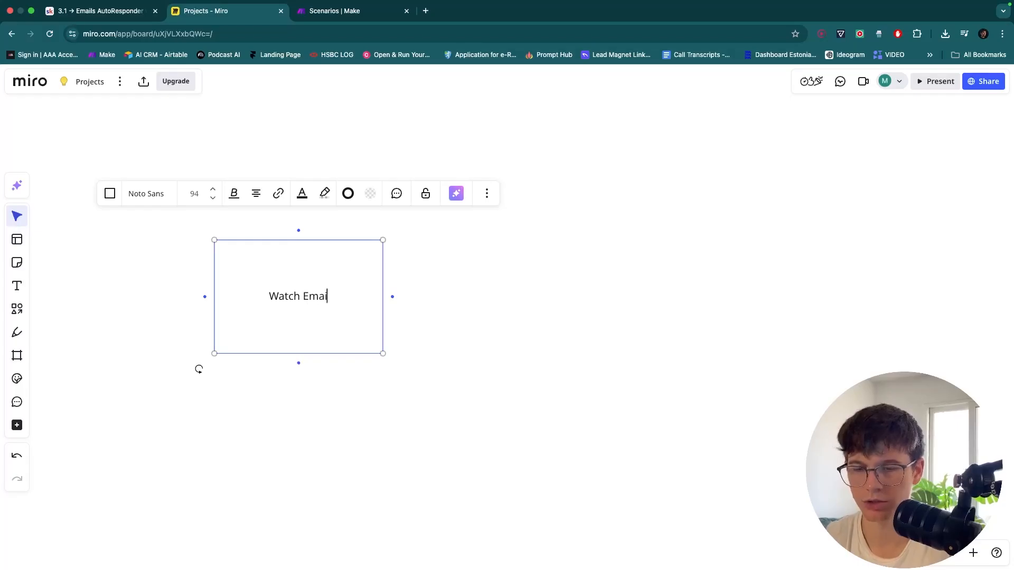
# Shrink the Watch Emails box and move it slightly up
pyautogui.scroll(5, 287, 317)
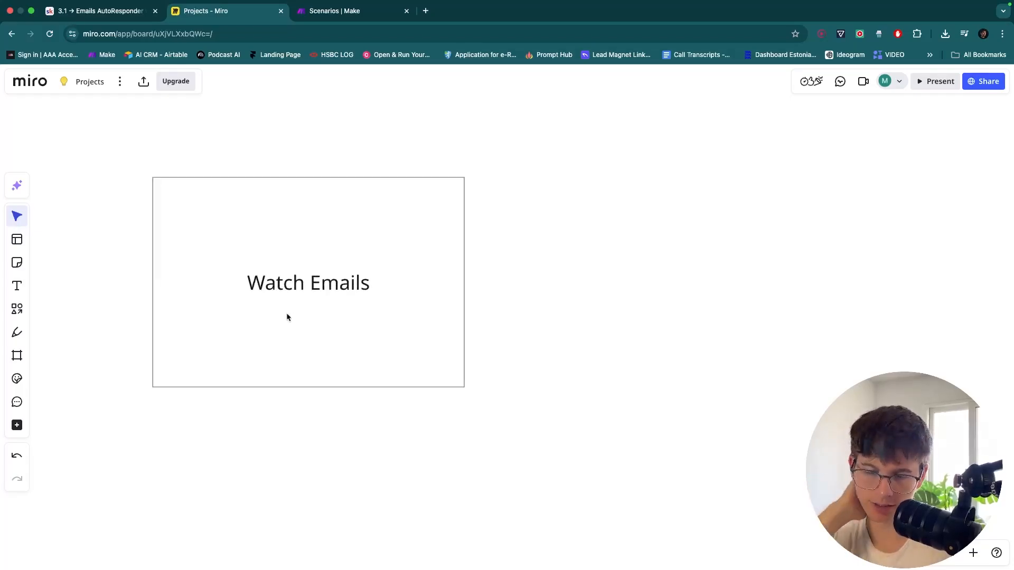
pyautogui.scroll(2, 319, 301)
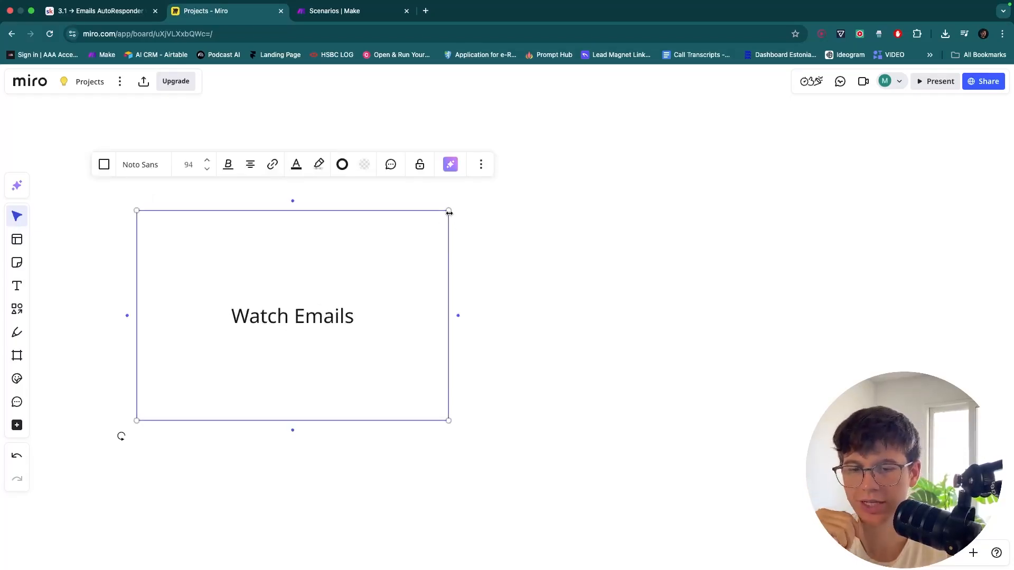
pyautogui.moveTo(448, 208); pyautogui.dragTo(359, 256)
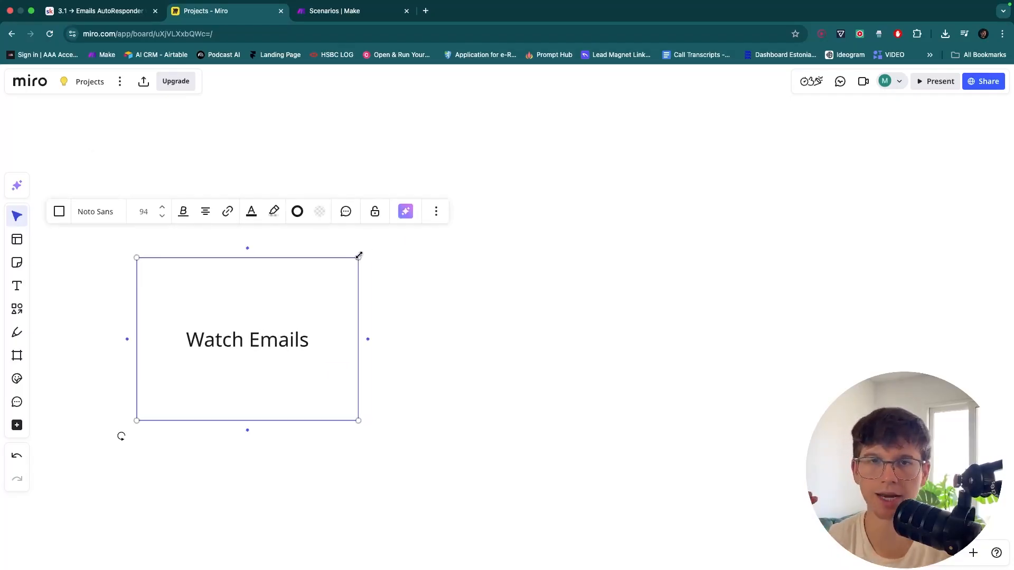
pyautogui.click(400, 260)
pyautogui.moveTo(299, 336); pyautogui.dragTo(240, 295)
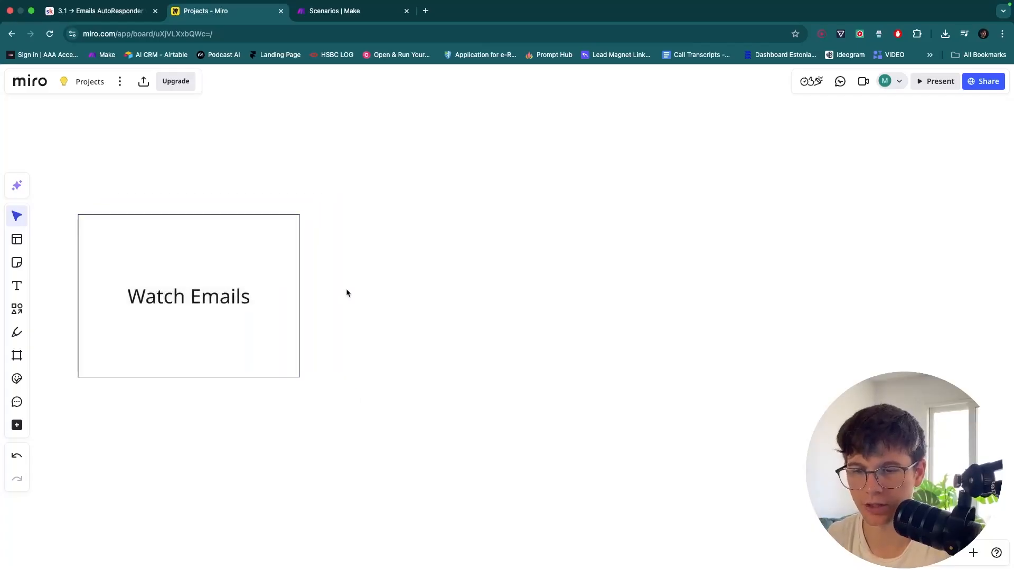
# Add a connected box after Watch Emails reading 'Use AI to draft an Answer'
pyautogui.click(309, 296)
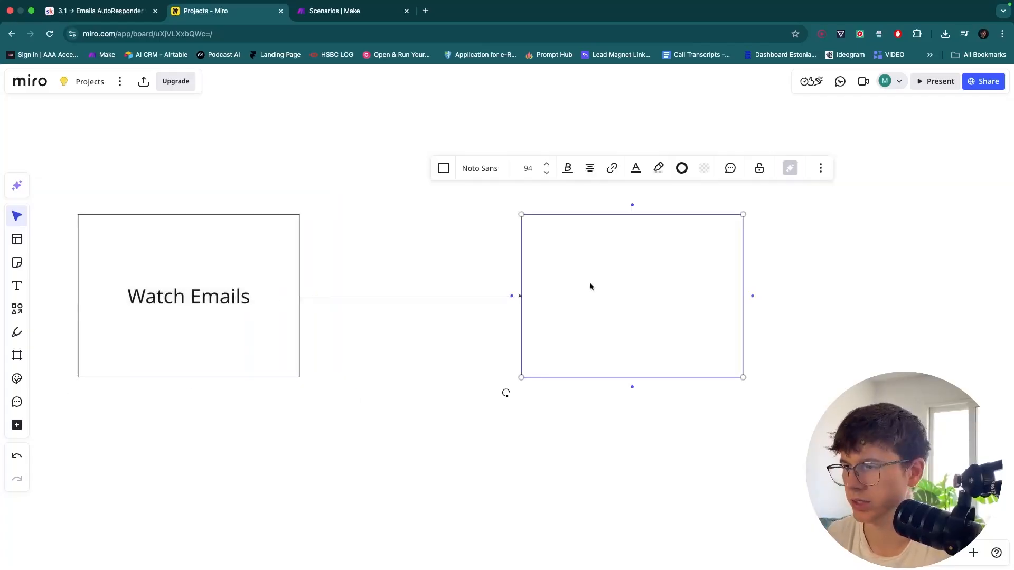
pyautogui.moveTo(589, 285); pyautogui.dragTo(450, 285)
pyautogui.click(449, 283)
pyautogui.write('Use A')
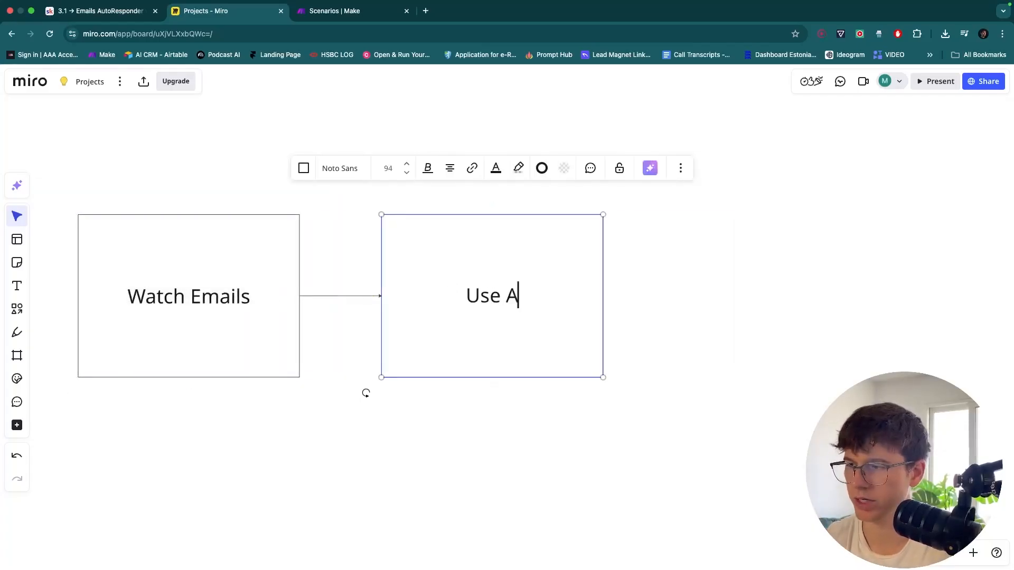
pyautogui.write('I to draft an Asnwe')
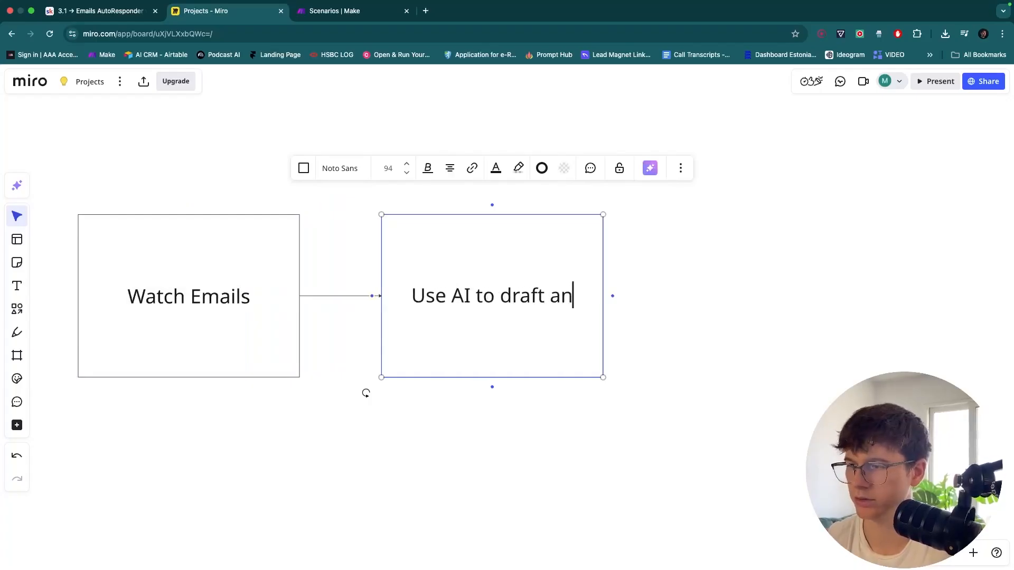
pyautogui.press('BackSpace')
pyautogui.press('BackSpace')
pyautogui.press('BackSpace')
pyautogui.press('BackSpace')
pyautogui.write('na')
pyautogui.press('BackSpace')
pyautogui.write('swer')
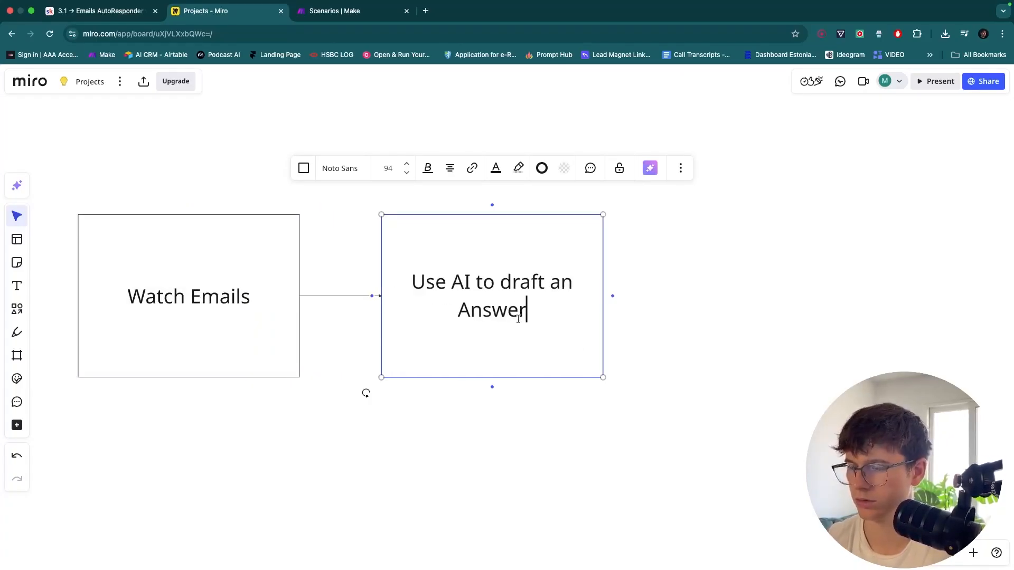
pyautogui.click(620, 344)
# Add a connected 'Send it Back' box after the AI drafting step
pyautogui.click(572, 324)
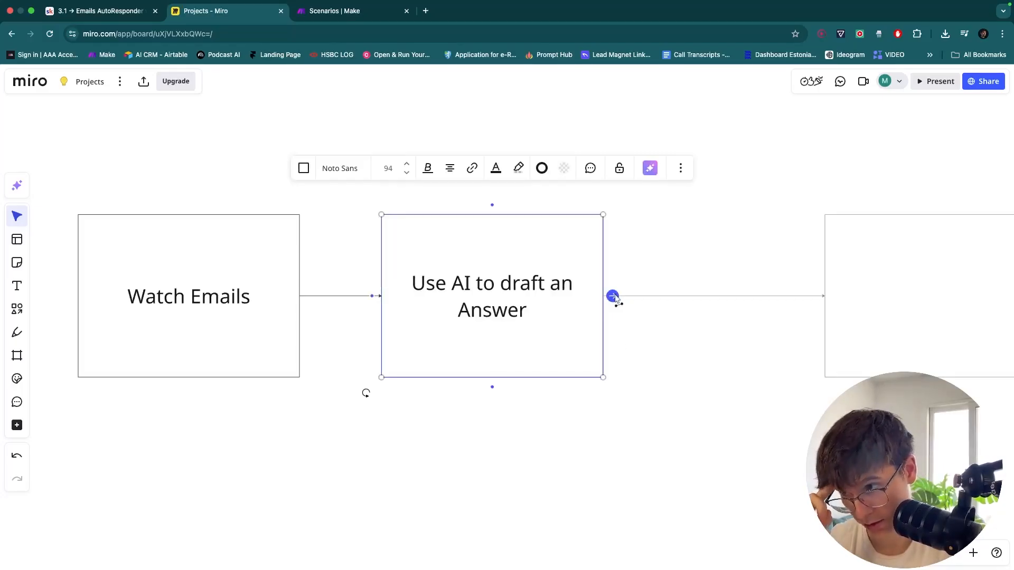
pyautogui.click(611, 294)
pyautogui.doubleClick(766, 308)
pyautogui.write('Send it Back')
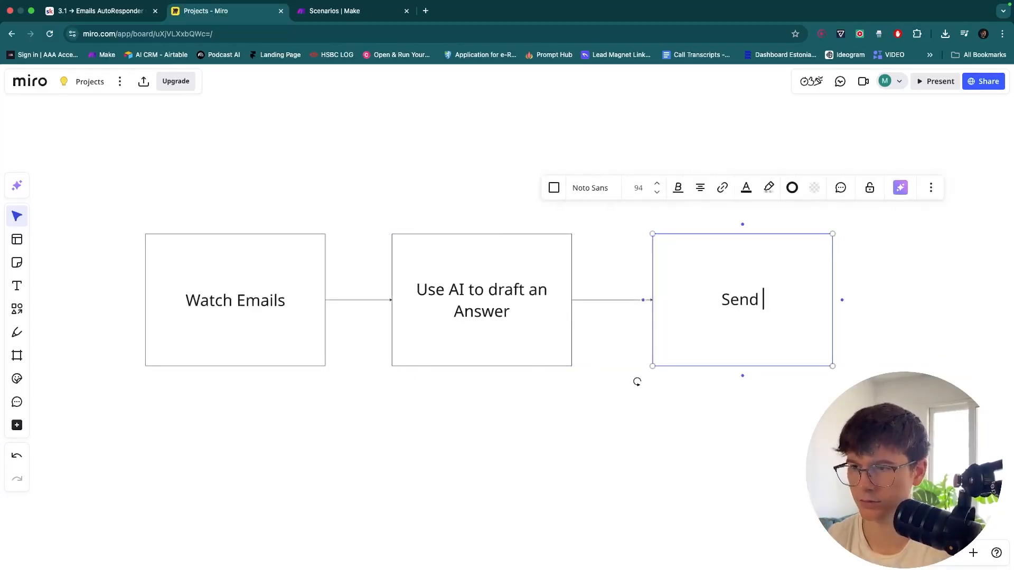
pyautogui.click(811, 426)
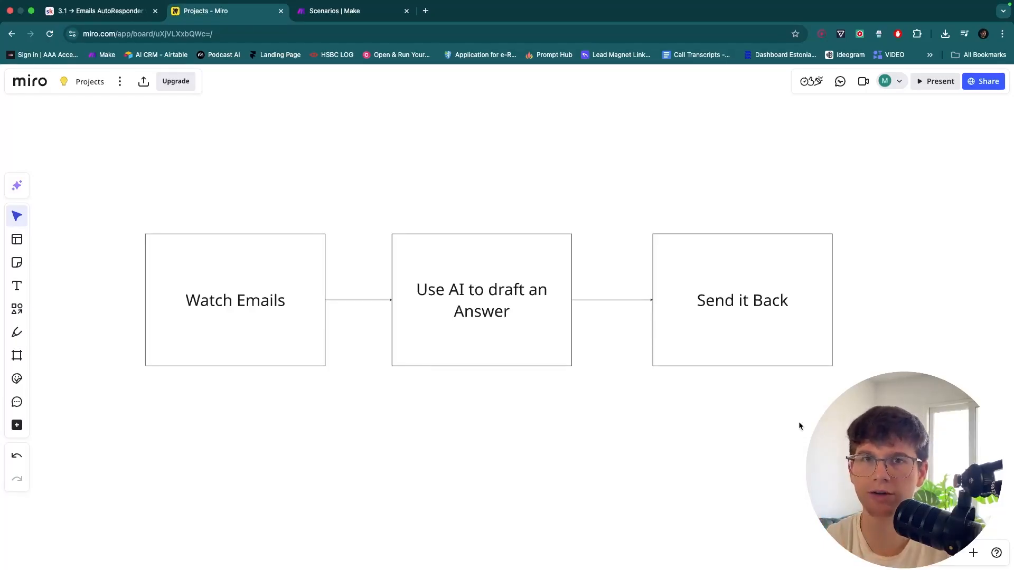
pyautogui.scroll(-1, 769, 433)
# Place a sticky note above Watch Emails titled 'New lead submission' and widen it
pyautogui.hscroll(-2, 583, 411)
pyautogui.hscroll(3, 582, 410)
pyautogui.scroll(2, 353, 351)
pyautogui.hscroll(-5, 353, 351)
pyautogui.scroll(5, 290, 326)
pyautogui.hscroll(-2, 291, 323)
pyautogui.scroll(2, 291, 323)
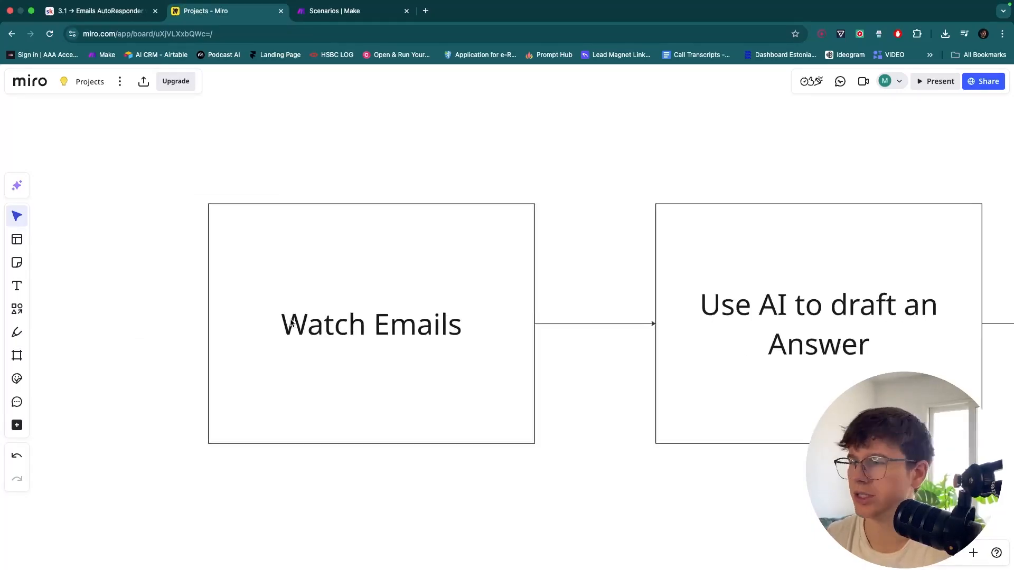
pyautogui.click(16, 262)
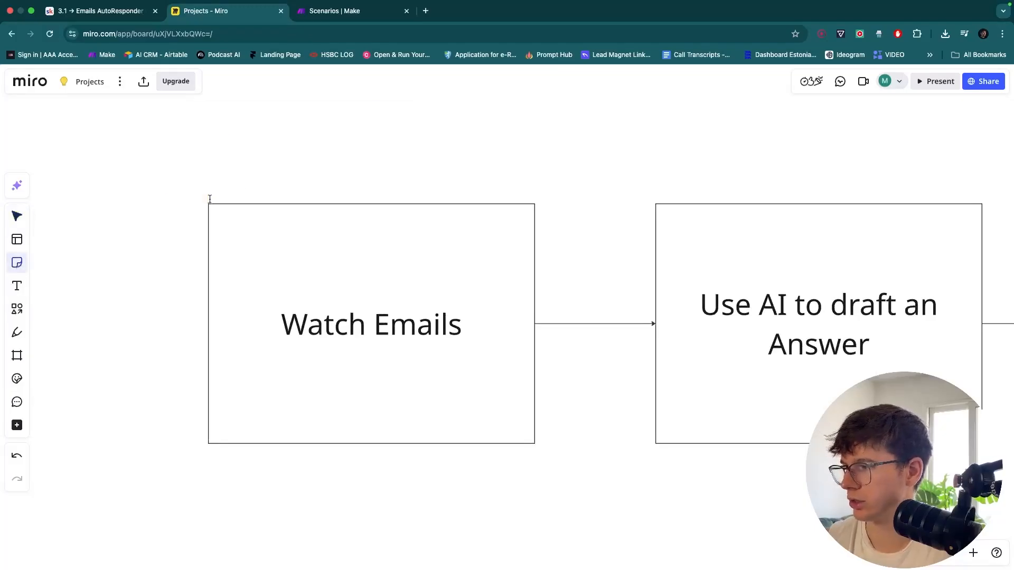
pyautogui.click(210, 199)
pyautogui.write('New lea')
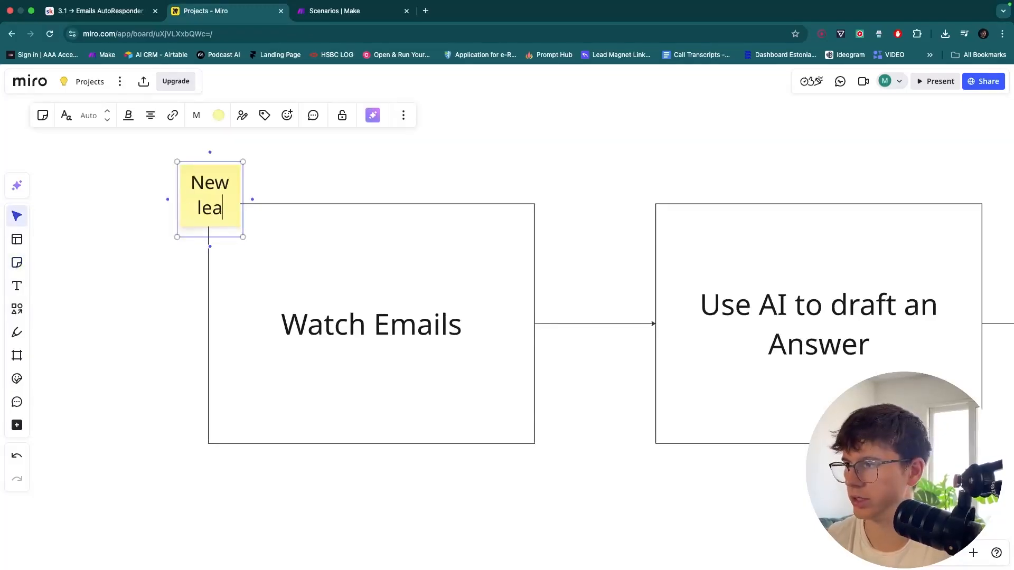
pyautogui.write('d submission')
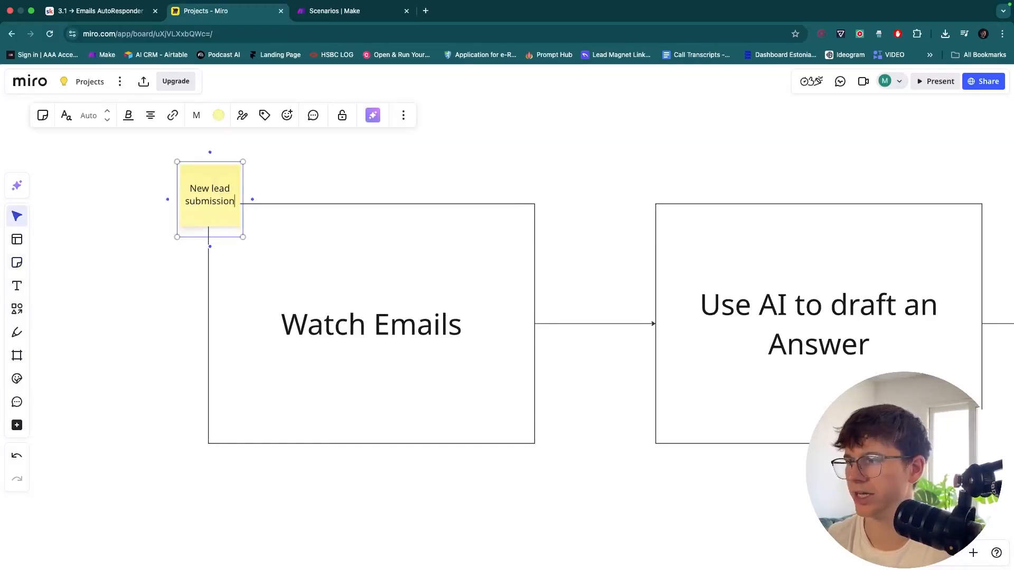
pyautogui.moveTo(243, 186); pyautogui.dragTo(291, 185)
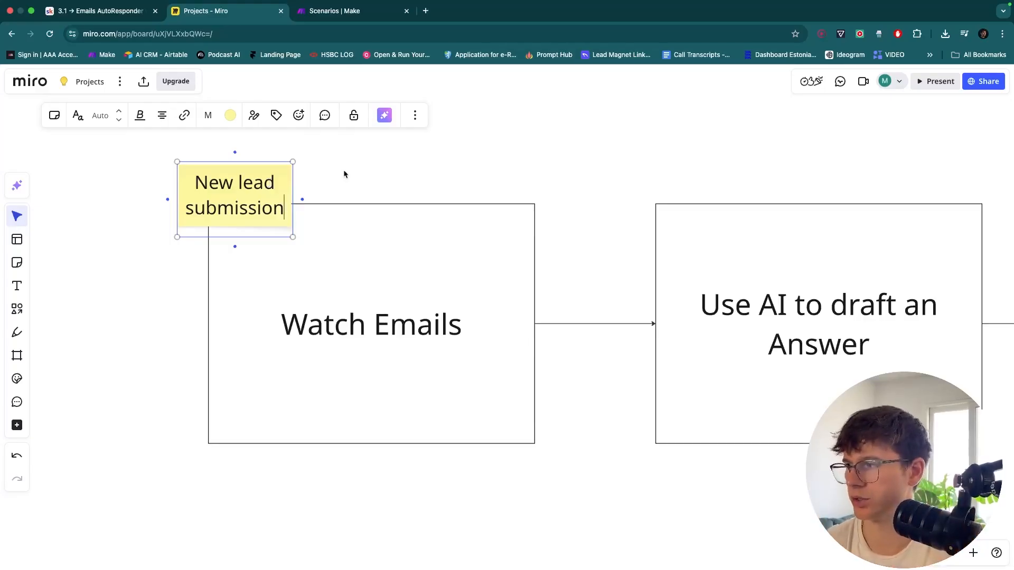
# Reposition the note and list '1. Name', '2. Email', '3. Location' and a fourth item
pyautogui.hscroll(-1, 369, 164)
pyautogui.click(426, 145)
pyautogui.moveTo(307, 195)
pyautogui.mouseDown()
pyautogui.moveTo(583, 192)
pyautogui.moveTo(289, 188)
pyautogui.mouseUp()
pyautogui.hscroll(-3, 324, 174)
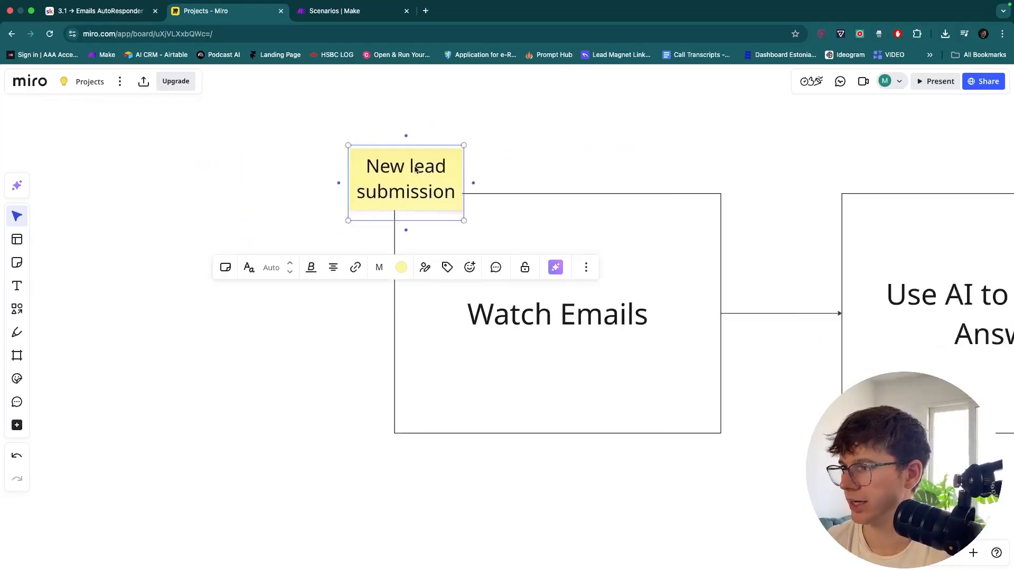
pyautogui.doubleClick(431, 168)
pyautogui.click(458, 195)
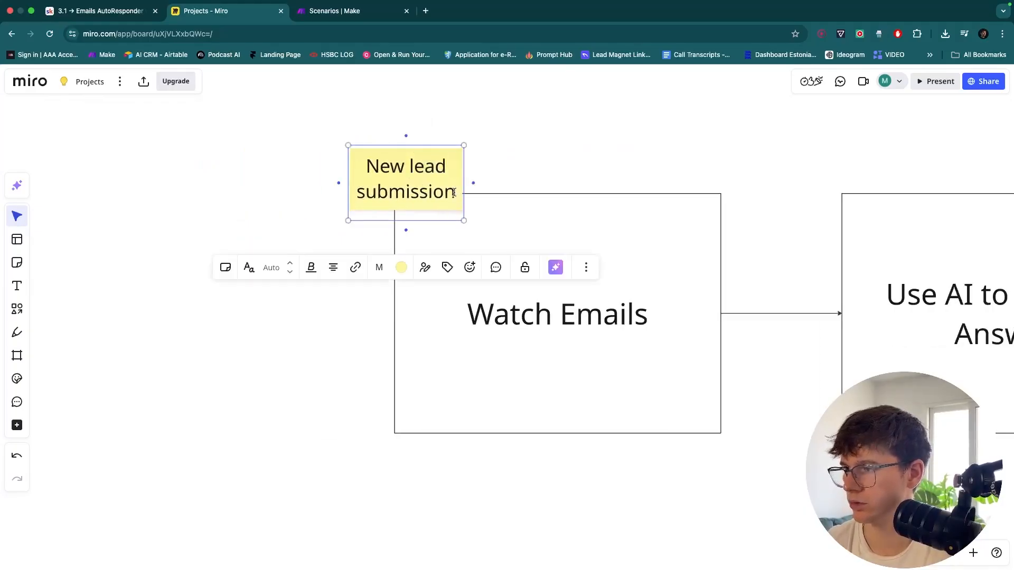
pyautogui.press('Return')
pyautogui.write('1. Name')
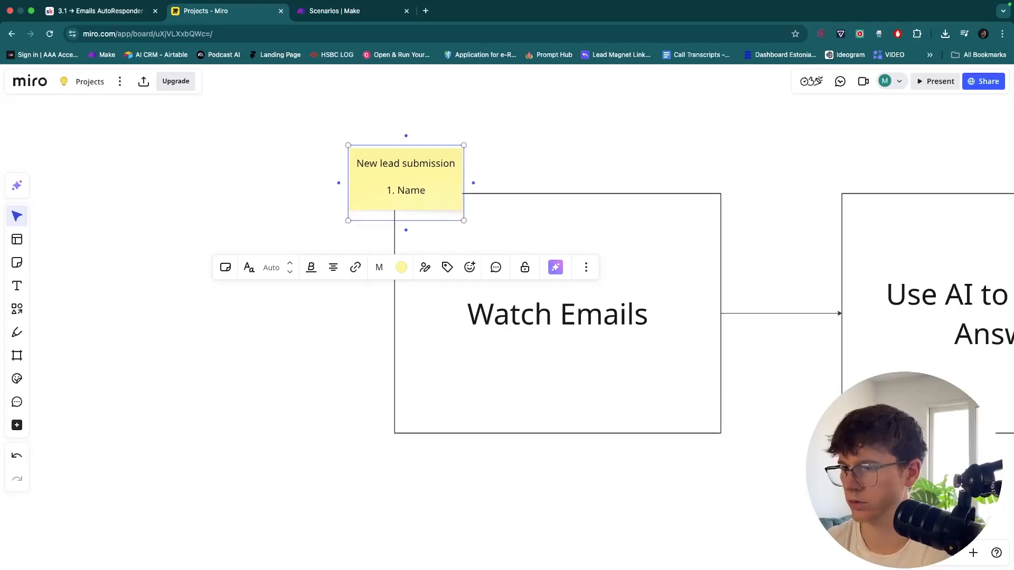
pyautogui.press('Return')
pyautogui.write('2. Email')
pyautogui.press('Return')
pyautogui.write('3')
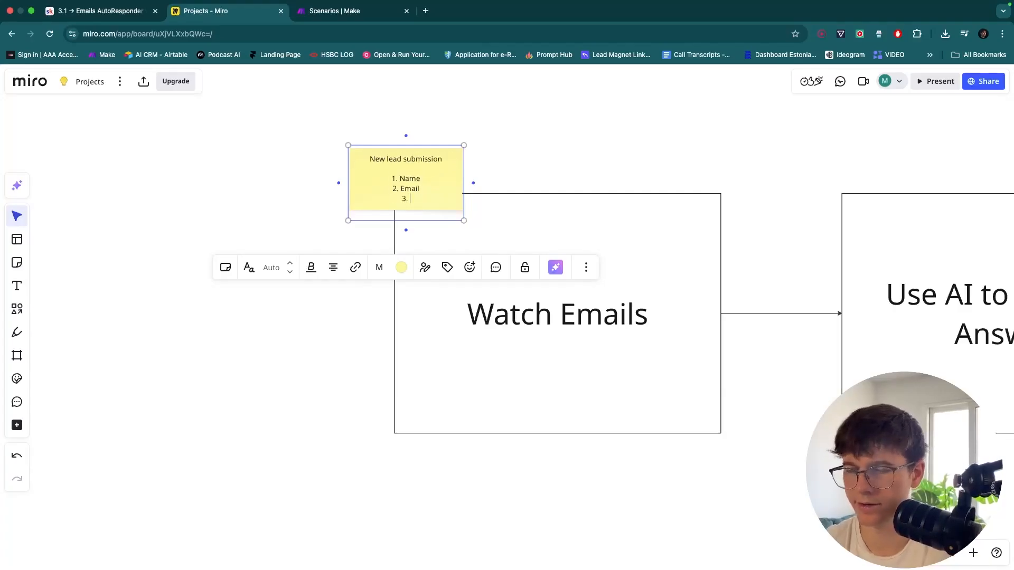
pyautogui.write('. Location')
pyautogui.press('Return')
pyautogui.write('4.')
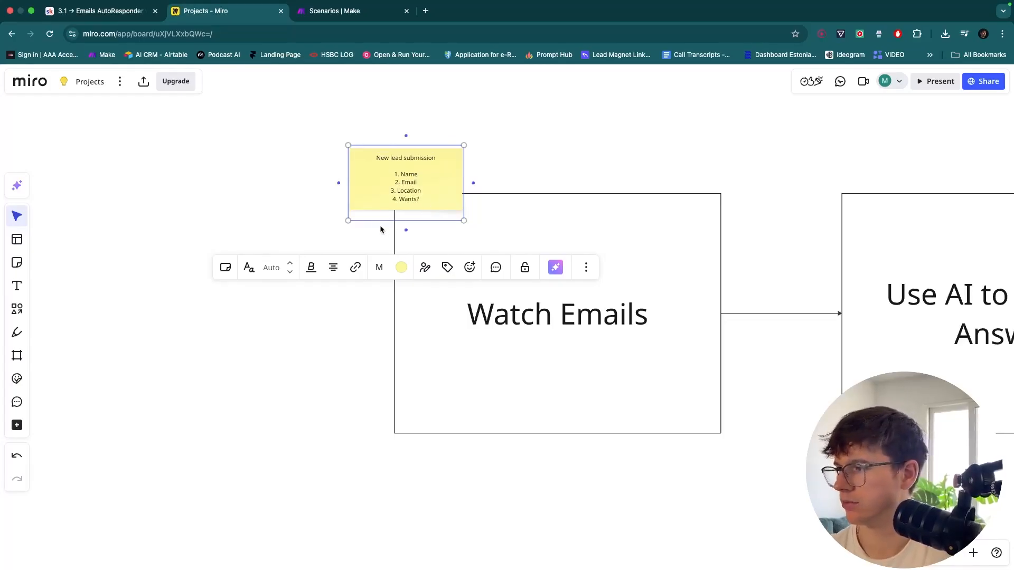
# Resize the sticky note and set it on the Watch Emails box corner
pyautogui.moveTo(350, 220)
pyautogui.mouseDown()
pyautogui.moveTo(329, 228)
pyautogui.moveTo(333, 220)
pyautogui.mouseUp()
pyautogui.click(522, 150)
pyautogui.click(438, 185)
pyautogui.moveTo(459, 176); pyautogui.dragTo(415, 169)
pyautogui.click(417, 150)
pyautogui.click(565, 160)
# Move Send it Back further right and delete its incoming connector
pyautogui.hscroll(8, 565, 160)
pyautogui.hscroll(1, 566, 160)
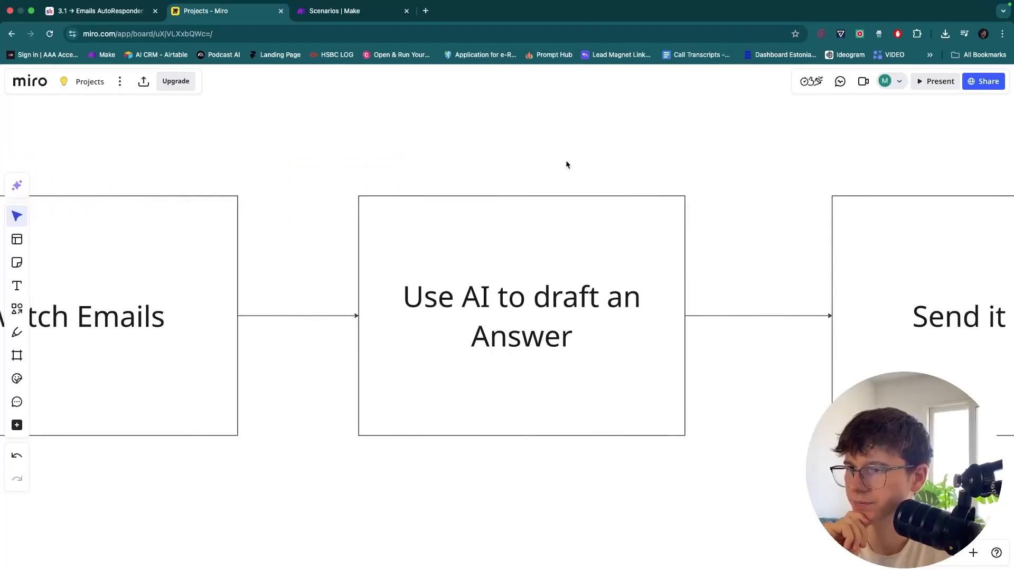
pyautogui.hscroll(4, 566, 160)
pyautogui.scroll(-5, 565, 160)
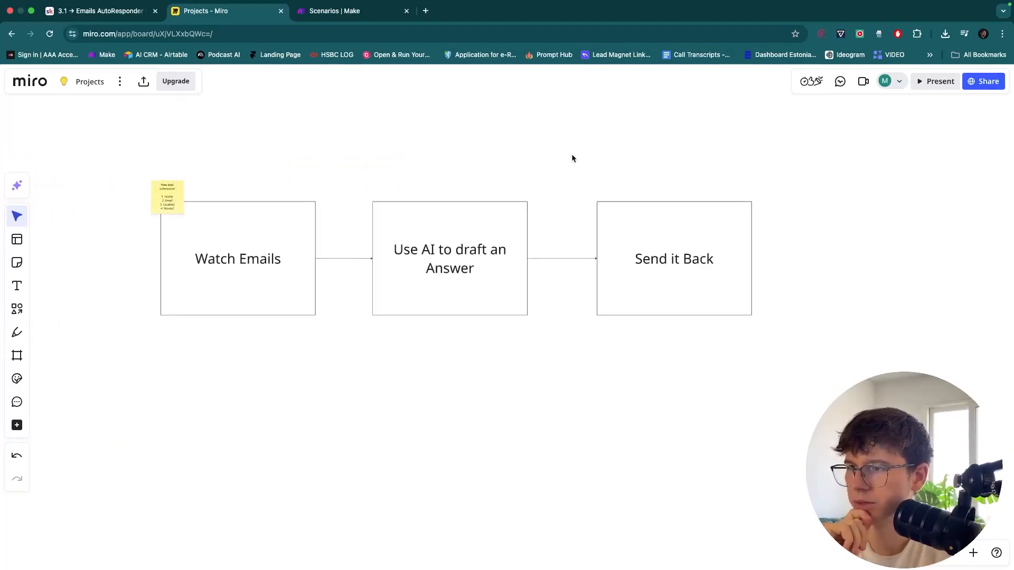
pyautogui.moveTo(571, 154); pyautogui.dragTo(767, 369)
pyautogui.moveTo(686, 299); pyautogui.dragTo(839, 291)
pyautogui.moveTo(643, 365); pyautogui.dragTo(614, 220)
pyautogui.press('Delete')
# Duplicate the AI drafting box into the gap and connect it to both neighbours
pyautogui.click(409, 270)
pyautogui.press('super+c')
pyautogui.press('super+v')
pyautogui.moveTo(409, 269); pyautogui.dragTo(618, 261)
pyautogui.click(511, 261)
pyautogui.click(537, 258)
pyautogui.click(717, 259)
pyautogui.moveTo(799, 263); pyautogui.dragTo(793, 263)
pyautogui.click(638, 363)
# Retype the duplicate box as 'Extract Email from the email recevied'
pyautogui.scroll(3, 453, 254)
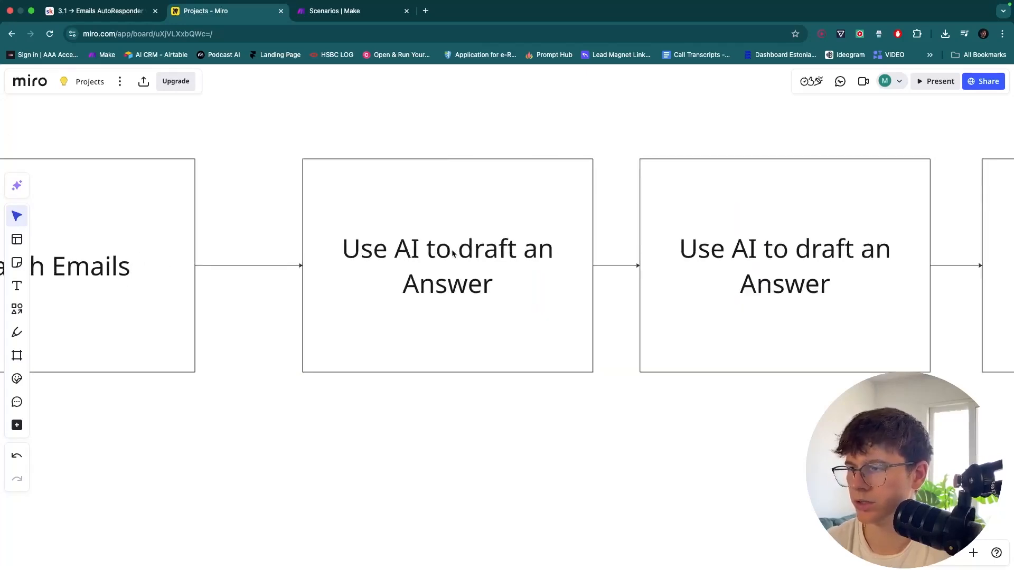
pyautogui.click(735, 253)
pyautogui.press('Return')
pyautogui.write('Extract Email')
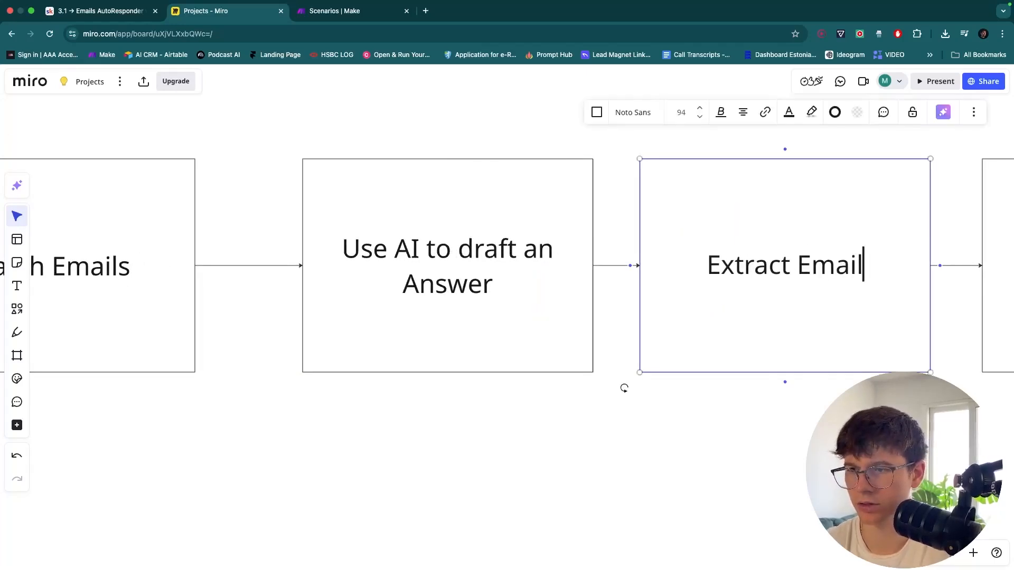
pyautogui.write(' from the email')
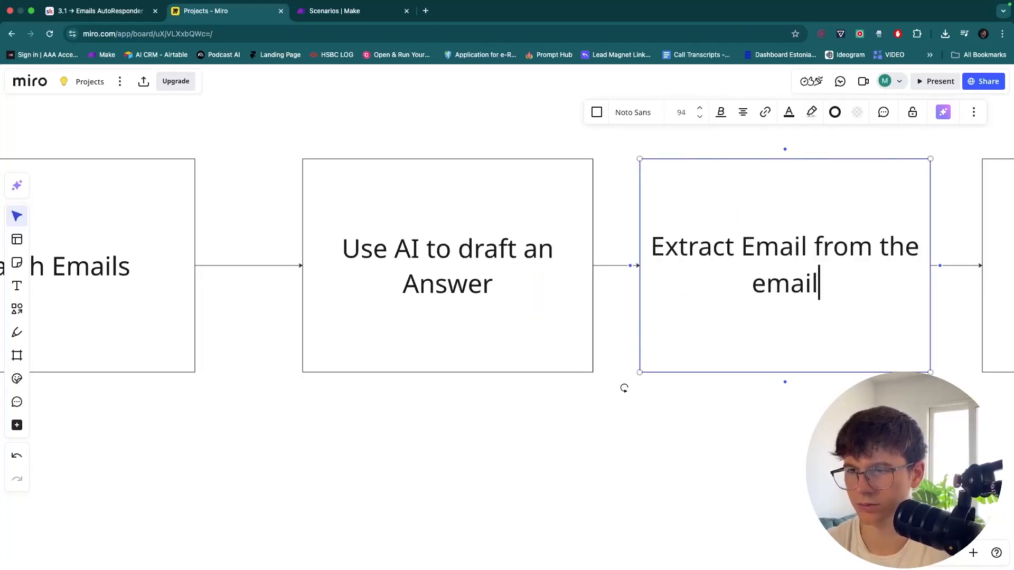
pyautogui.write(' recevied')
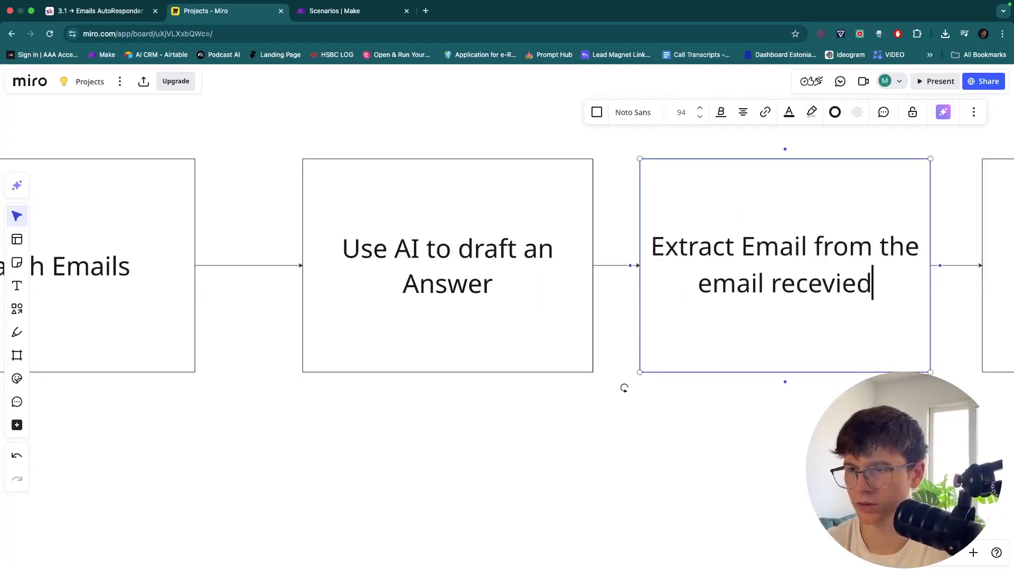
pyautogui.click(734, 491)
pyautogui.scroll(-5, 733, 491)
pyautogui.hscroll(3, 735, 491)
pyautogui.scroll(-2, 734, 492)
pyautogui.hscroll(-1, 735, 492)
pyautogui.scroll(-3, 736, 492)
pyautogui.scroll(1, 736, 493)
pyautogui.scroll(2, 727, 475)
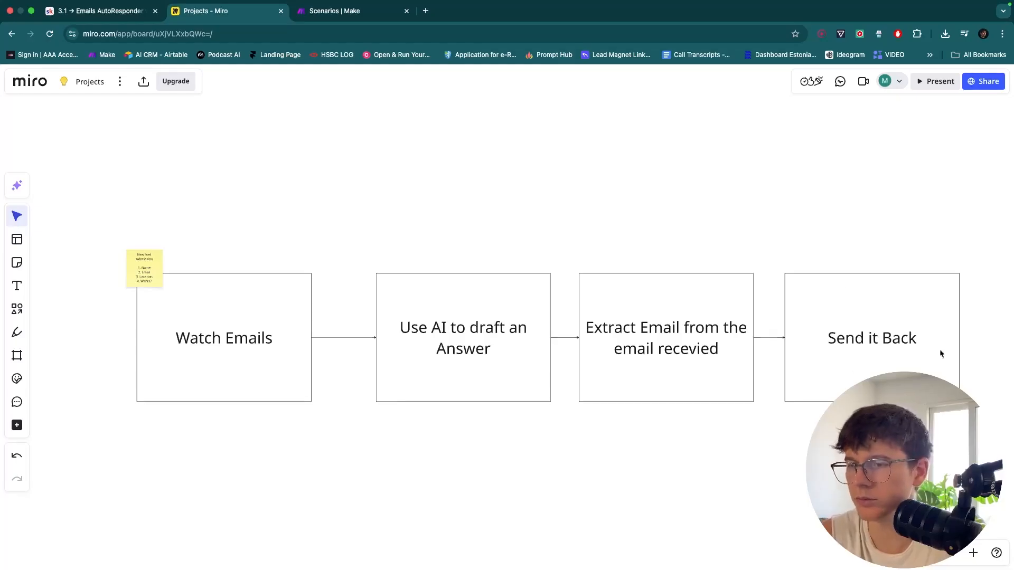
pyautogui.click(350, 16)
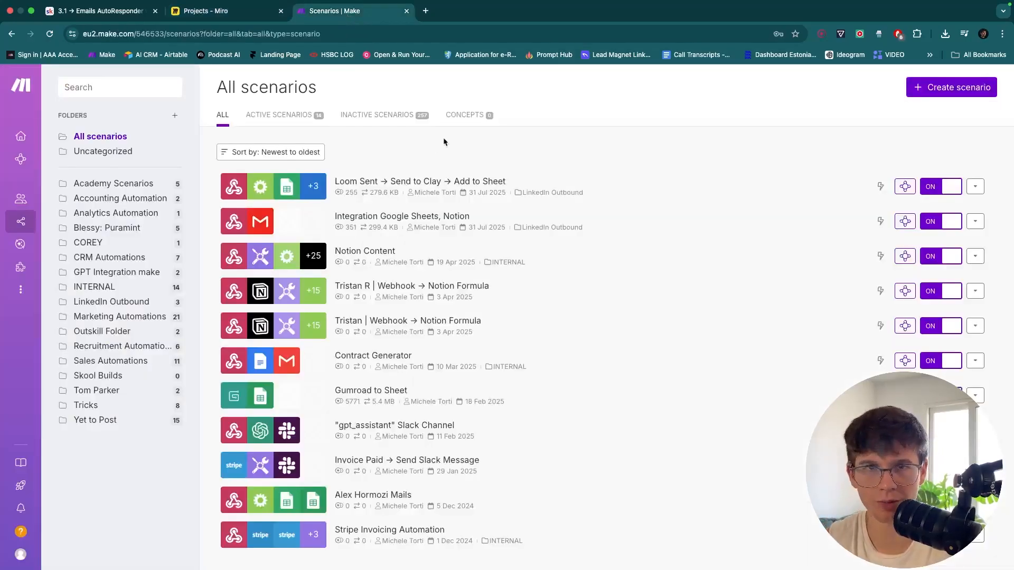
pyautogui.click(935, 89)
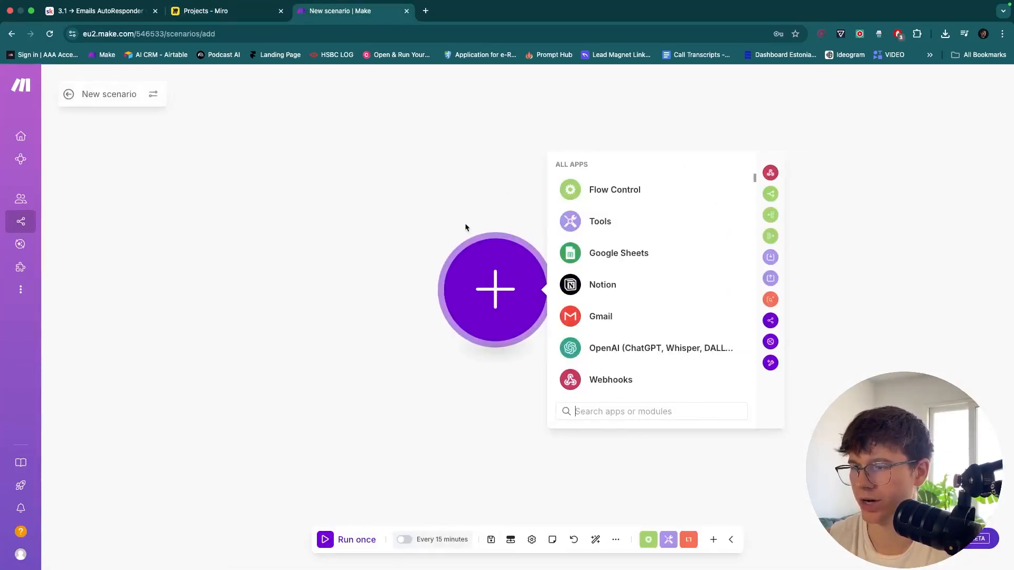
pyautogui.click(732, 538)
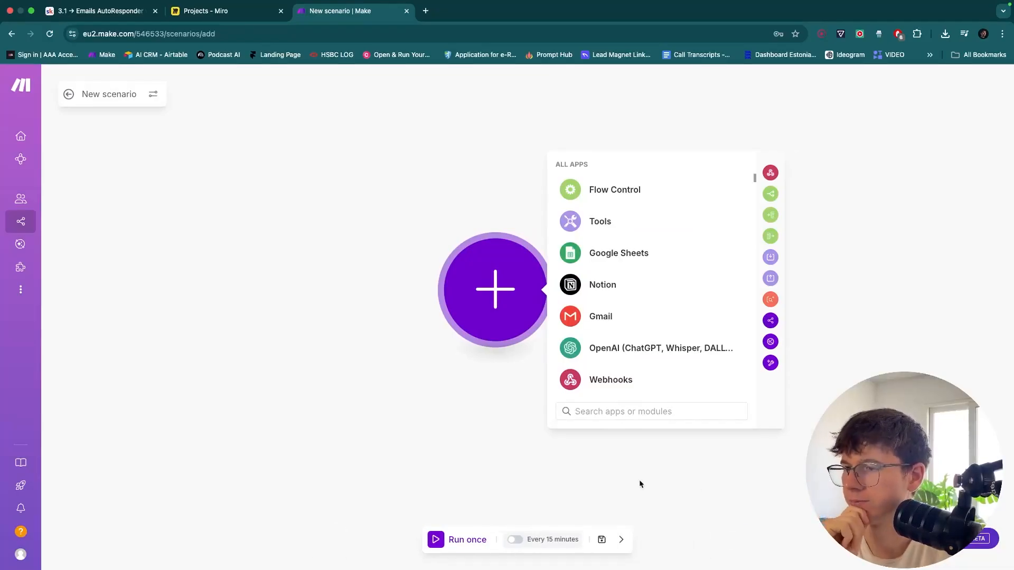
pyautogui.click(214, 23)
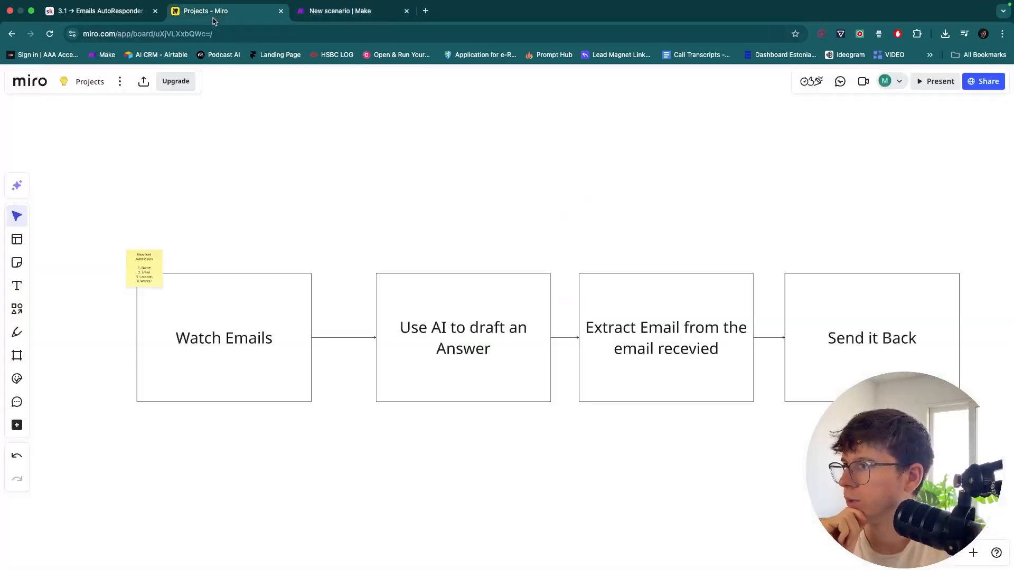
pyautogui.scroll(10, 285, 294)
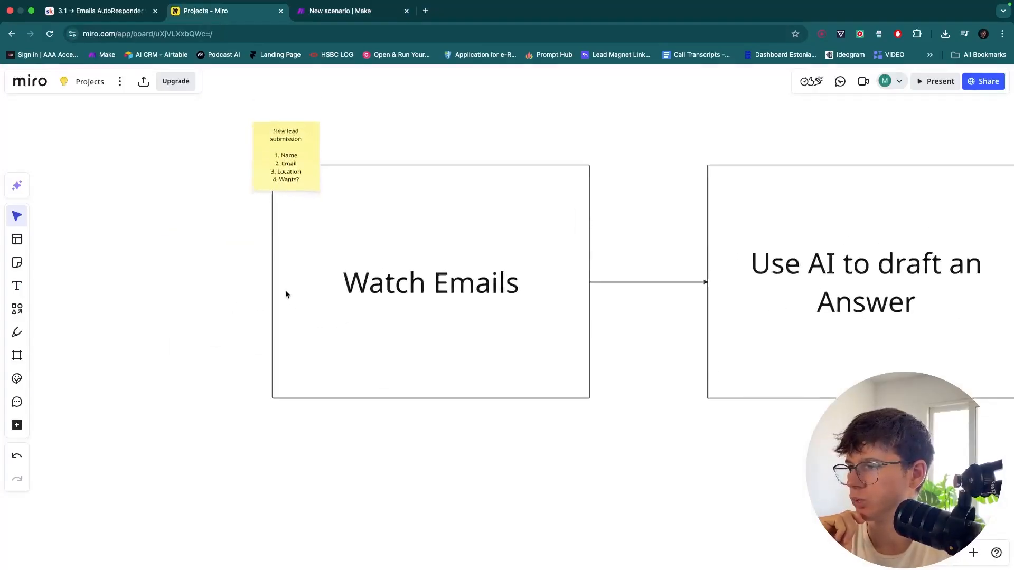
pyautogui.click(341, 15)
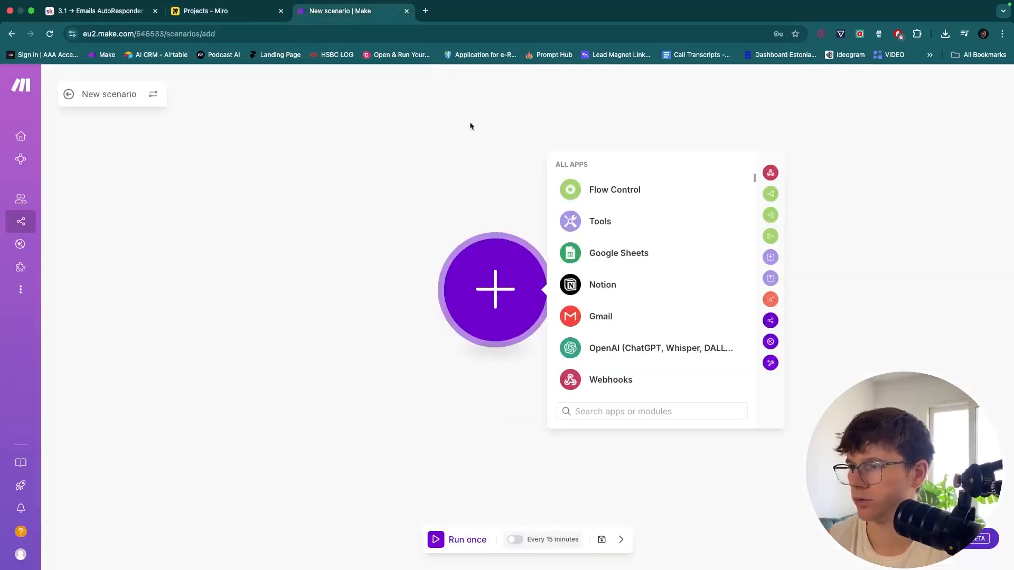
pyautogui.moveTo(488, 196); pyautogui.dragTo(473, 202)
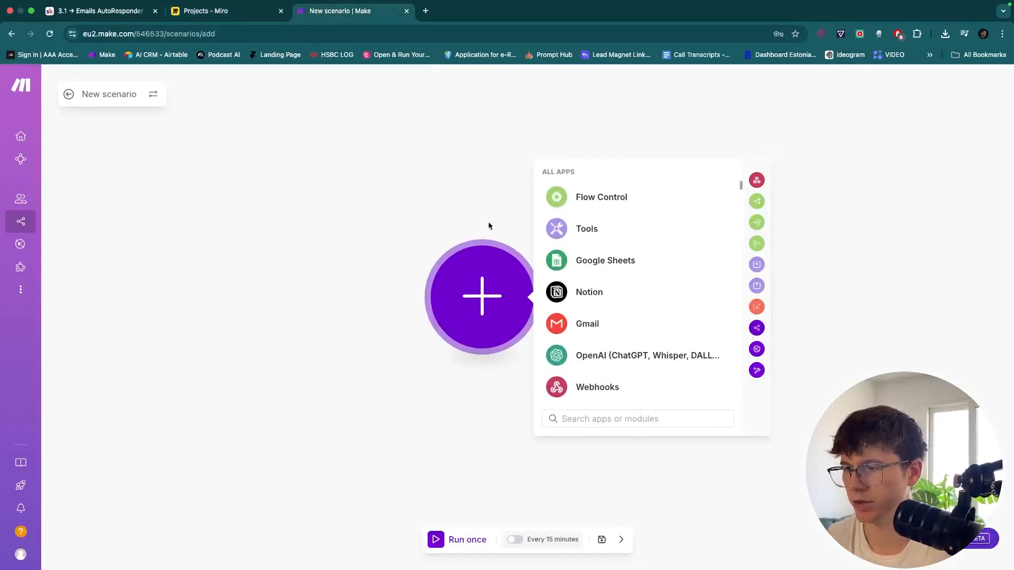
# Search the app list for email, gmail, outlook and mail
pyautogui.write('email')
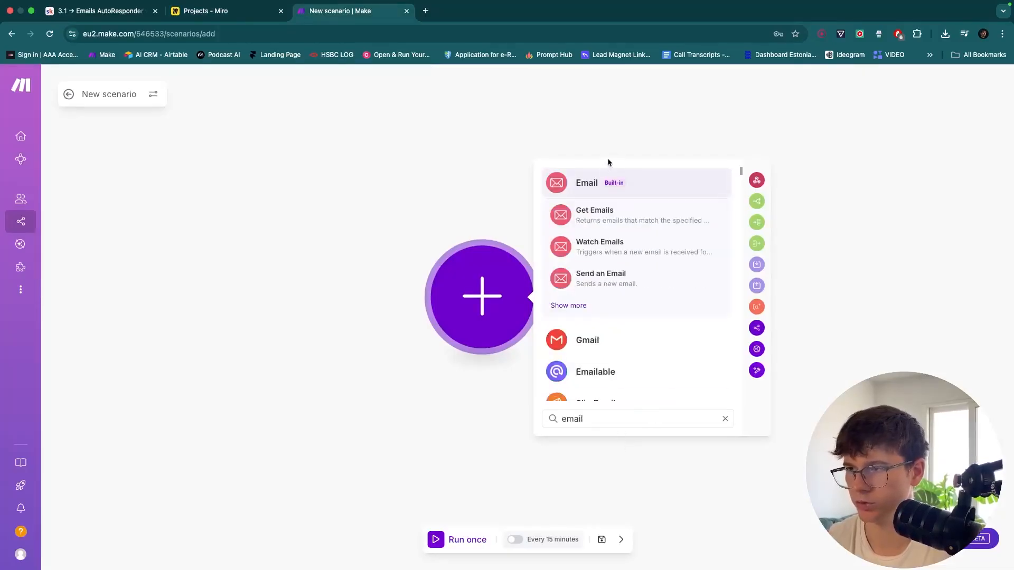
pyautogui.press('super+a')
pyautogui.write('gmail')
pyautogui.press('super+a')
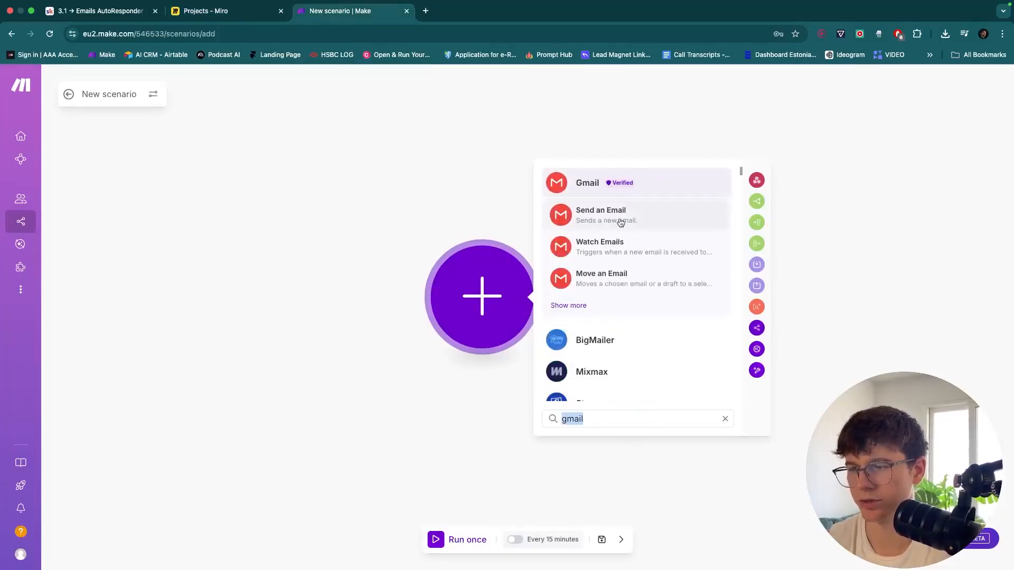
pyautogui.write('email')
pyautogui.press('super+a')
pyautogui.write('outlook')
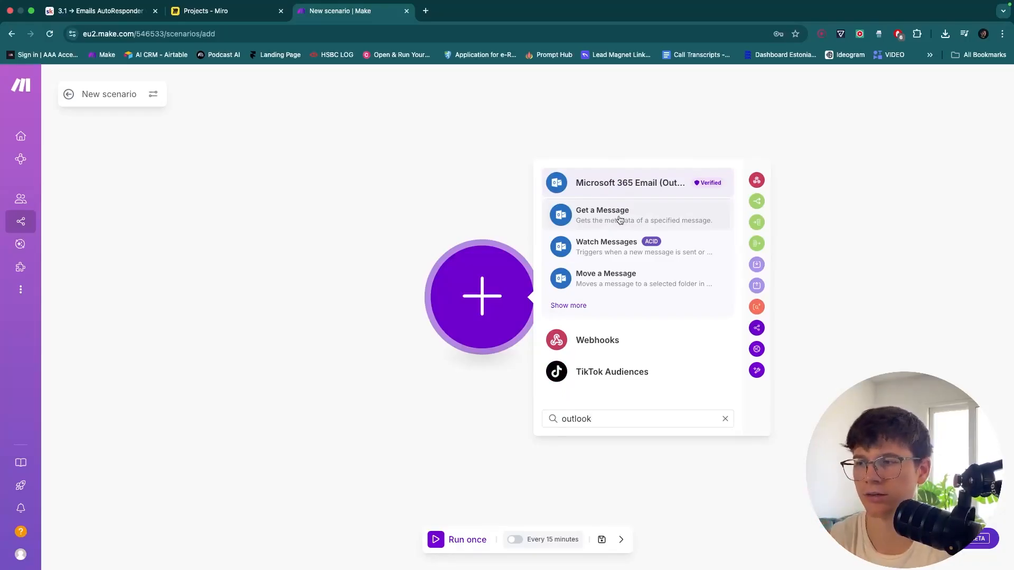
pyautogui.press('super+a')
pyautogui.write('mail')
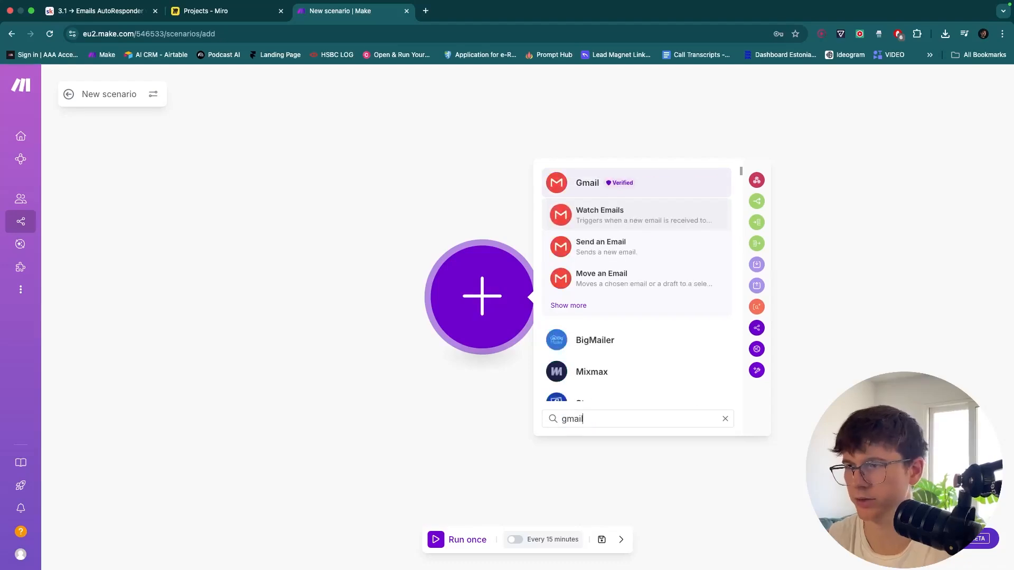
# Open Gmail and scroll through its list of modules
pyautogui.click(590, 183)
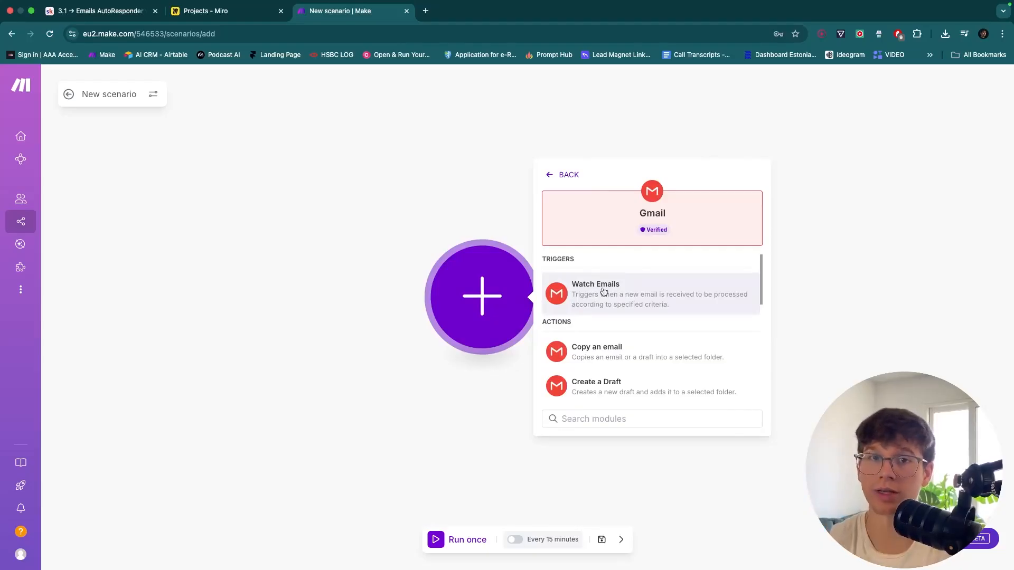
pyautogui.scroll(-4, 604, 291)
pyautogui.scroll(-3, 604, 293)
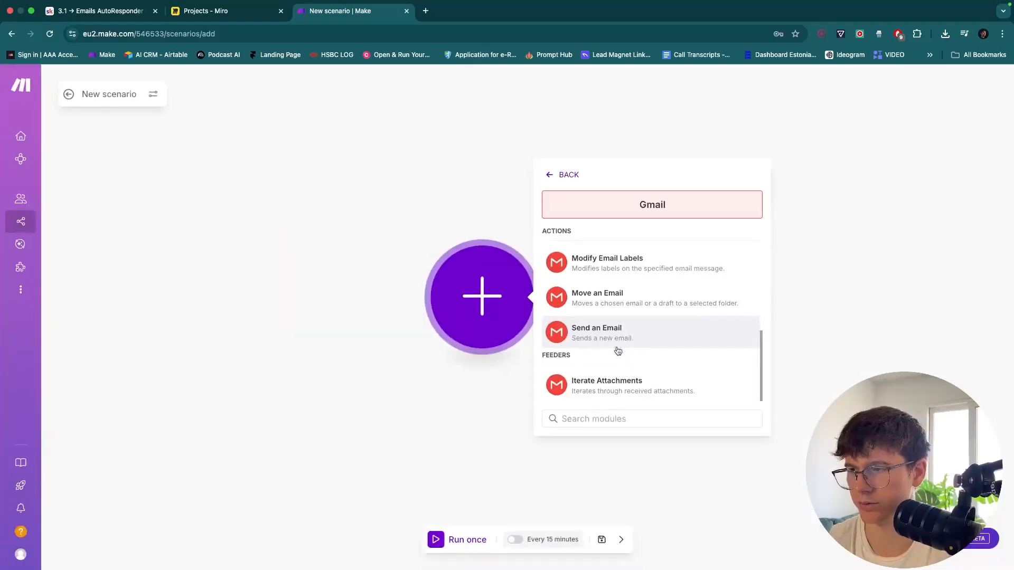
pyautogui.scroll(10, 618, 363)
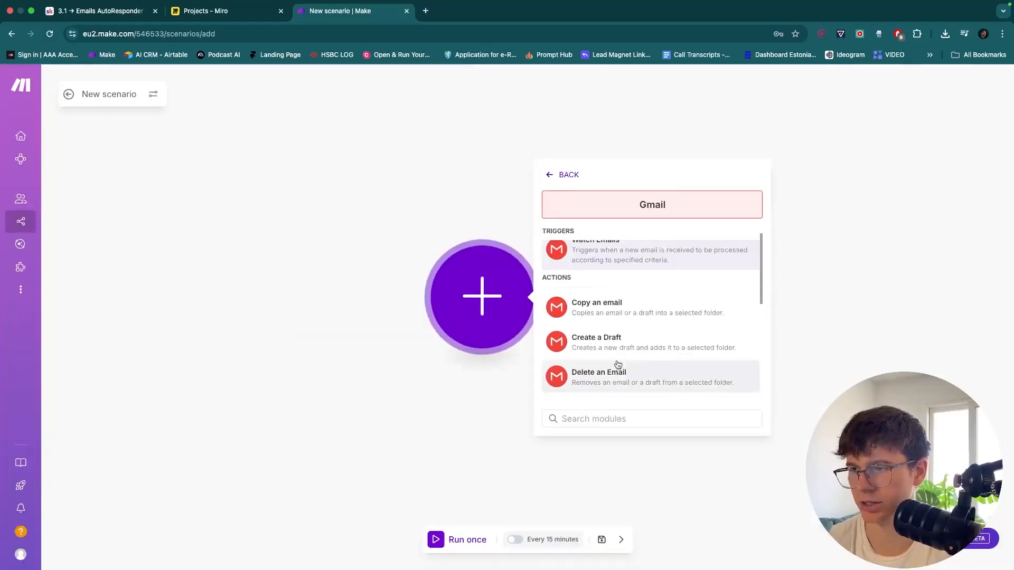
# Add Gmail Watch Emails as the trigger and start a new Google connection
pyautogui.click(607, 287)
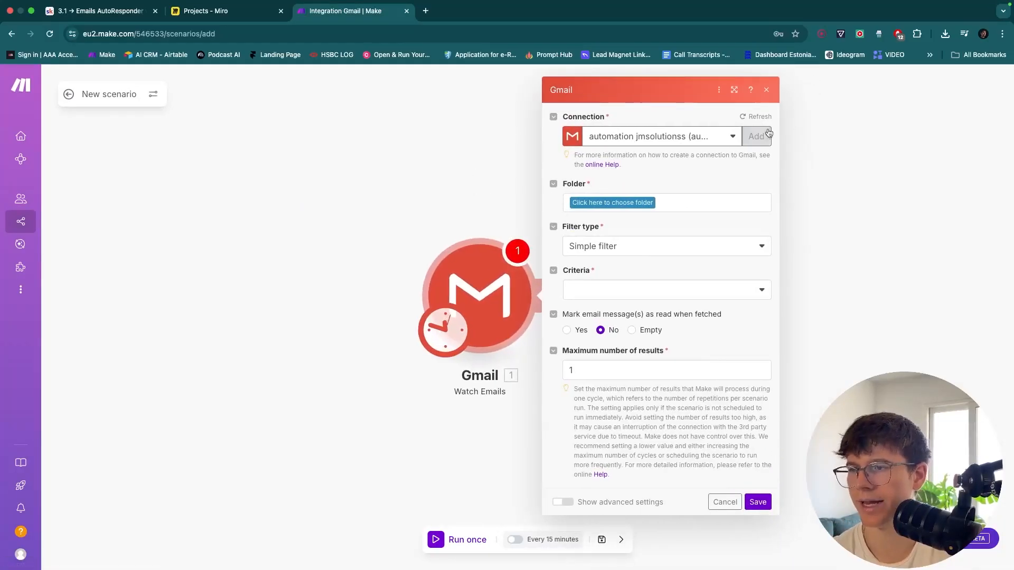
pyautogui.click(759, 136)
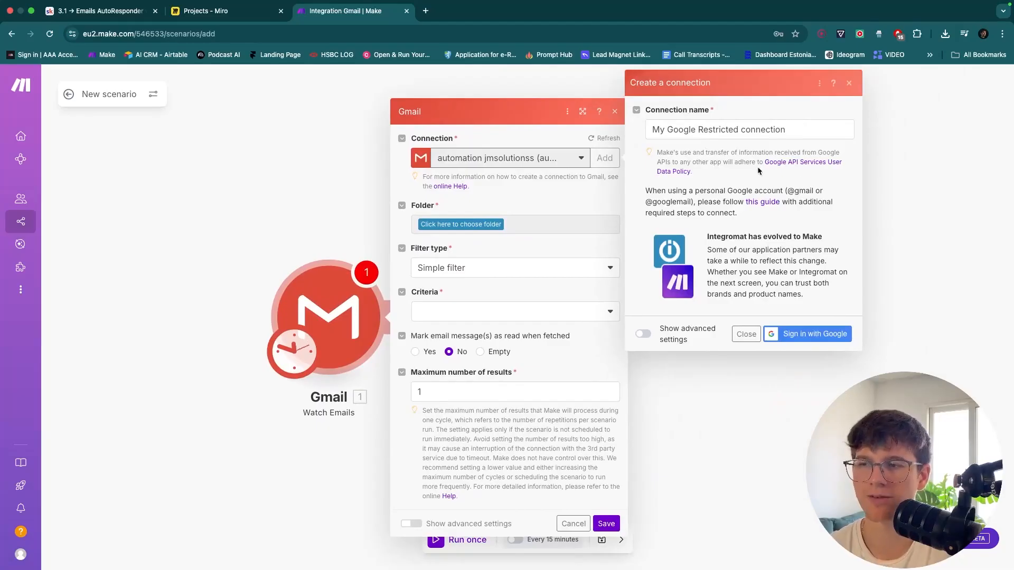
pyautogui.keyDown('ctrl'); pyautogui.scroll(5, 808, 181); pyautogui.keyUp('ctrl')
pyautogui.scroll(1, 810, 184)
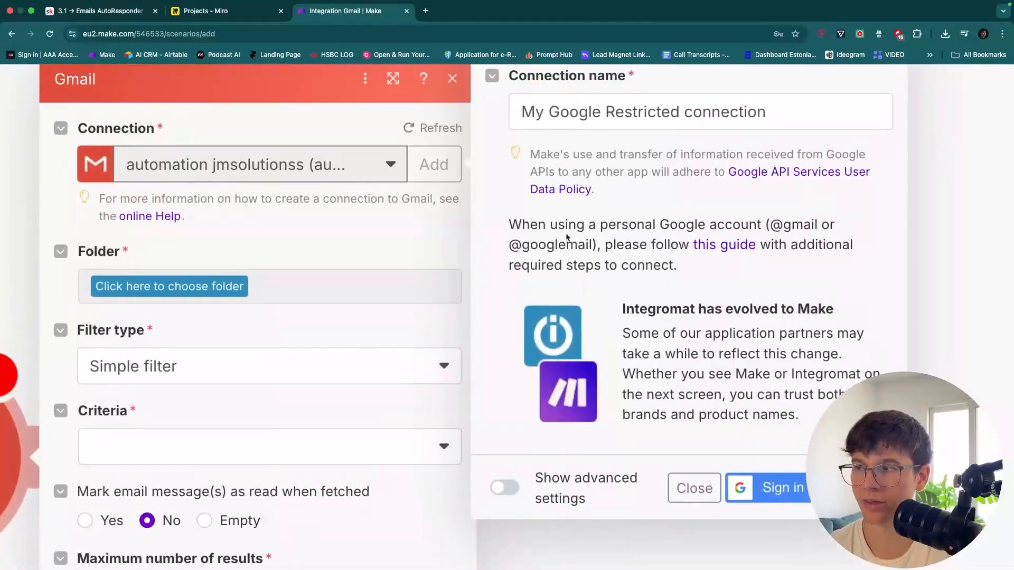
pyautogui.click(727, 249)
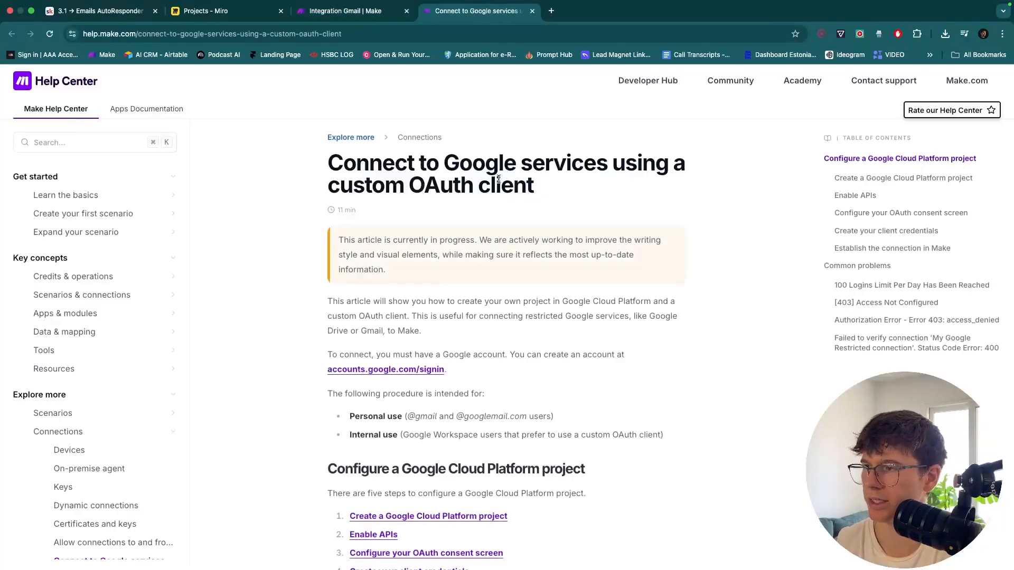
pyautogui.scroll(-3, 486, 280)
pyautogui.scroll(-1, 486, 285)
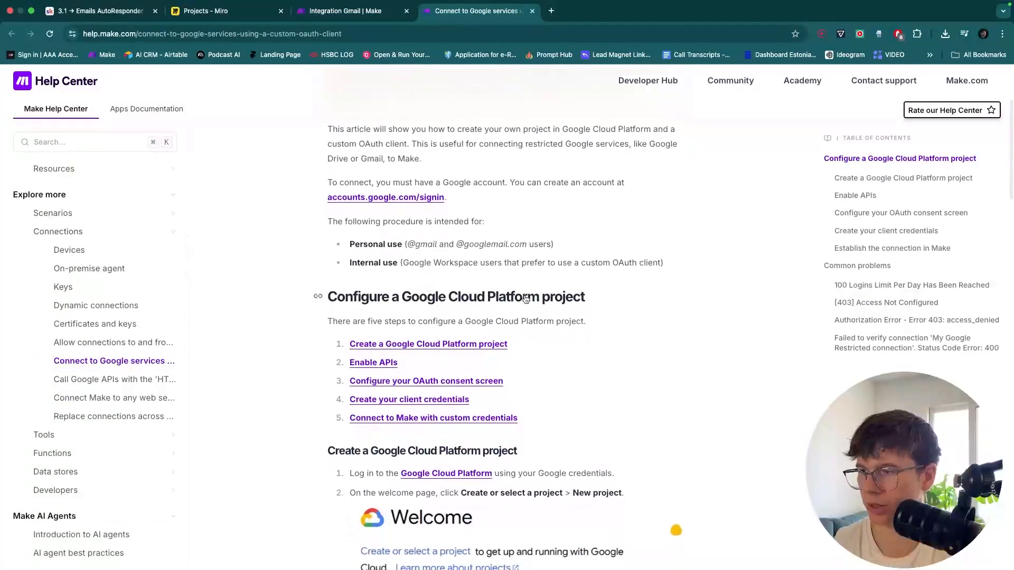
pyautogui.scroll(-10, 536, 335)
pyautogui.scroll(-4, 535, 337)
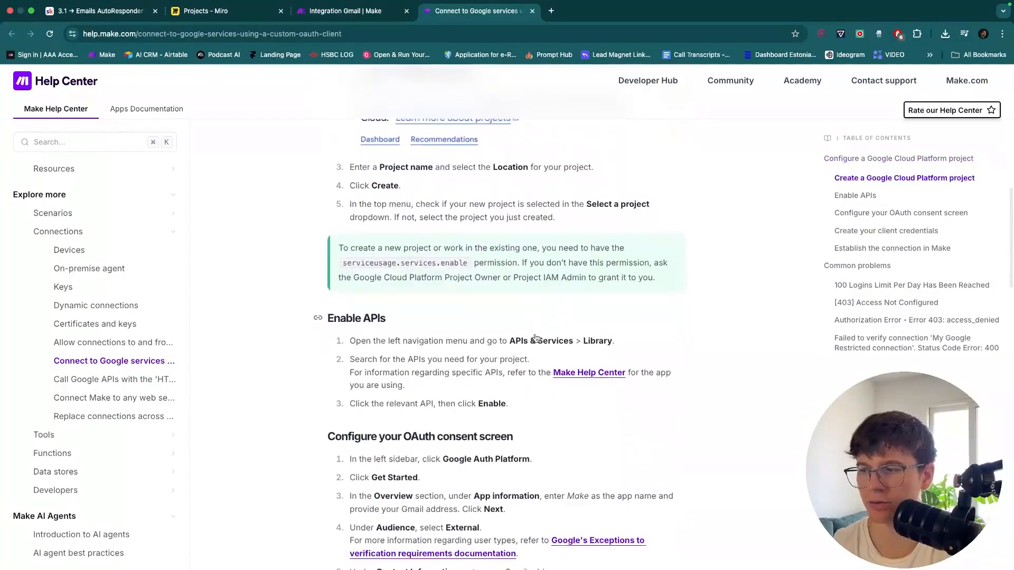
pyautogui.scroll(-3, 535, 338)
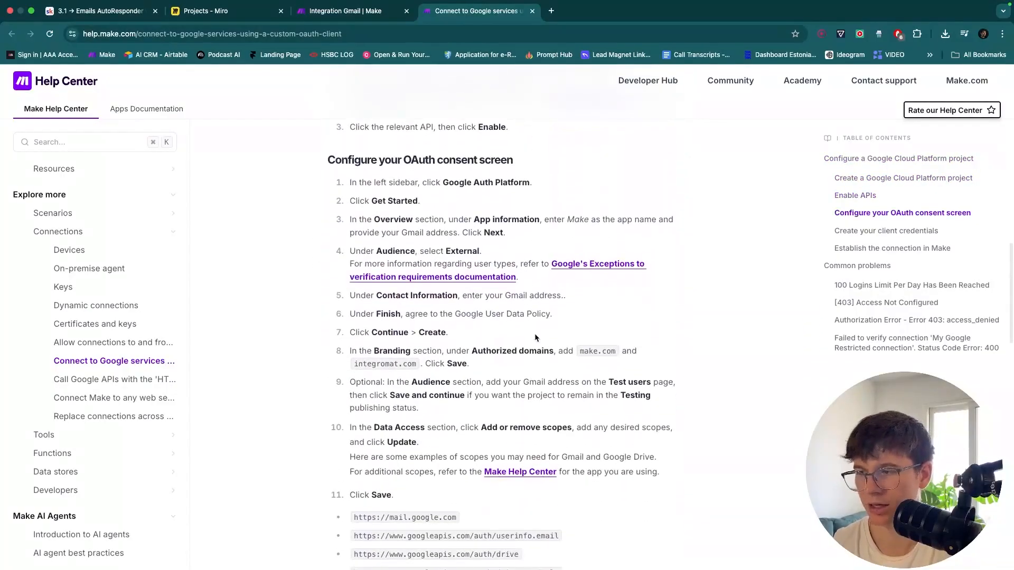
pyautogui.scroll(-2, 535, 338)
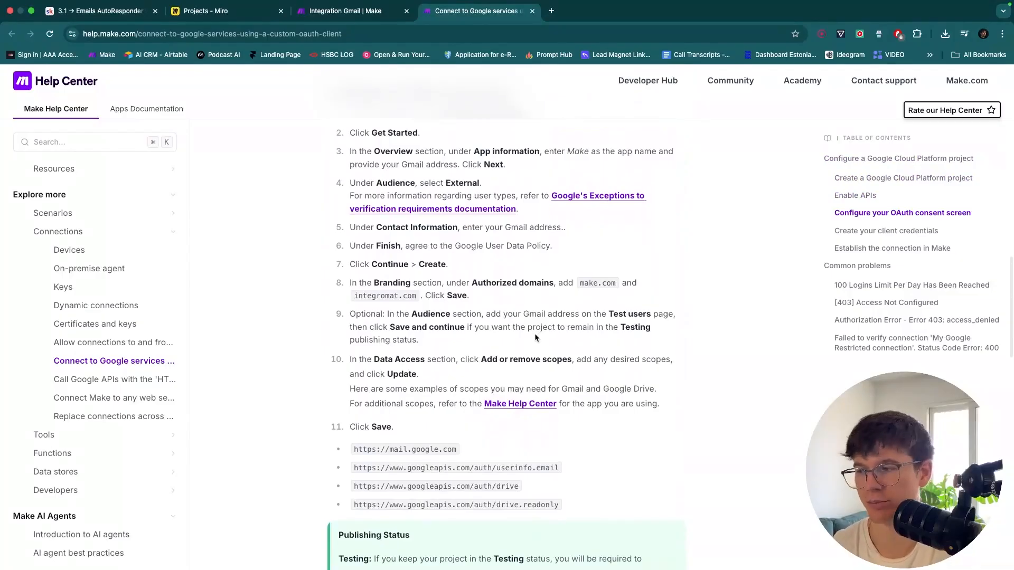
pyautogui.scroll(-7, 535, 338)
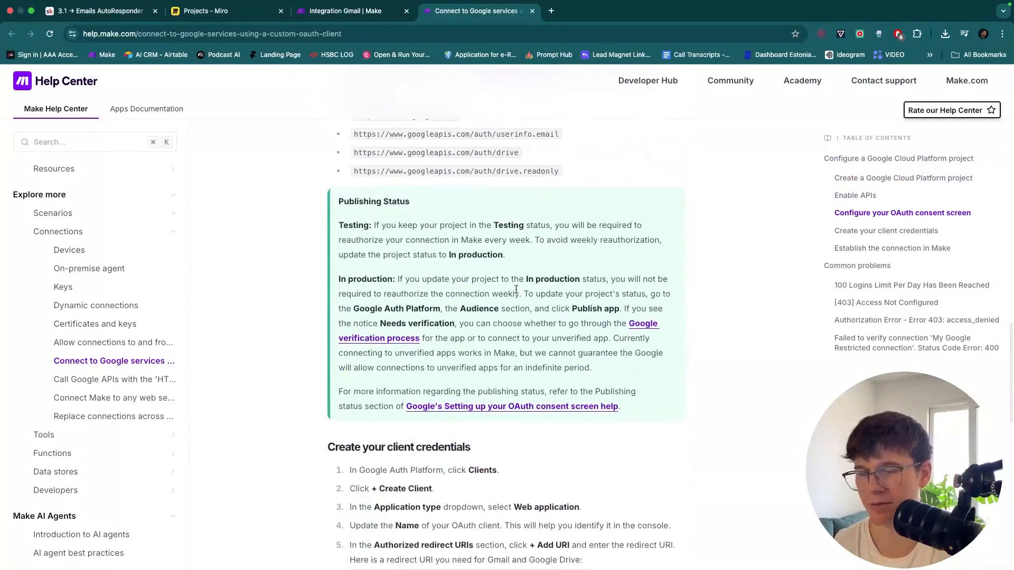
pyautogui.scroll(20, 516, 290)
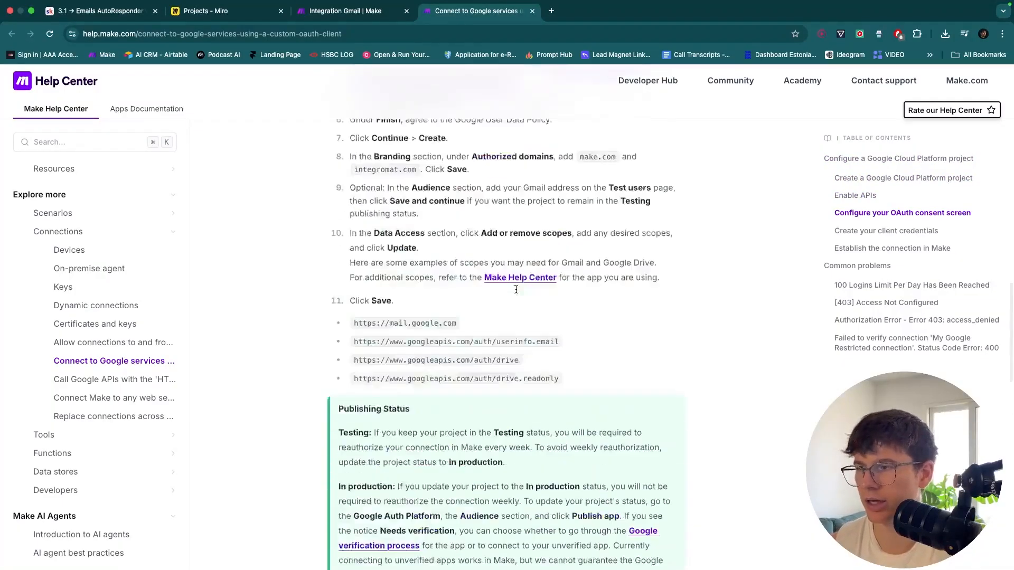
pyautogui.moveTo(328, 164); pyautogui.dragTo(589, 183)
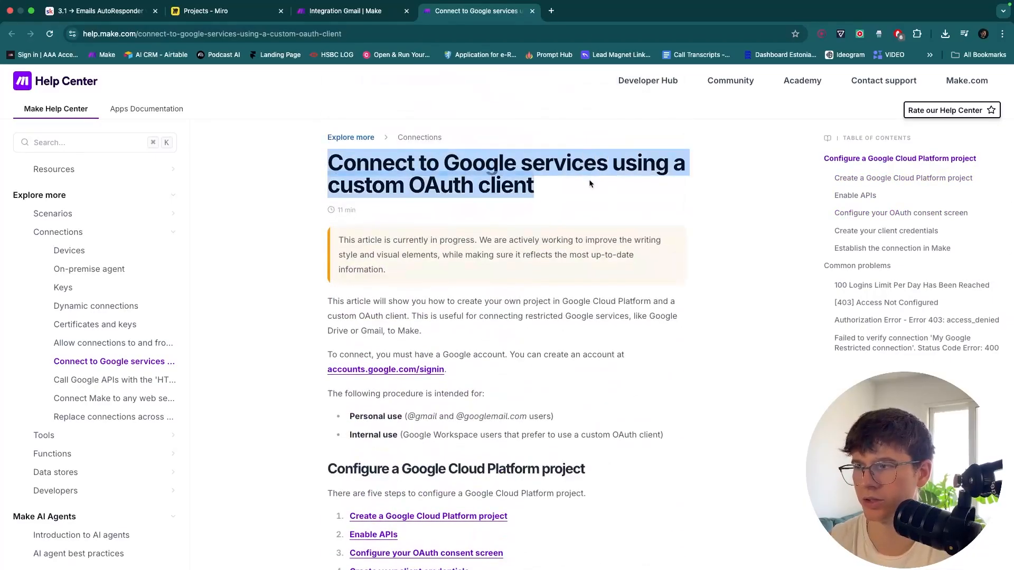
pyautogui.click(562, 184)
pyautogui.press('super+w')
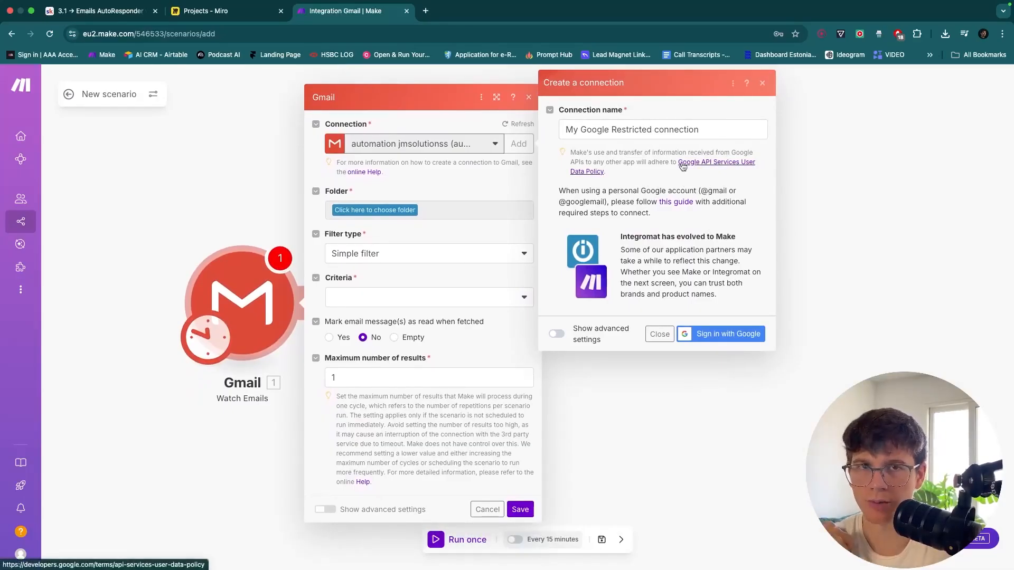
# Name the connection 'JMSolutionss Email | 3rd Sept' and begin Google sign-in
pyautogui.tripleClick(685, 130)
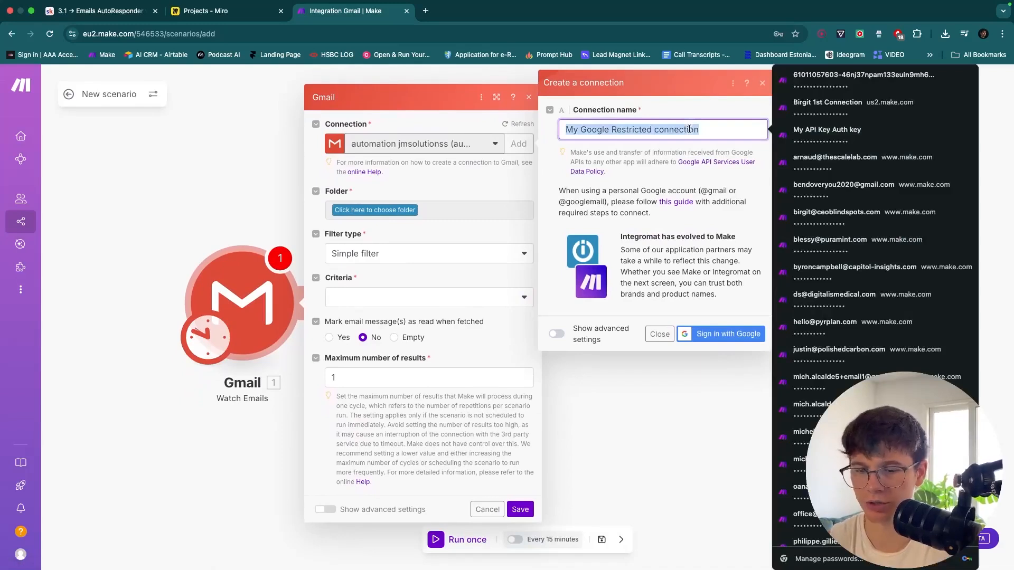
pyautogui.write('michele')
pyautogui.press('super+a')
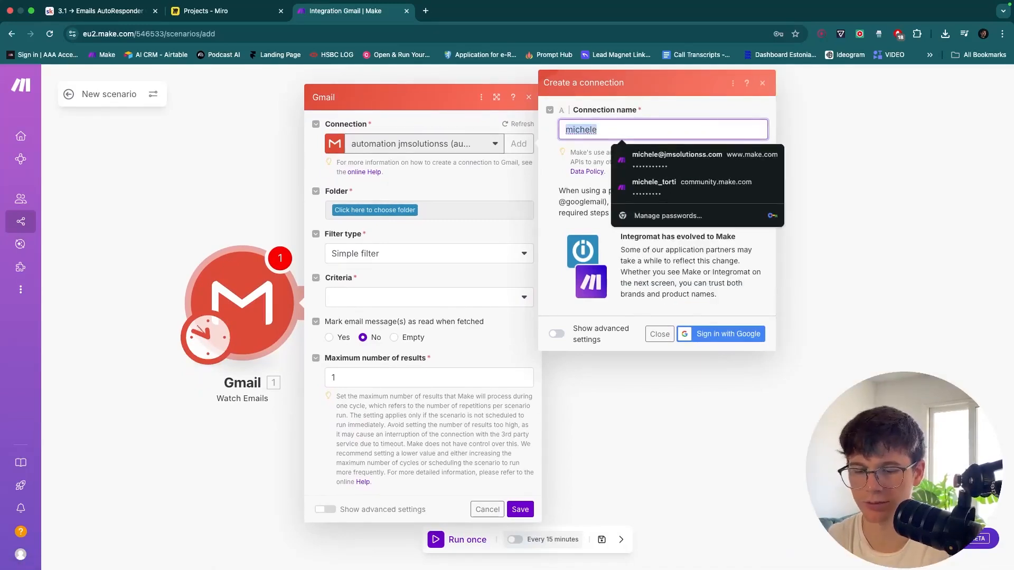
pyautogui.write('JMSolutionss Email |')
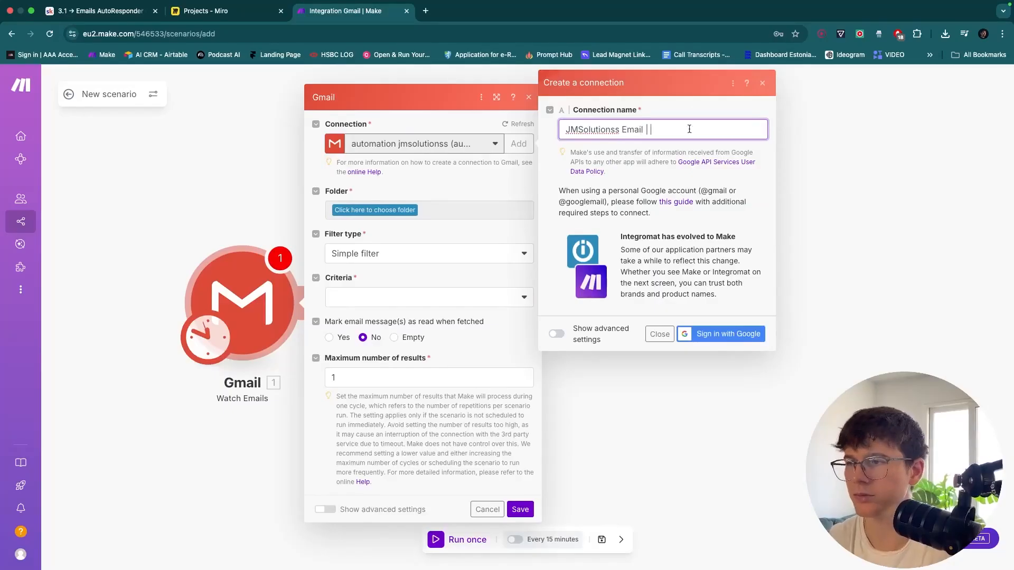
pyautogui.moveTo(701, 4)
pyautogui.write('l | 3rd Sept')
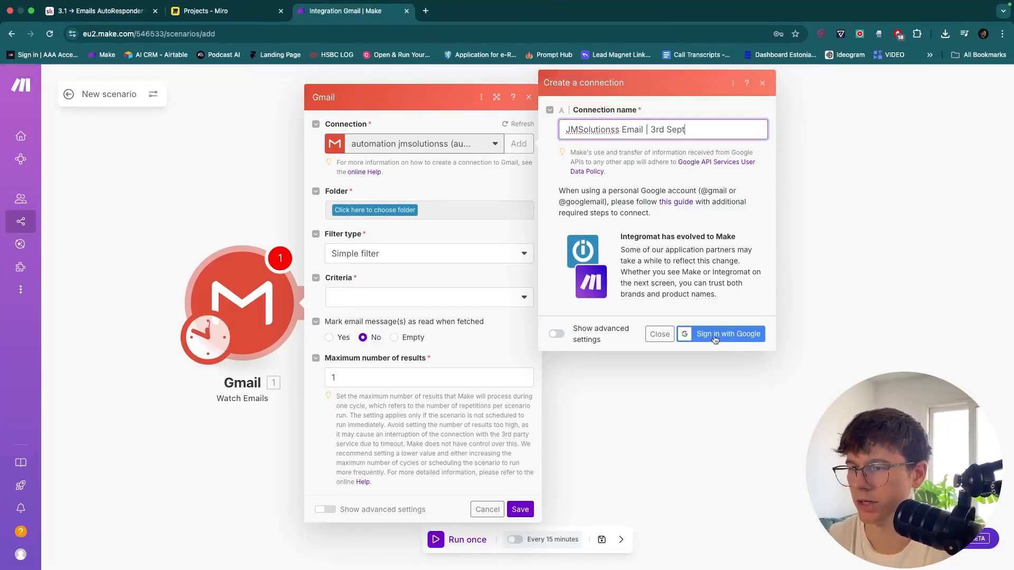
pyautogui.click(719, 334)
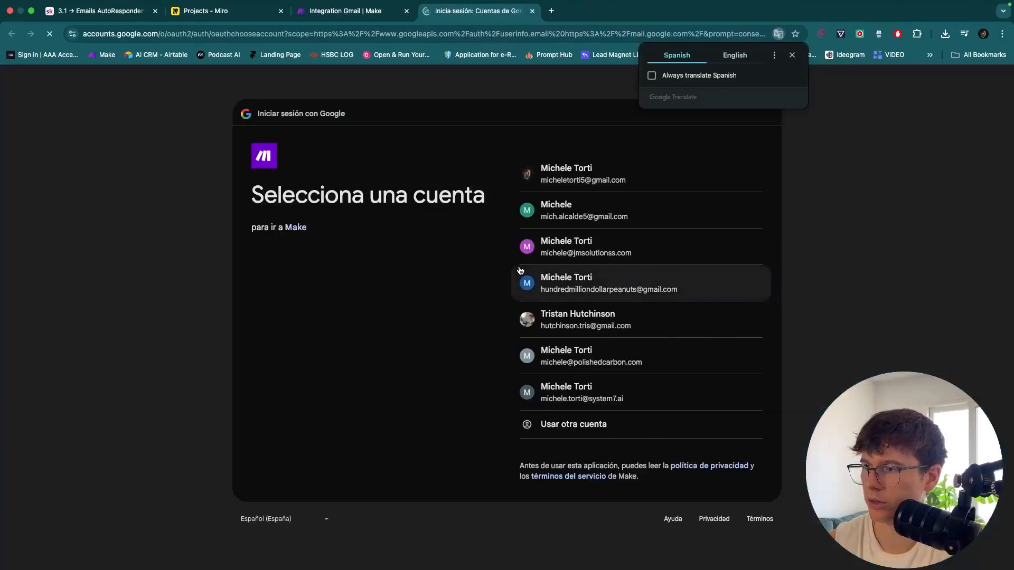
# Choose the work Google account, grant Make access, and pan back to the scenario
pyautogui.click(575, 250)
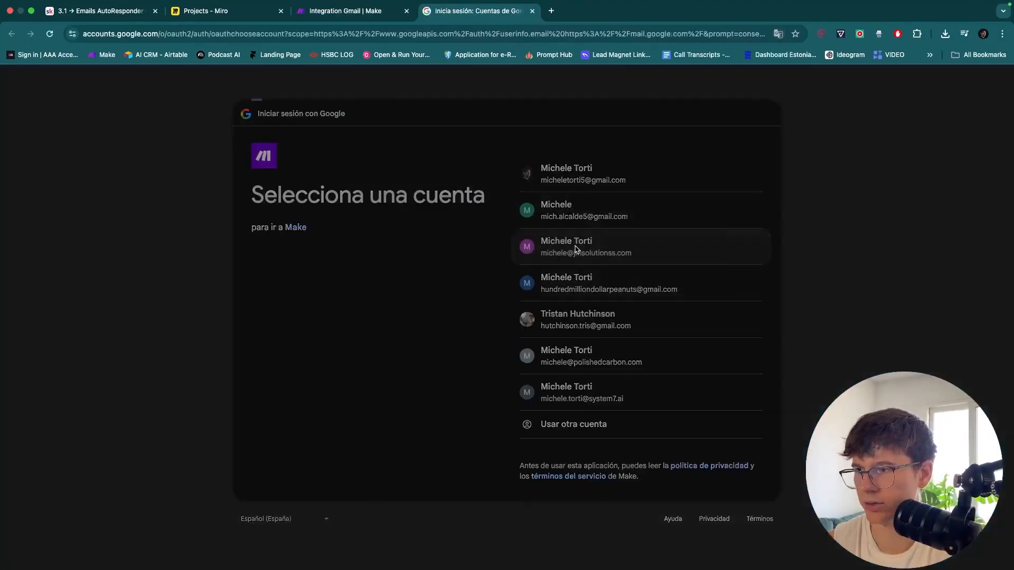
pyautogui.click(701, 382)
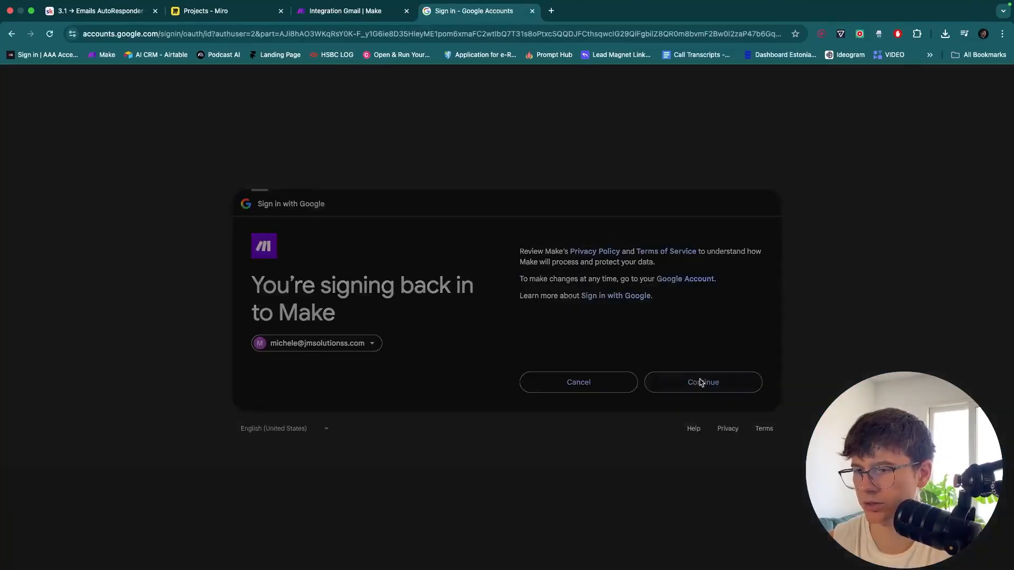
pyautogui.click(690, 403)
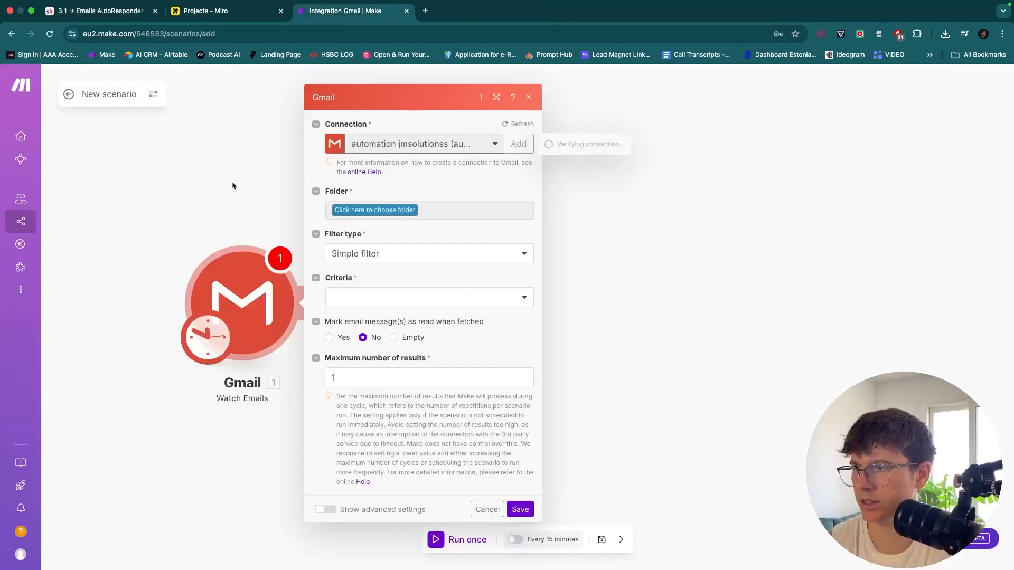
pyautogui.moveTo(233, 182); pyautogui.dragTo(441, 183)
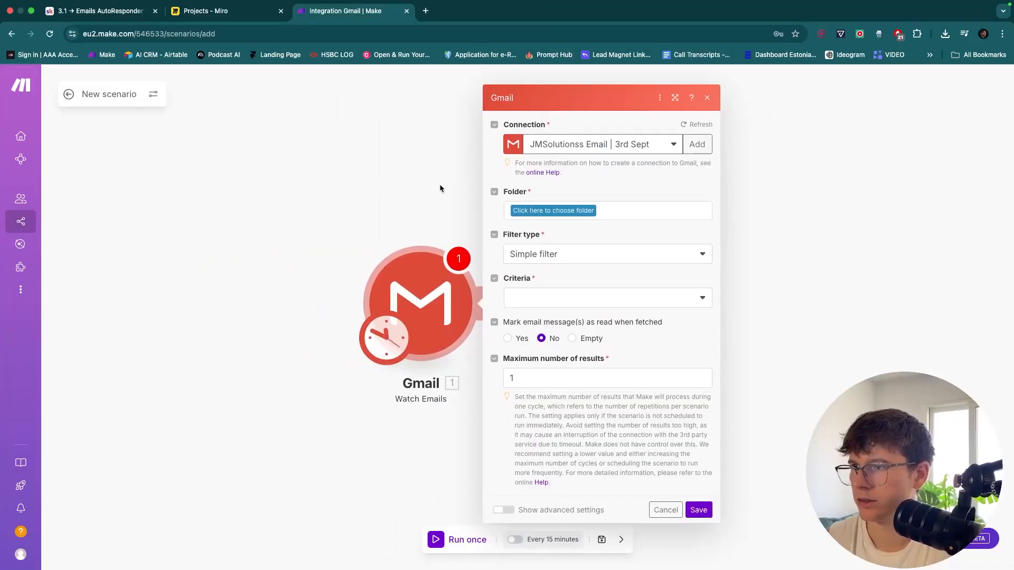
# Add a second Gmail connection named 'personalEmail' and begin Google sign-in
pyautogui.click(587, 144)
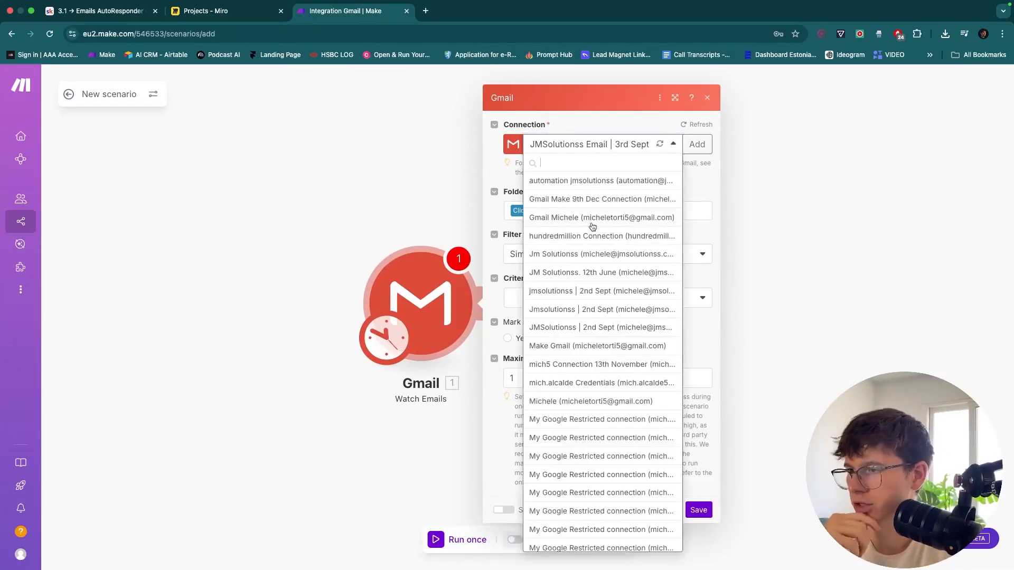
pyautogui.click(697, 144)
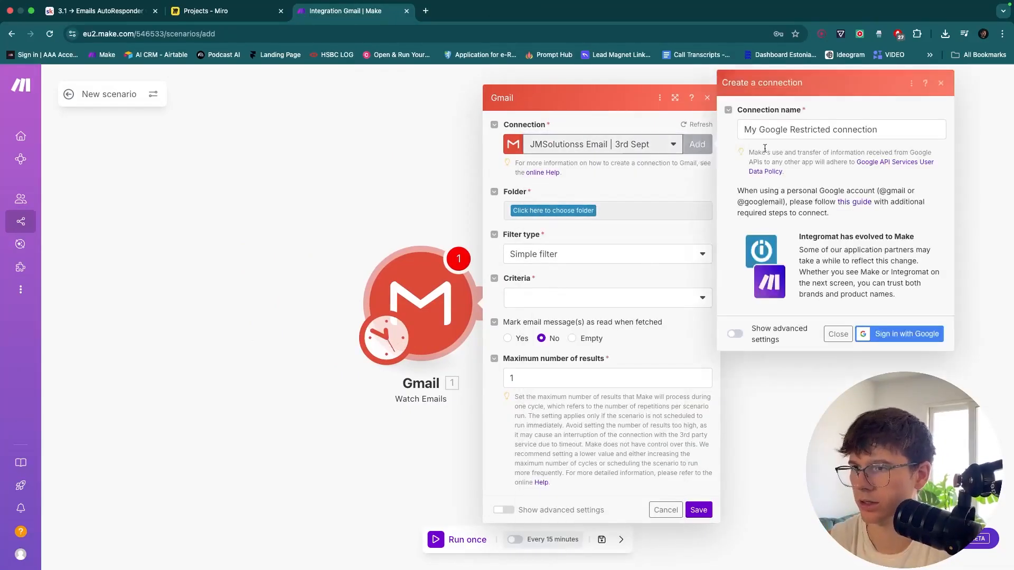
pyautogui.click(804, 131)
pyautogui.tripleClick(804, 131)
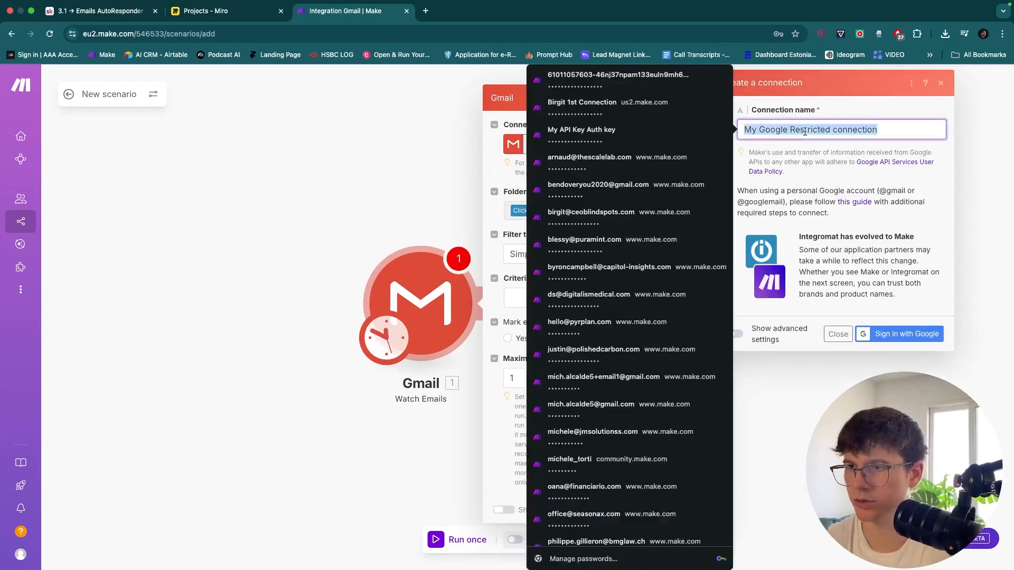
pyautogui.write('personalEmail')
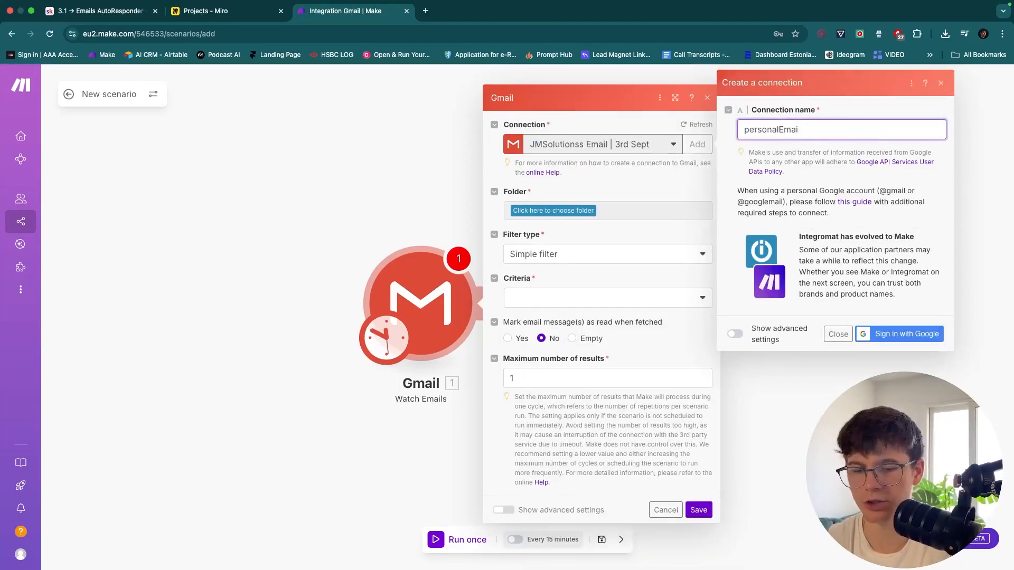
pyautogui.click(894, 335)
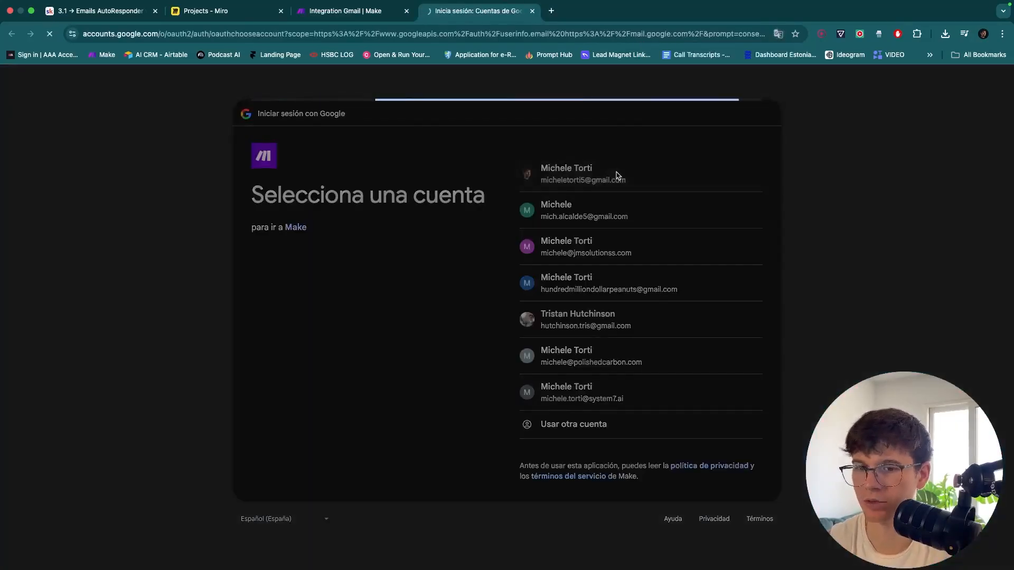
# Pick the personal Gmail account, allow the requested access, and confirm
pyautogui.click(681, 390)
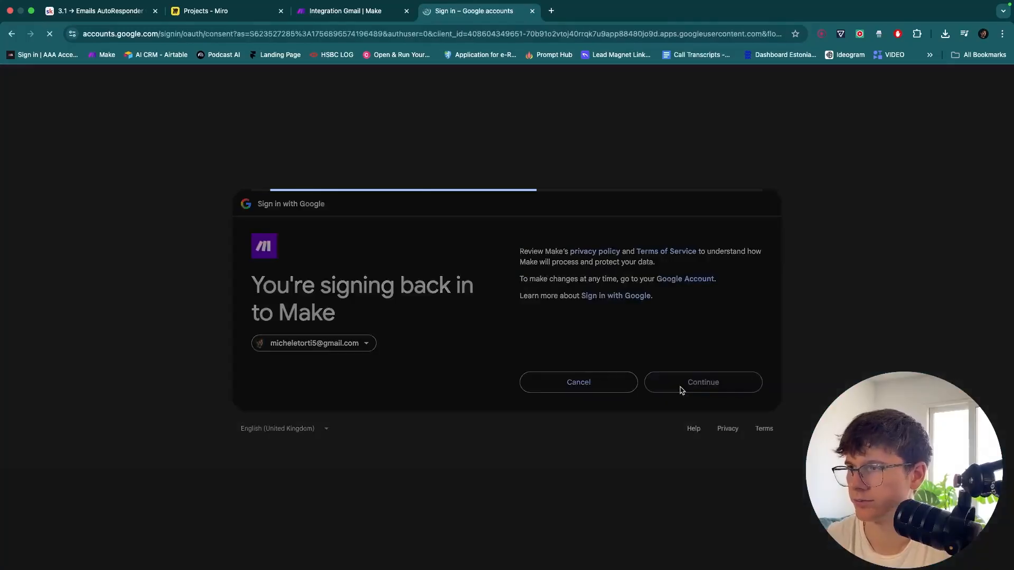
pyautogui.click(554, 255)
pyautogui.click(705, 480)
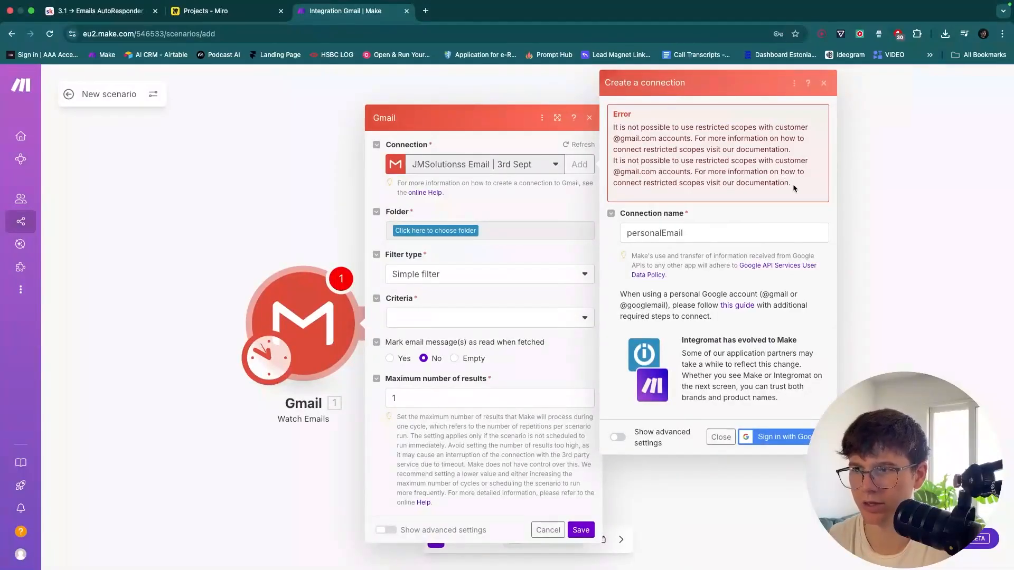
# Review the restricted-scopes error and Client ID/Secret settings, then close the connection form
pyautogui.moveTo(793, 187); pyautogui.dragTo(613, 130)
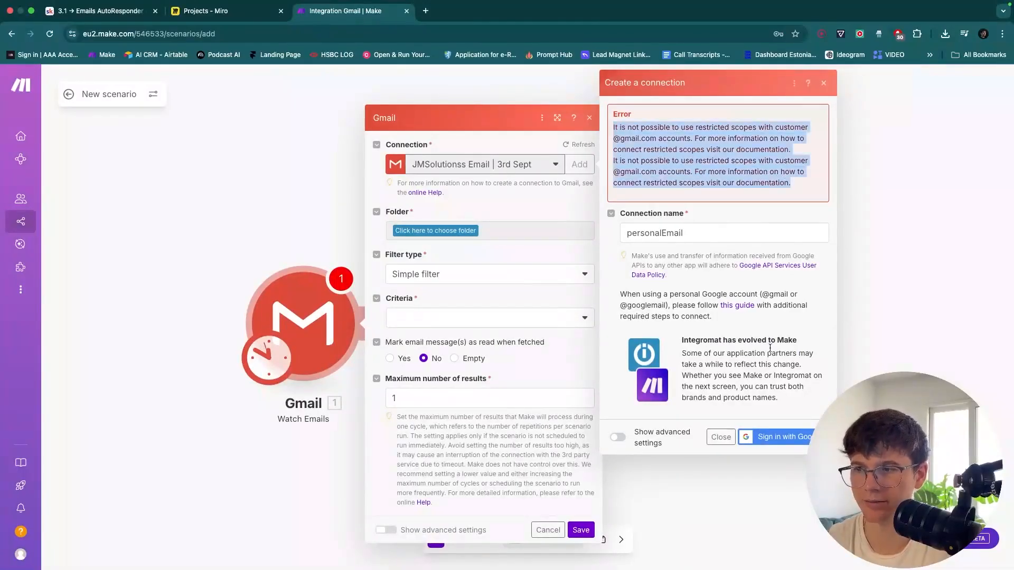
pyautogui.click(617, 437)
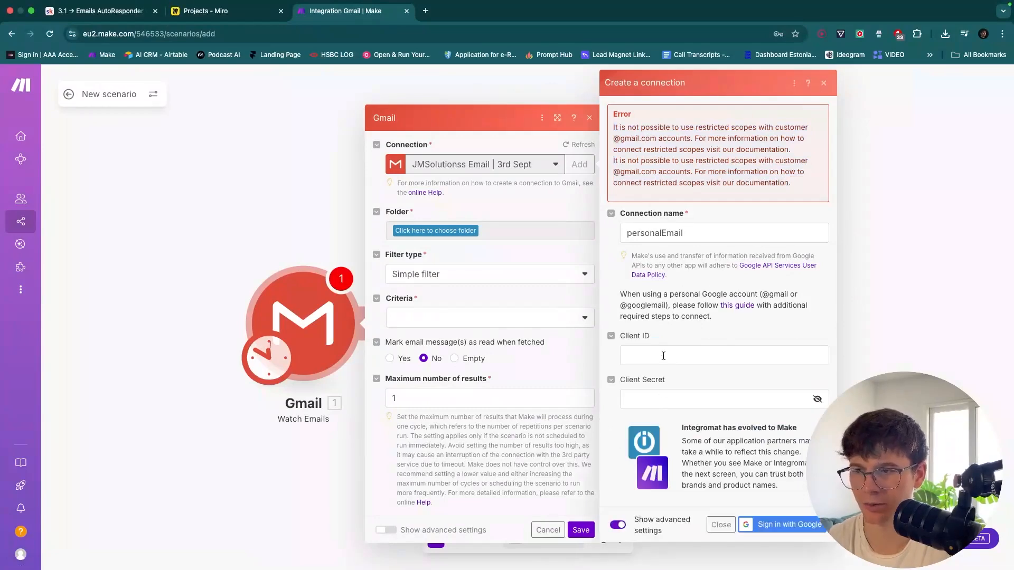
pyautogui.click(822, 85)
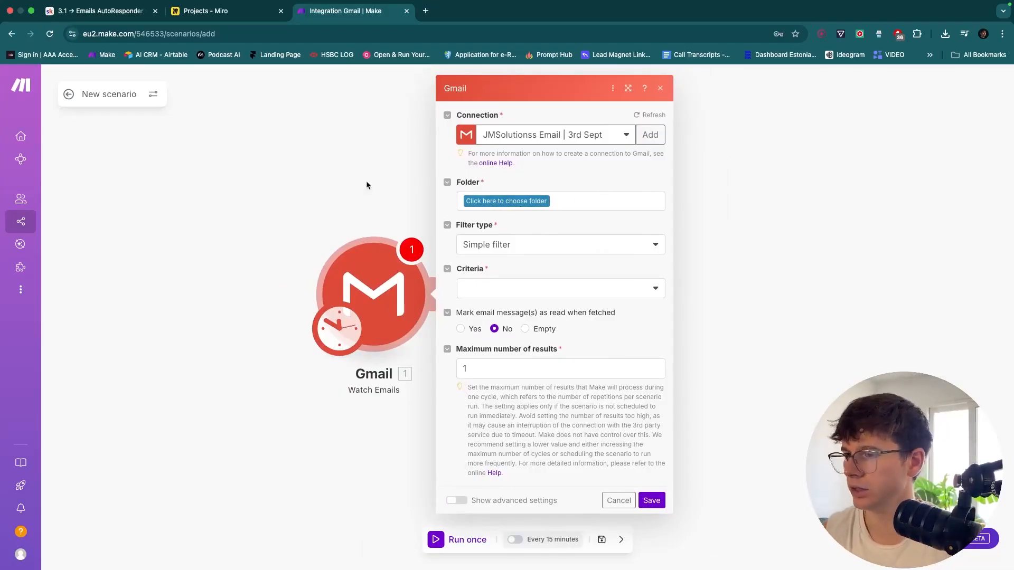
# Open the work account's Gmail inbox in a new tab, glance at Miro, and return to Make
pyautogui.press('super+t')
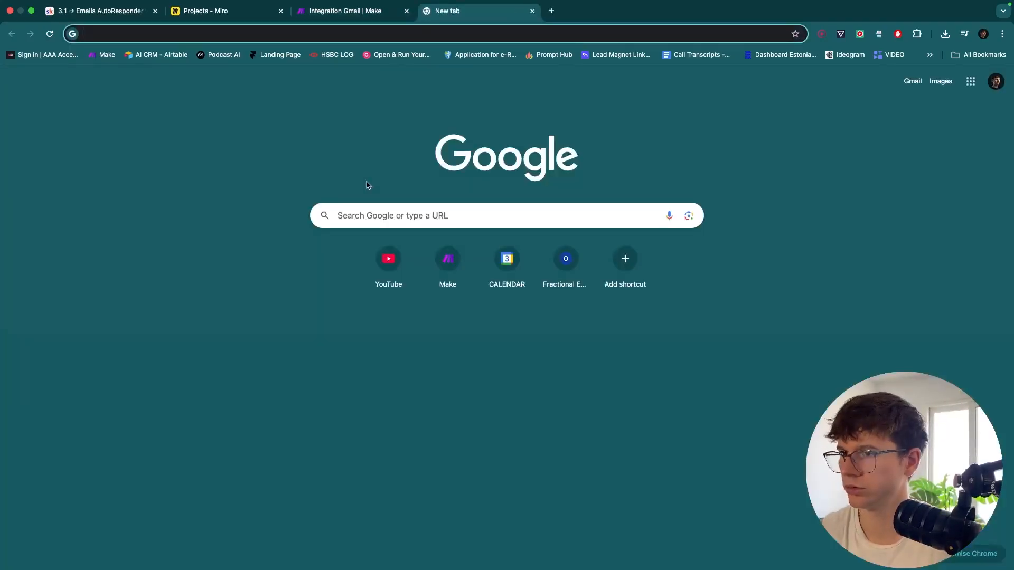
pyautogui.click(996, 80)
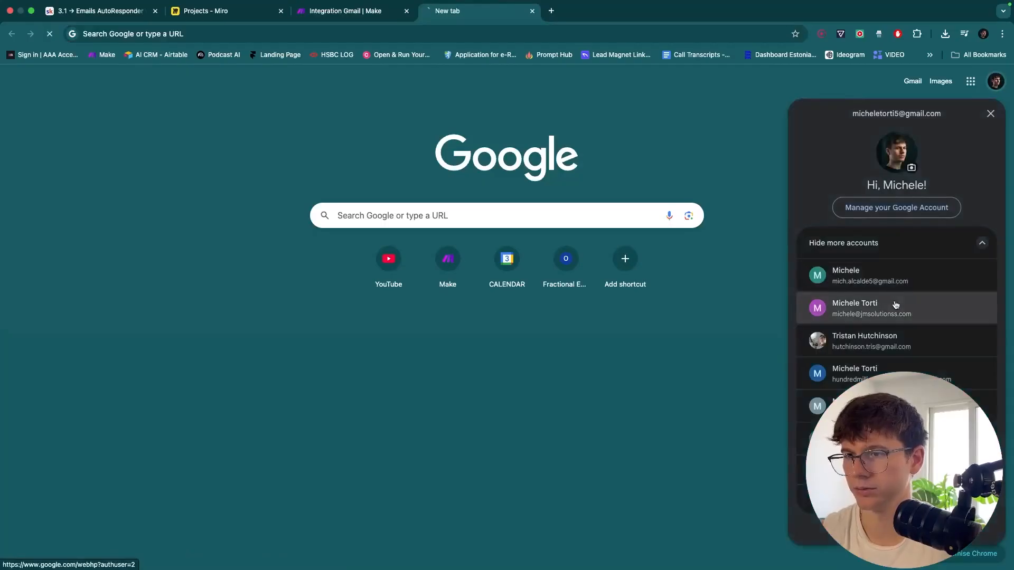
pyautogui.click(897, 302)
pyautogui.click(909, 84)
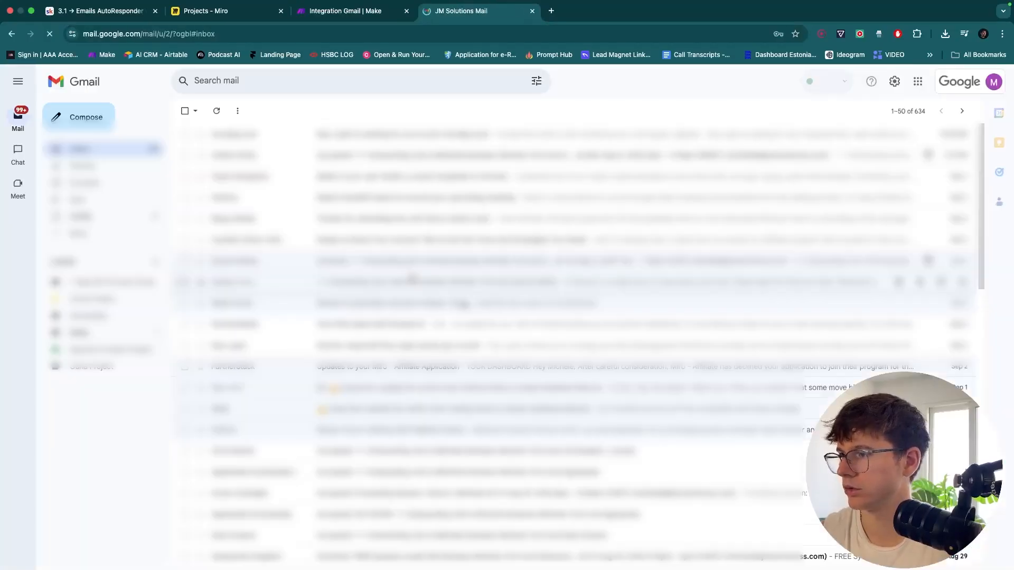
pyautogui.scroll(-1, 397, 205)
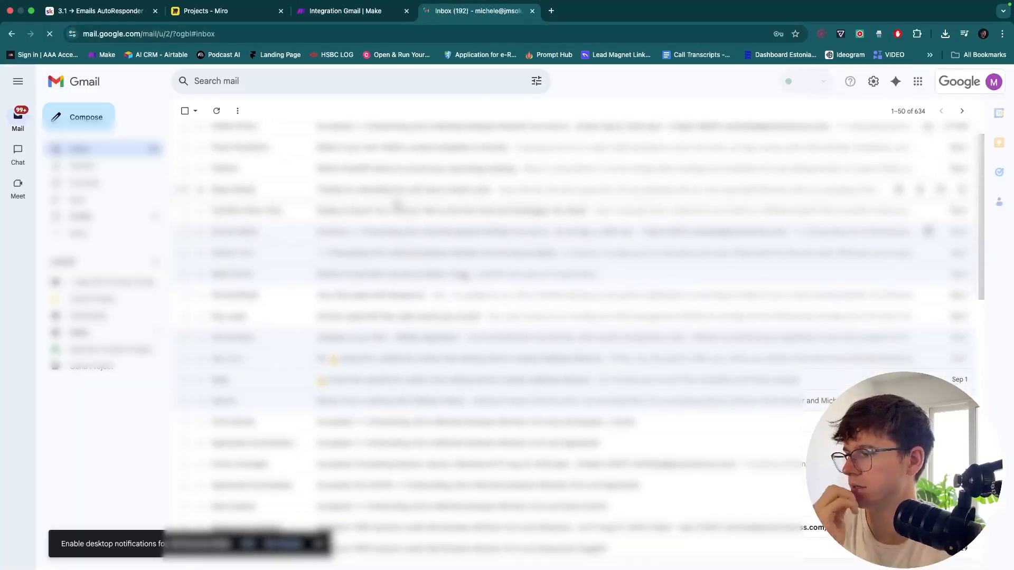
pyautogui.click(219, 12)
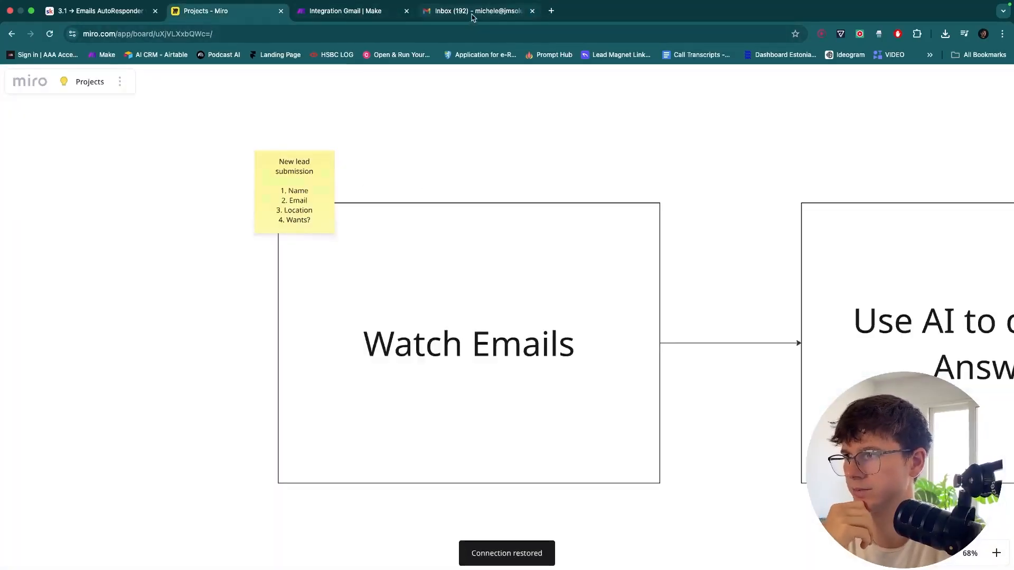
pyautogui.click(348, 11)
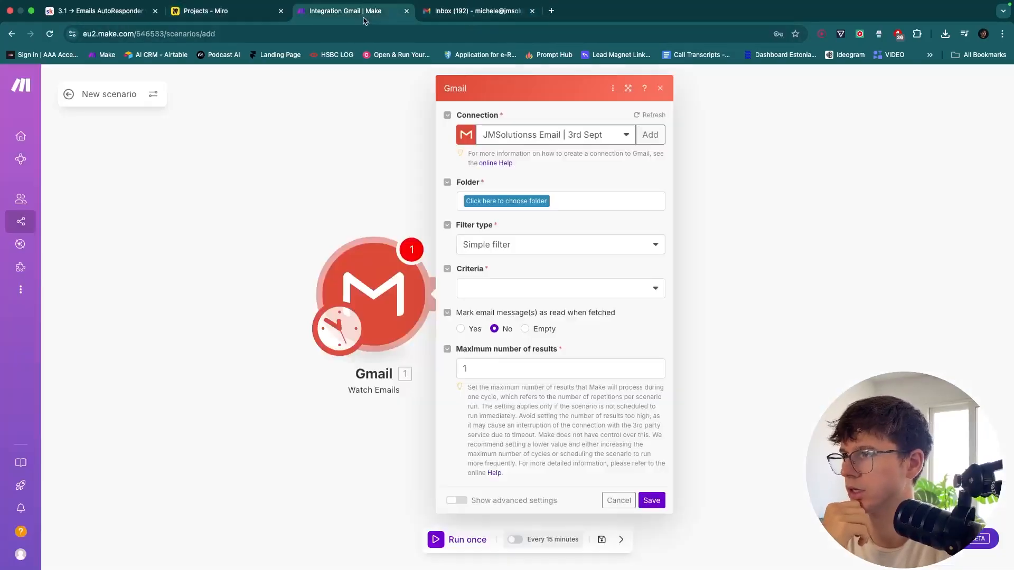
# Set the Watch Emails folder to All Mail, fetching all emails regardless of read status
pyautogui.click(493, 203)
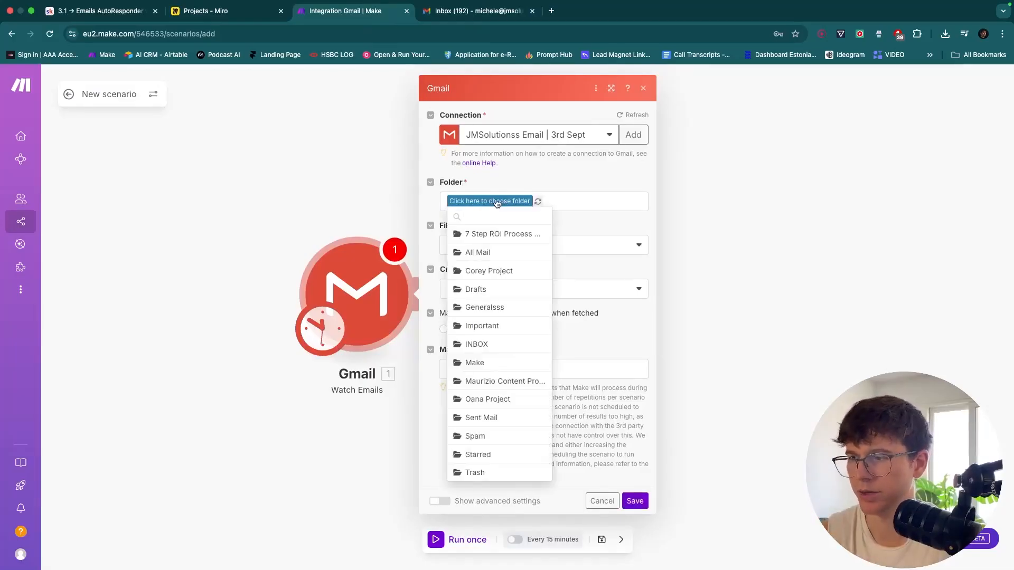
pyautogui.click(499, 257)
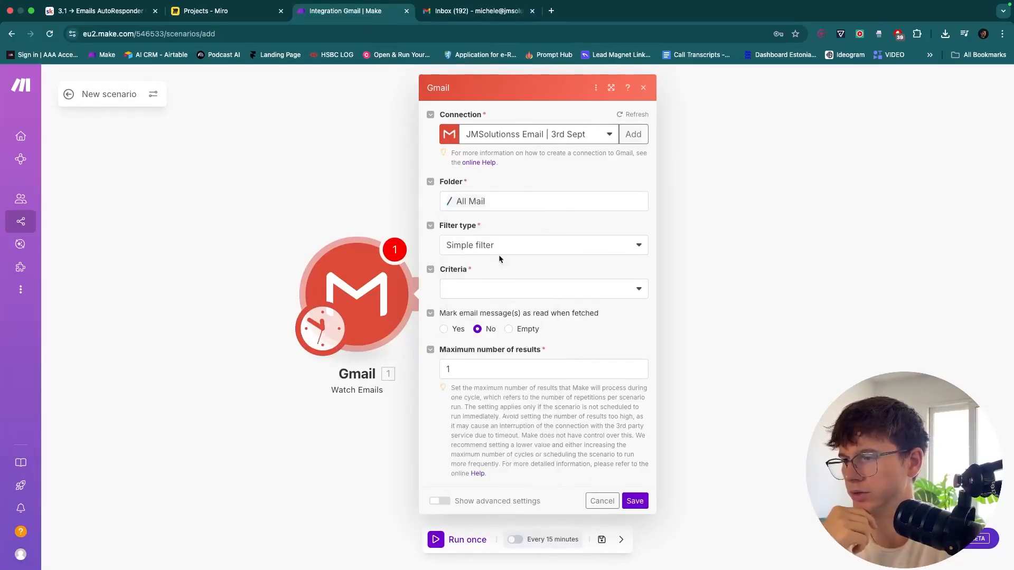
pyautogui.click(488, 246)
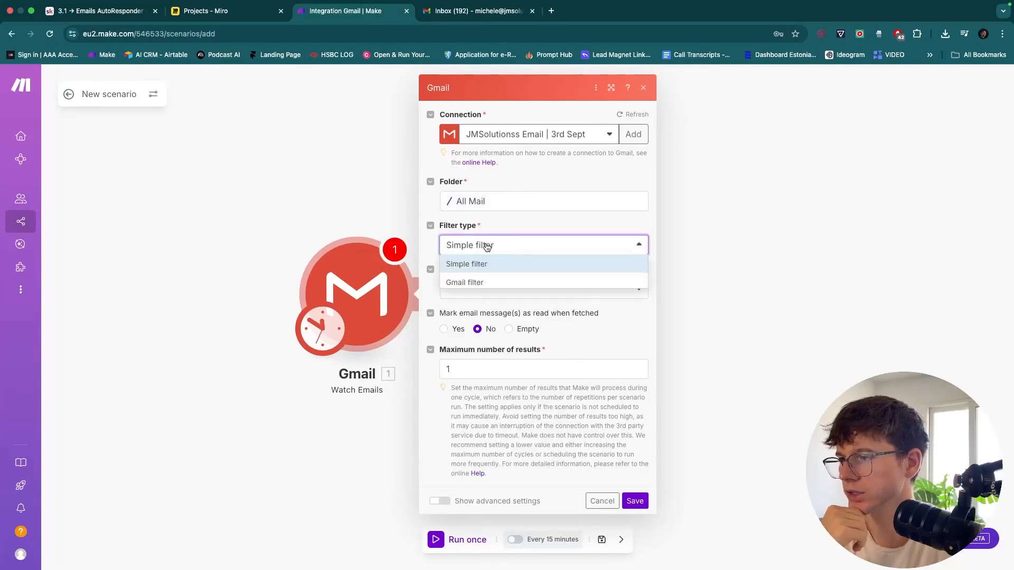
pyautogui.click(502, 217)
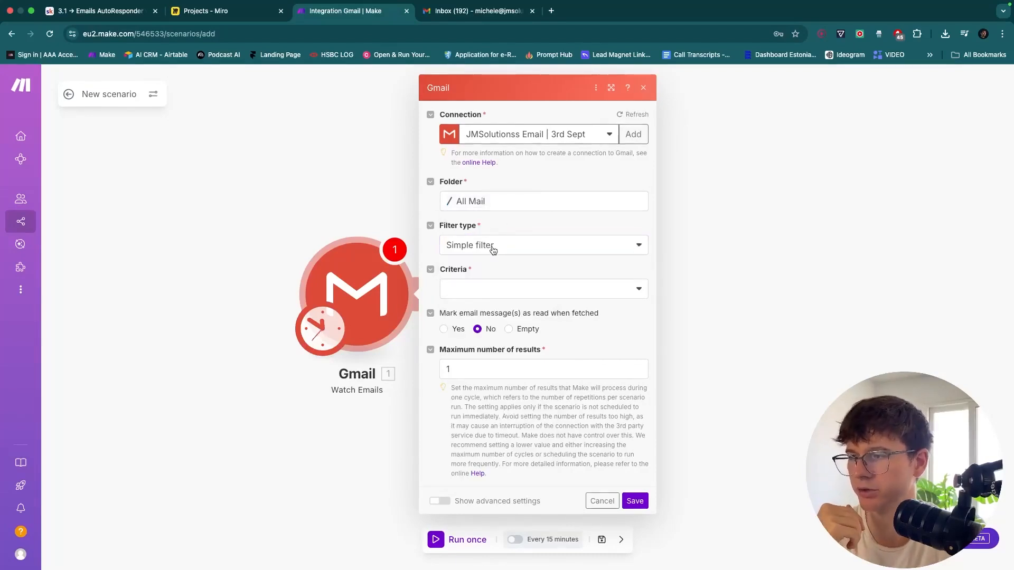
pyautogui.click(519, 289)
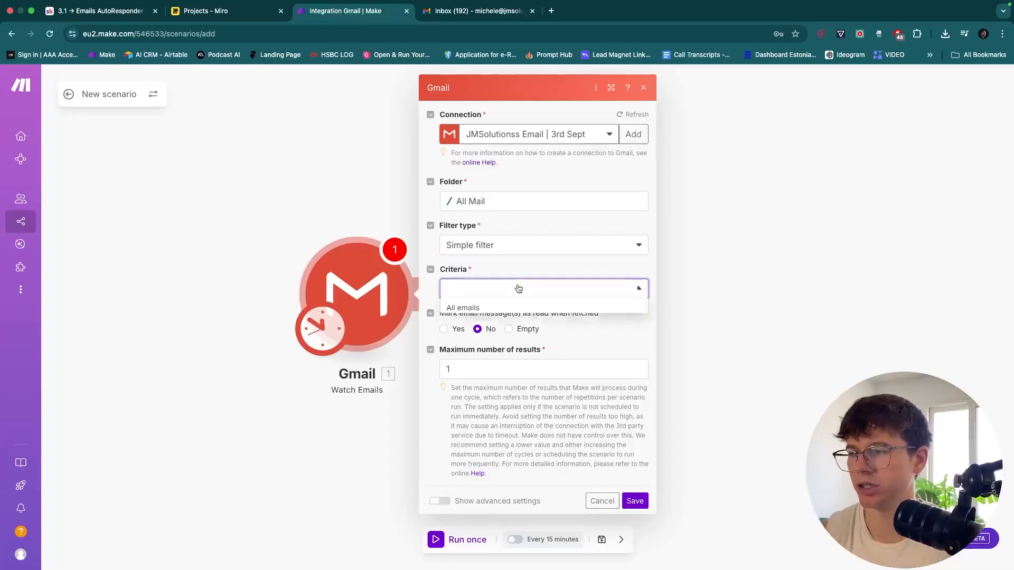
pyautogui.click(490, 311)
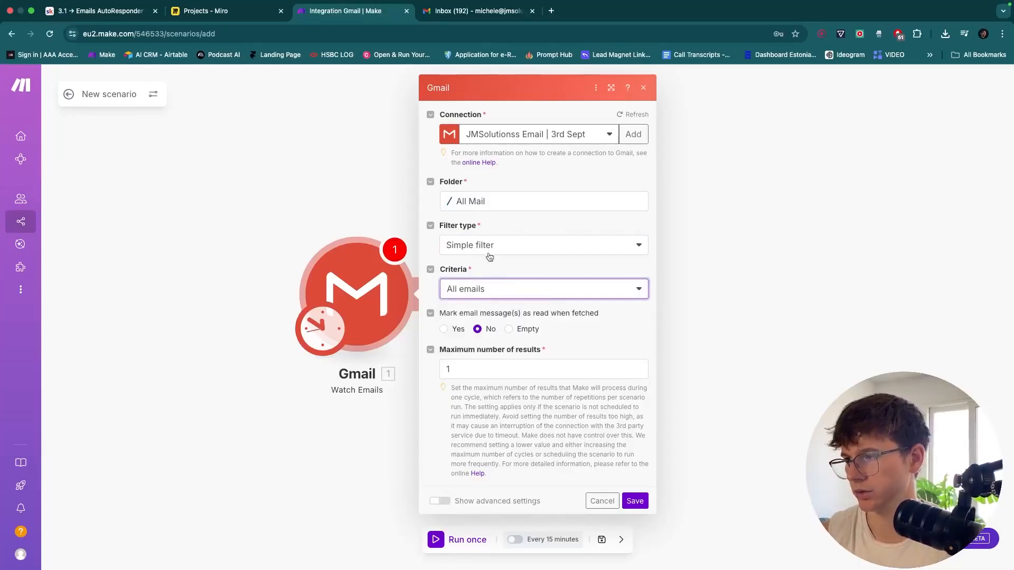
# Switch the filter type to Gmail filter with the query 'New Lead Submission'
pyautogui.click(485, 248)
pyautogui.click(484, 284)
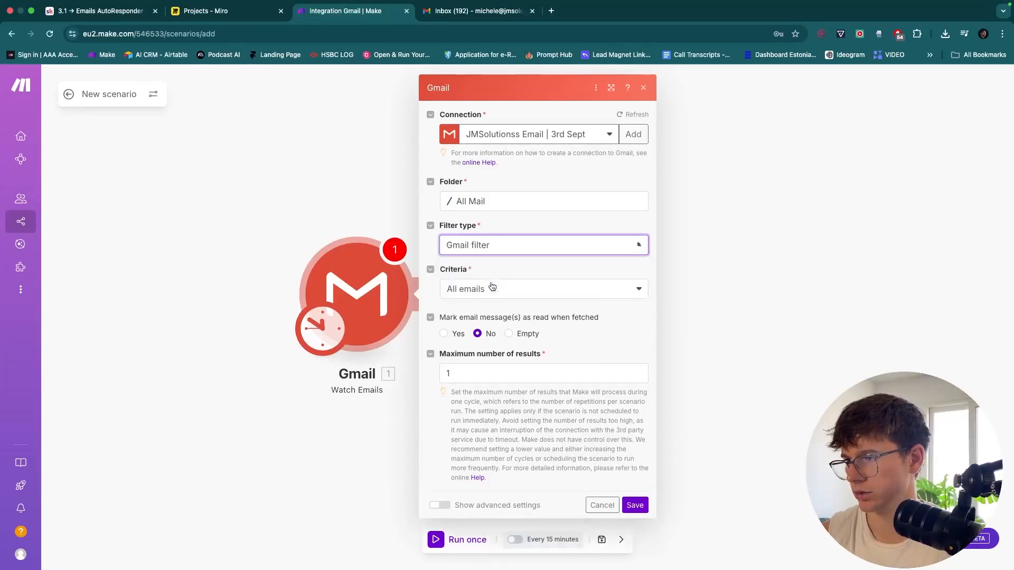
pyautogui.click(489, 284)
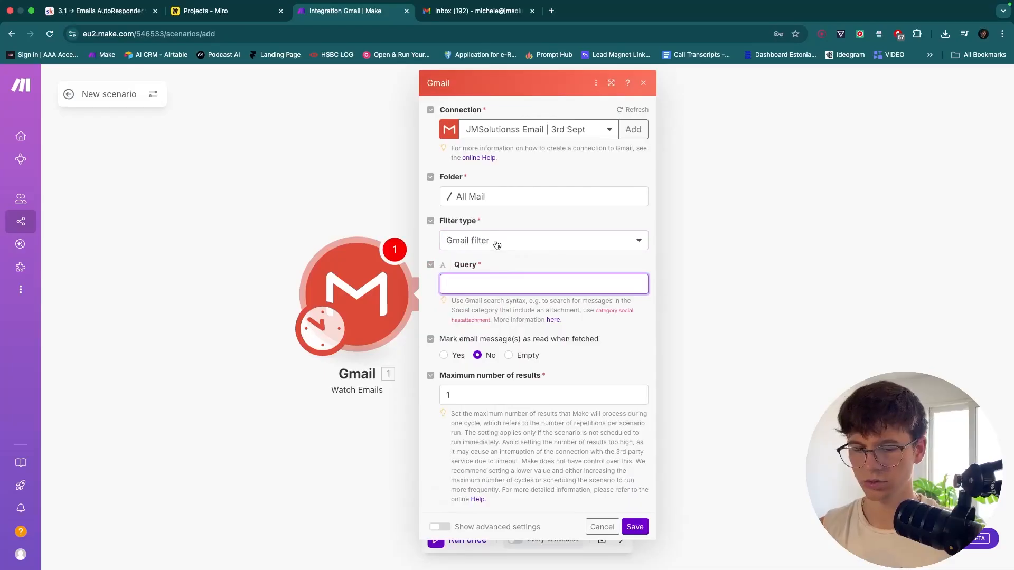
pyautogui.press('BackSpace')
pyautogui.press('BackSpace')
pyautogui.press('BackSpace')
pyautogui.press('BackSpace')
pyautogui.write('ead Submission')
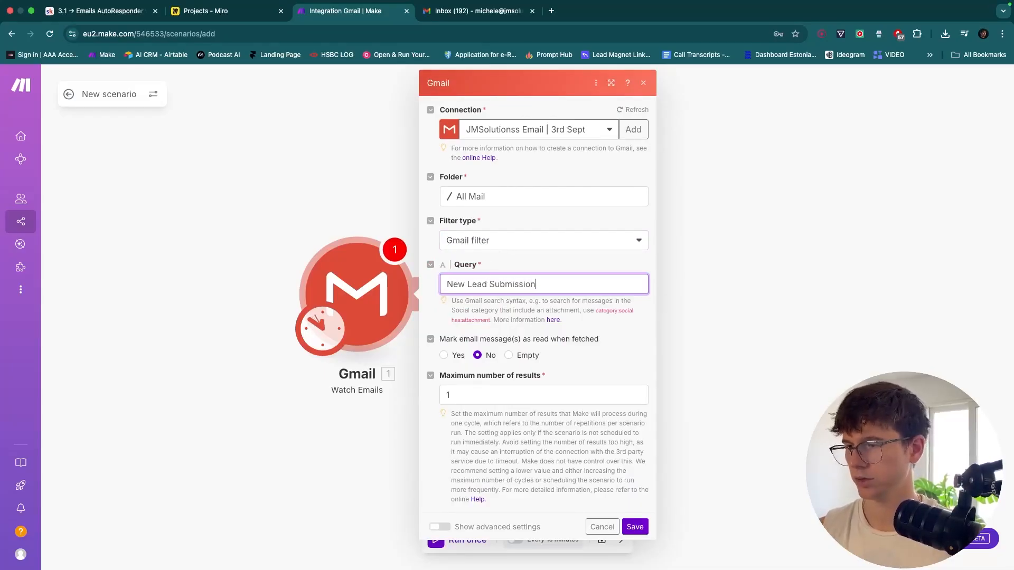
pyautogui.click(533, 308)
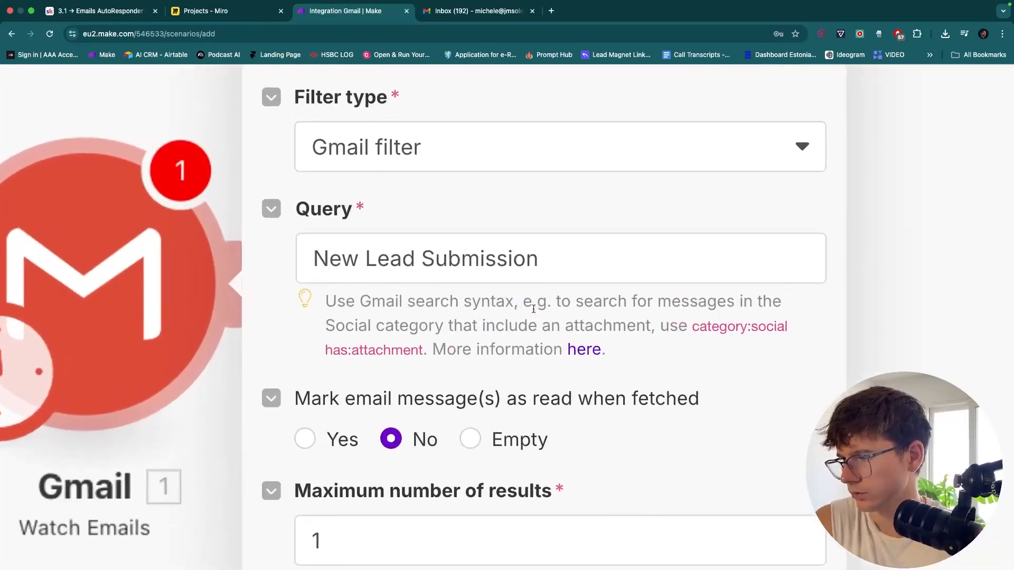
# Revert the filter type to simple filter, keeping All emails as the criteria
pyautogui.click(514, 151)
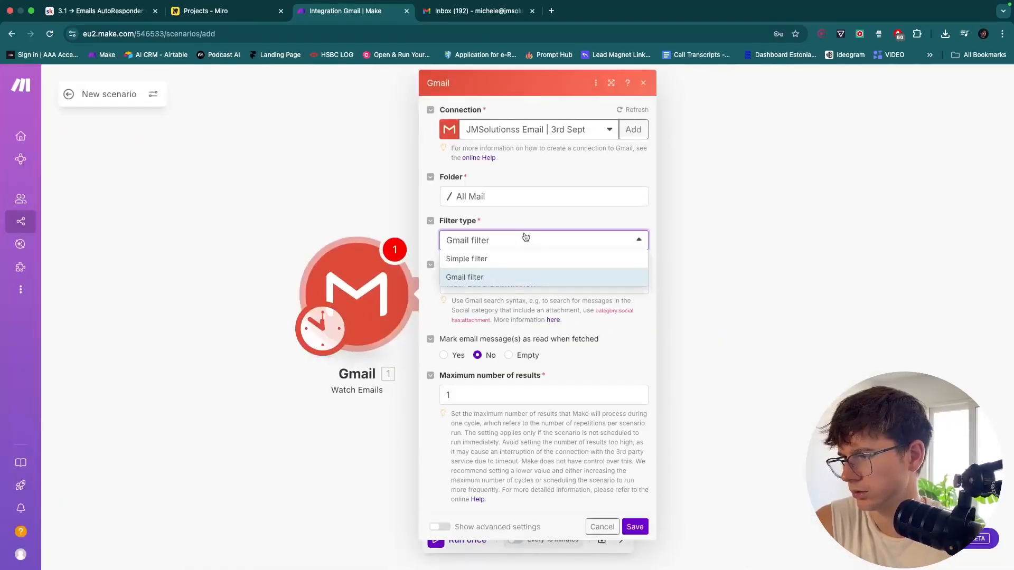
pyautogui.click(509, 261)
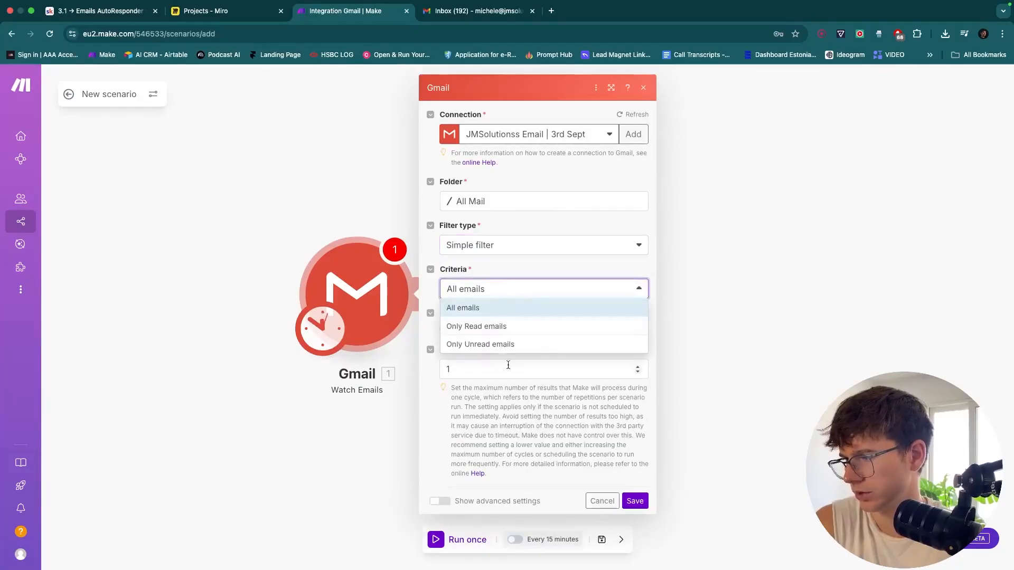
pyautogui.click(534, 406)
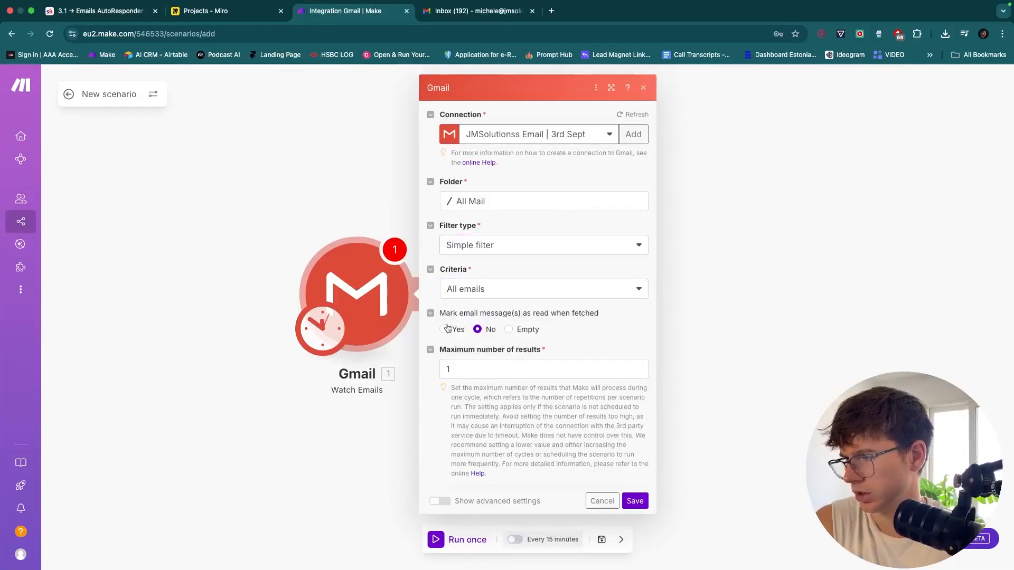
pyautogui.click(441, 501)
pyautogui.scroll(-2, 528, 429)
pyautogui.scroll(2, 529, 398)
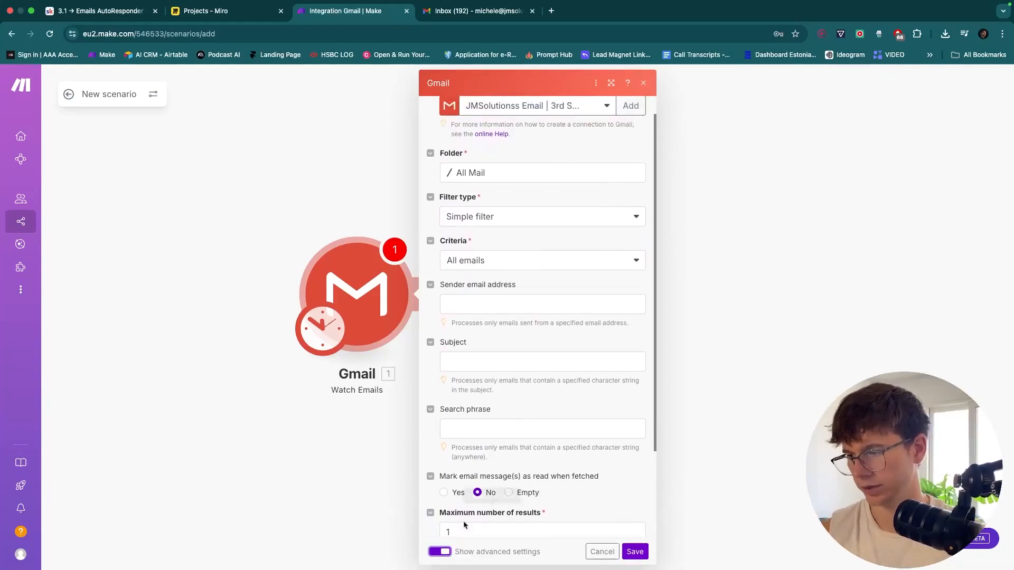
pyautogui.scroll(-1, 500, 333)
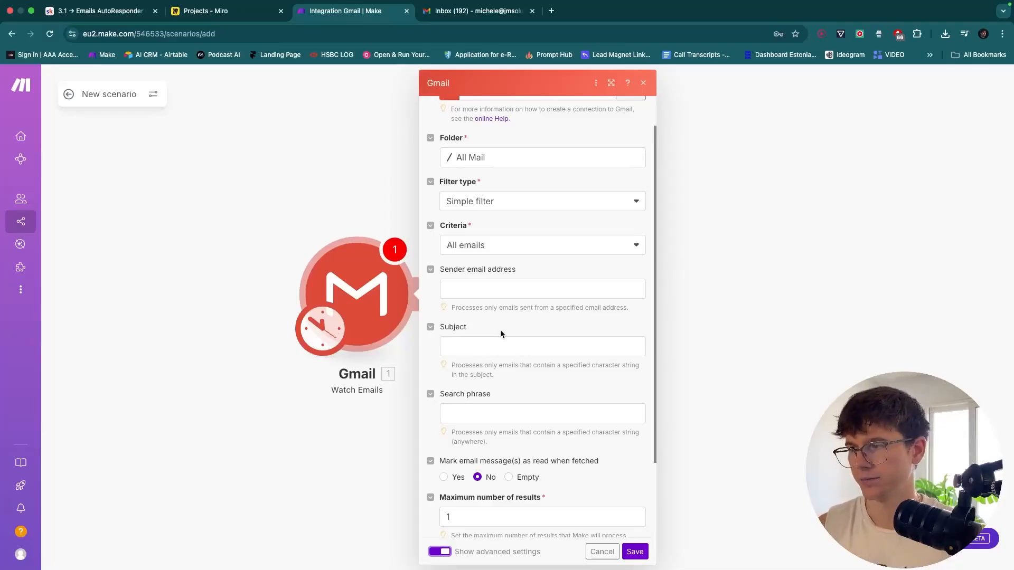
pyautogui.scroll(1, 506, 318)
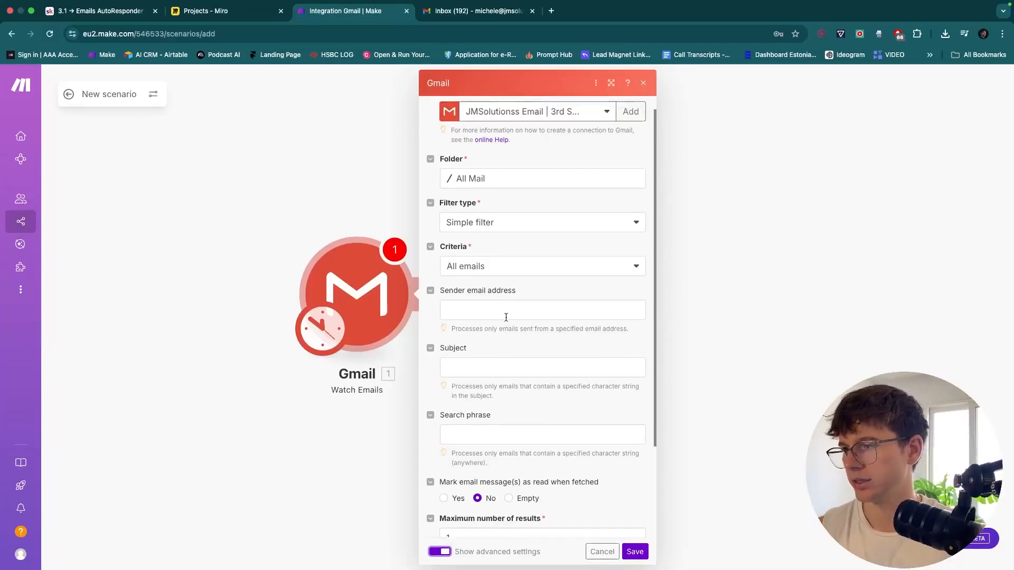
pyautogui.click(486, 225)
pyautogui.click(527, 199)
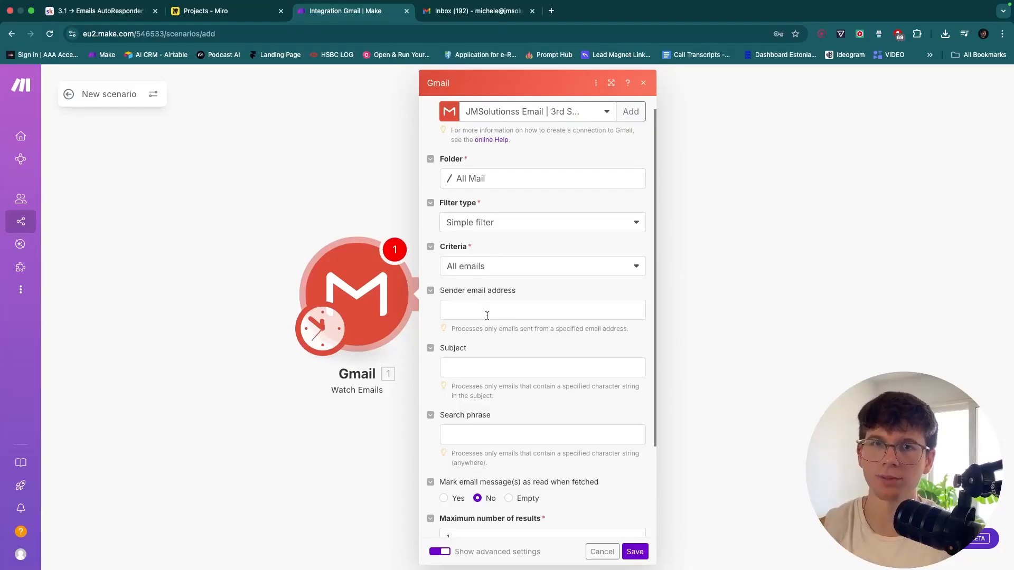
# Enter 'New Lead Submission' as the subject filter and save the Gmail trigger settings
pyautogui.scroll(-1, 486, 315)
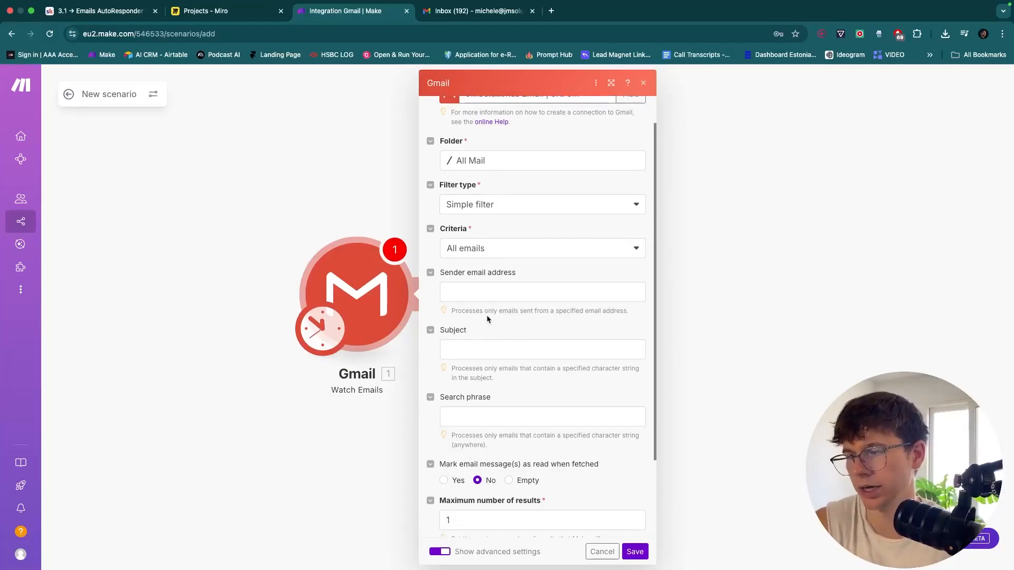
pyautogui.click(533, 351)
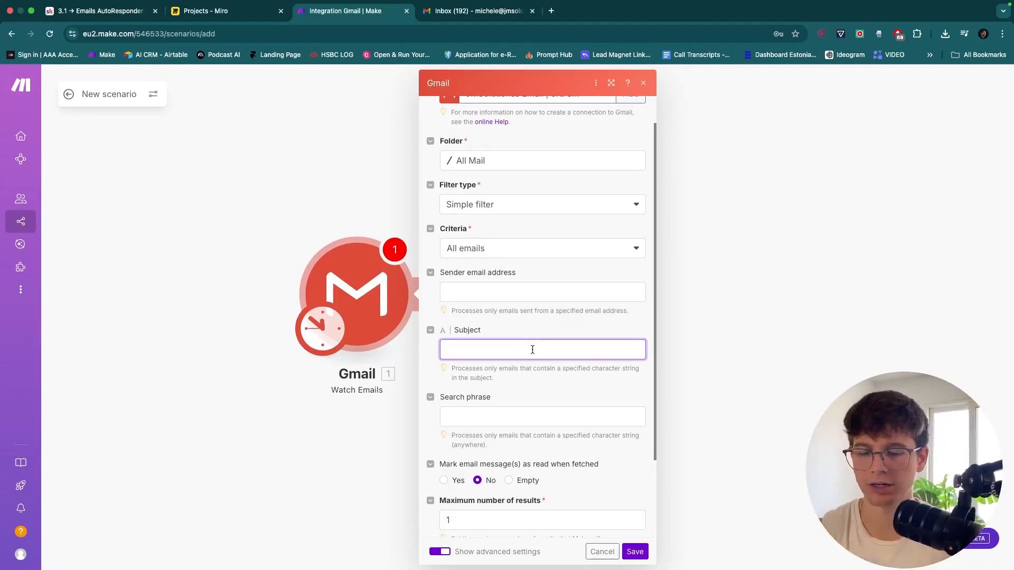
pyautogui.write('New Lead')
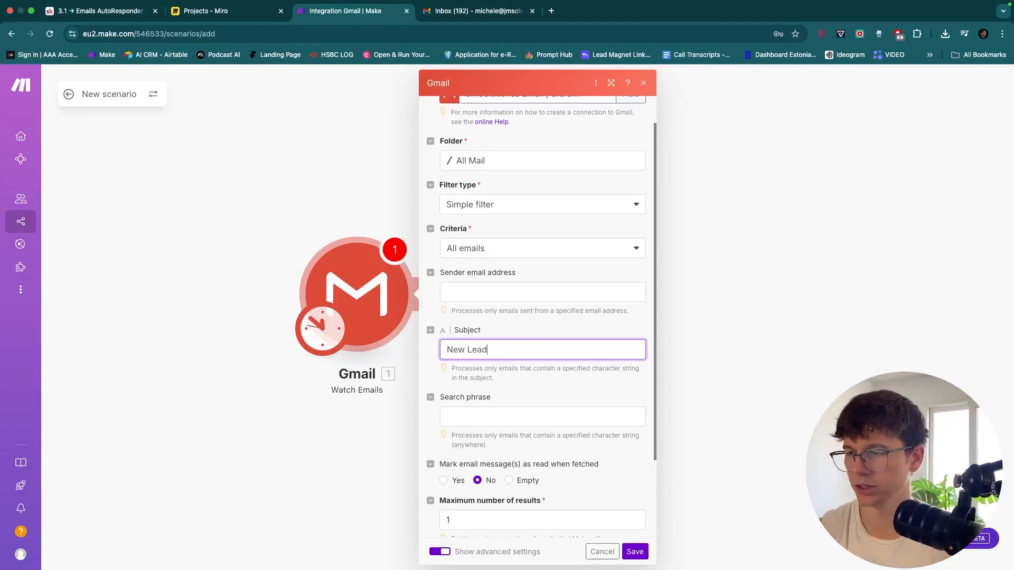
pyautogui.write(' Submission')
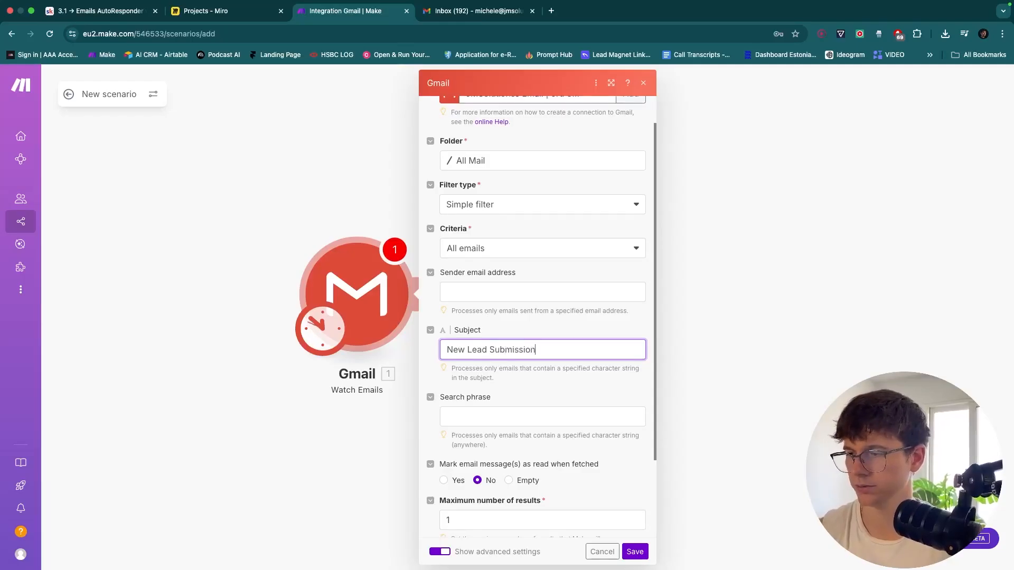
pyautogui.click(573, 388)
pyautogui.scroll(-3, 571, 385)
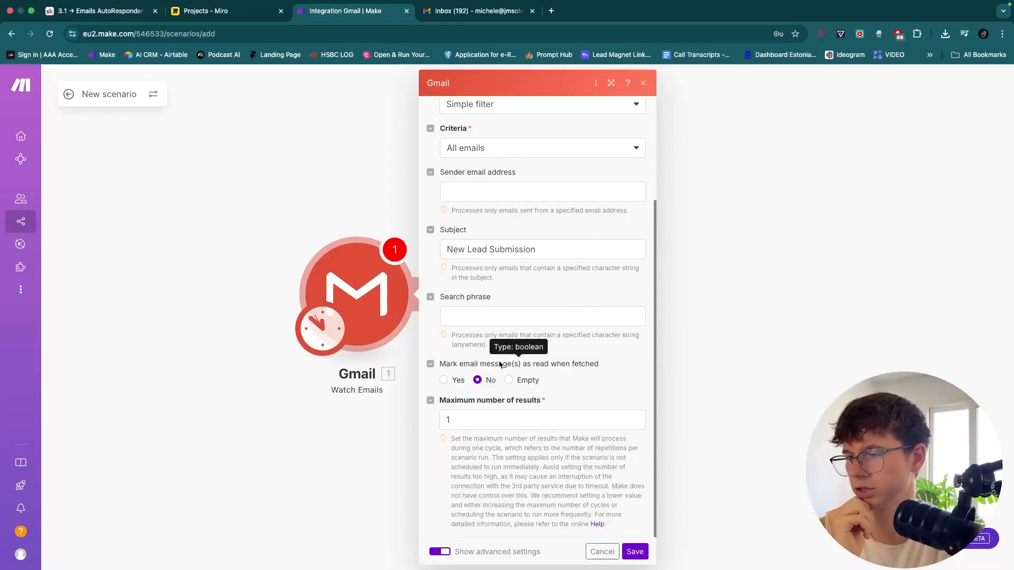
pyautogui.scroll(5, 499, 365)
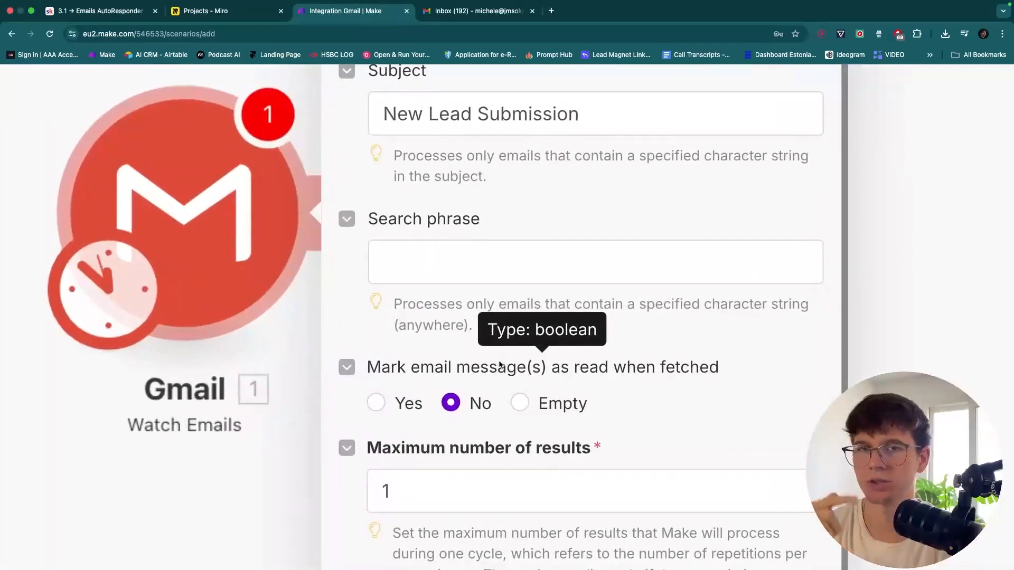
pyautogui.scroll(-5, 499, 365)
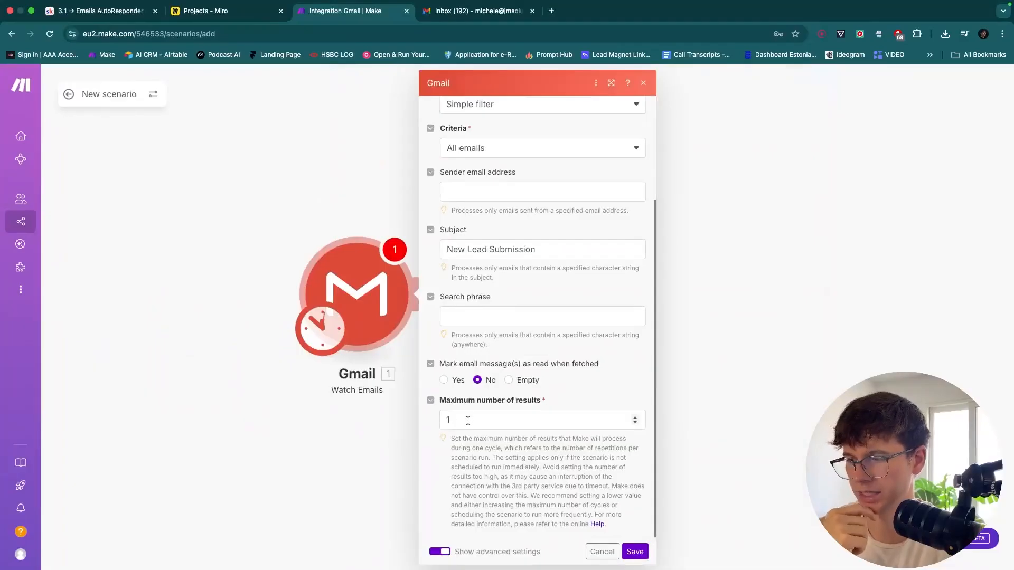
pyautogui.click(635, 552)
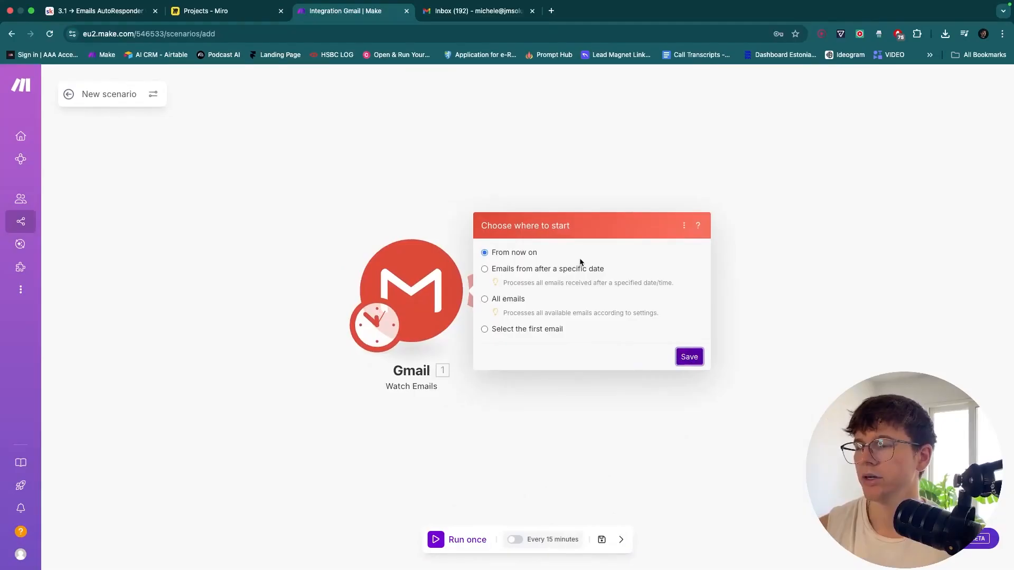
# Keep 'From now on' as the trigger's starting point and open a new blank browser tab
pyautogui.scroll(5, 580, 260)
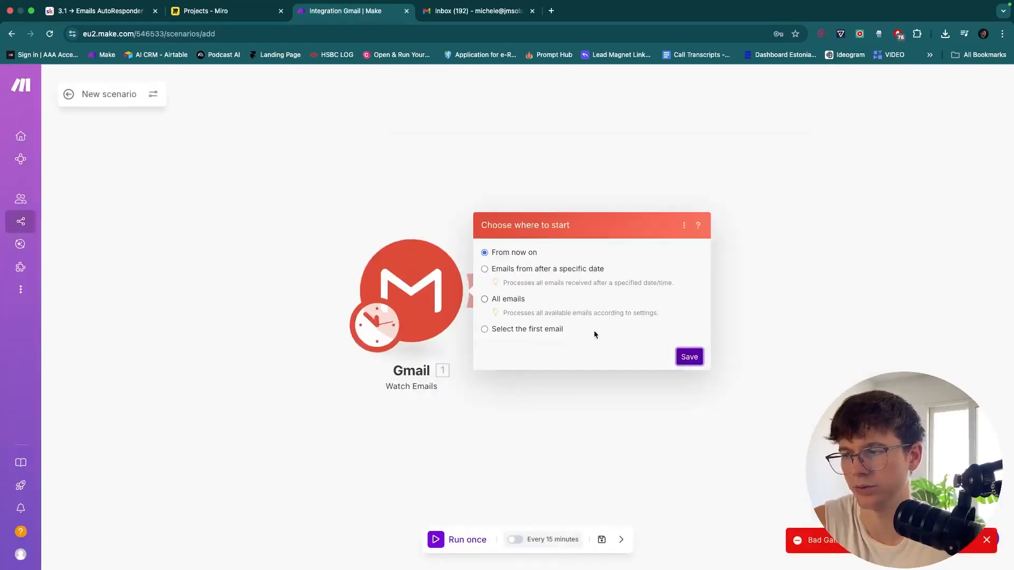
pyautogui.click(689, 357)
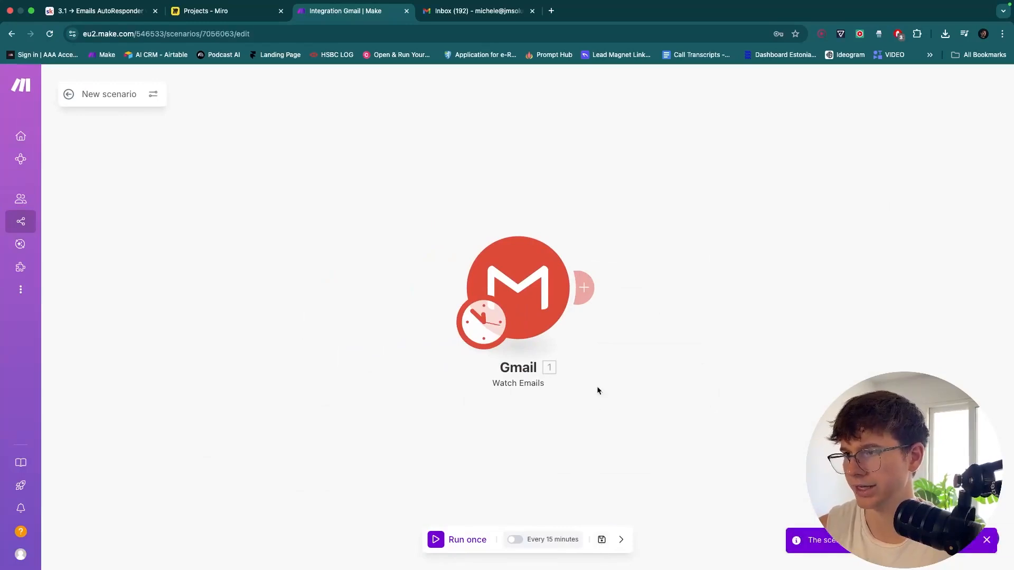
pyautogui.click(551, 11)
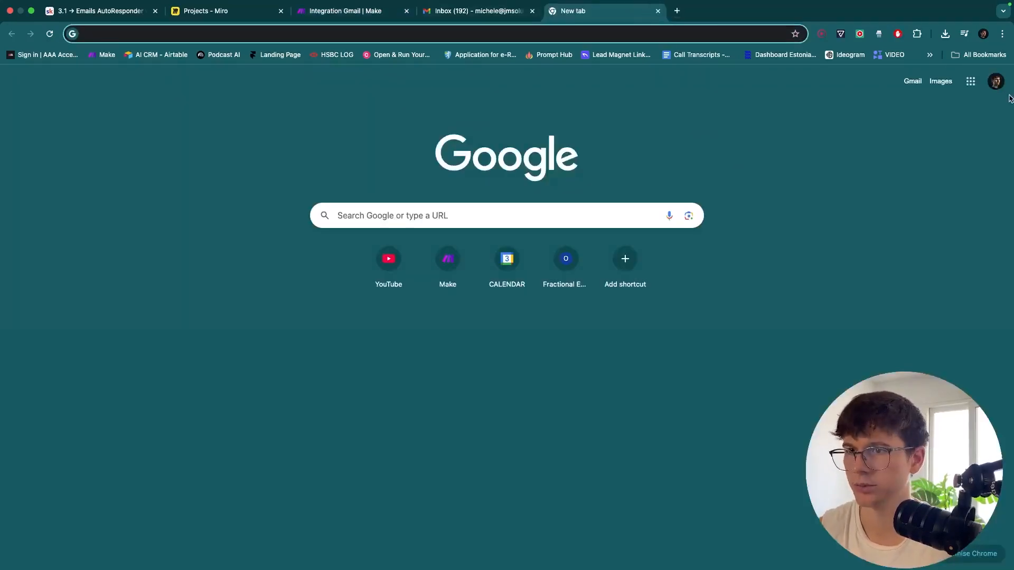
# On the second Google account, compose an email to the work address with subject 'New Lead Submission'
pyautogui.click(995, 81)
pyautogui.click(865, 373)
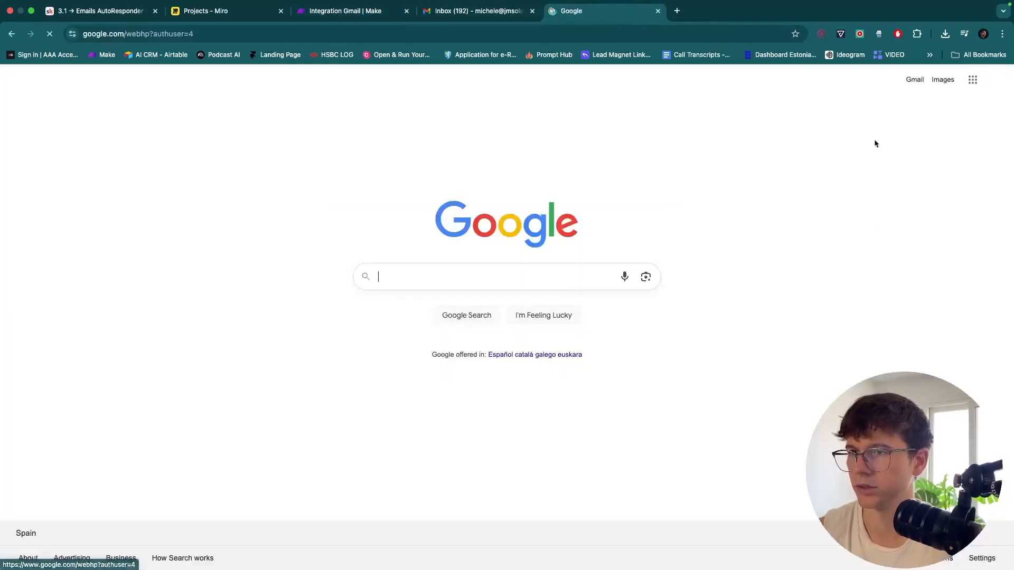
pyautogui.click(912, 80)
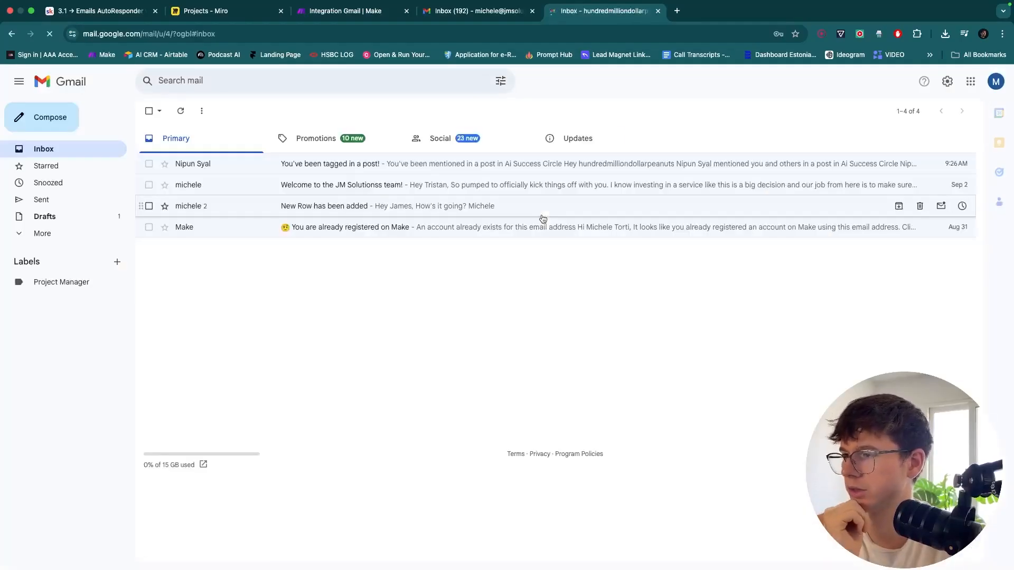
pyautogui.press('c')
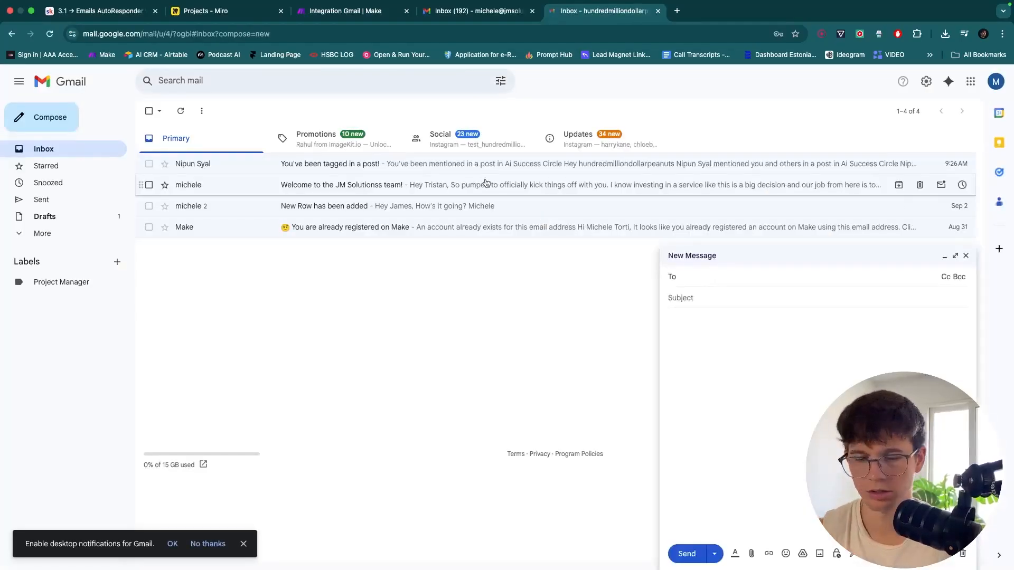
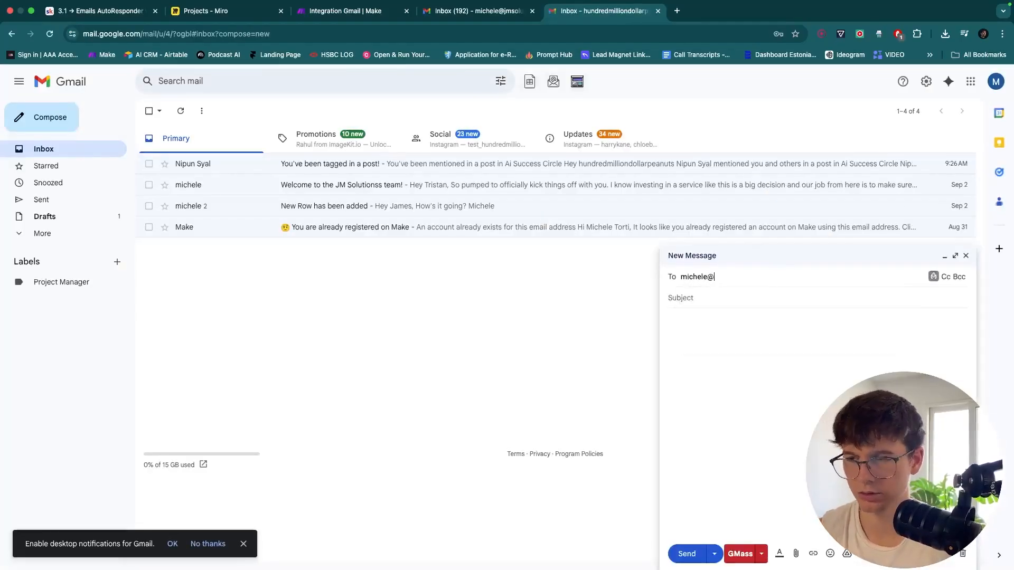
pyautogui.click(709, 312)
pyautogui.click(706, 300)
pyautogui.write('New LEad')
pyautogui.press('BackSpace')
pyautogui.press('BackSpace')
pyautogui.press('BackSpace')
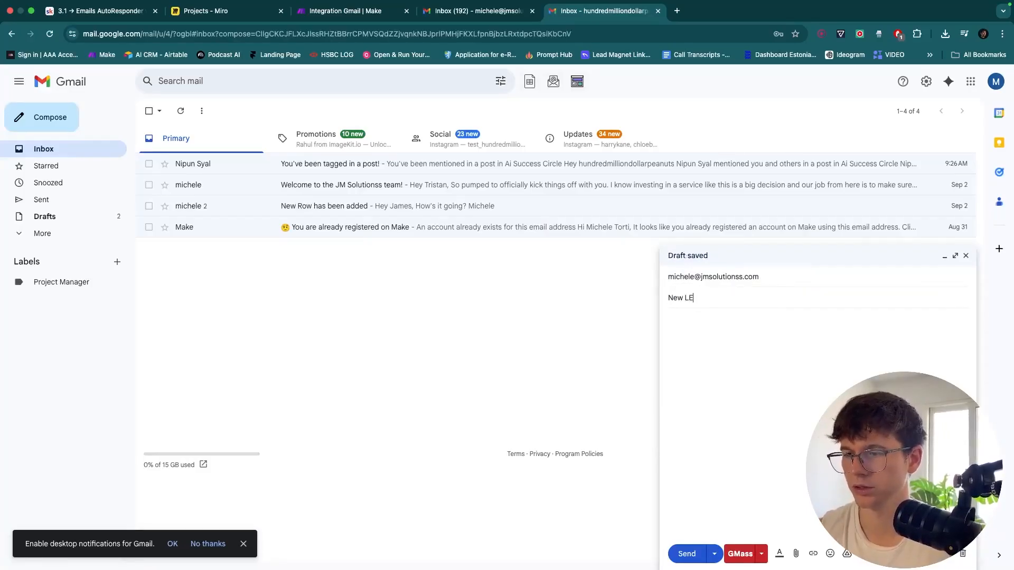
pyautogui.write('ead Subm')
pyautogui.write('itted')
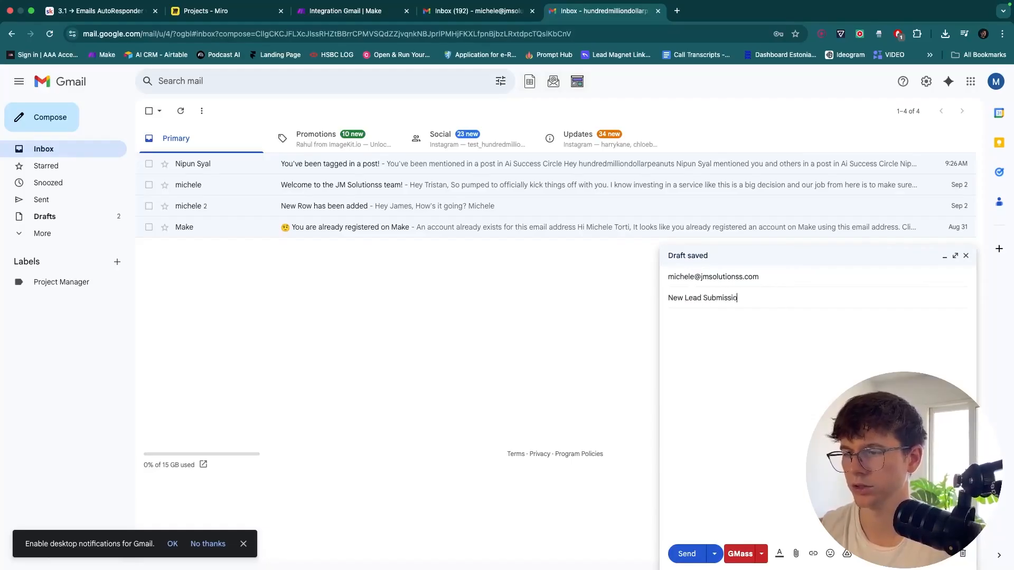
# Compare against the subject in Make's Gmail trigger settings, then return to the draft's tab
pyautogui.press('super+3')
pyautogui.click(540, 291)
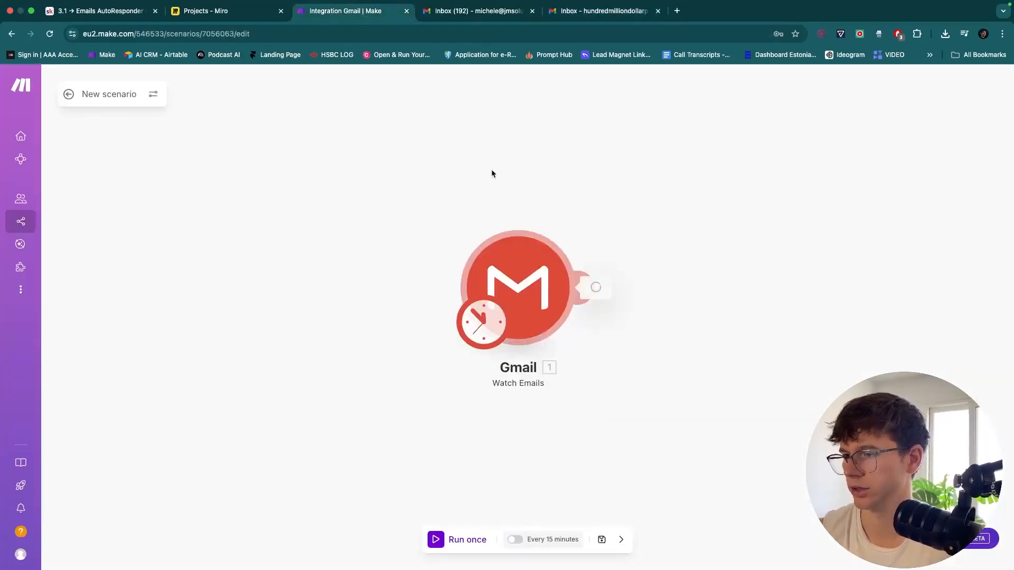
pyautogui.click(411, 166)
pyautogui.click(581, 12)
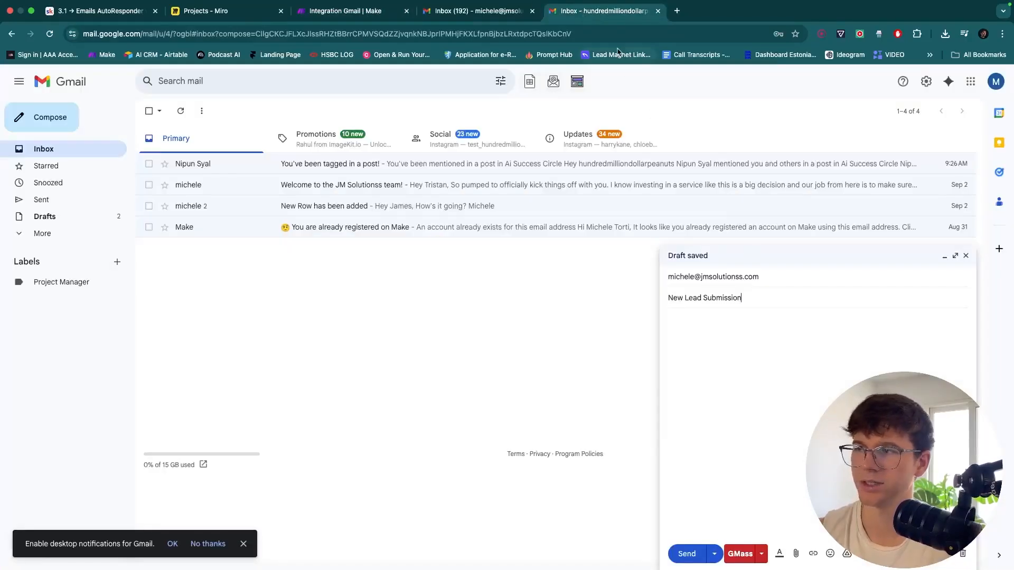
pyautogui.moveTo(601, 12); pyautogui.dragTo(475, 11)
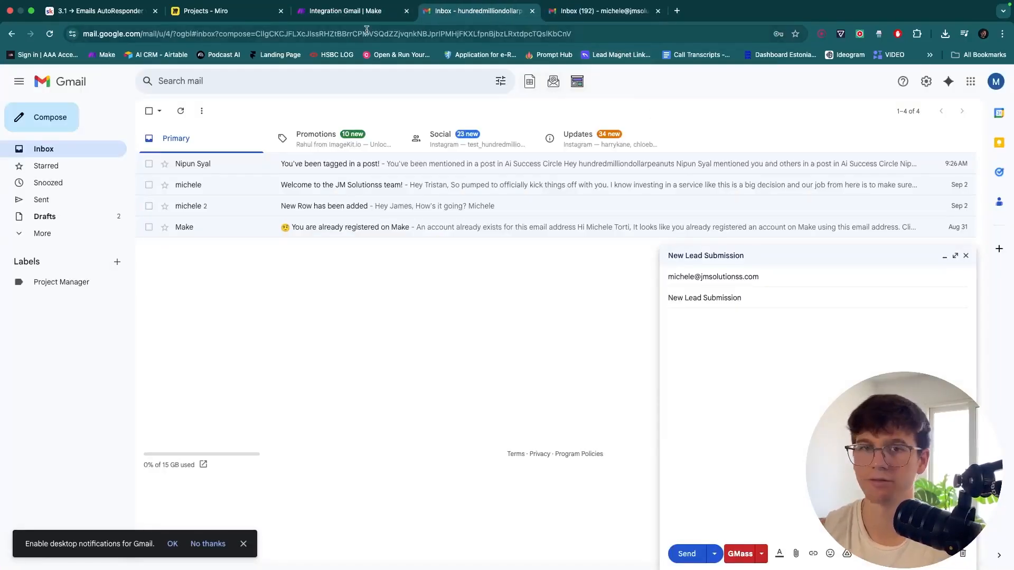
# Write the greeting and intro line, then add Name, Email, Location and Desire labels to the body
pyautogui.click(693, 311)
pyautogui.write('Hey Mich,')
pyautogui.press('Return')
pyautogui.press('Return')
pyautogui.write('New lead came through ')
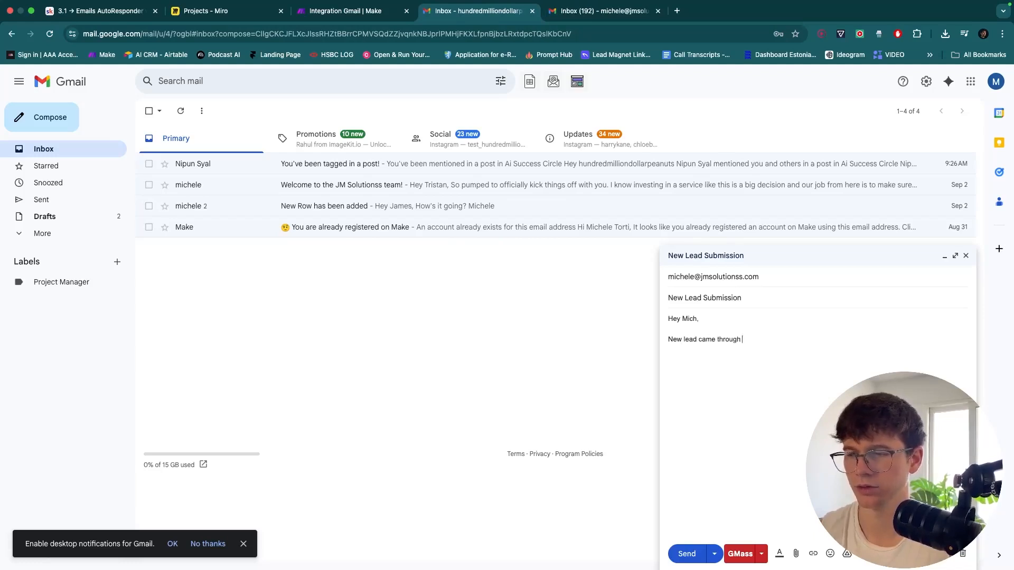
pyautogui.write('today from a')
pyautogui.press('BackSpace')
pyautogui.write('AD')
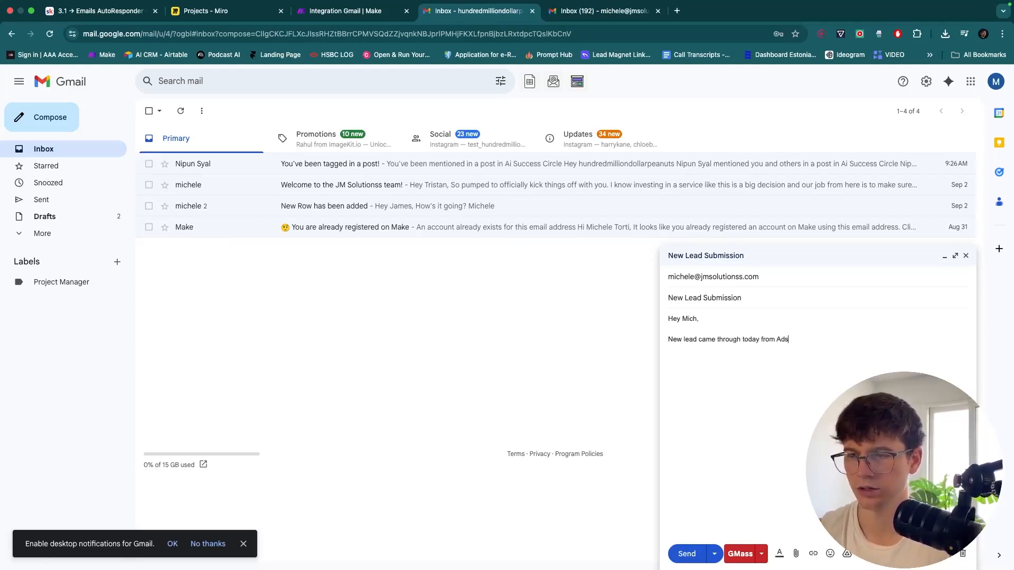
pyautogui.write('s, below are the details:')
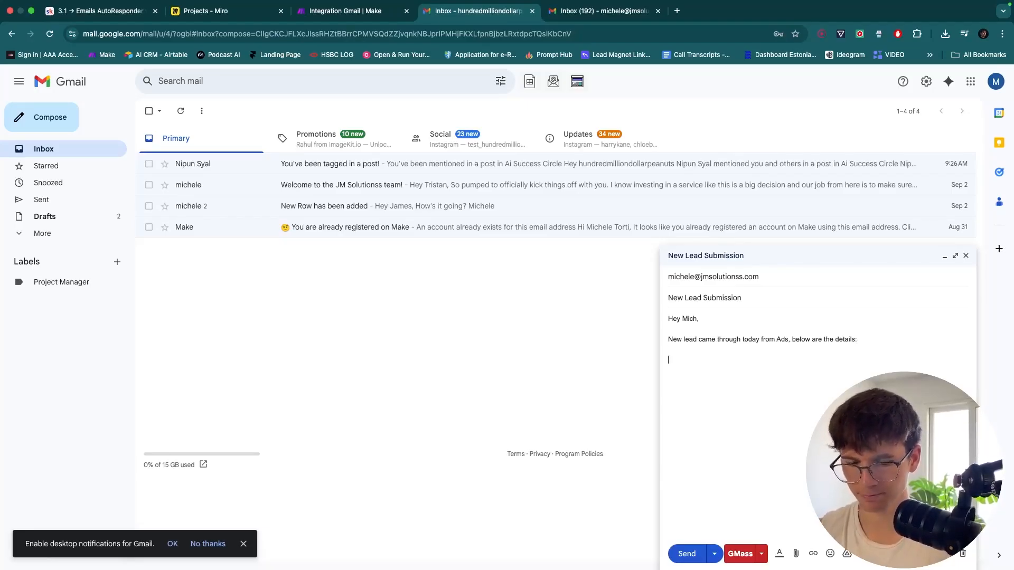
pyautogui.write('Name')
pyautogui.press('Return')
pyautogui.write('EMia')
pyautogui.press('BackSpace')
pyautogui.press('BackSpace')
pyautogui.press('BackSpace')
pyautogui.write('m')
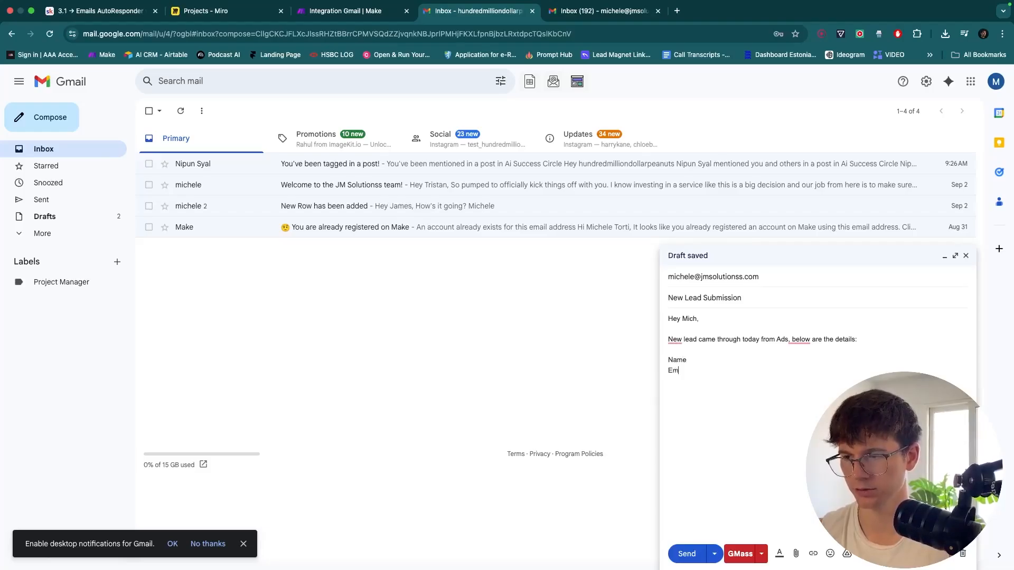
pyautogui.write('ail')
pyautogui.press('Return')
pyautogui.write('Local')
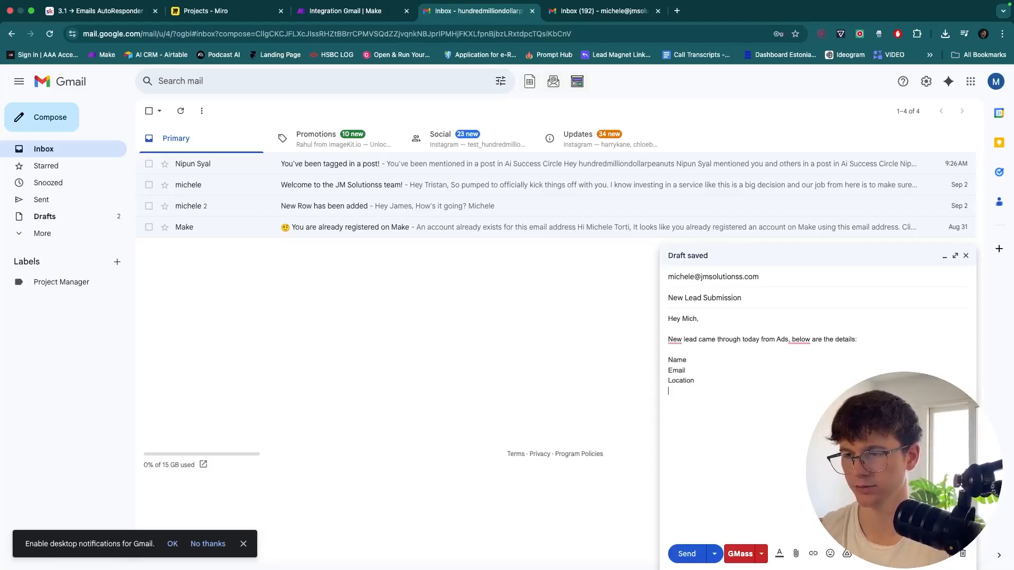
pyautogui.write('Desire:')
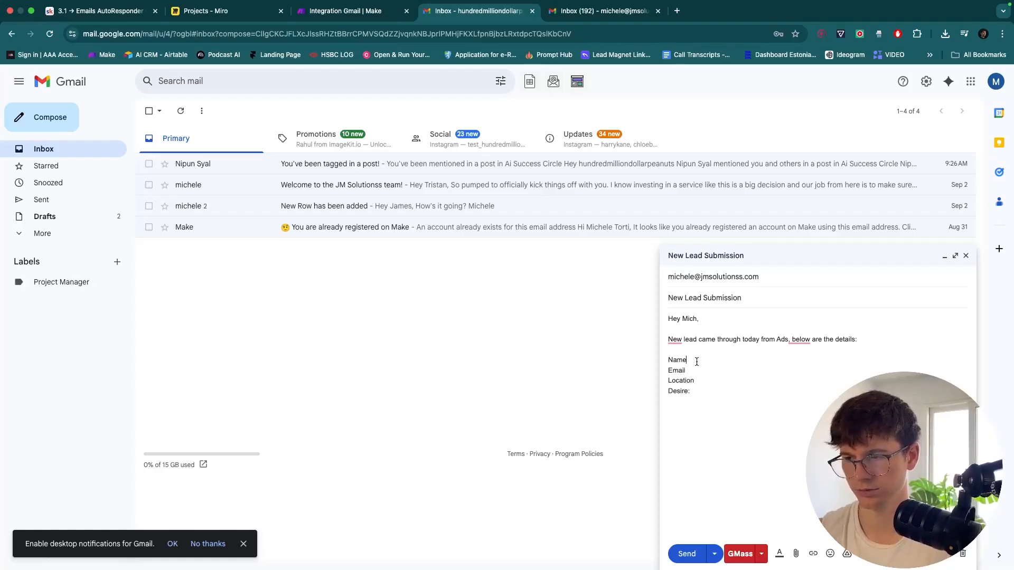
pyautogui.press('Down')
pyautogui.write(':')
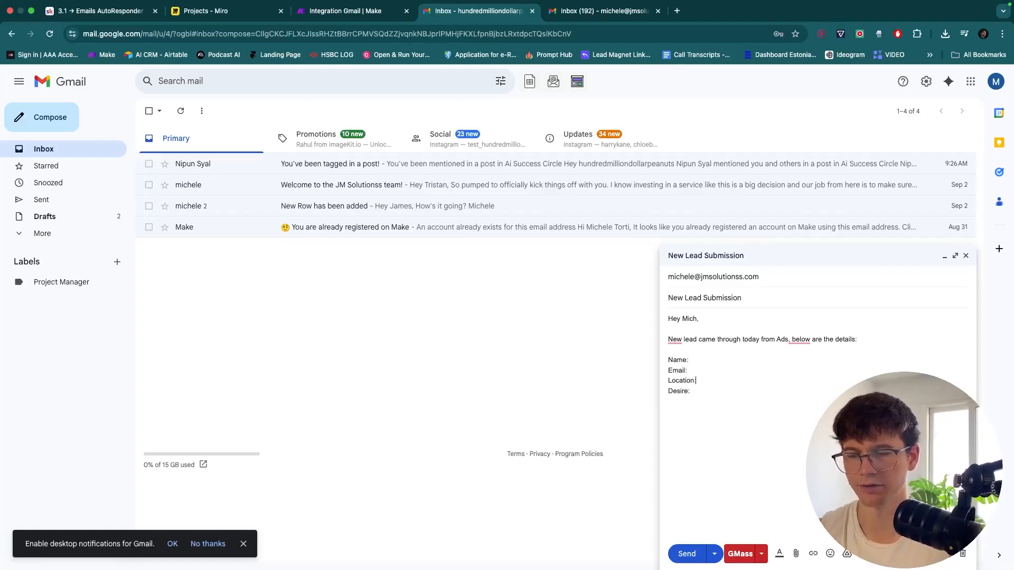
# Fill in the lead's name, email, location and desire to learn Automation, then send the email
pyautogui.click(694, 390)
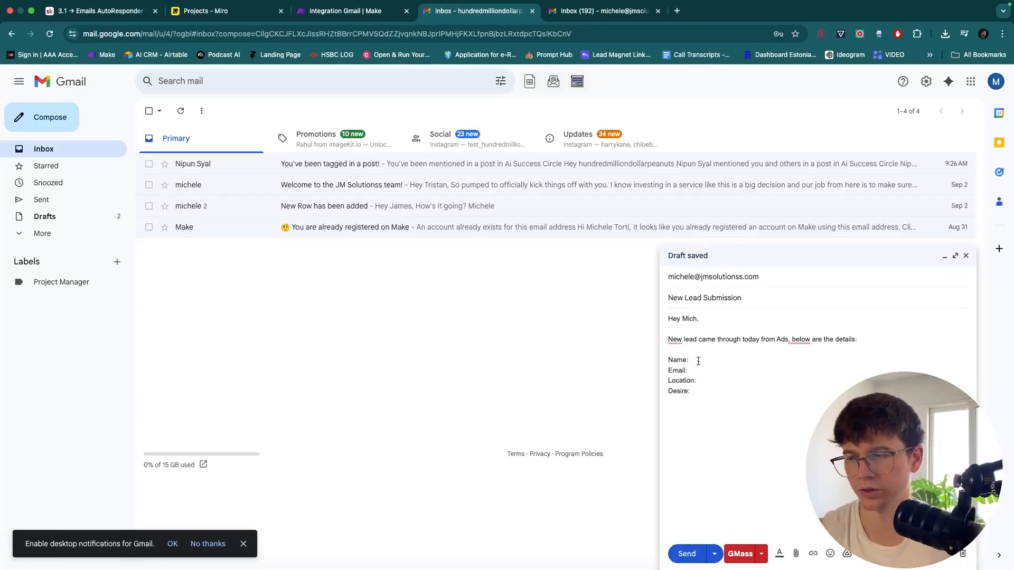
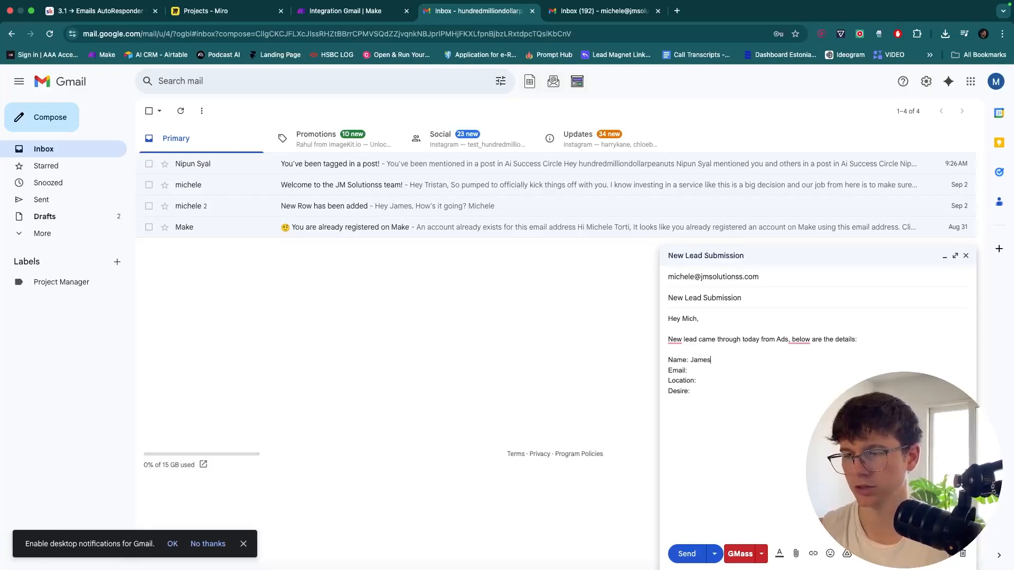
pyautogui.click(701, 371)
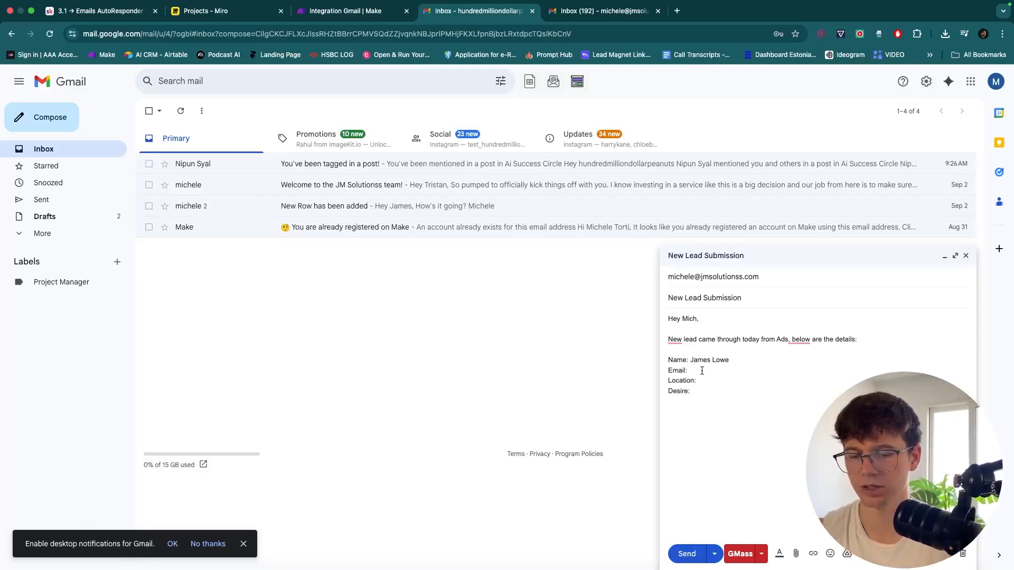
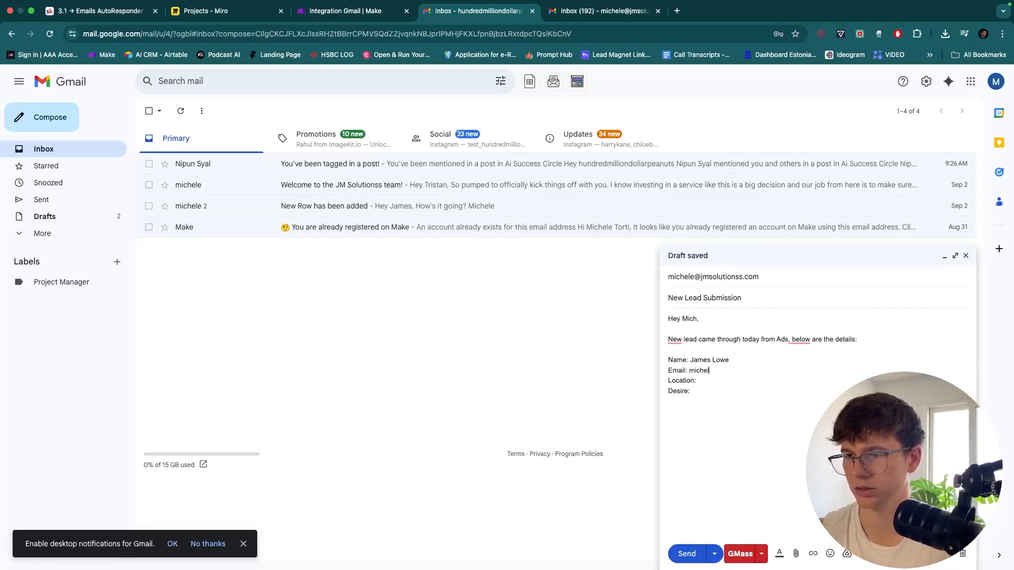
pyautogui.click(728, 380)
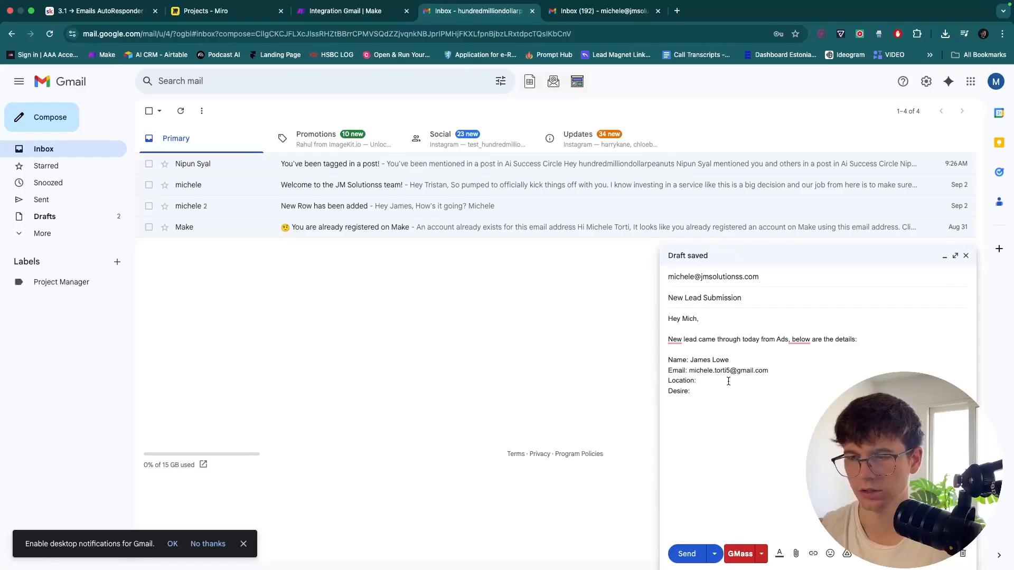
pyautogui.write('Gran Canary Desire: ')
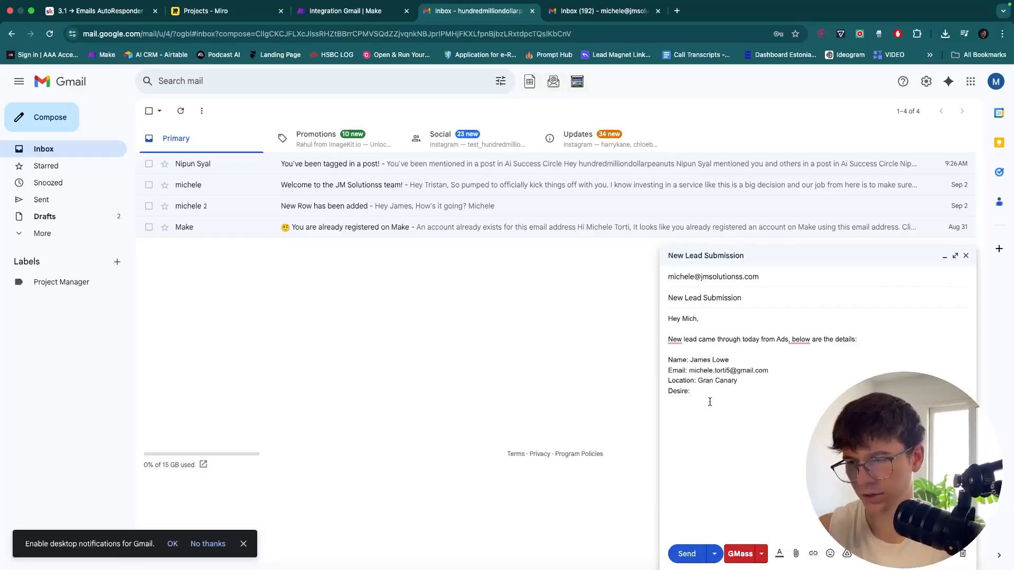
pyautogui.write('I want to be able to learn Aut')
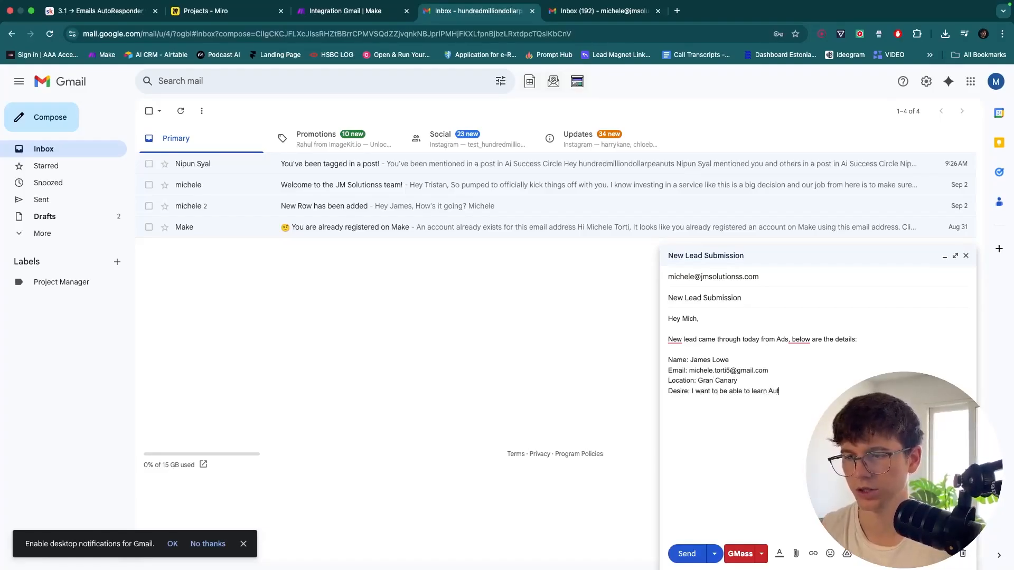
pyautogui.write('omation s')
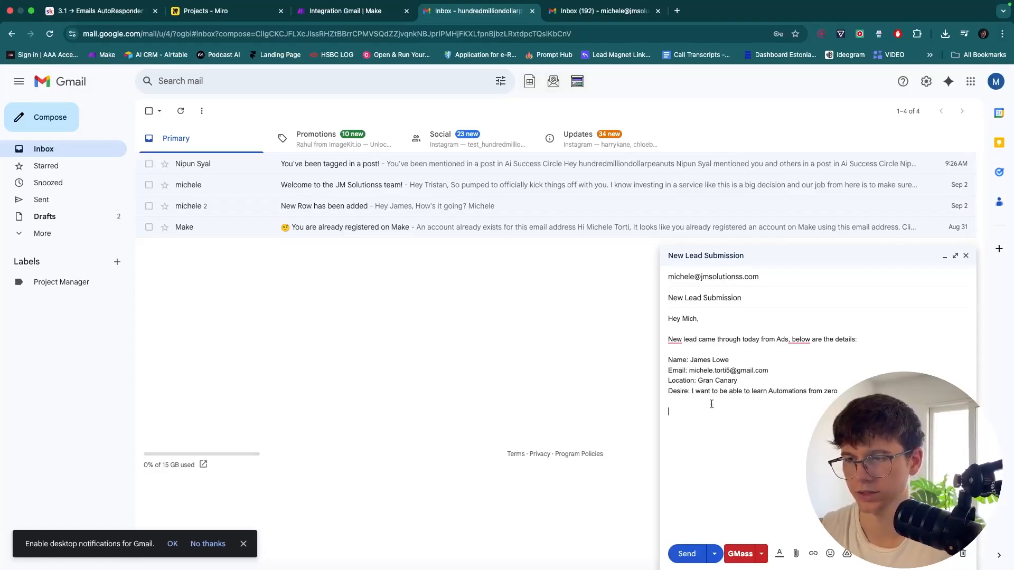
pyautogui.click(686, 553)
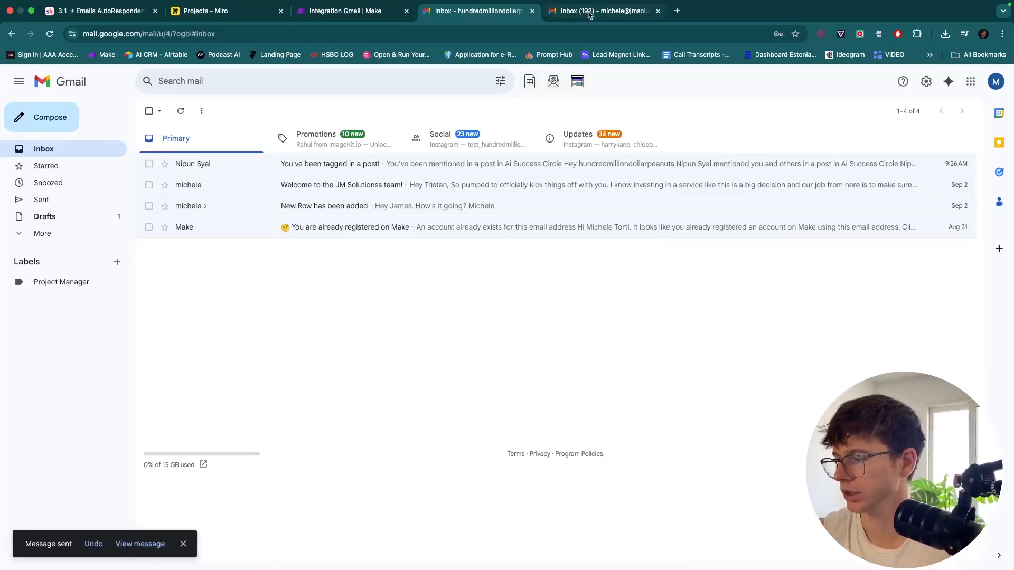
# Refresh the work inbox, open the New Lead Submission email and review the lead's details
pyautogui.click(589, 12)
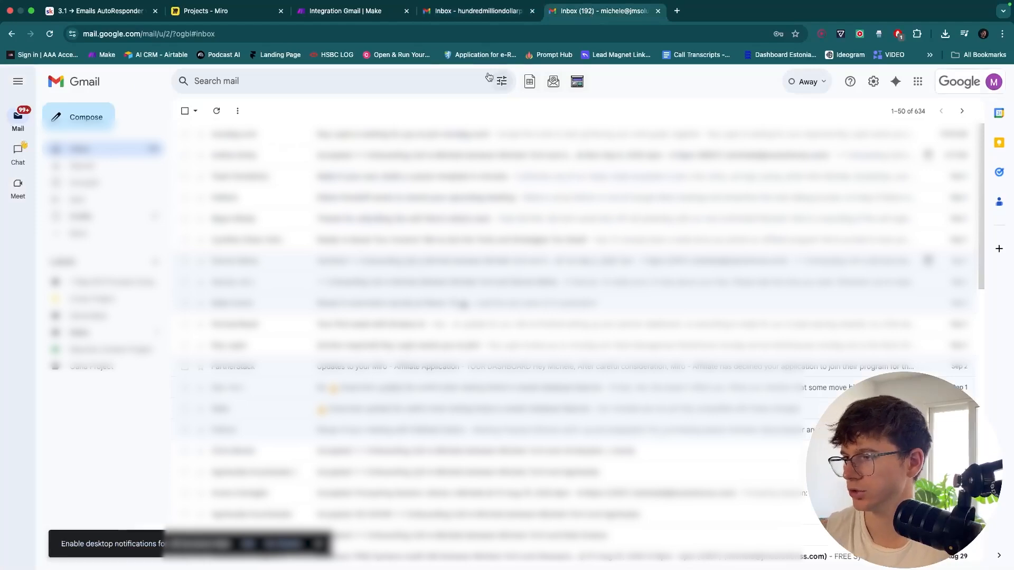
pyautogui.click(220, 114)
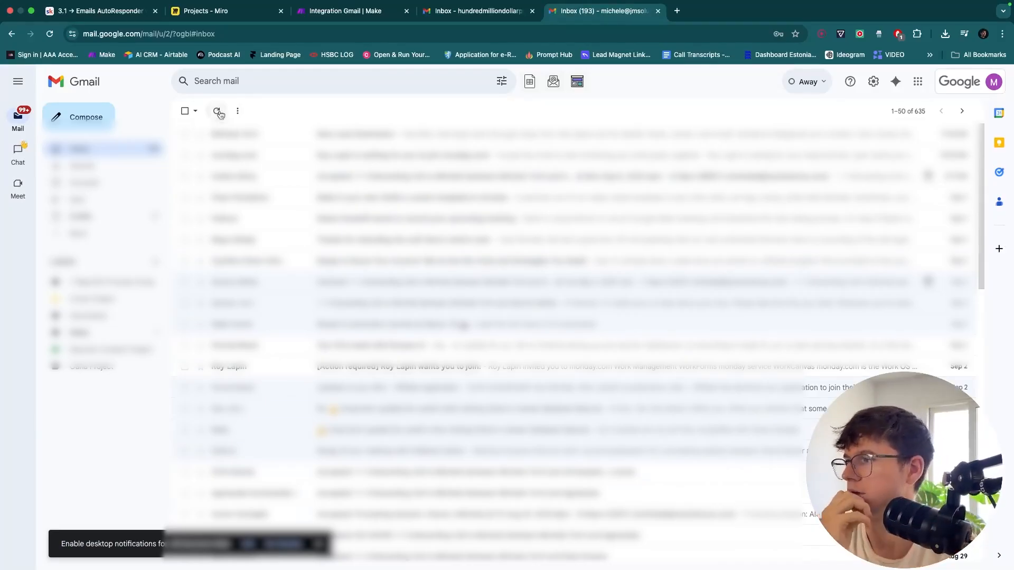
pyautogui.click(313, 133)
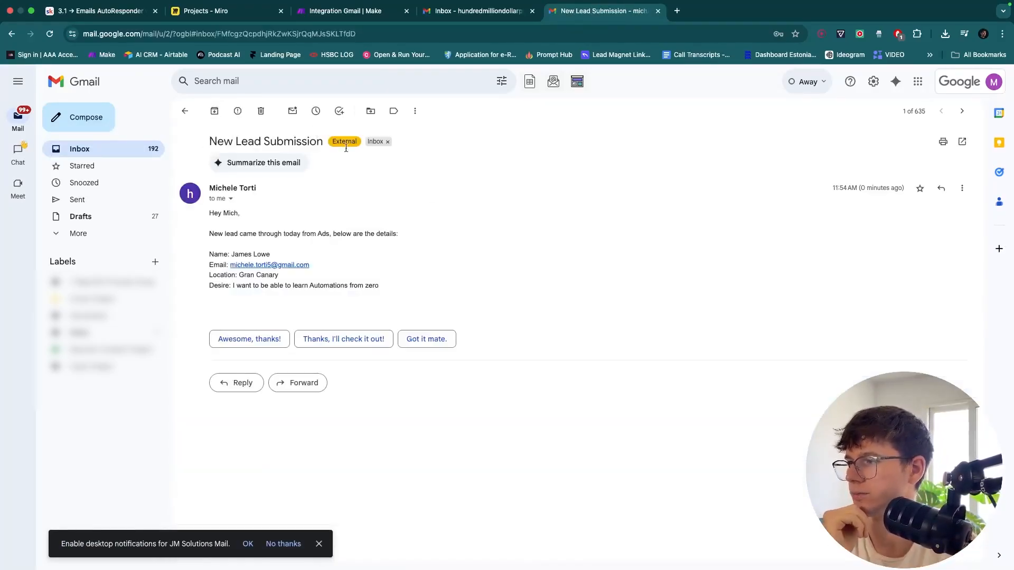
pyautogui.moveTo(208, 254); pyautogui.dragTo(399, 284)
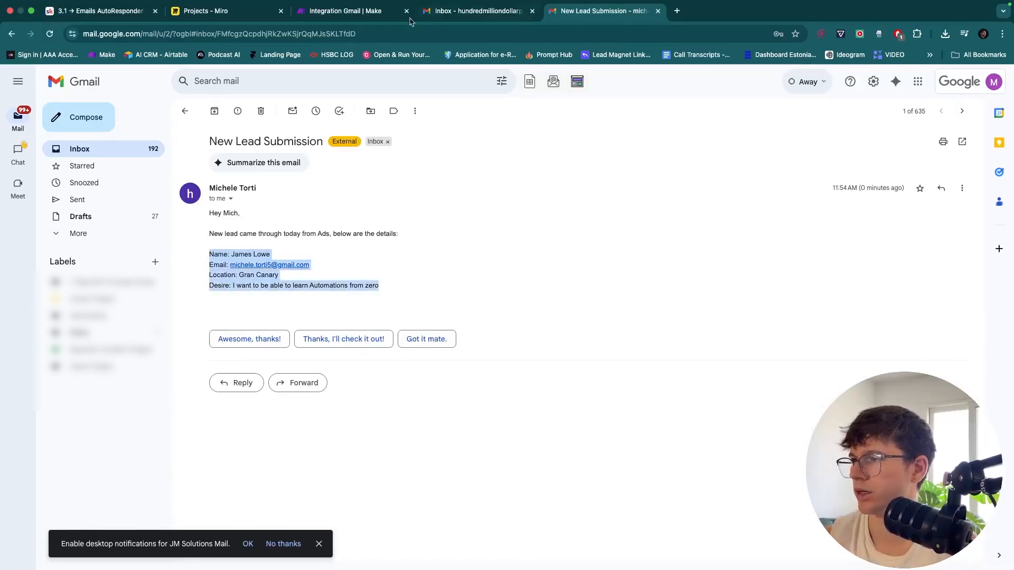
pyautogui.click(348, 15)
# Leave the Gmail trigger's starting point unchanged and run the scenario once
pyautogui.click(459, 289)
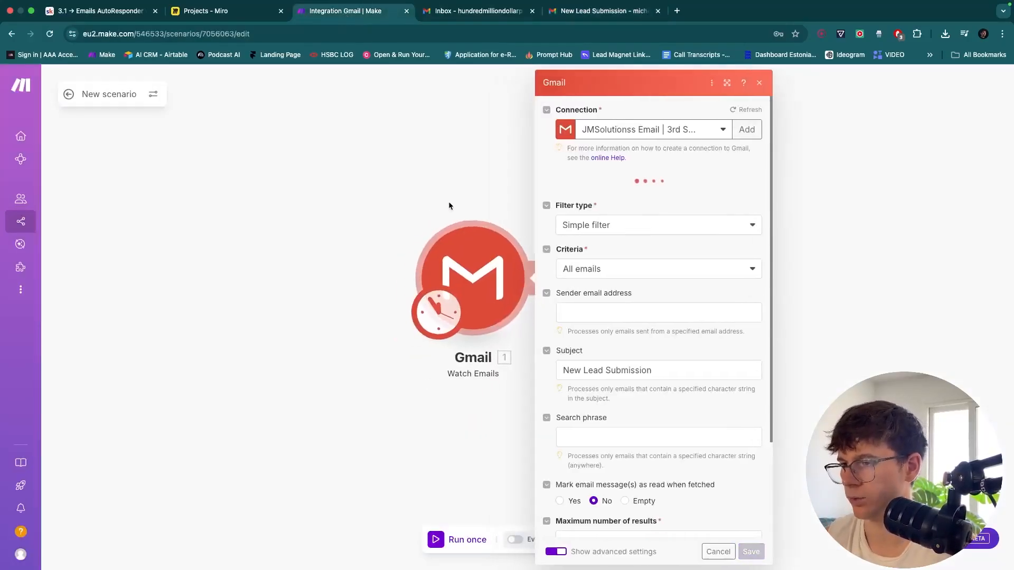
pyautogui.click(451, 199)
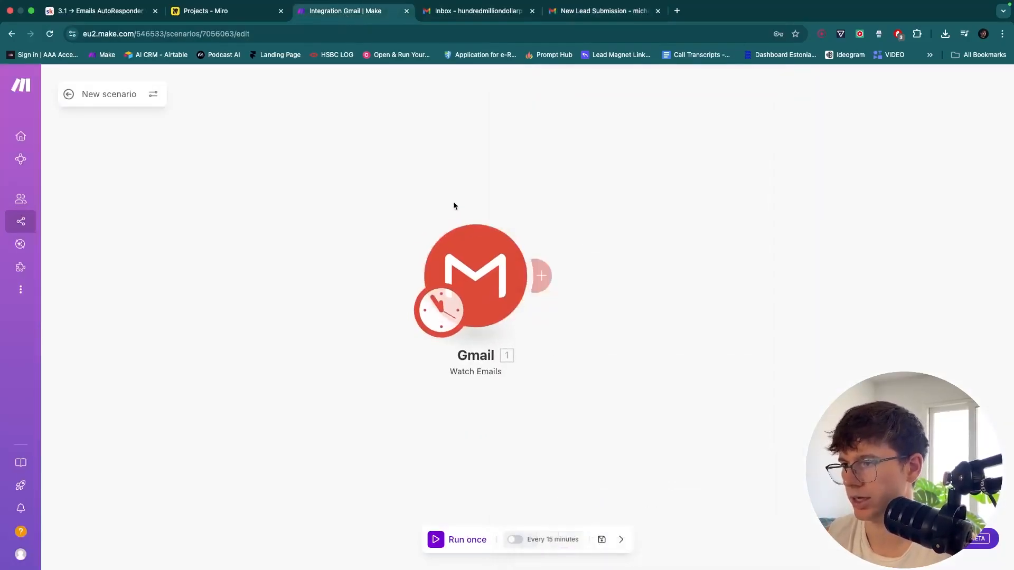
pyautogui.rightClick(477, 262)
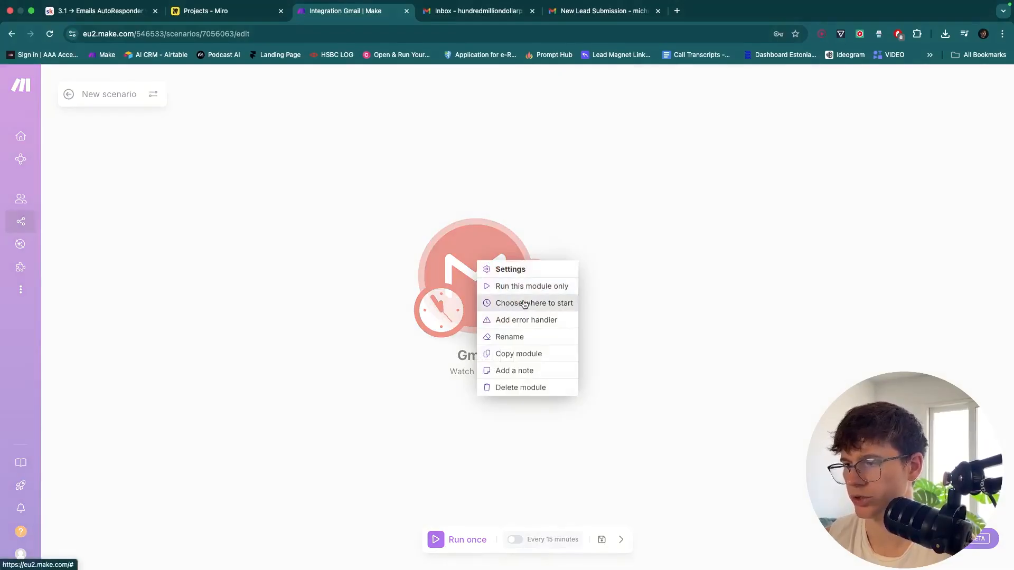
pyautogui.click(515, 306)
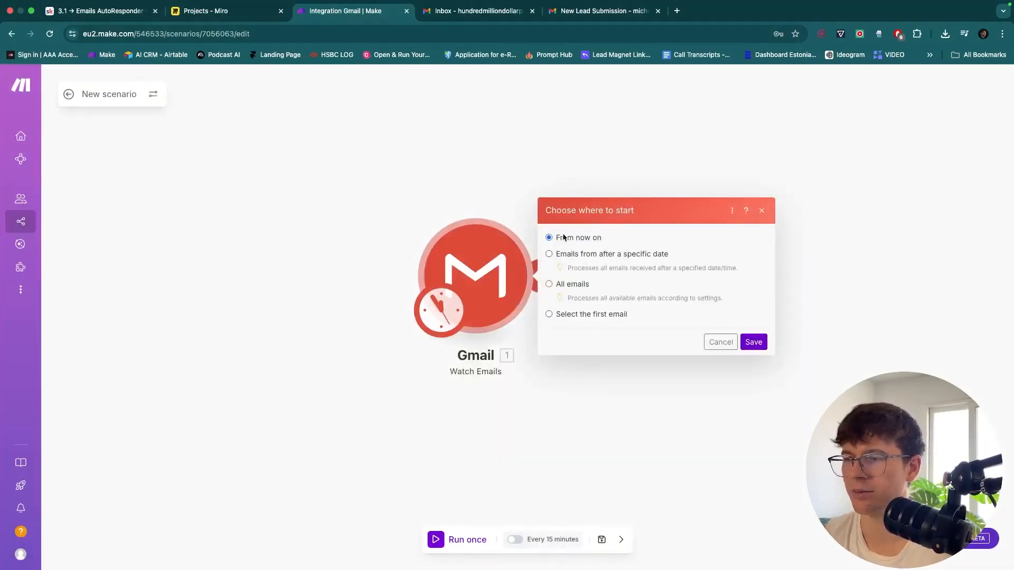
pyautogui.click(722, 342)
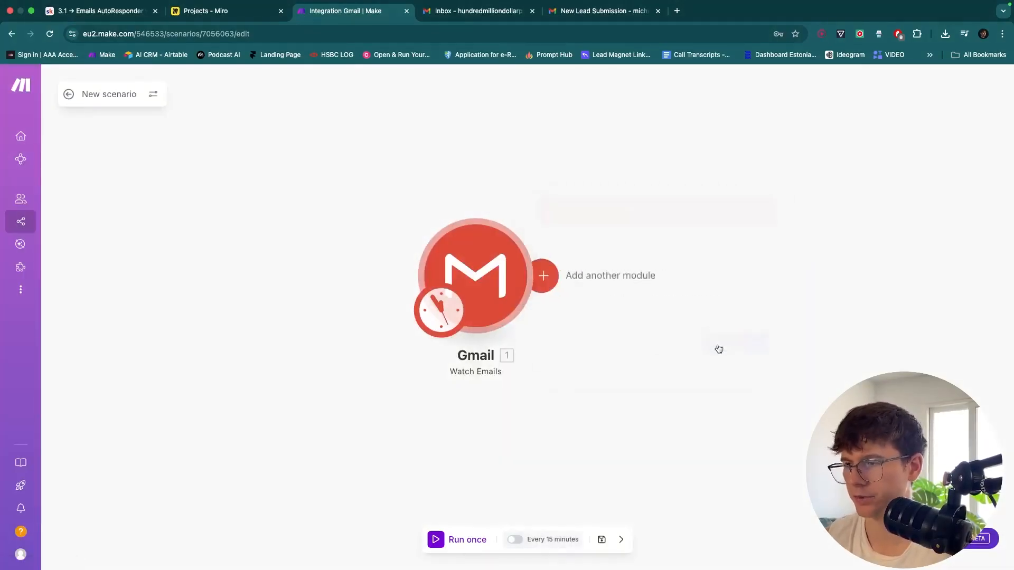
pyautogui.click(438, 539)
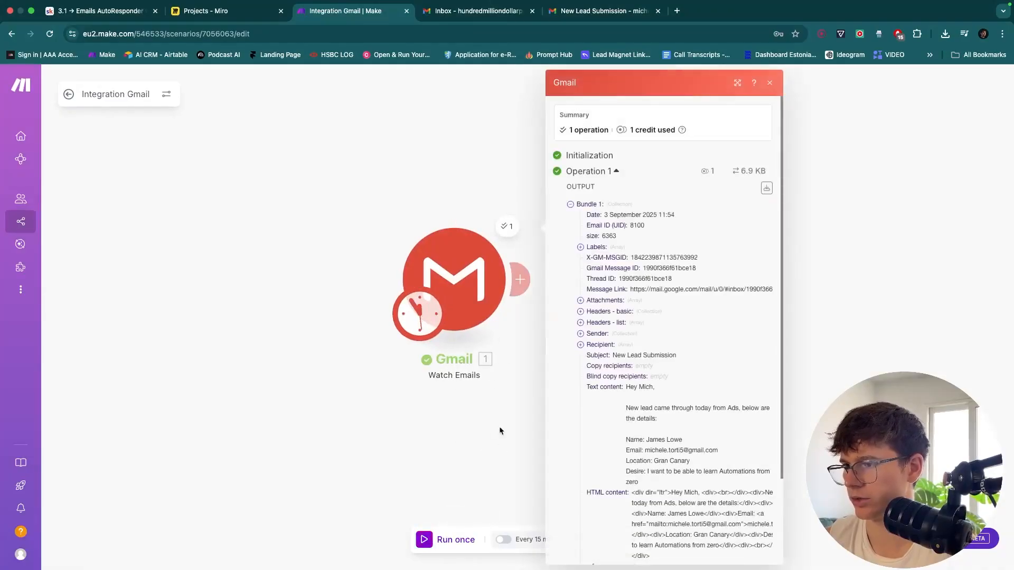
# Pan to the Gmail output bundle and select the email's Text content to review it
pyautogui.scroll(-3, 528, 369)
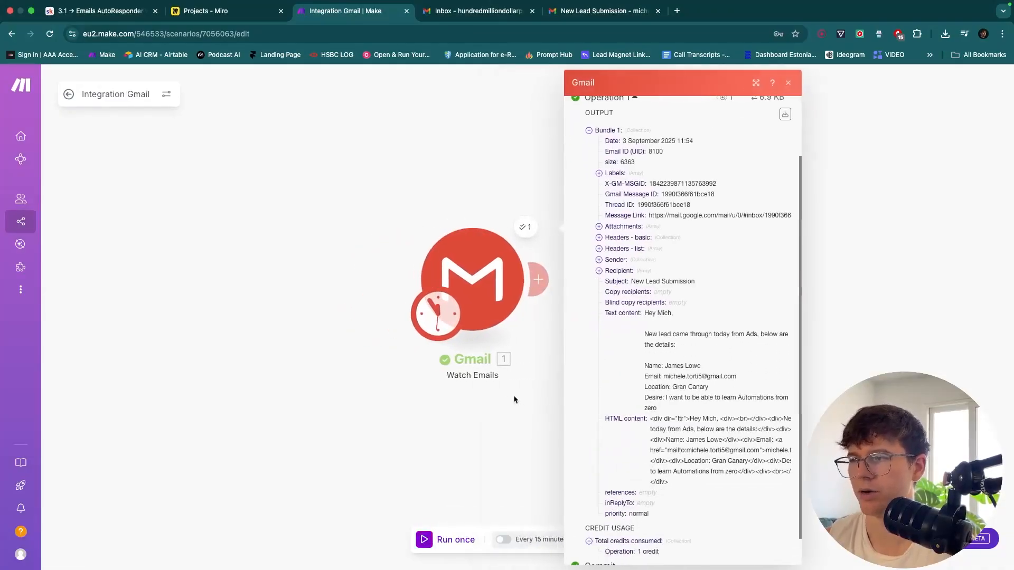
pyautogui.moveTo(518, 396); pyautogui.dragTo(478, 397)
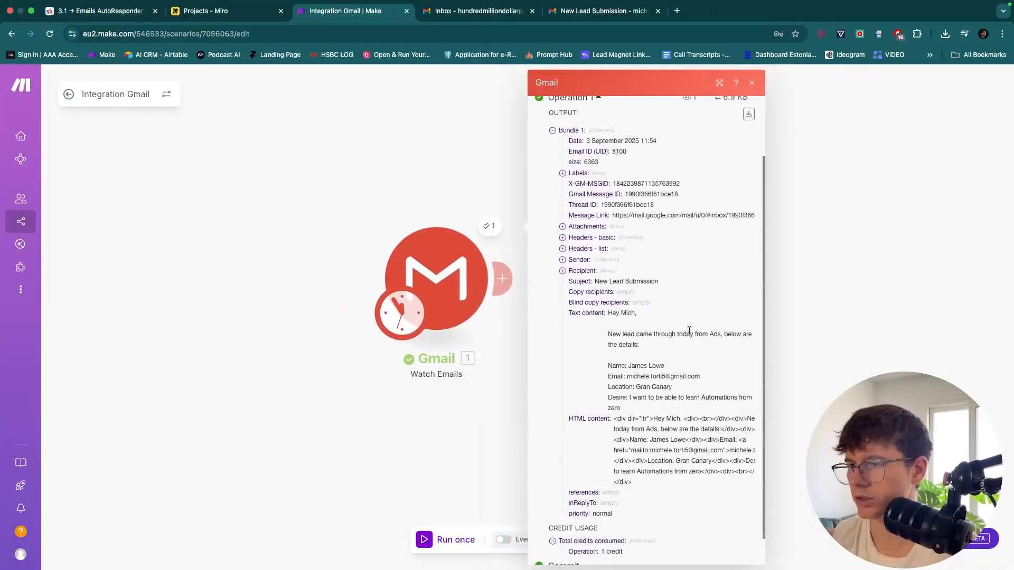
pyautogui.scroll(3, 689, 330)
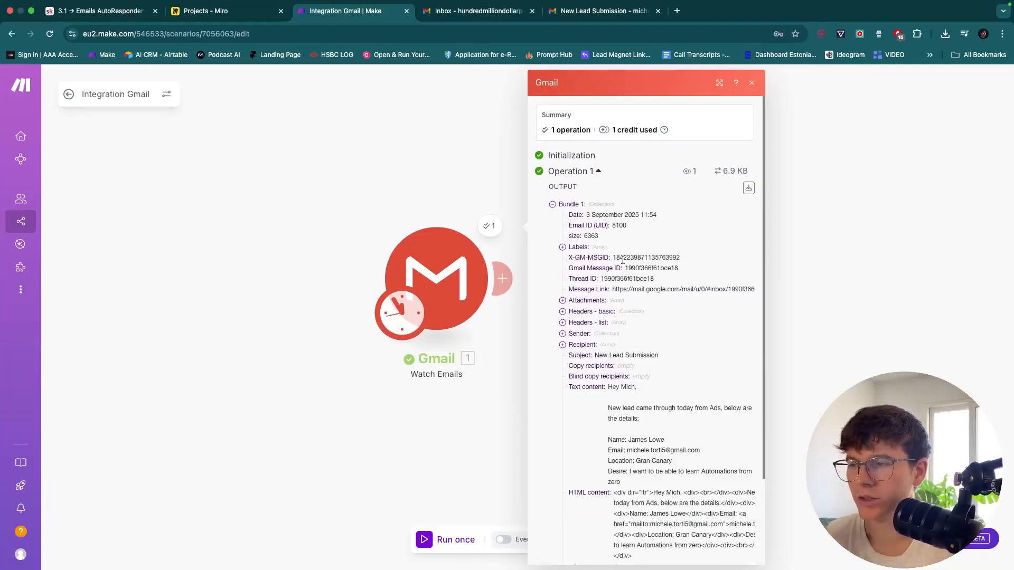
pyautogui.scroll(5, 623, 260)
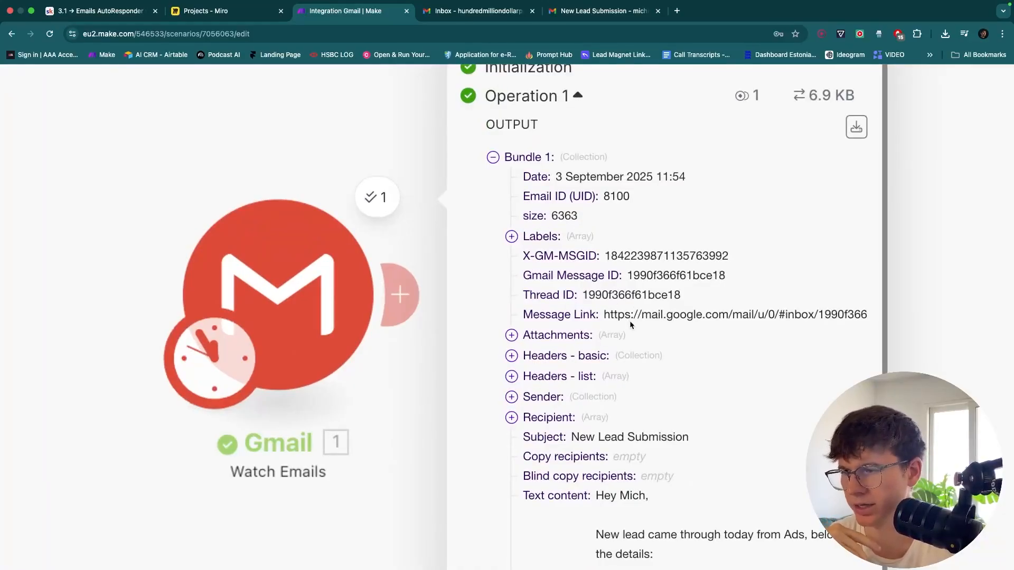
pyautogui.tripleClick(563, 341)
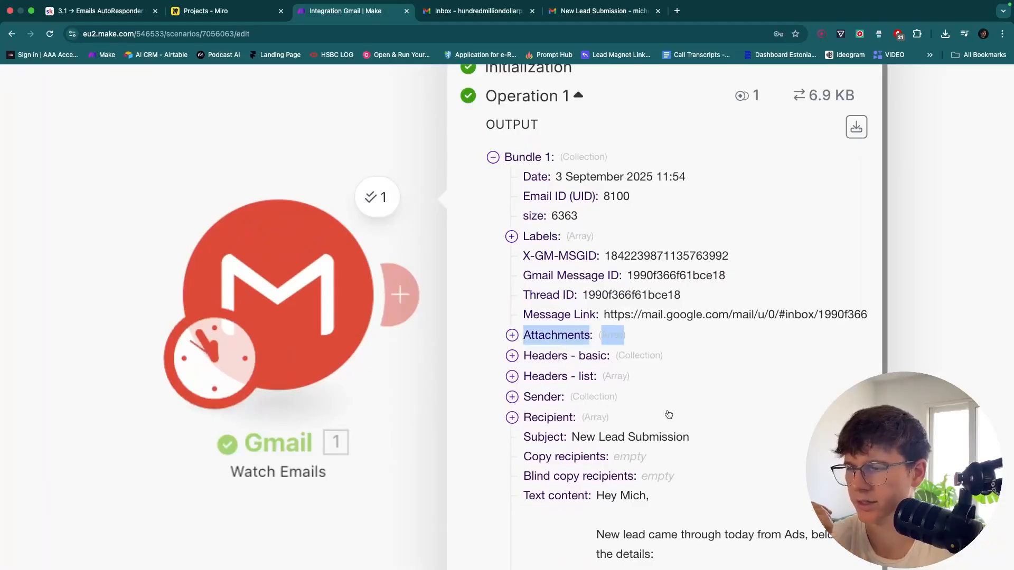
pyautogui.scroll(-3, 668, 413)
pyautogui.click(647, 453)
pyautogui.scroll(-5, 647, 454)
pyautogui.scroll(-1, 647, 454)
pyautogui.scroll(3, 649, 412)
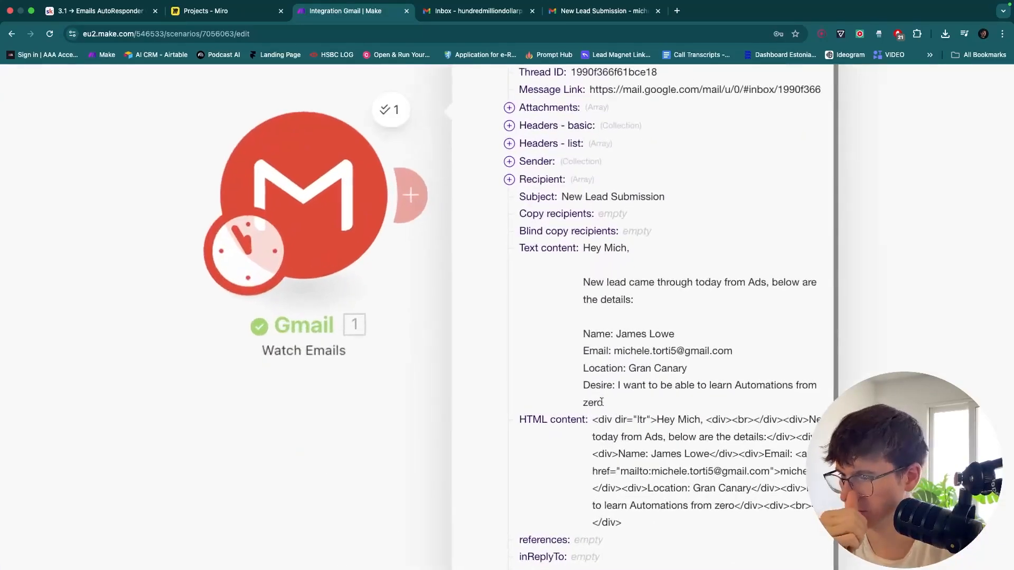
pyautogui.moveTo(609, 402); pyautogui.dragTo(574, 265)
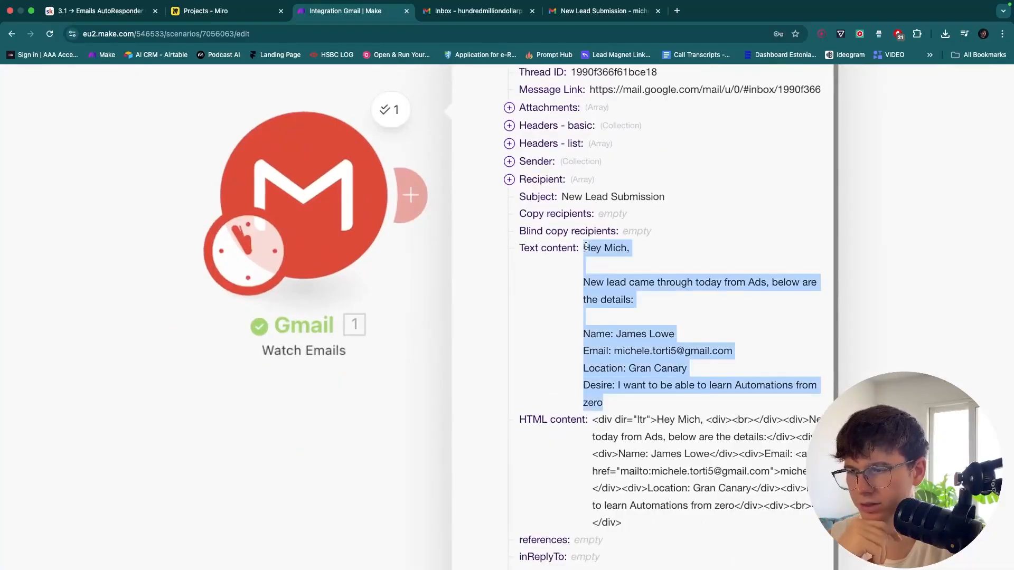
pyautogui.scroll(-2, 619, 446)
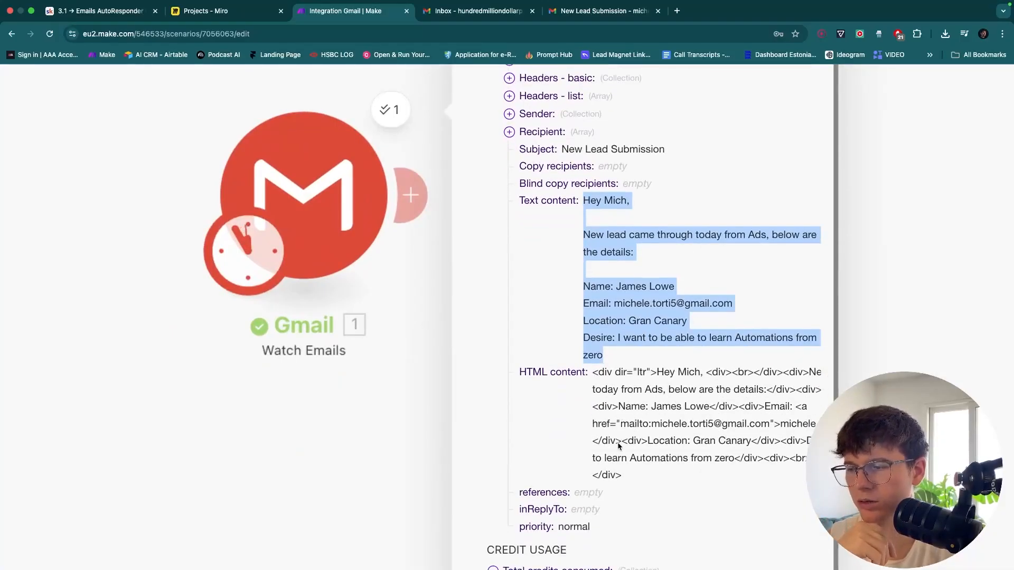
pyautogui.scroll(5, 614, 408)
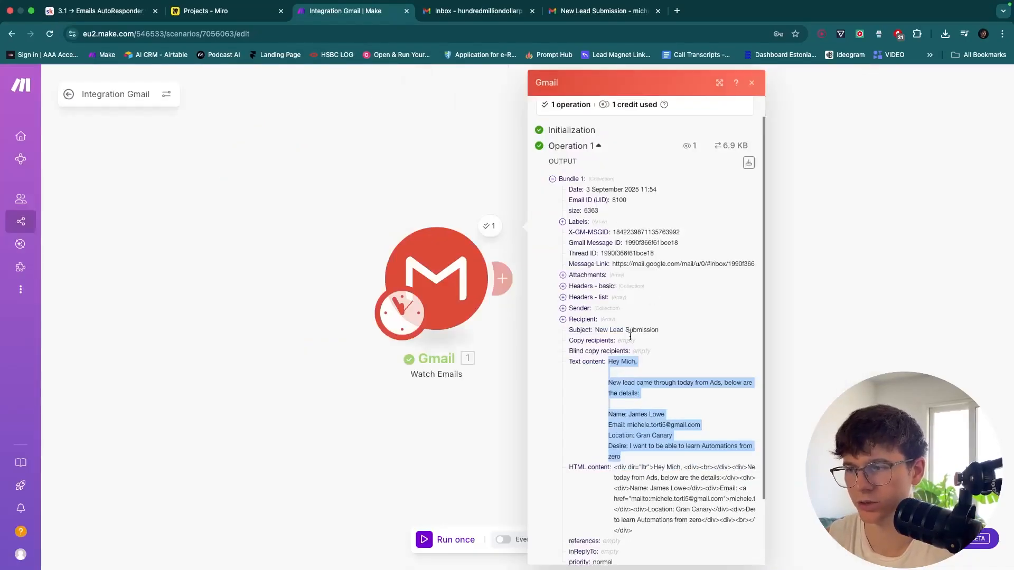
pyautogui.scroll(-3, 627, 351)
pyautogui.scroll(3, 626, 384)
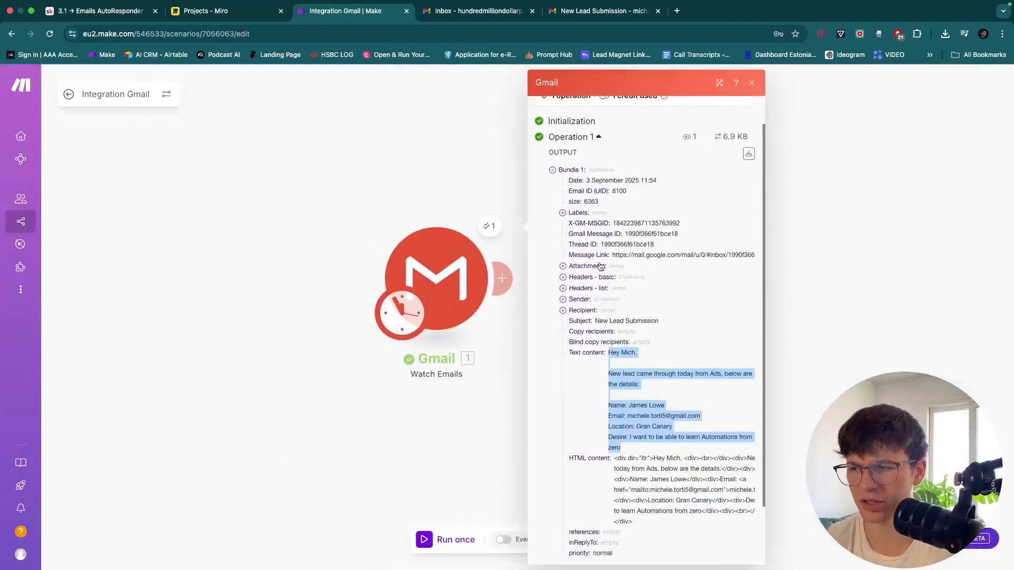
# Expand and collapse the Attachments and Sender entries of the output bundle
pyautogui.click(587, 266)
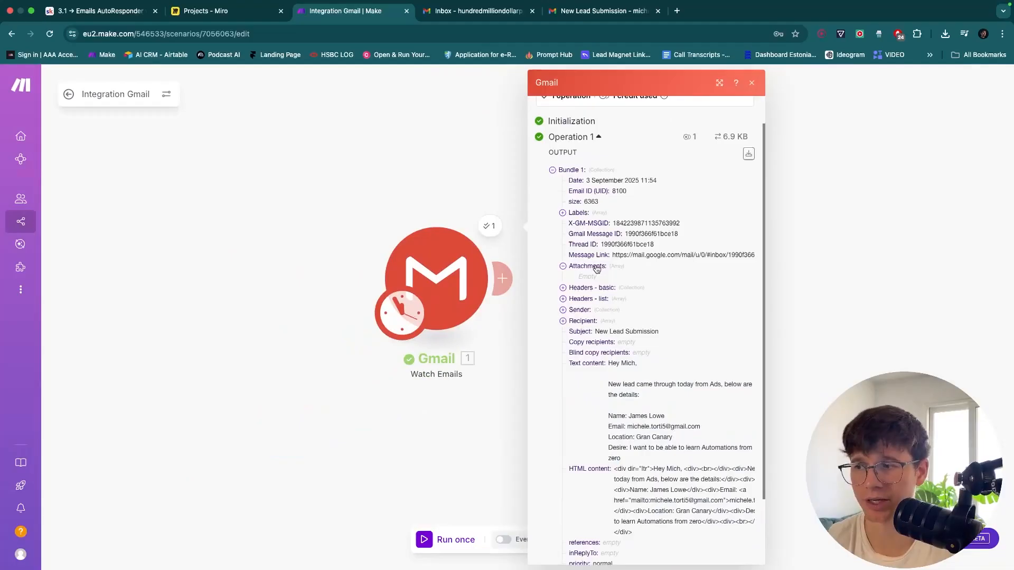
pyautogui.click(587, 266)
pyautogui.click(581, 299)
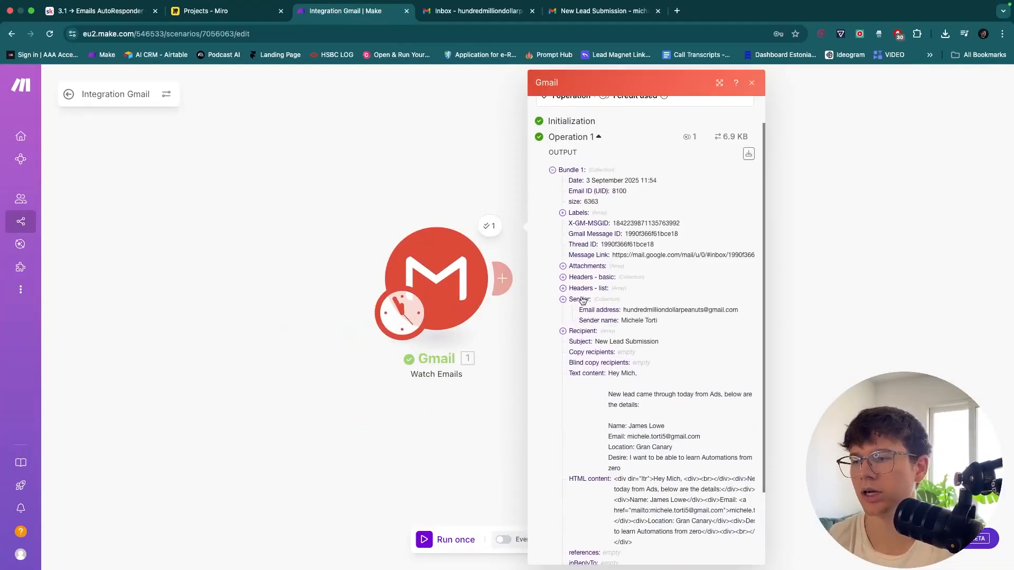
pyautogui.click(583, 301)
pyautogui.scroll(-1, 632, 368)
pyautogui.moveTo(635, 421); pyautogui.dragTo(605, 323)
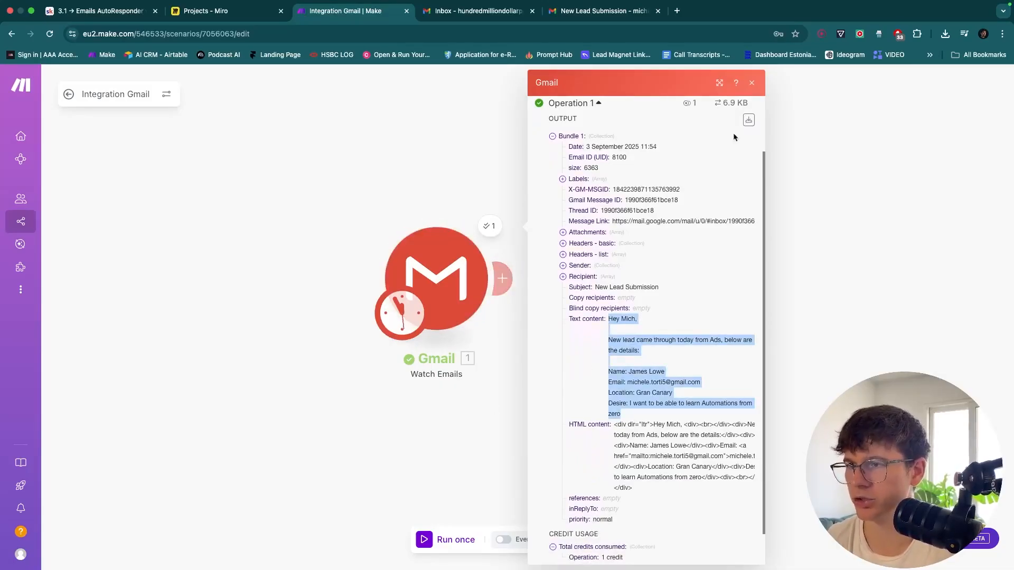
# Add a Tools Set variable module after Gmail, then delete it
pyautogui.click(752, 82)
pyautogui.click(502, 278)
pyautogui.write('s')
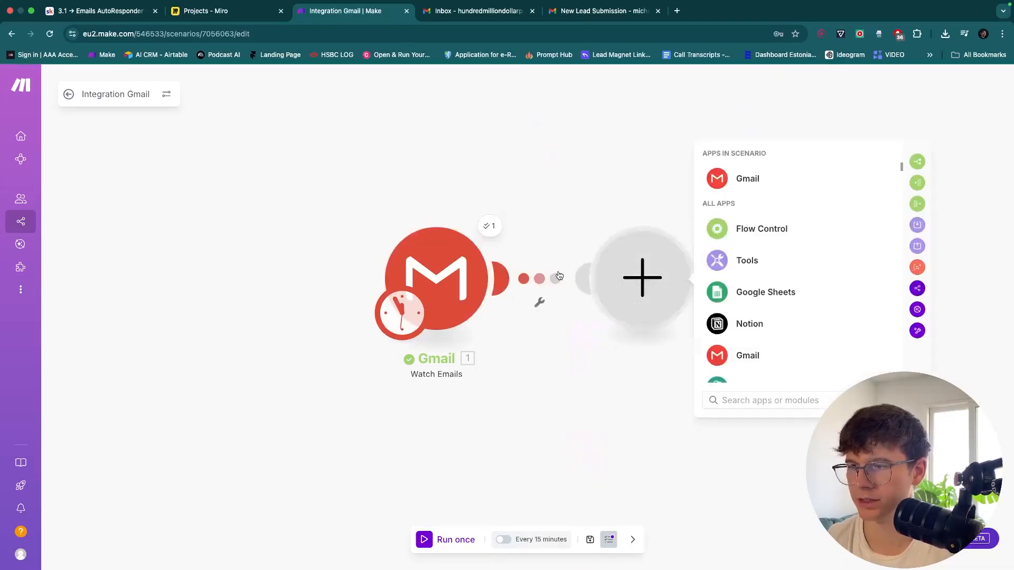
pyautogui.write('et')
pyautogui.click(816, 195)
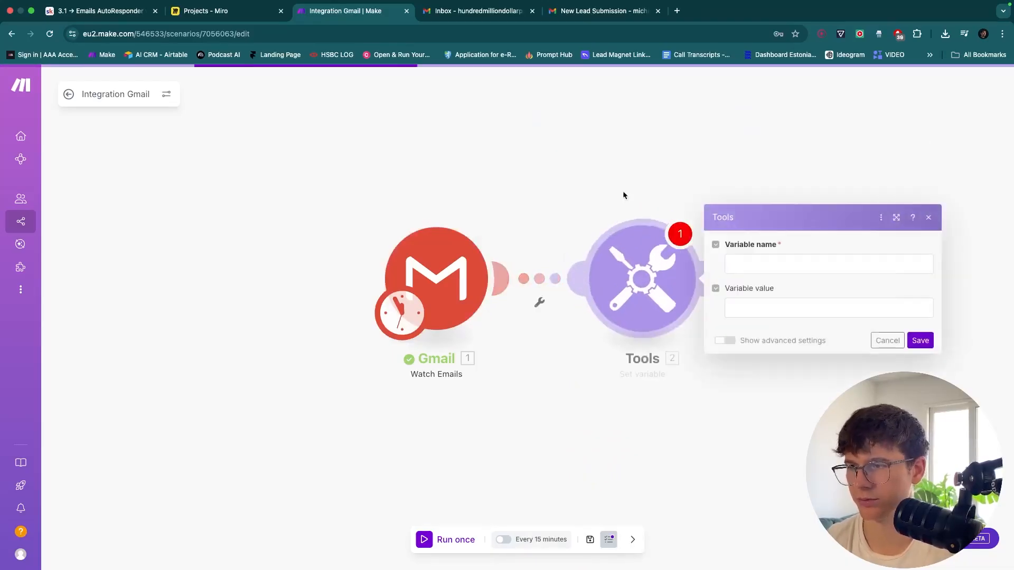
pyautogui.moveTo(529, 183); pyautogui.dragTo(747, 416)
pyautogui.press('Delete')
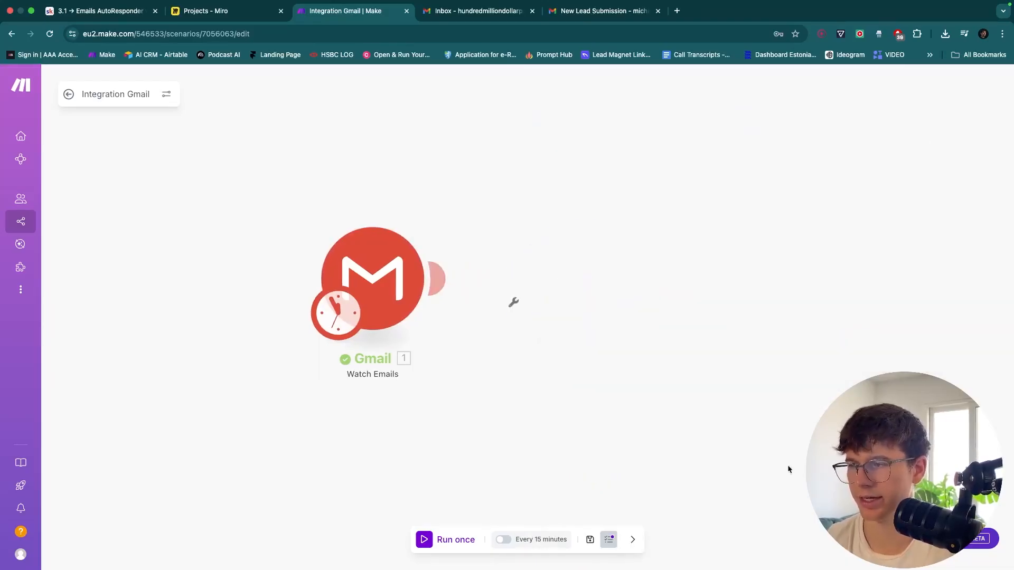
# Add a Set variable module named emailBody with value 1. Text content, and save it
pyautogui.click(446, 277)
pyautogui.write('set')
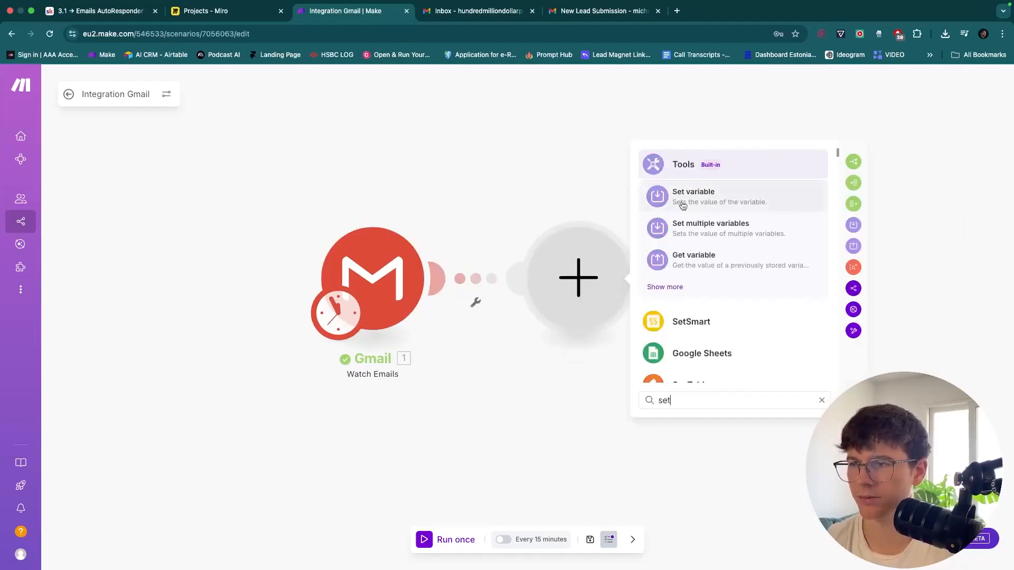
pyautogui.click(694, 197)
pyautogui.click(681, 267)
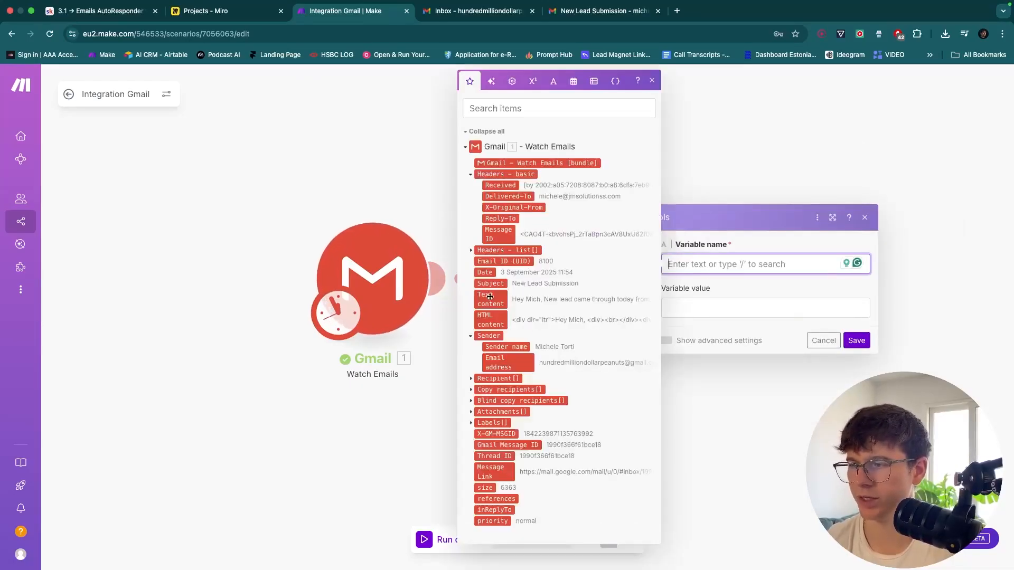
pyautogui.moveTo(490, 298)
pyautogui.mouseDown()
pyautogui.moveTo(432, 296)
pyautogui.moveTo(720, 302)
pyautogui.moveTo(502, 298)
pyautogui.mouseUp()
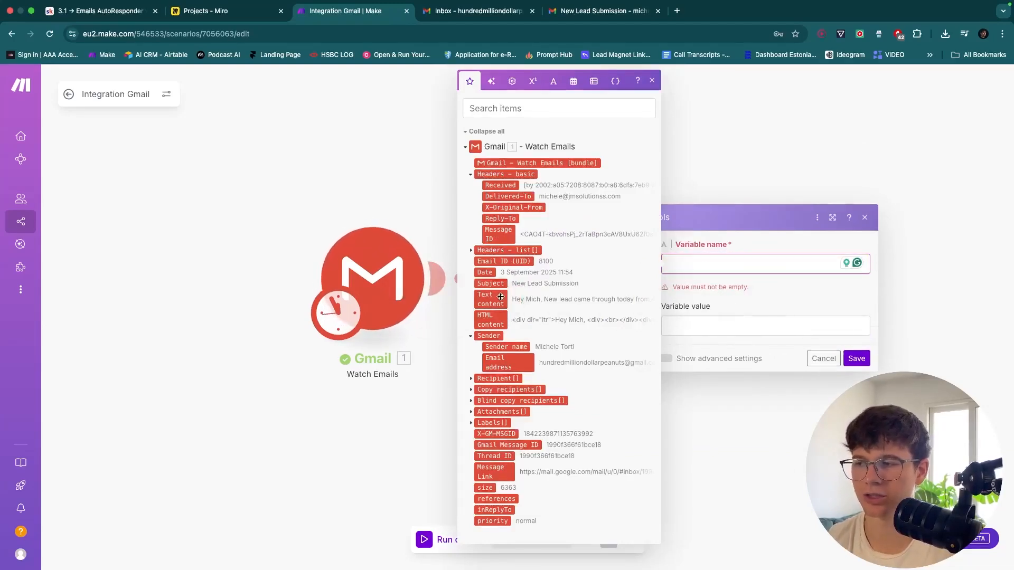
pyautogui.click(682, 263)
pyautogui.write('emailBody')
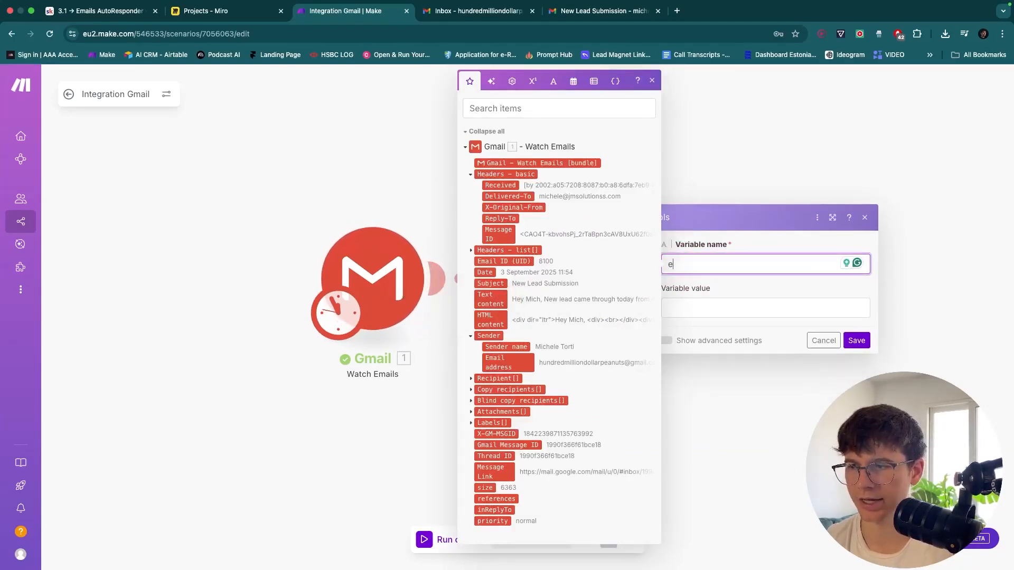
pyautogui.click(680, 312)
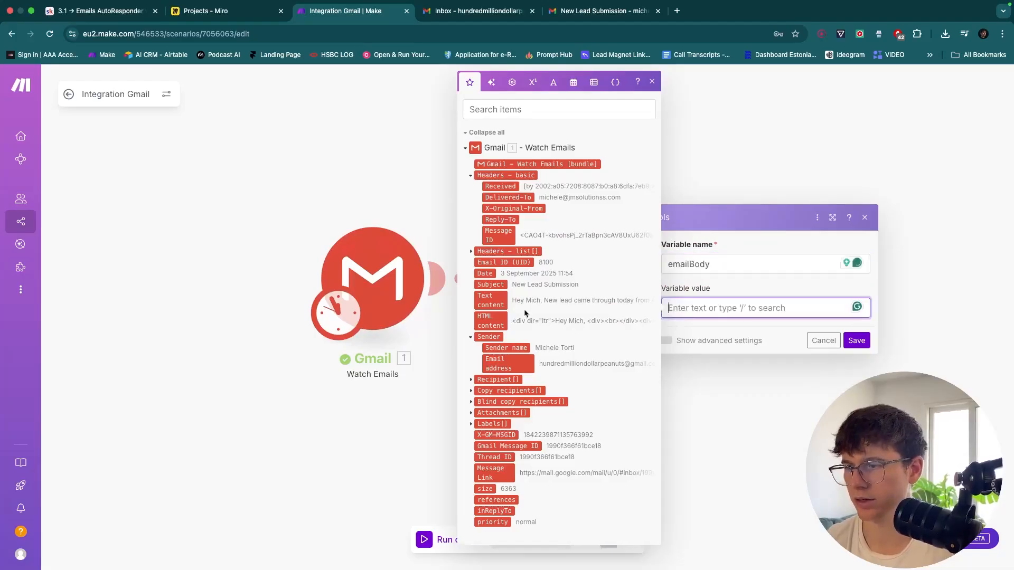
pyautogui.moveTo(491, 300); pyautogui.dragTo(703, 307)
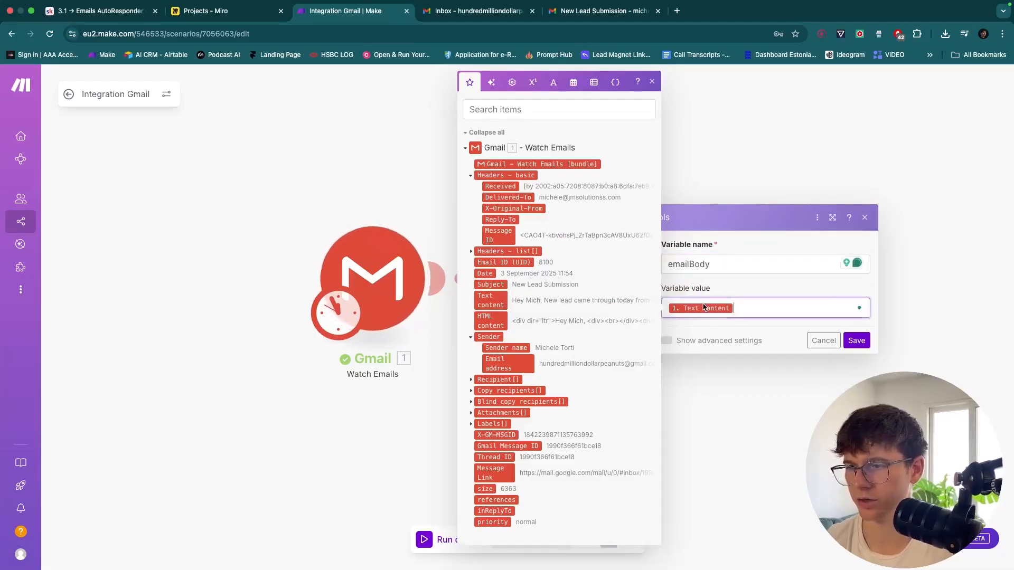
pyautogui.click(855, 340)
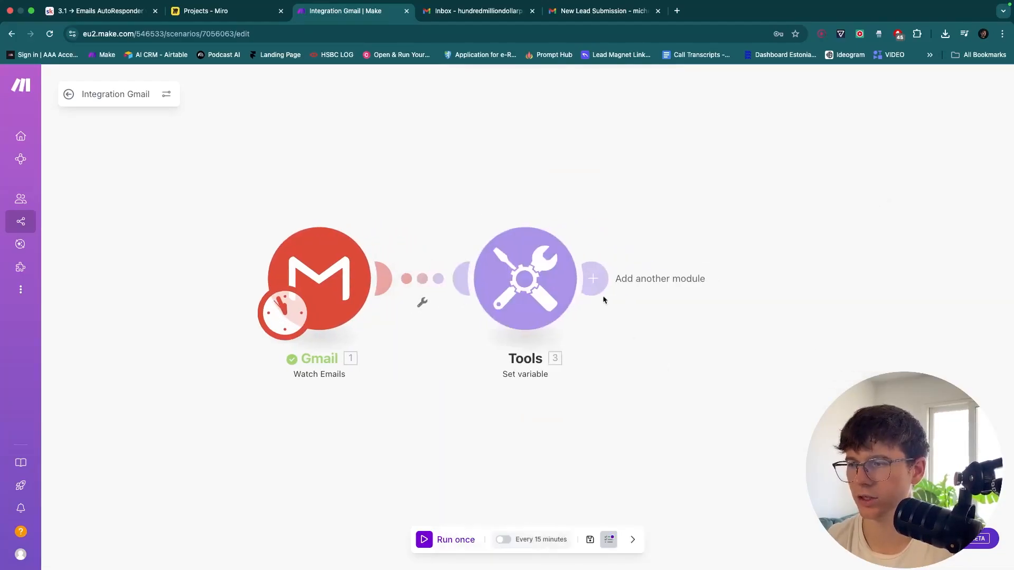
# Remove the extra Set variable module added after the emailBody step
pyautogui.click(599, 285)
pyautogui.write('set')
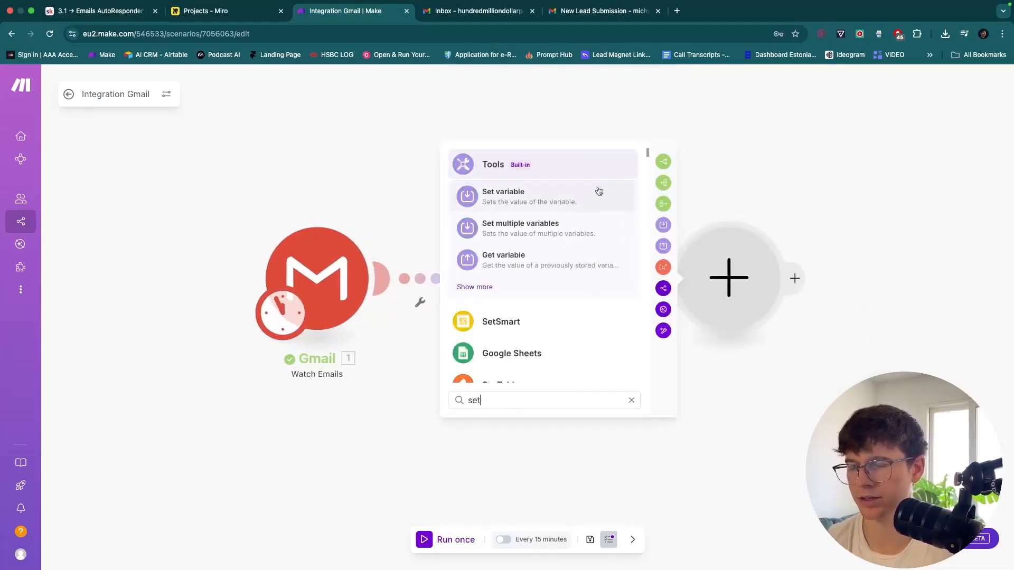
pyautogui.click(507, 194)
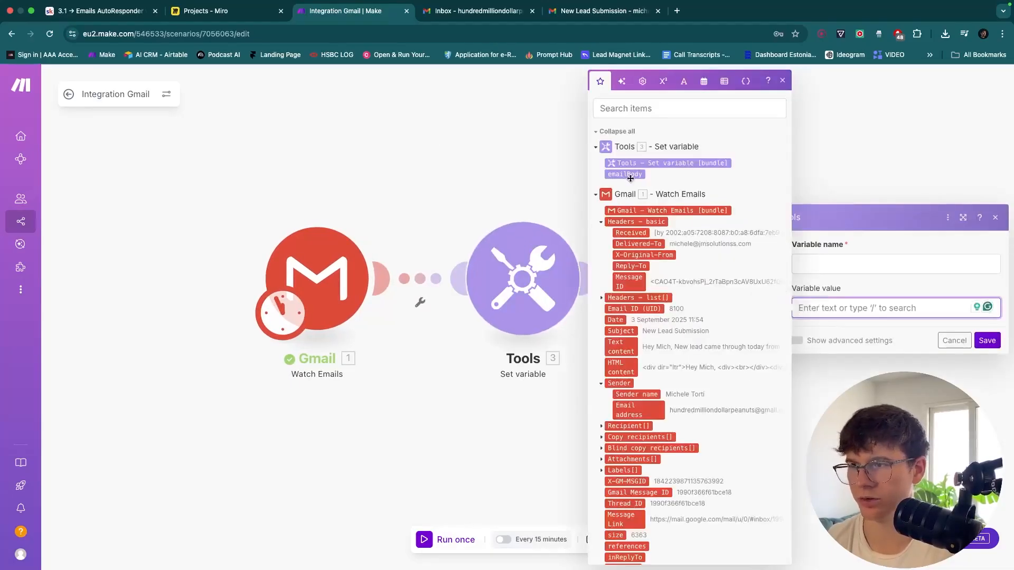
pyautogui.scroll(-1, 644, 492)
pyautogui.scroll(1, 644, 492)
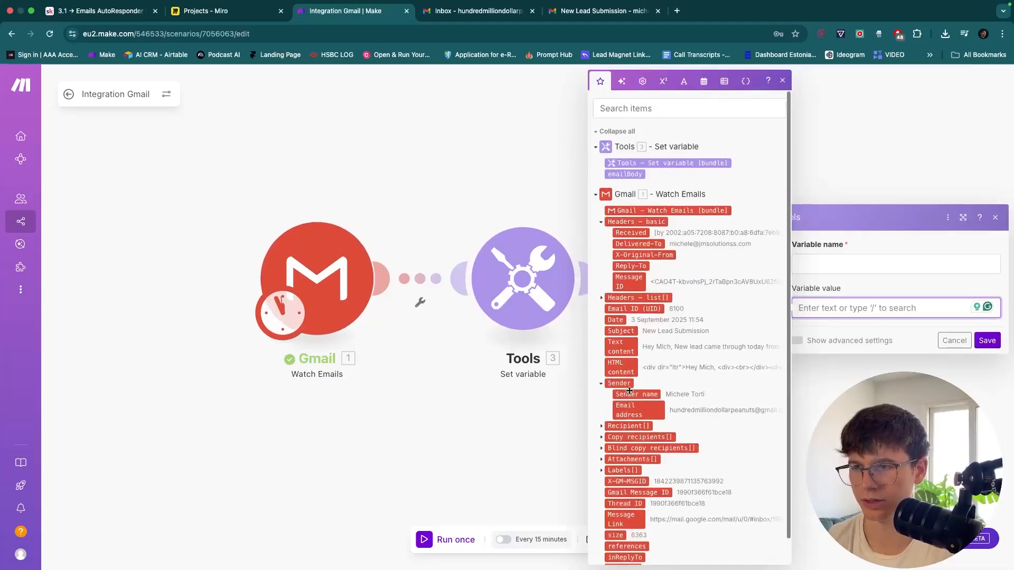
pyautogui.click(954, 340)
pyautogui.moveTo(874, 391); pyautogui.dragTo(659, 182)
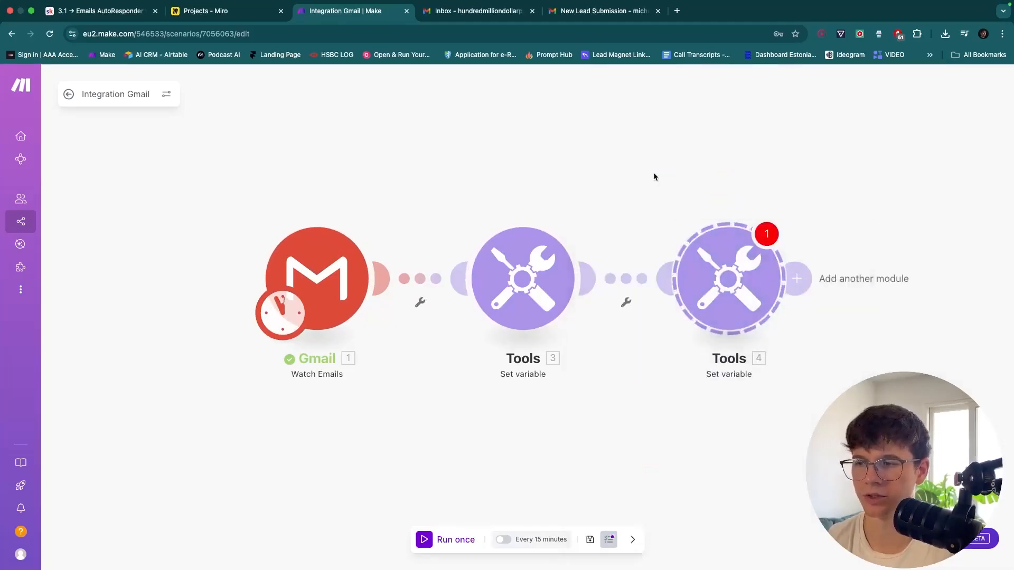
pyautogui.press('Delete')
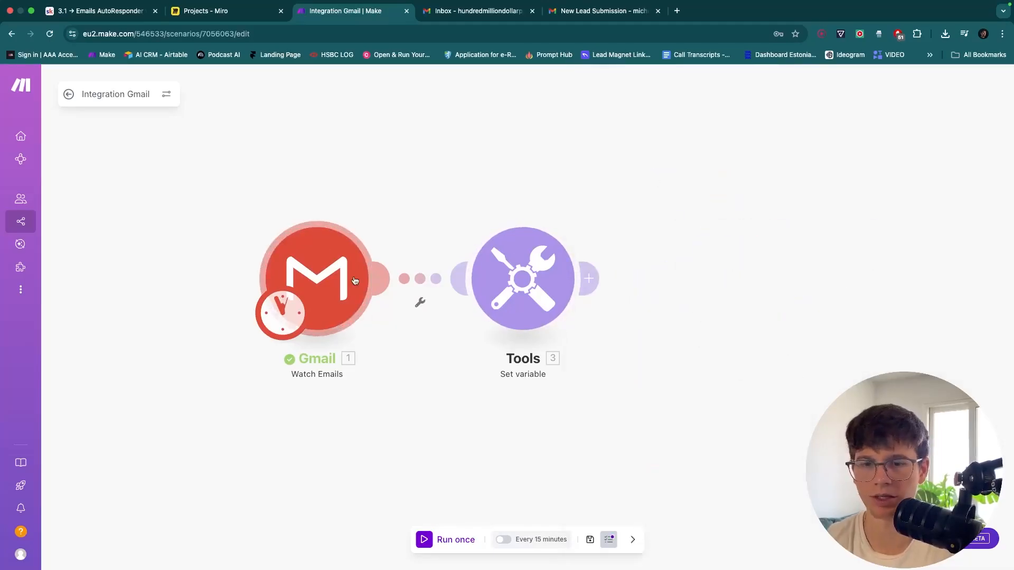
pyautogui.moveTo(400, 206); pyautogui.dragTo(378, 183)
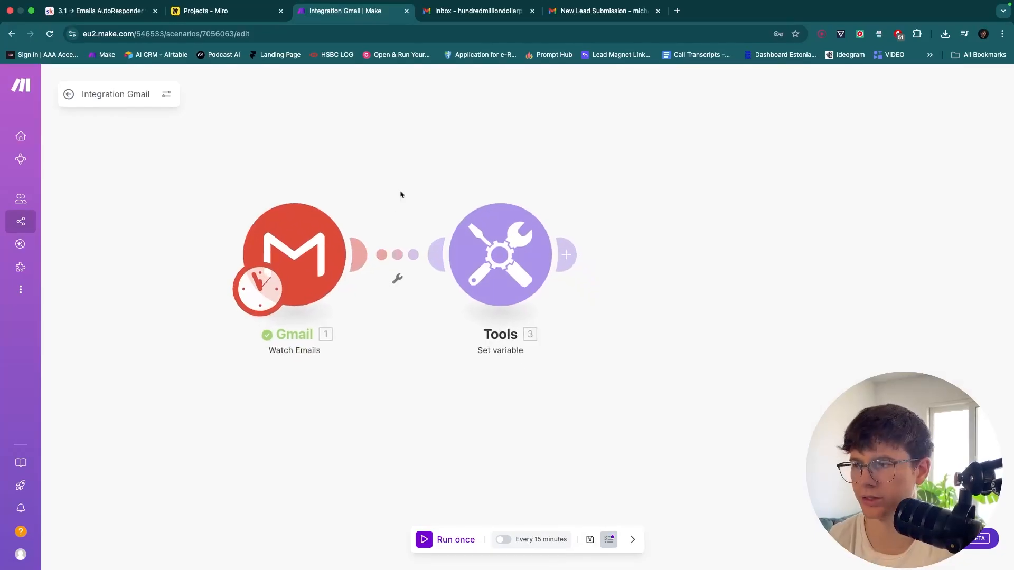
# Rename the Tools module to 'Set Variables' and save the scenario
pyautogui.rightClick(494, 238)
pyautogui.click(520, 296)
pyautogui.write('Set')
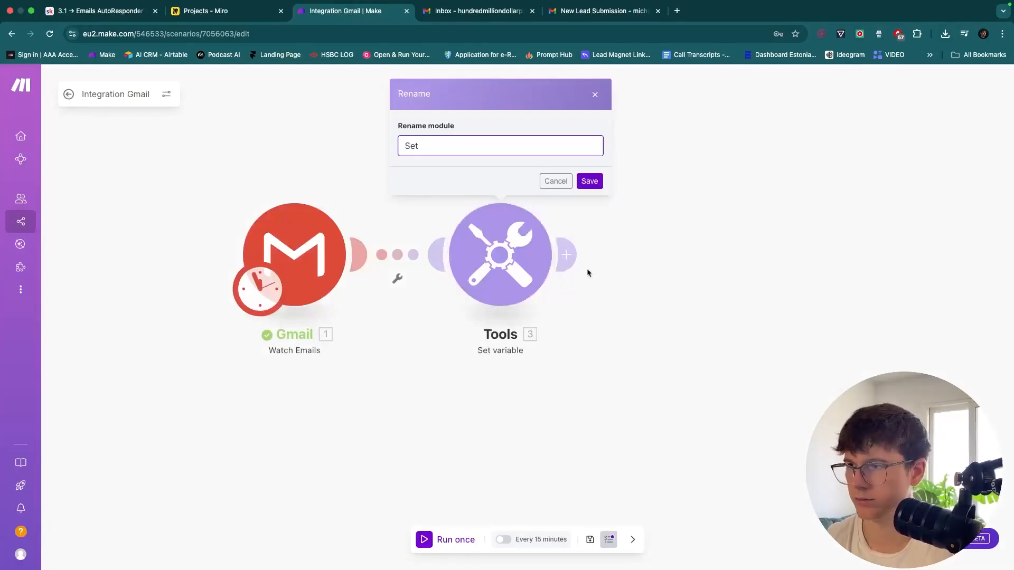
pyautogui.click(555, 181)
pyautogui.rightClick(504, 243)
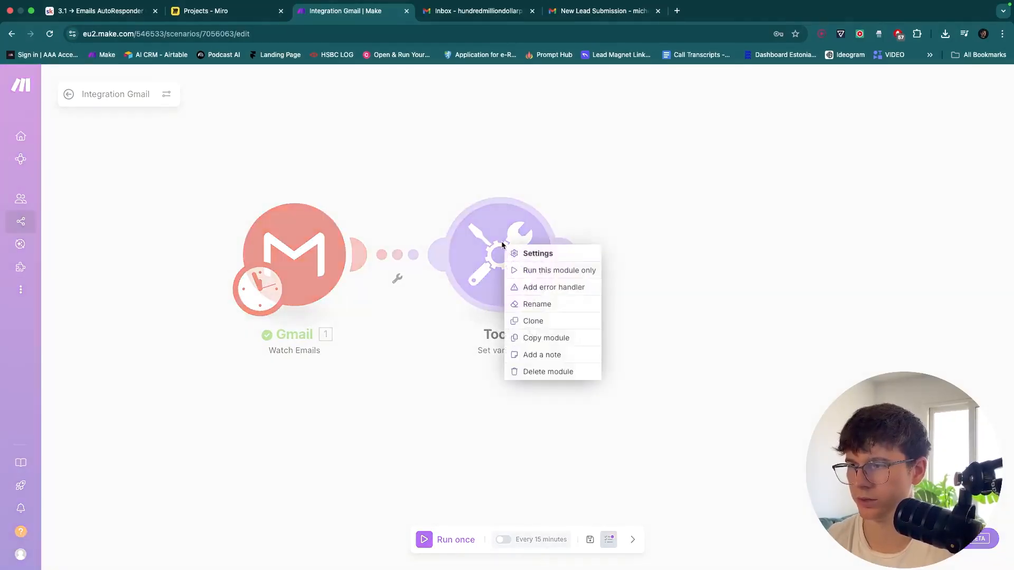
pyautogui.click(529, 305)
pyautogui.write('Set varianl')
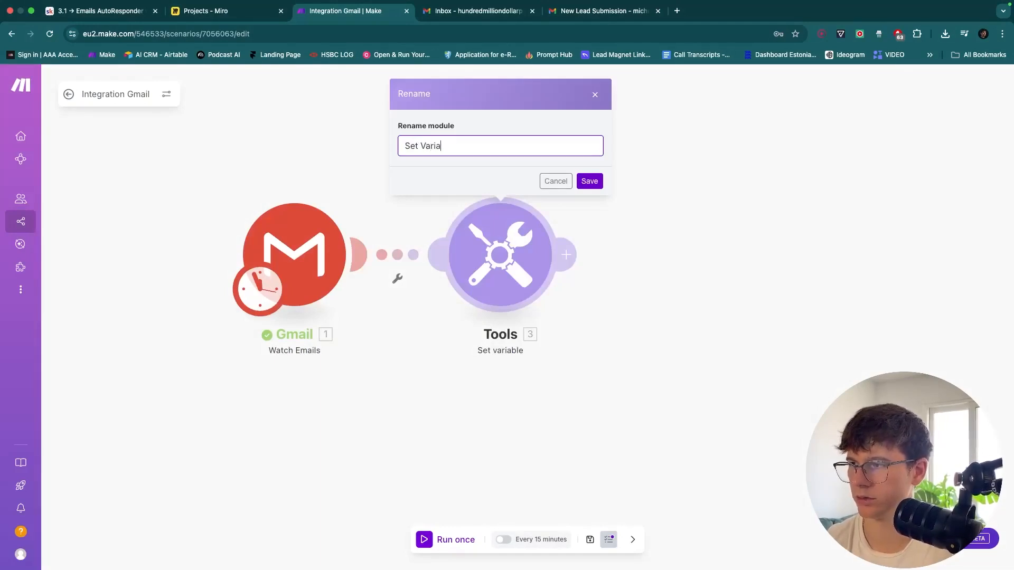
pyautogui.press('Return')
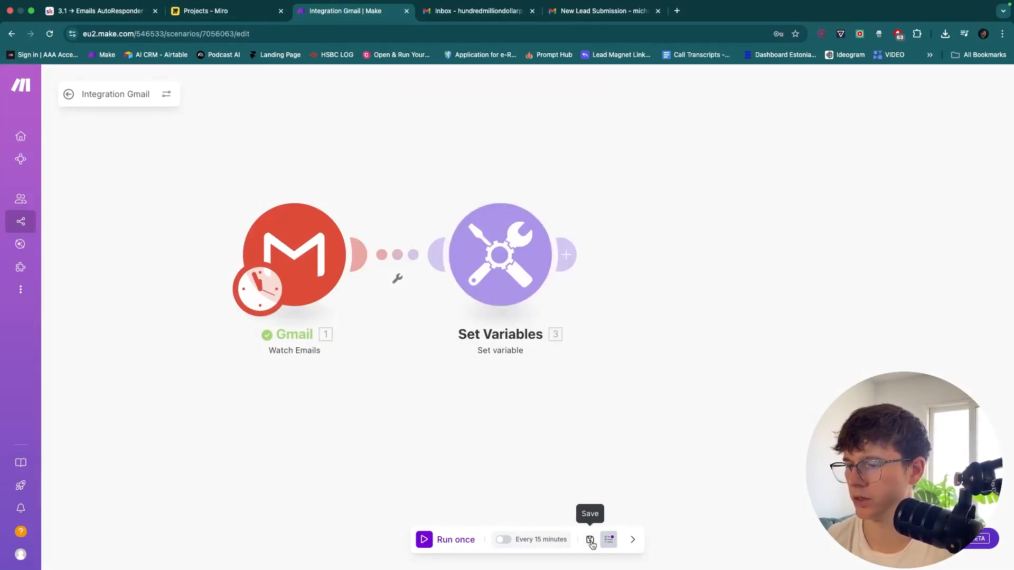
pyautogui.click(590, 539)
# Glance at the Miro project board, then return to the Make scenario canvas
pyautogui.click(219, 11)
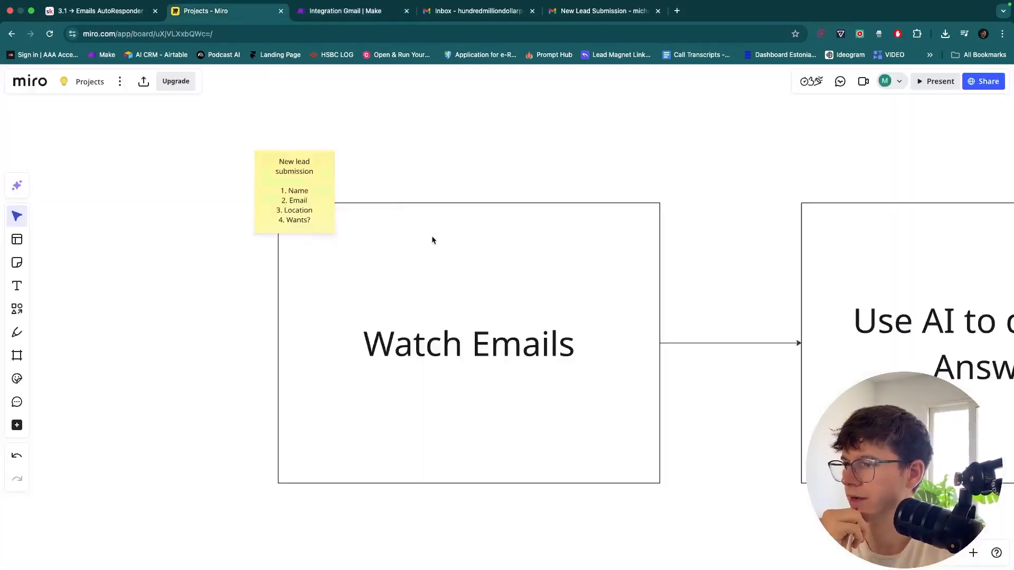
pyautogui.hscroll(5, 431, 240)
pyautogui.hscroll(5, 432, 240)
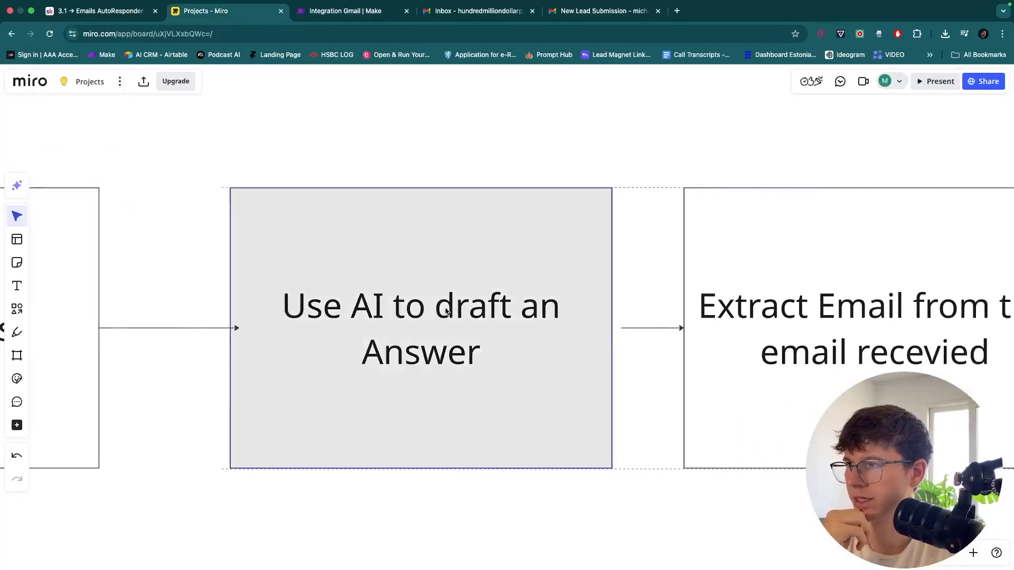
pyautogui.click(359, 11)
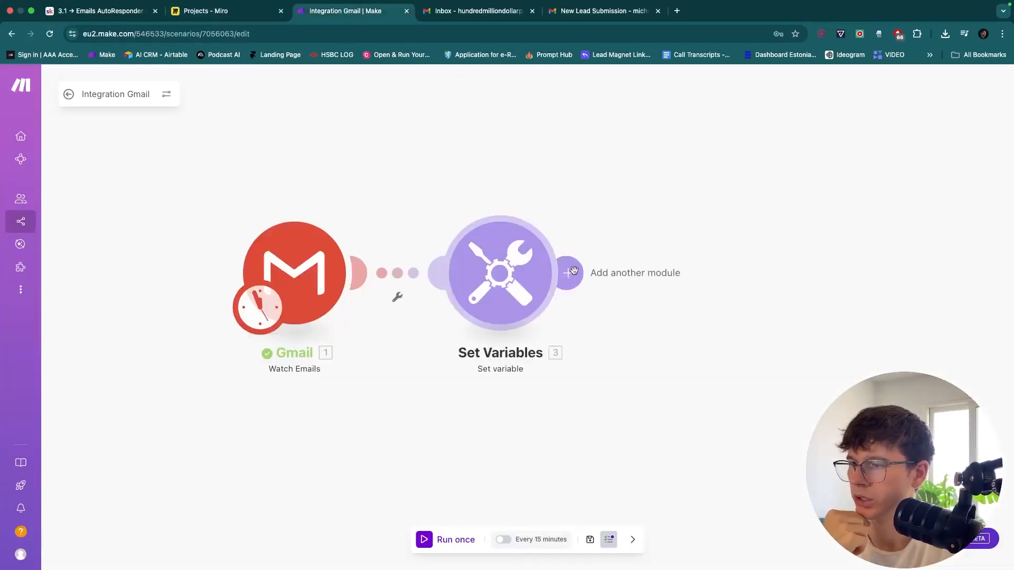
pyautogui.moveTo(587, 226); pyautogui.dragTo(564, 242)
# Search 'openai' and add OpenAI's Create a completion action after Set Variables
pyautogui.click(548, 289)
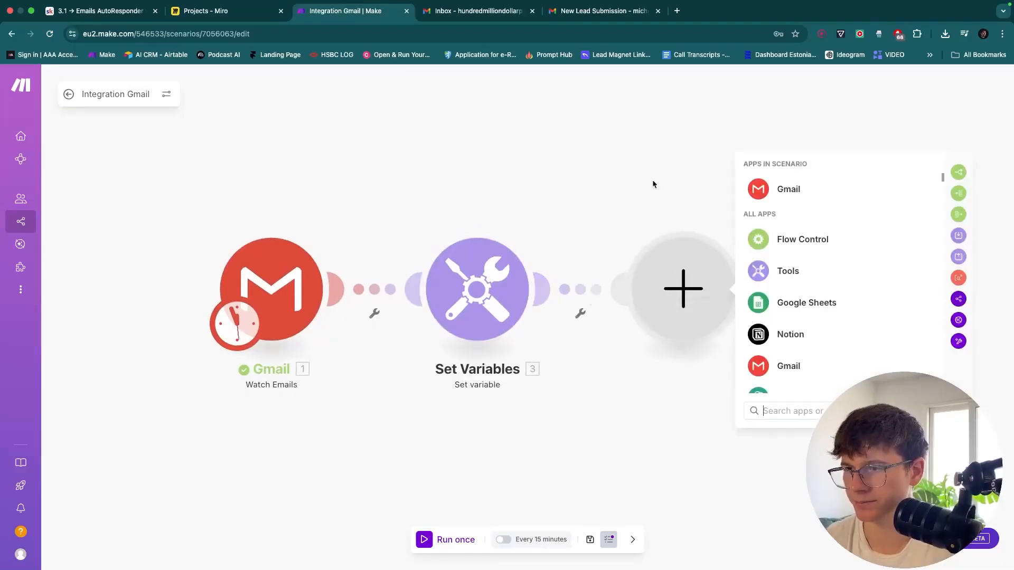
pyautogui.write('openai')
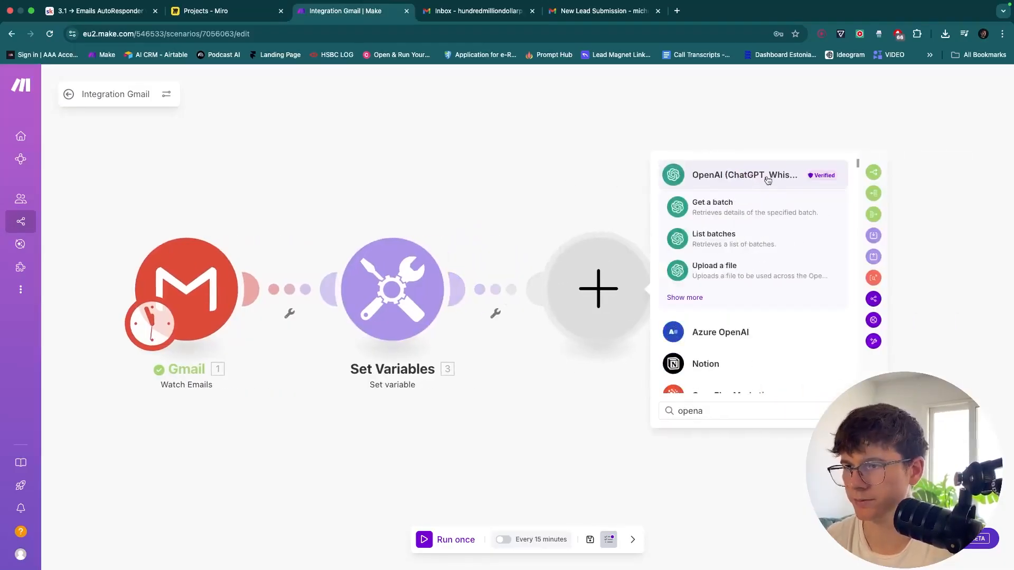
pyautogui.click(748, 177)
pyautogui.scroll(-5, 750, 279)
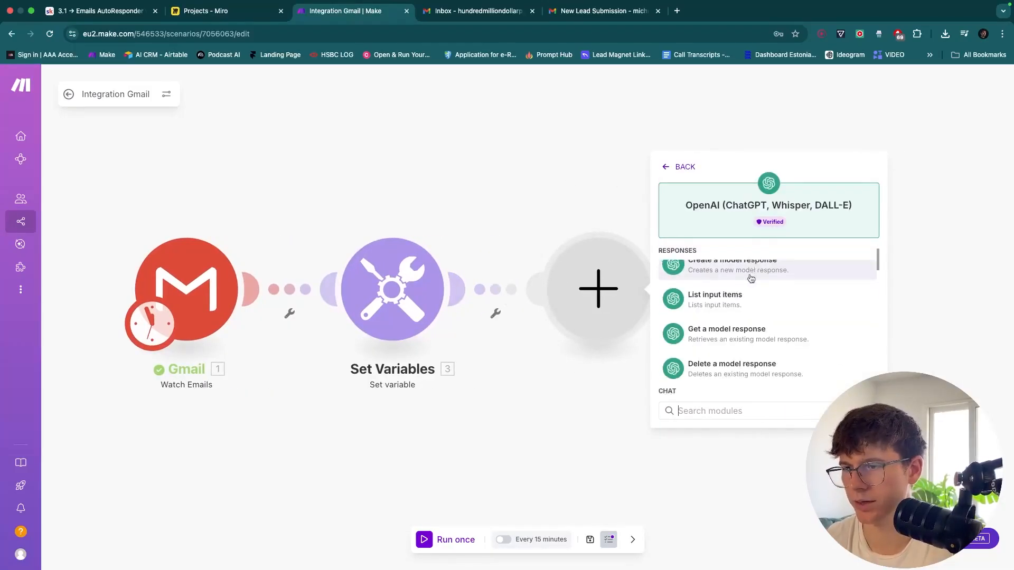
pyautogui.scroll(5, 749, 279)
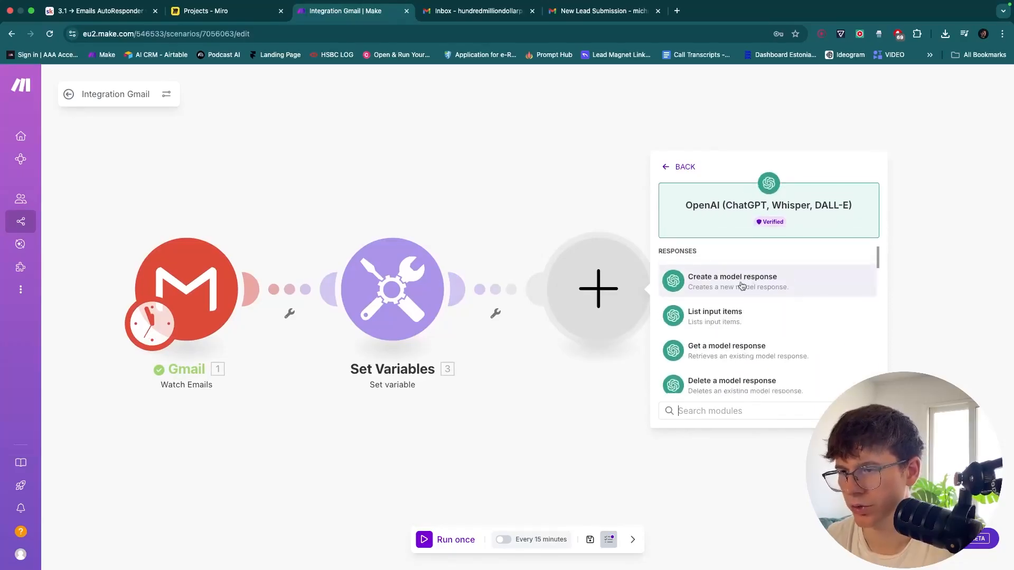
pyautogui.scroll(-3, 760, 284)
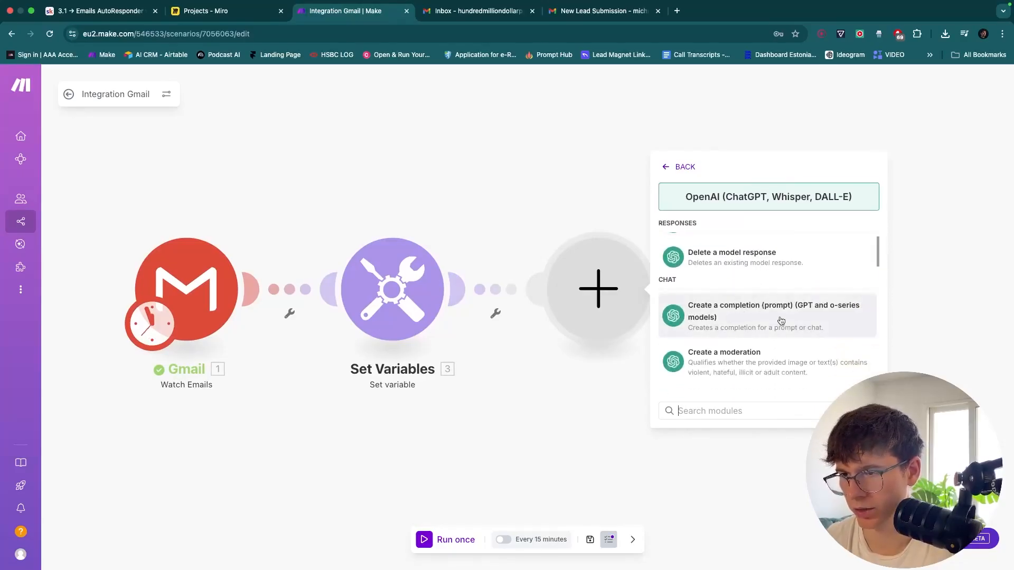
pyautogui.scroll(-4, 774, 319)
pyautogui.scroll(-2, 779, 317)
pyautogui.scroll(5, 771, 330)
pyautogui.click(768, 334)
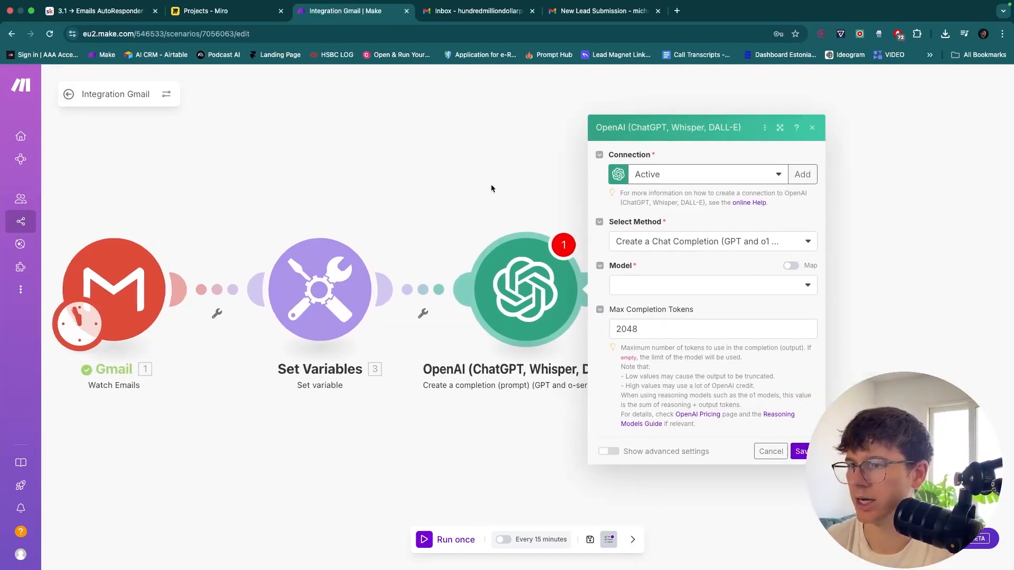
# Add a new OpenAI connection and open the OpenAI Account API Keys link in a new tab
pyautogui.click(798, 174)
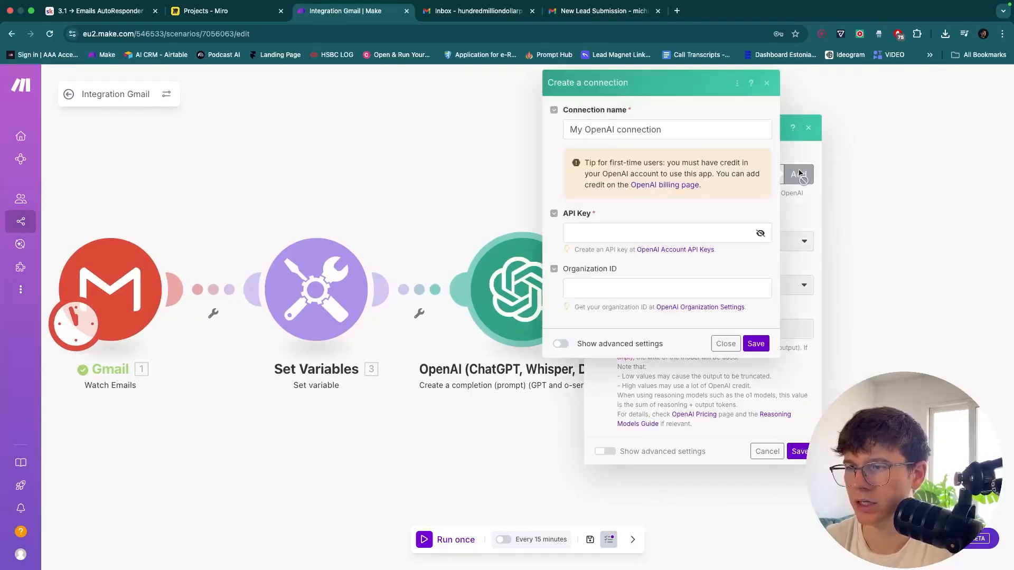
pyautogui.click(672, 232)
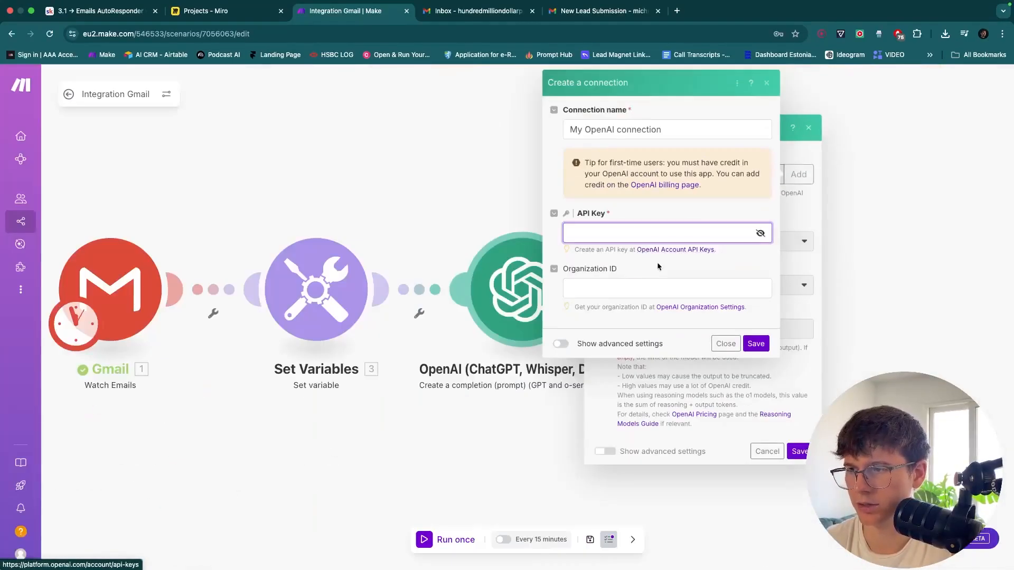
pyautogui.click(664, 249)
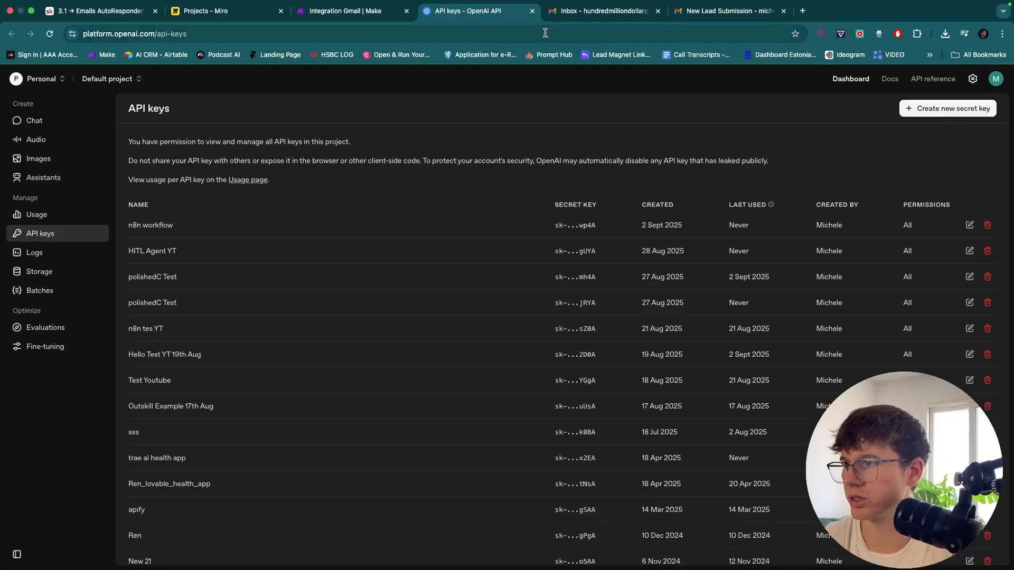
pyautogui.click(309, 33)
pyautogui.press('super+c')
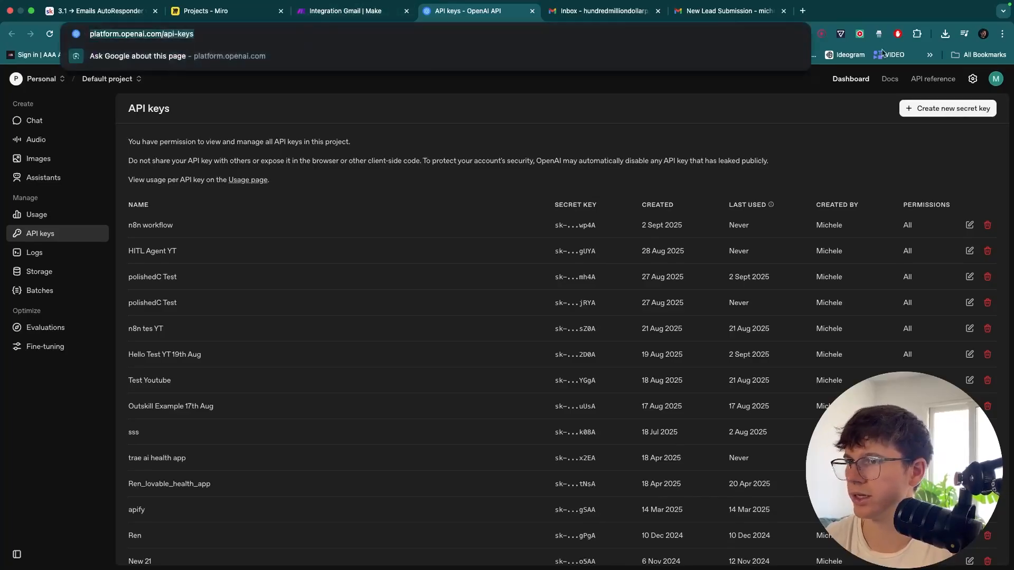
pyautogui.click(982, 34)
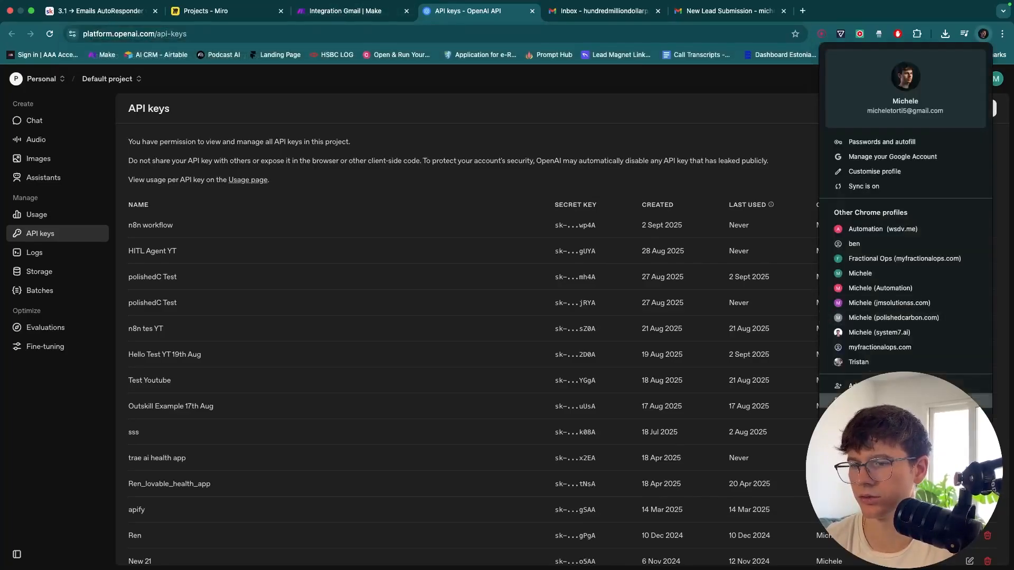
pyautogui.click(866, 401)
pyautogui.press('super+v')
pyautogui.press('Return')
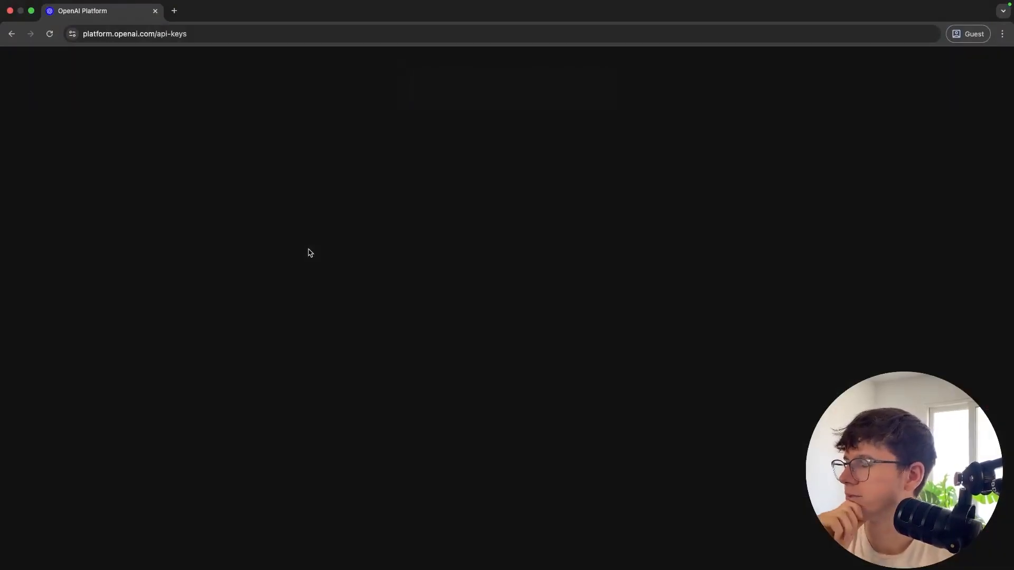
pyautogui.click(50, 34)
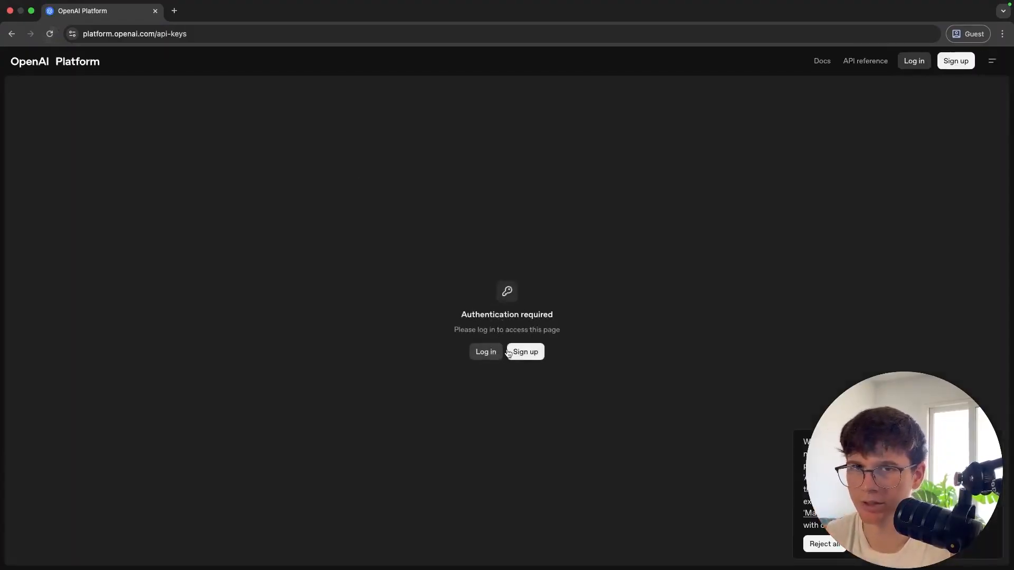
pyautogui.click(156, 10)
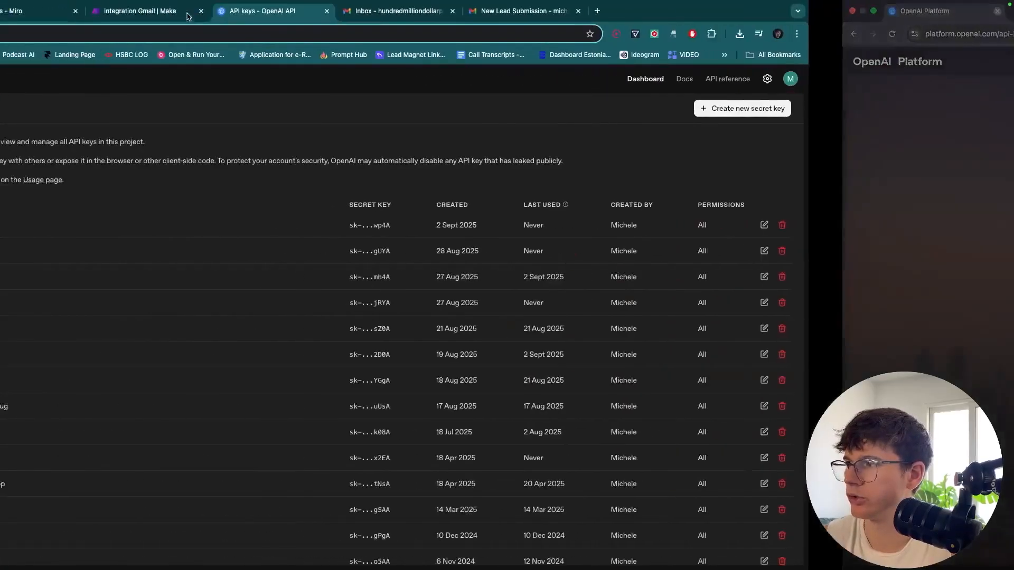
pyautogui.click(889, 78)
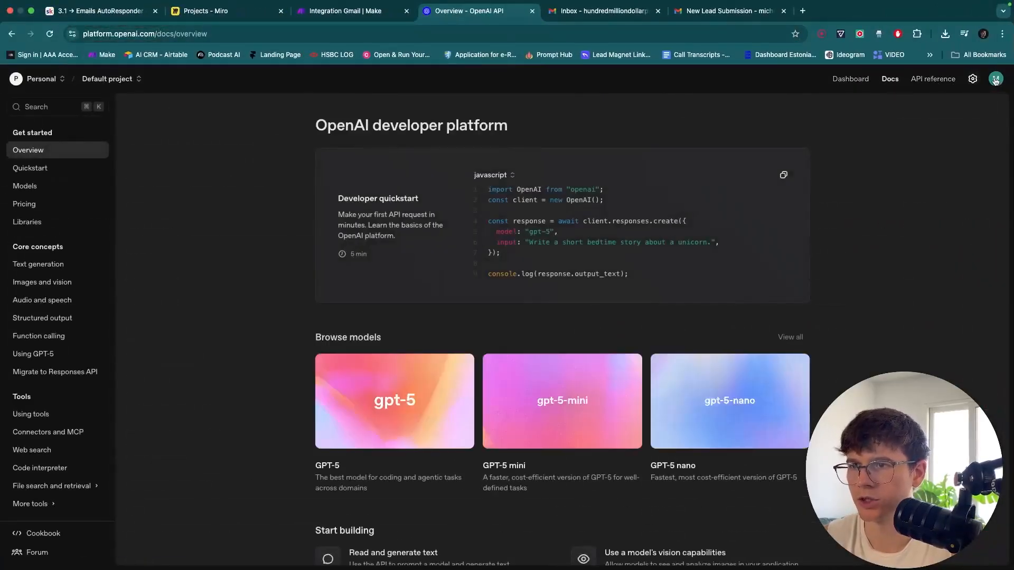
pyautogui.click(995, 81)
pyautogui.click(862, 83)
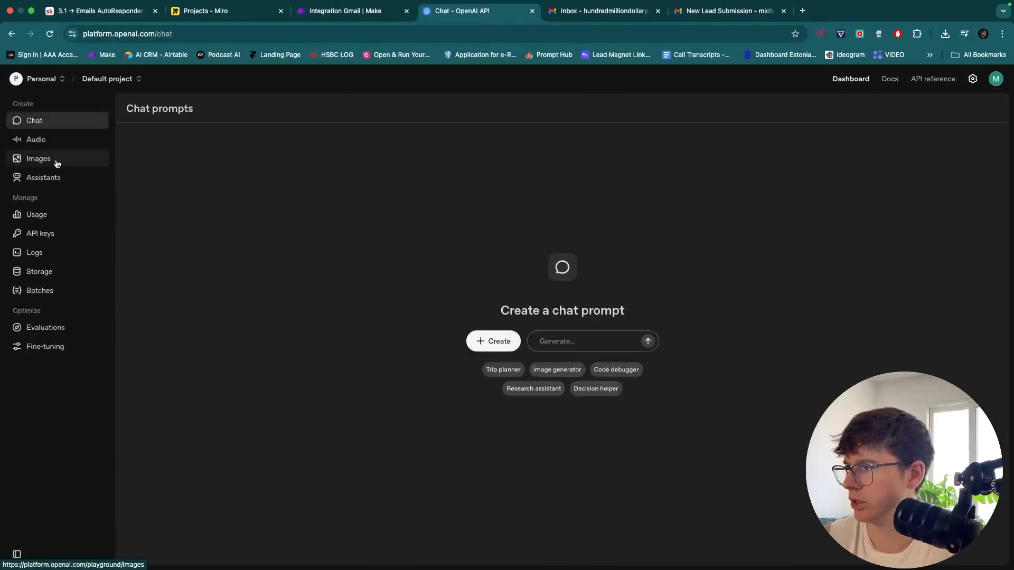
pyautogui.click(43, 237)
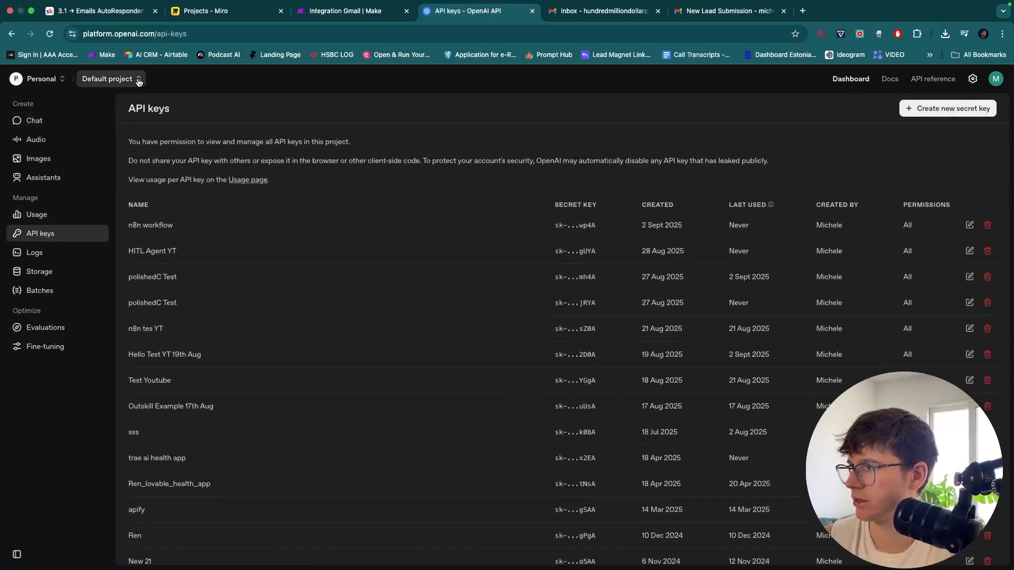
# Create a secret key named Email_autoResponder in the Default project and copy it
pyautogui.click(933, 112)
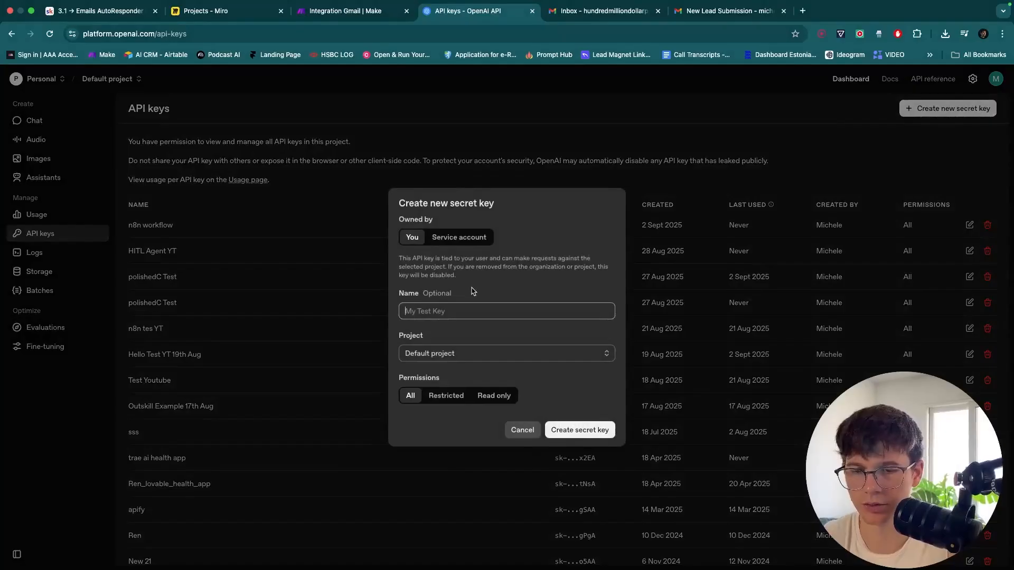
pyautogui.write('Email_au')
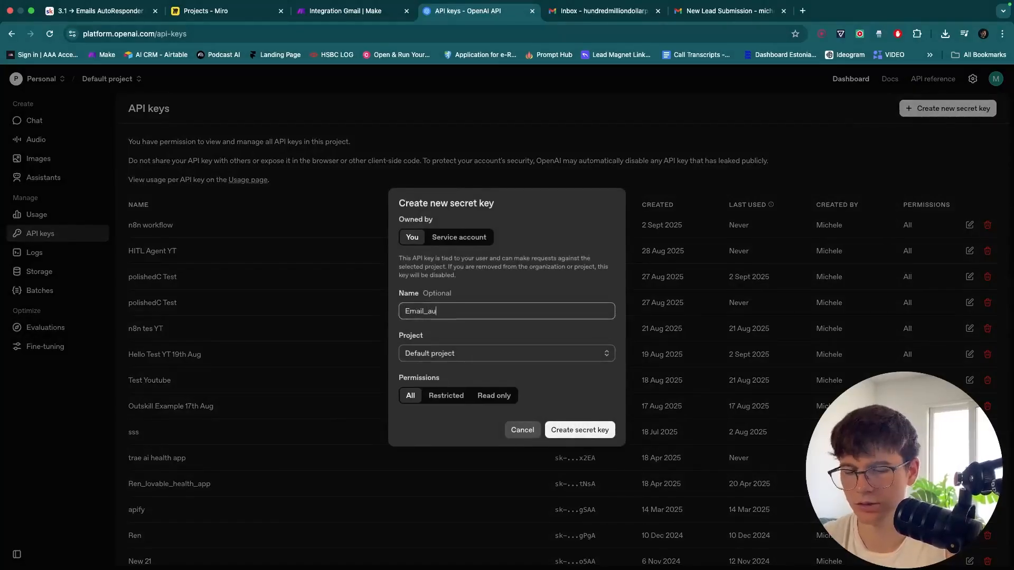
pyautogui.write('toResp')
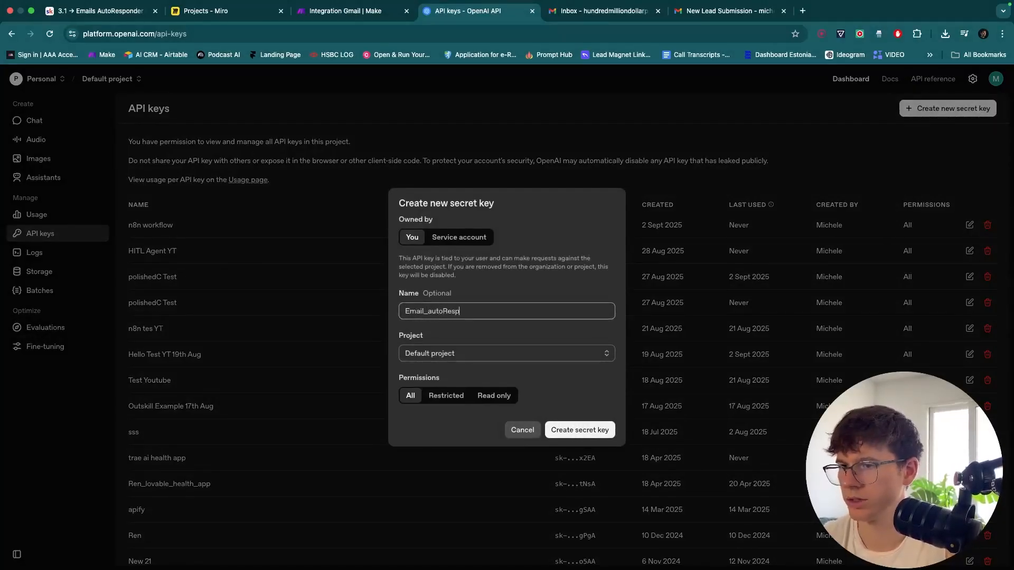
pyautogui.write('onder')
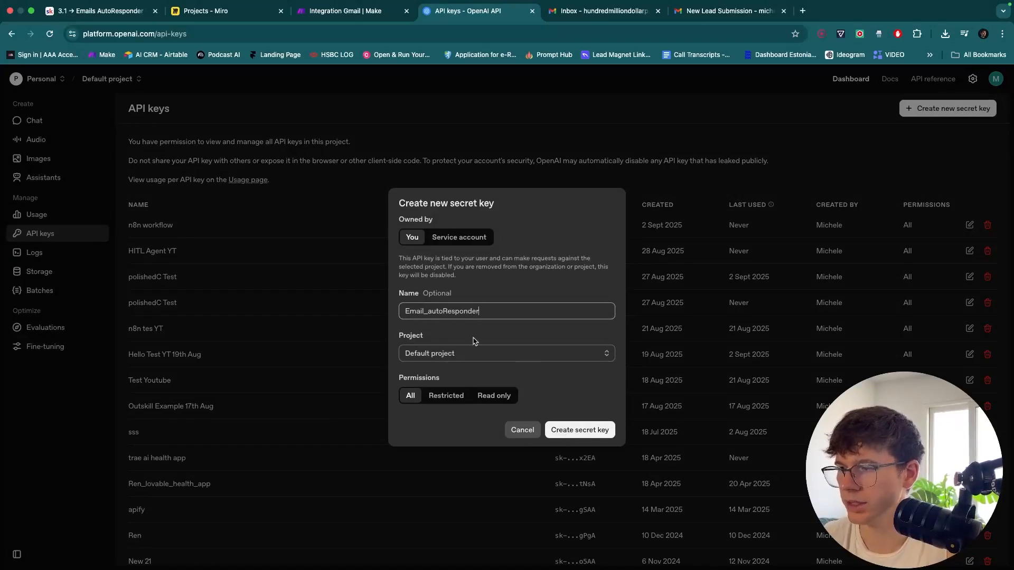
pyautogui.click(472, 356)
pyautogui.click(454, 376)
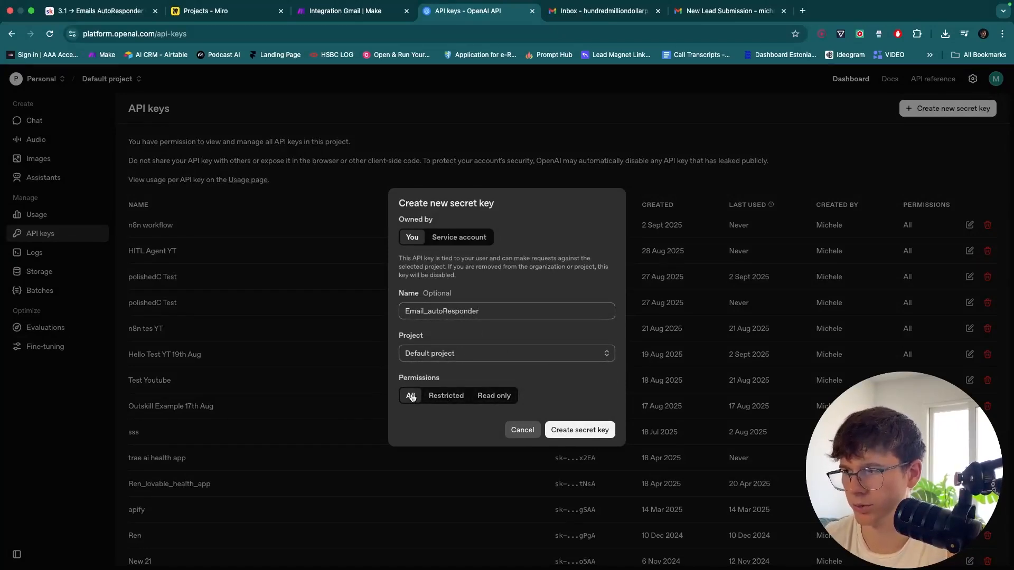
pyautogui.click(577, 432)
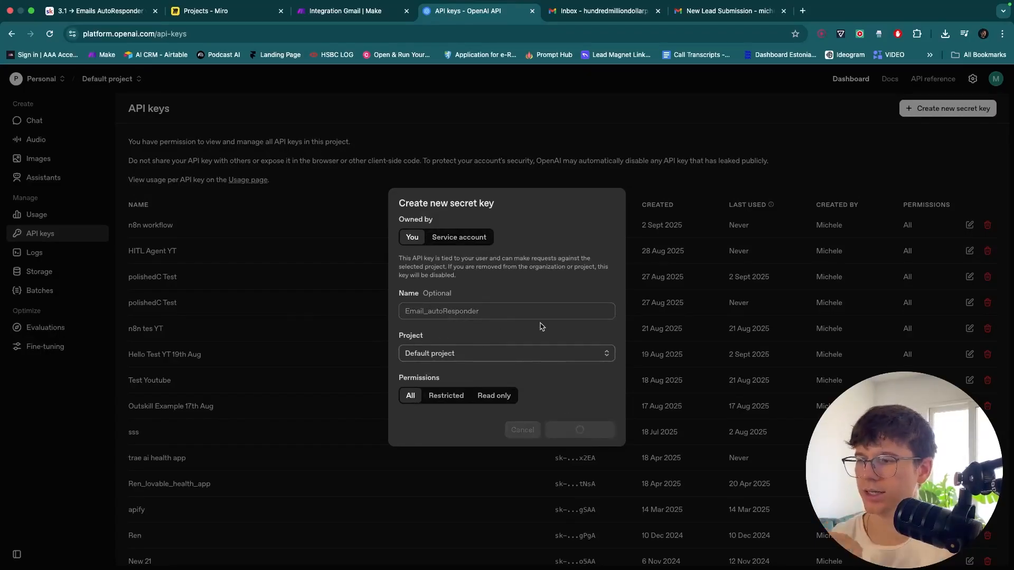
pyautogui.click(584, 328)
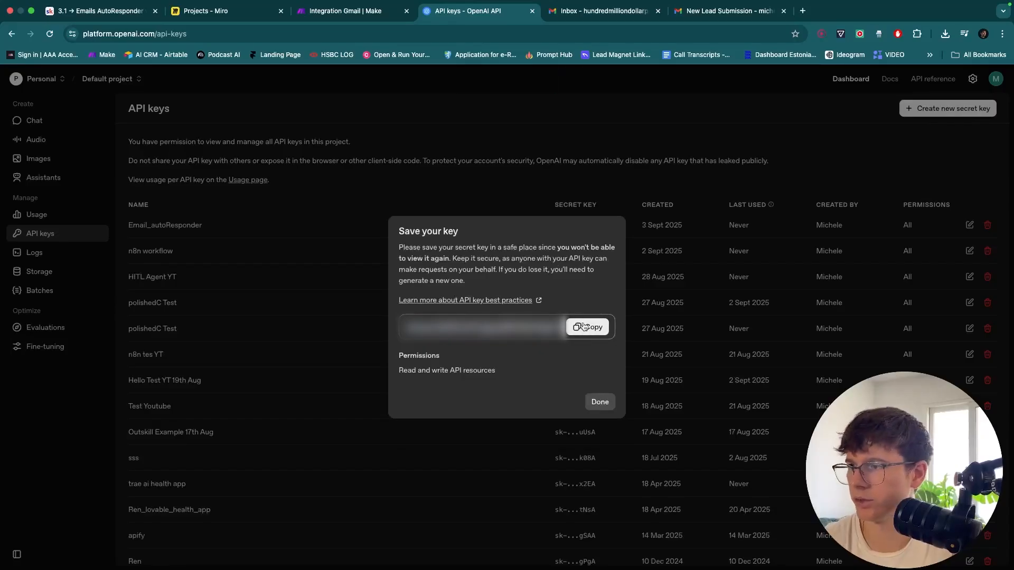
pyautogui.click(349, 10)
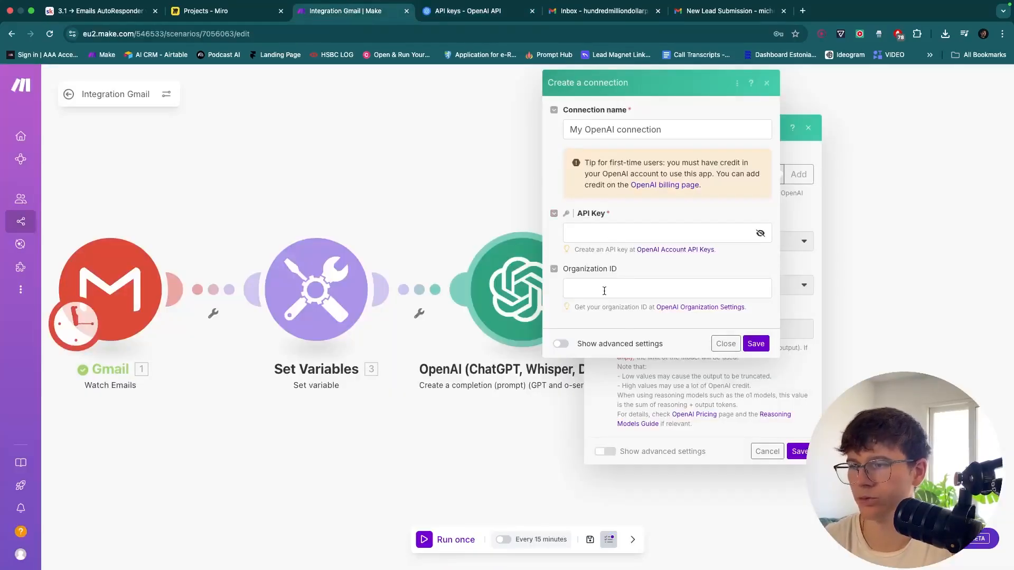
# Dismiss the saved-key notice, confirm the $7.84 credit balance under Billing, and close the tab
pyautogui.click(461, 12)
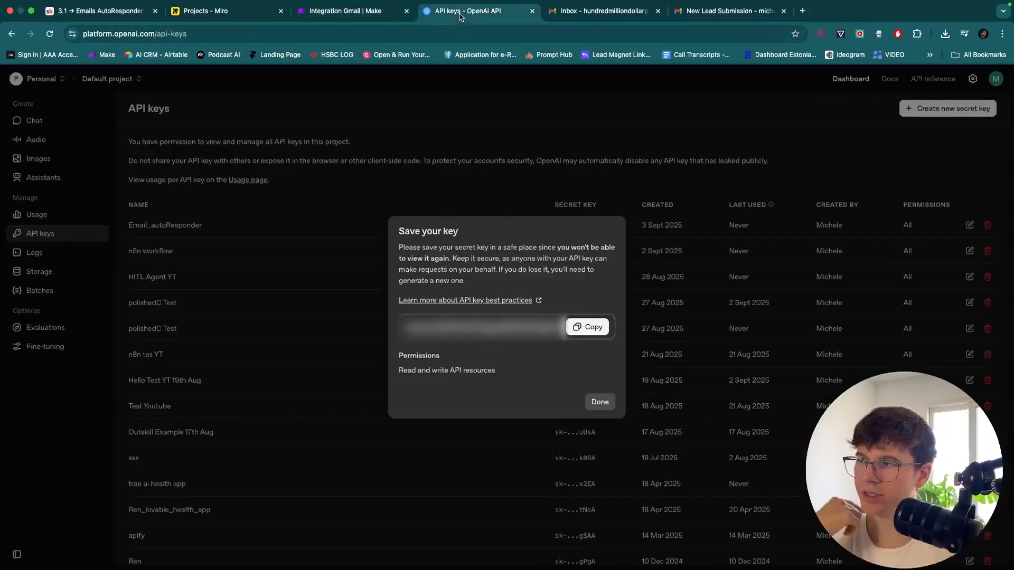
pyautogui.click(602, 402)
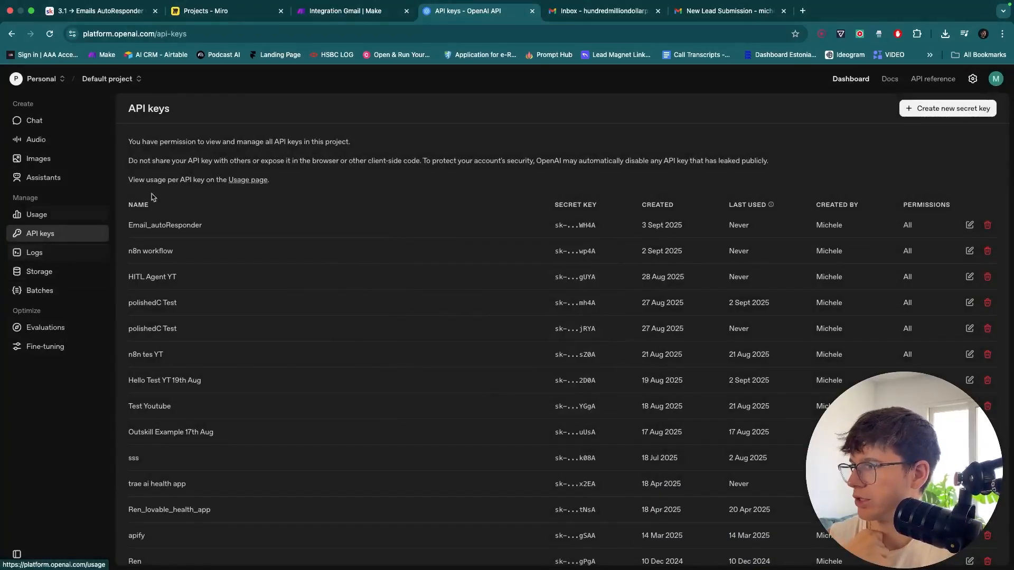
pyautogui.click(996, 79)
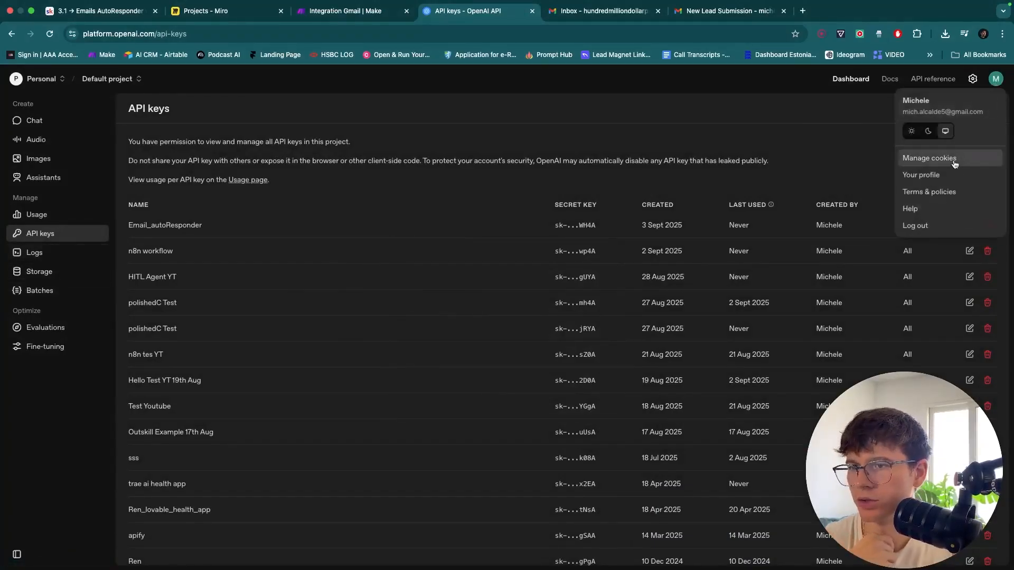
pyautogui.click(972, 79)
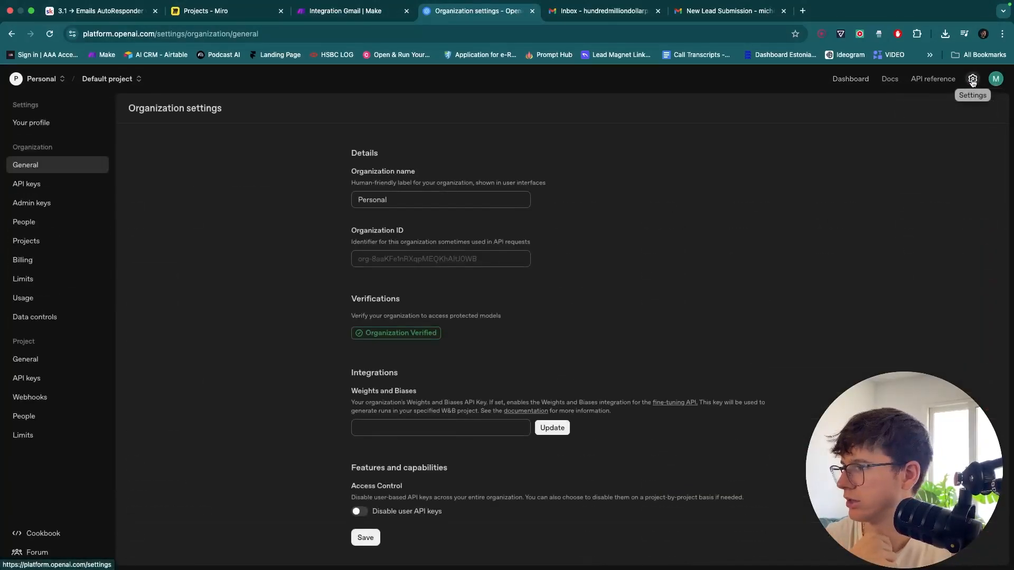
pyautogui.click(23, 262)
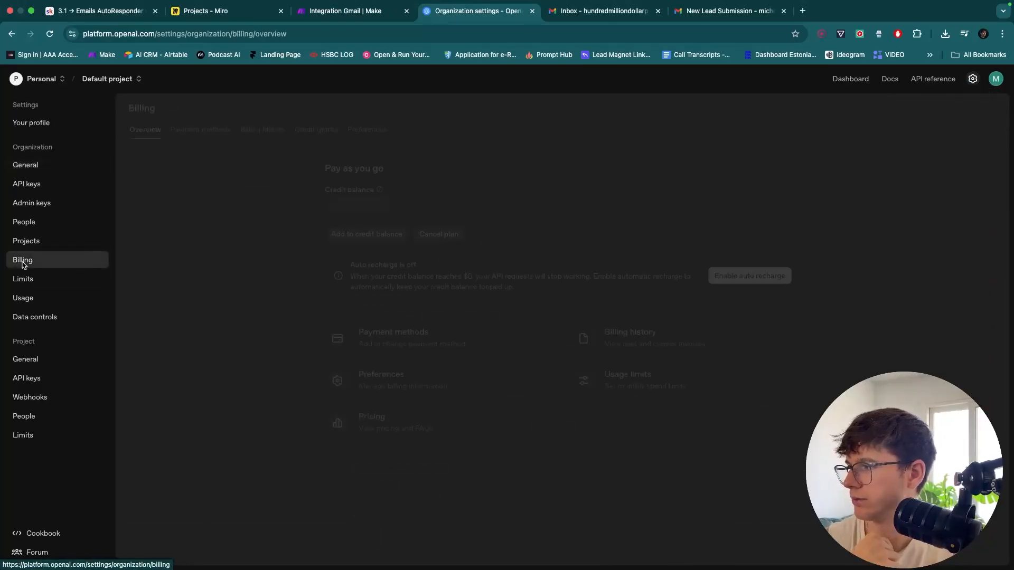
pyautogui.click(26, 184)
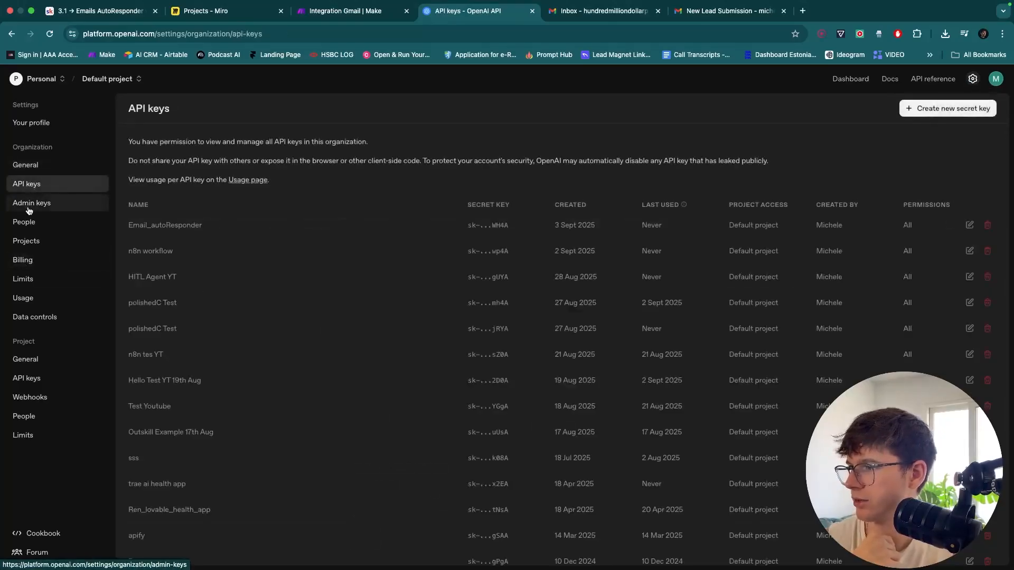
pyautogui.click(24, 260)
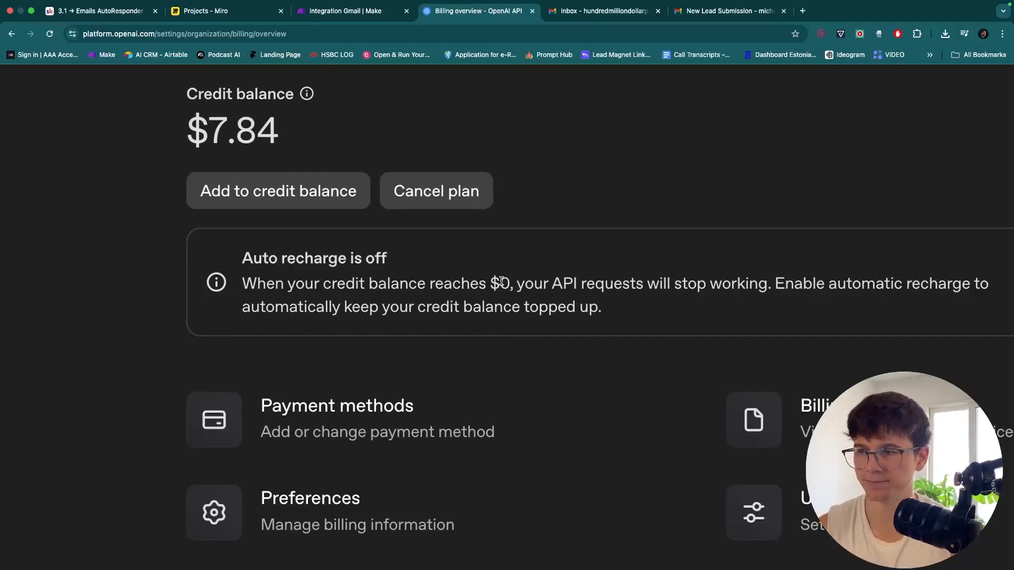
pyautogui.scroll(-5, 501, 281)
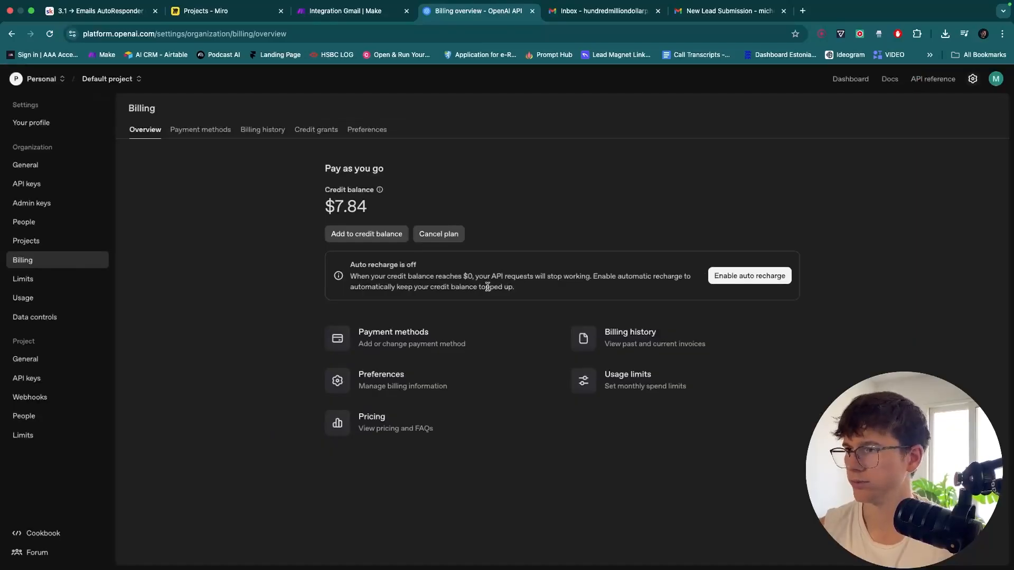
pyautogui.press('super+w')
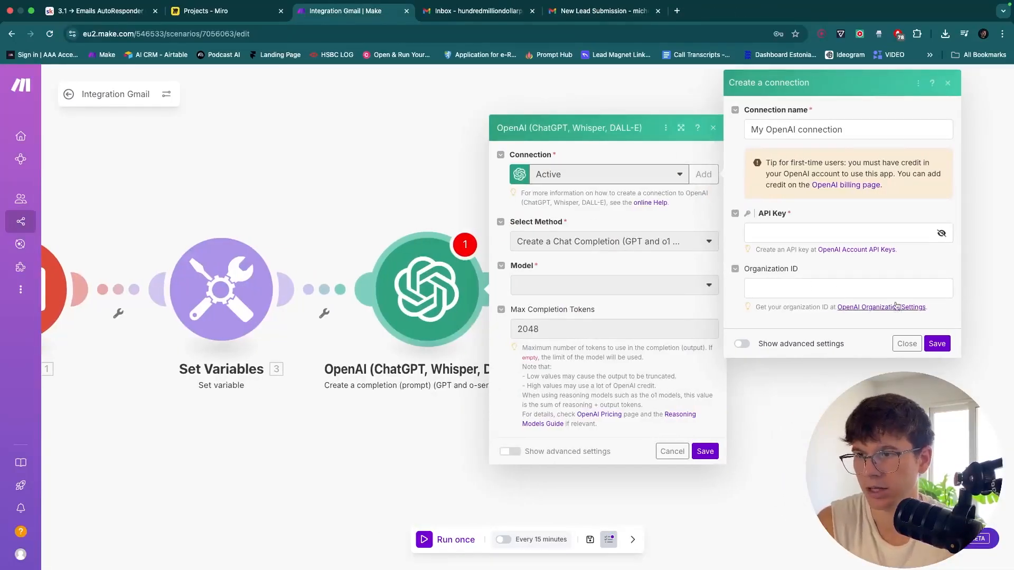
# Close the connection form and keep the Create a Chat Completion method
pyautogui.click(907, 344)
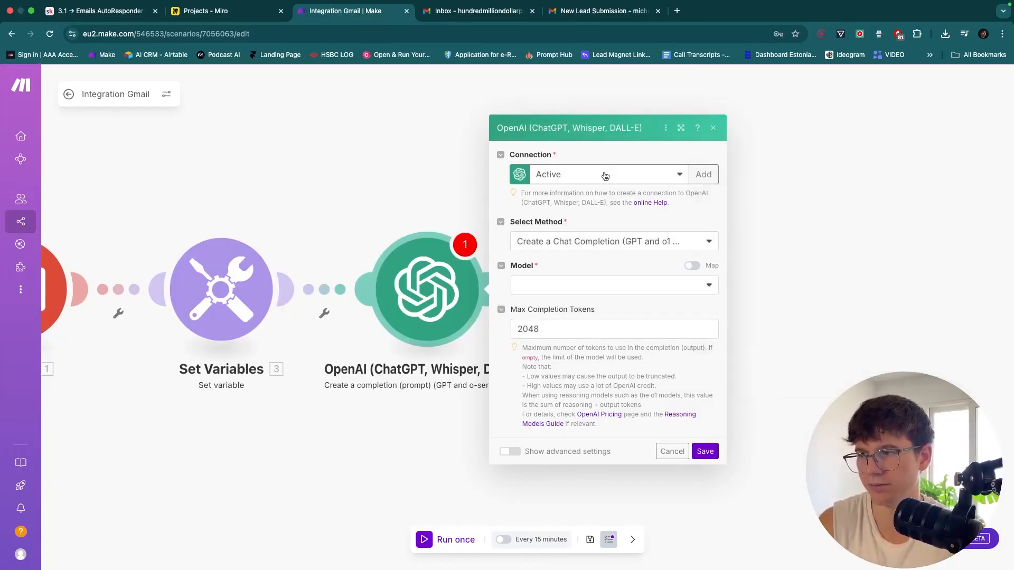
pyautogui.moveTo(436, 193); pyautogui.dragTo(446, 173)
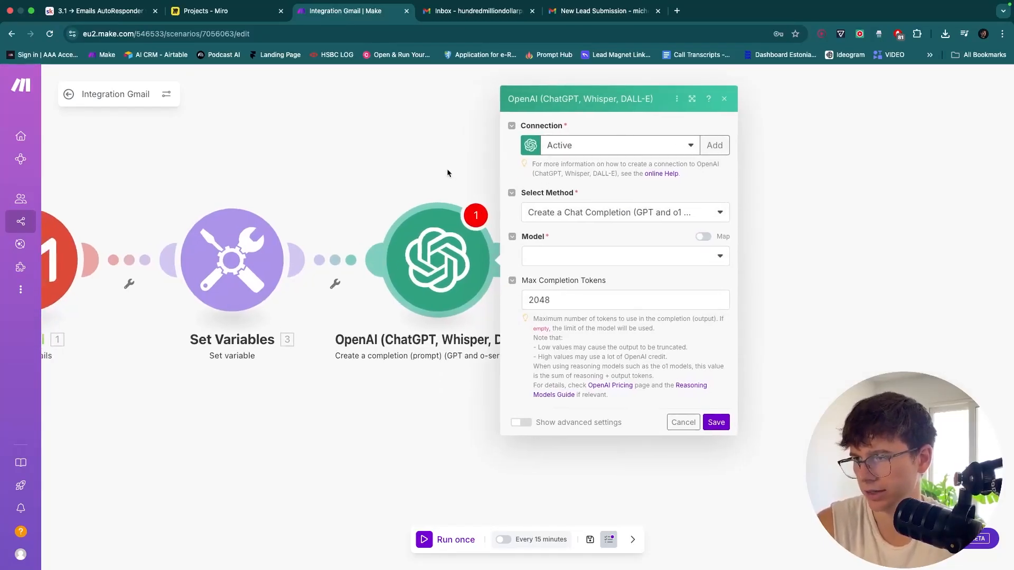
pyautogui.click(609, 212)
pyautogui.click(616, 191)
# After a brief ChatGPT tab detour, set the module's model to gpt-5-mini (system)
pyautogui.press('super+t')
pyautogui.write('c')
pyautogui.press('Return')
pyautogui.write('hdnd')
pyautogui.press('super+a')
pyautogui.press('BackSpace')
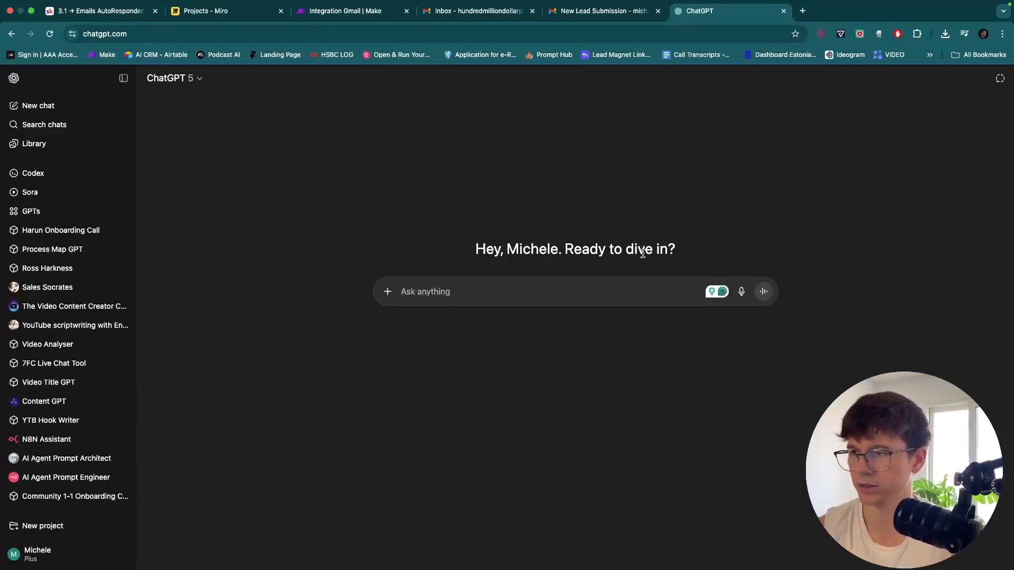
pyautogui.press('super+w')
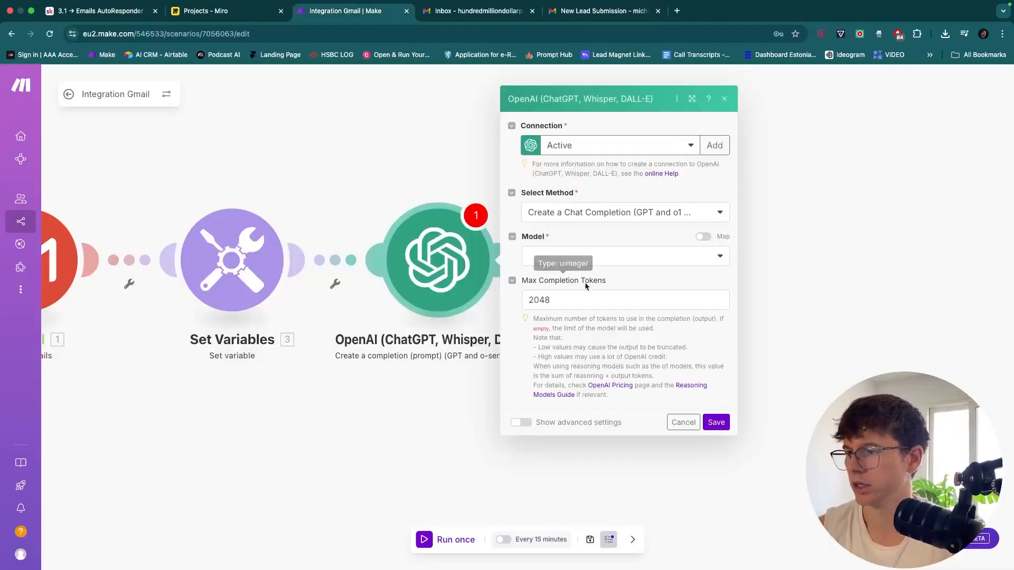
pyautogui.click(588, 261)
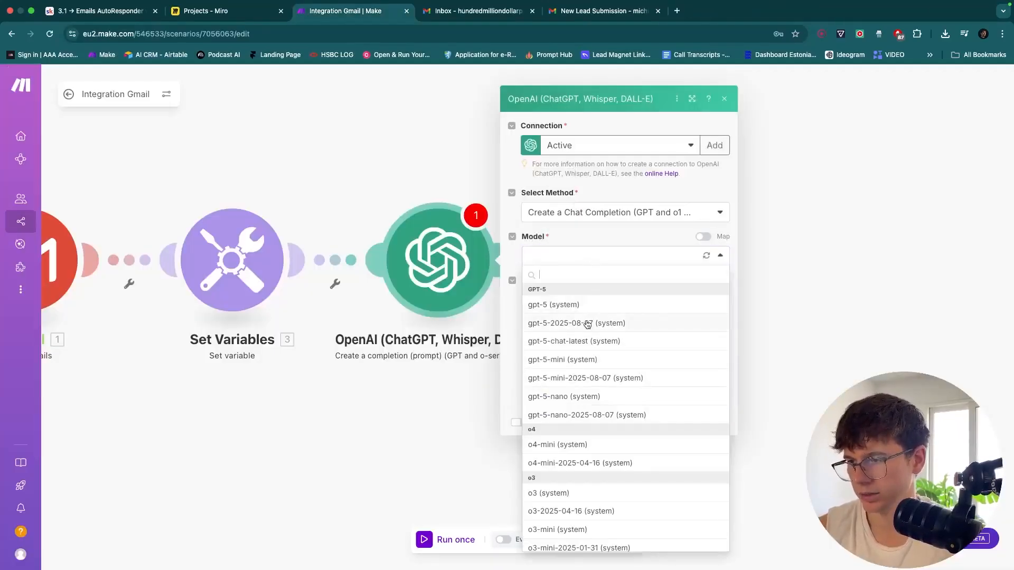
pyautogui.click(585, 359)
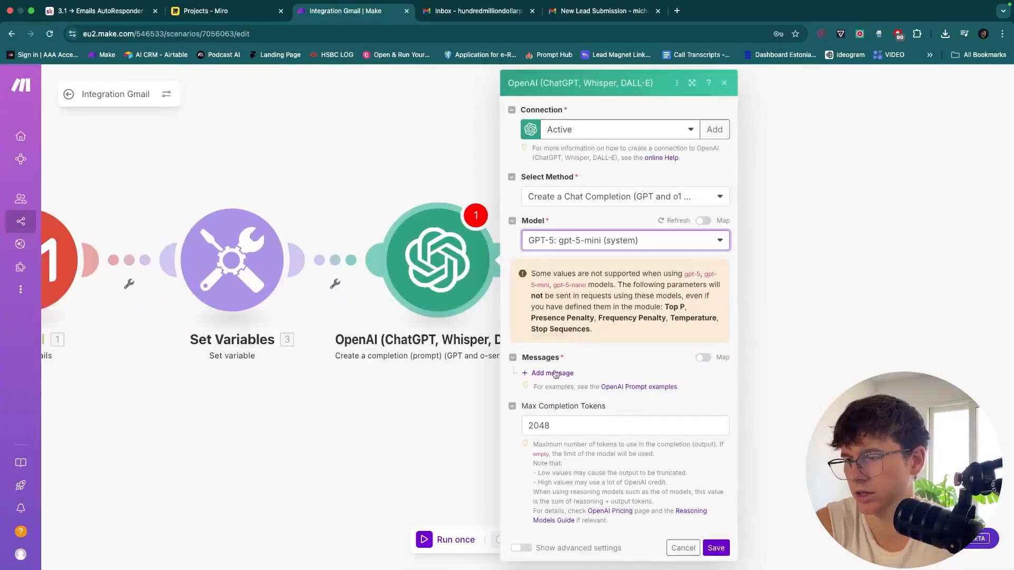
pyautogui.click(552, 374)
pyautogui.click(600, 410)
pyautogui.scroll(-2, 599, 379)
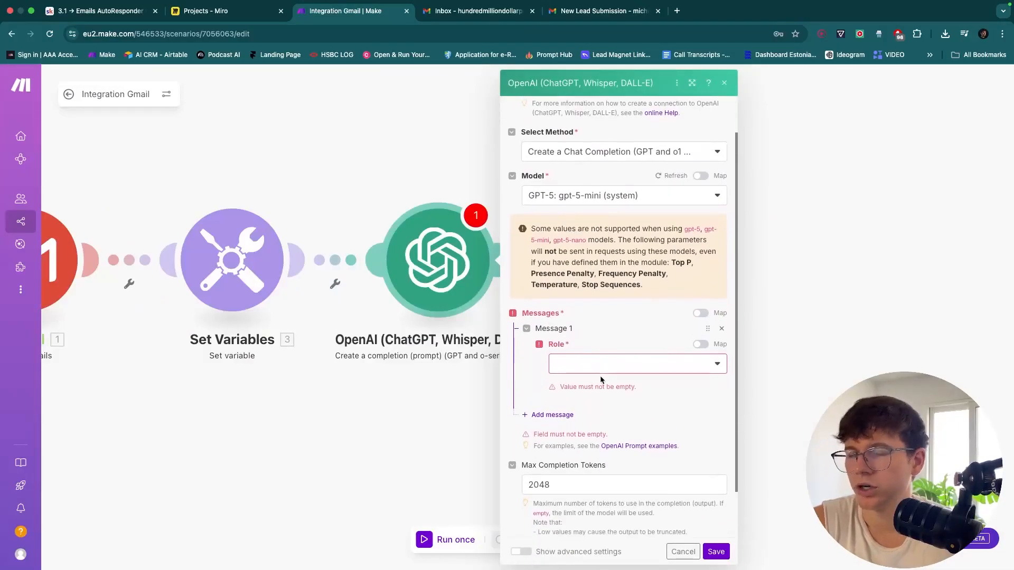
pyautogui.click(721, 328)
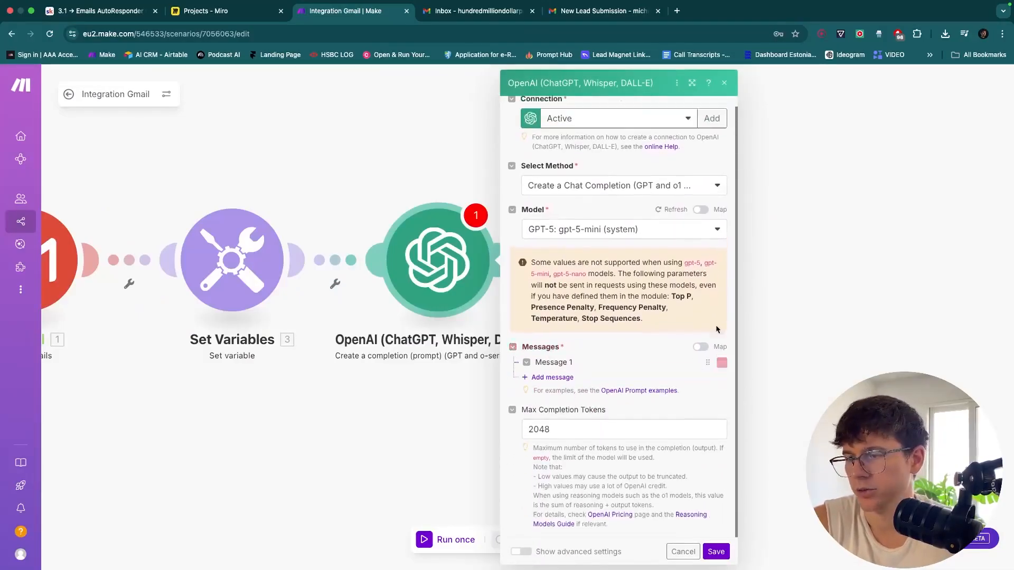
pyautogui.click(550, 375)
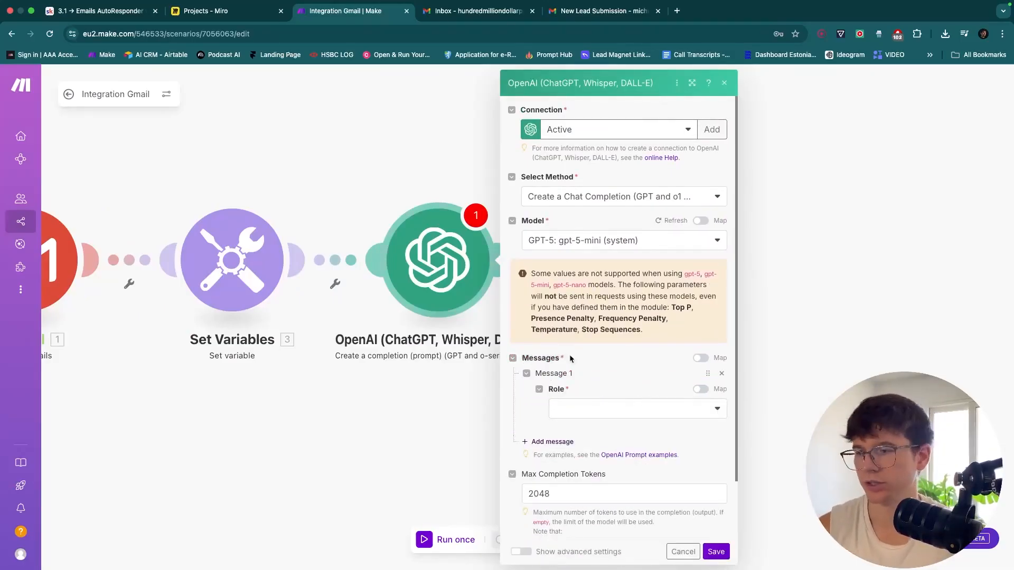
pyautogui.scroll(-1, 570, 358)
pyautogui.click(576, 359)
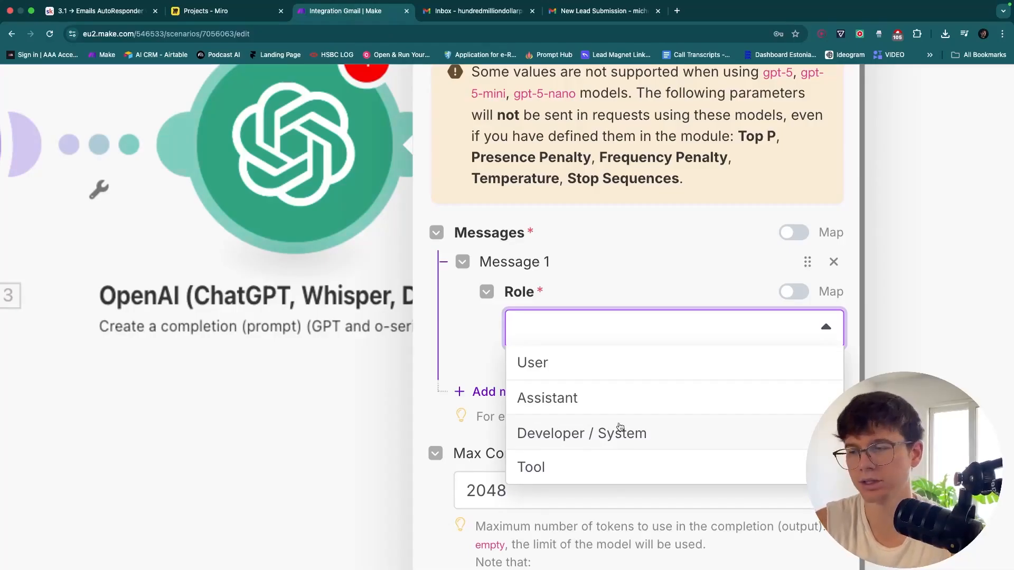
pyautogui.click(592, 469)
pyautogui.press('super+0')
pyautogui.scroll(-2, 611, 430)
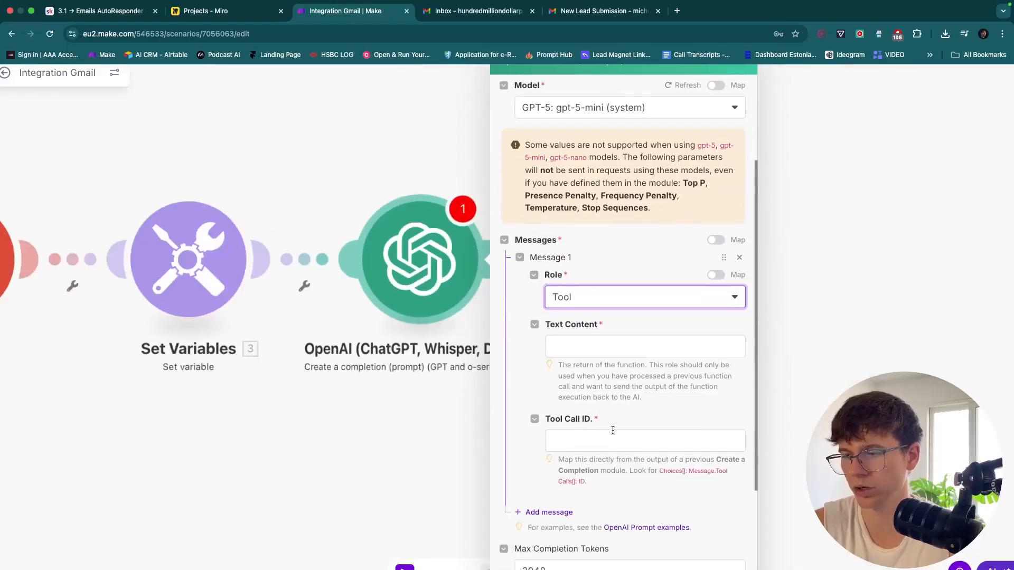
pyautogui.click(740, 257)
pyautogui.press('super+minus')
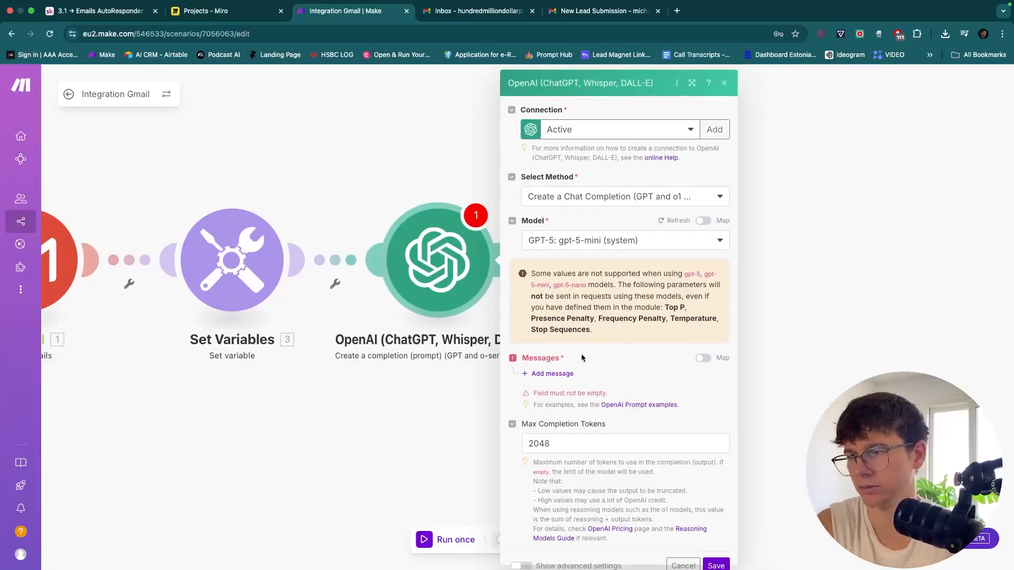
# Add Message 1 as Developer / System with text 'You are a helpful intelligent email writing assistant'
pyautogui.click(552, 374)
pyautogui.click(609, 410)
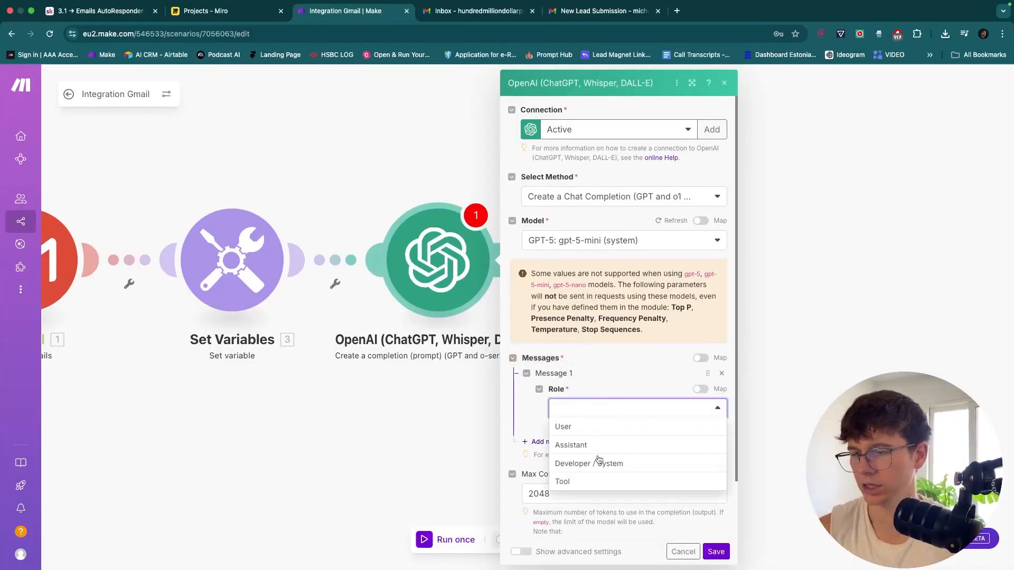
pyautogui.click(612, 464)
pyautogui.click(596, 452)
pyautogui.write('You are a helpful intee')
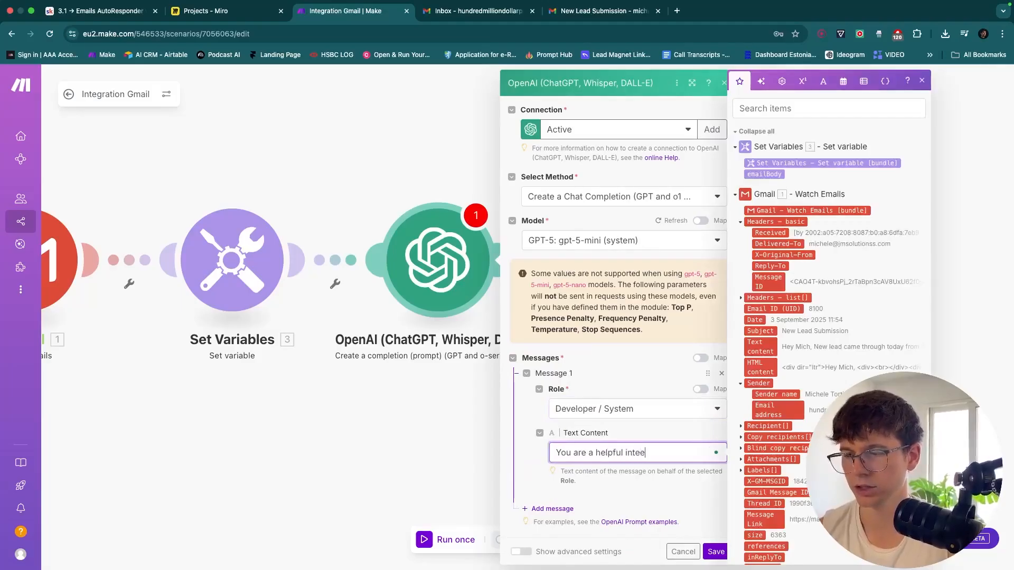
pyautogui.press('BackSpace')
pyautogui.write('ll')
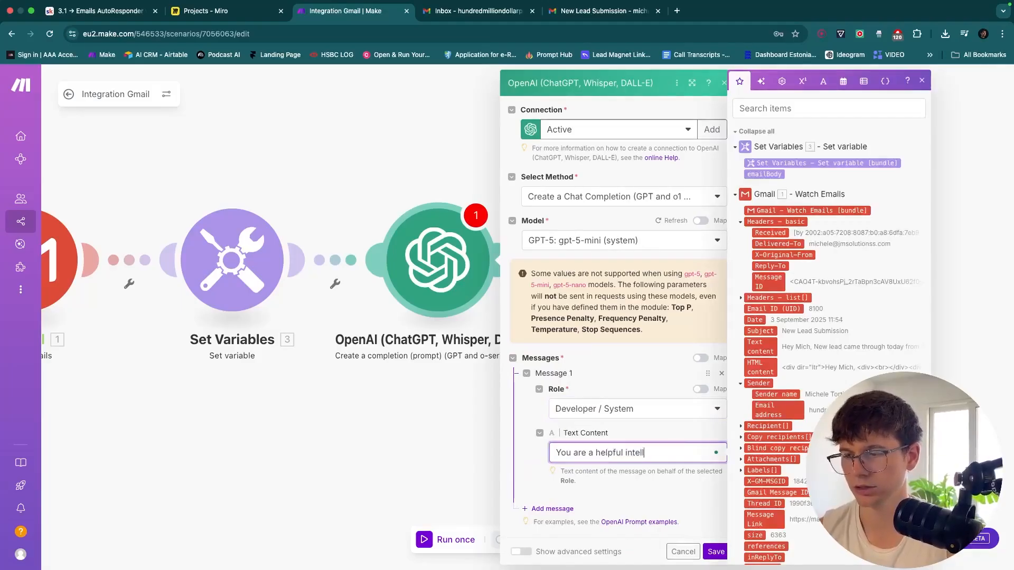
pyautogui.write('igent email wr')
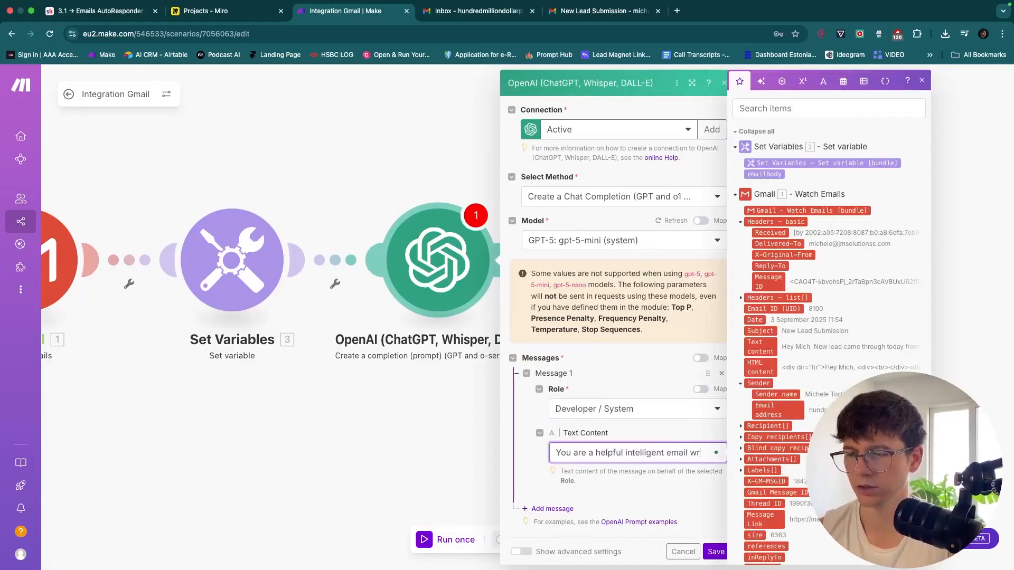
pyautogui.write('iting assistant')
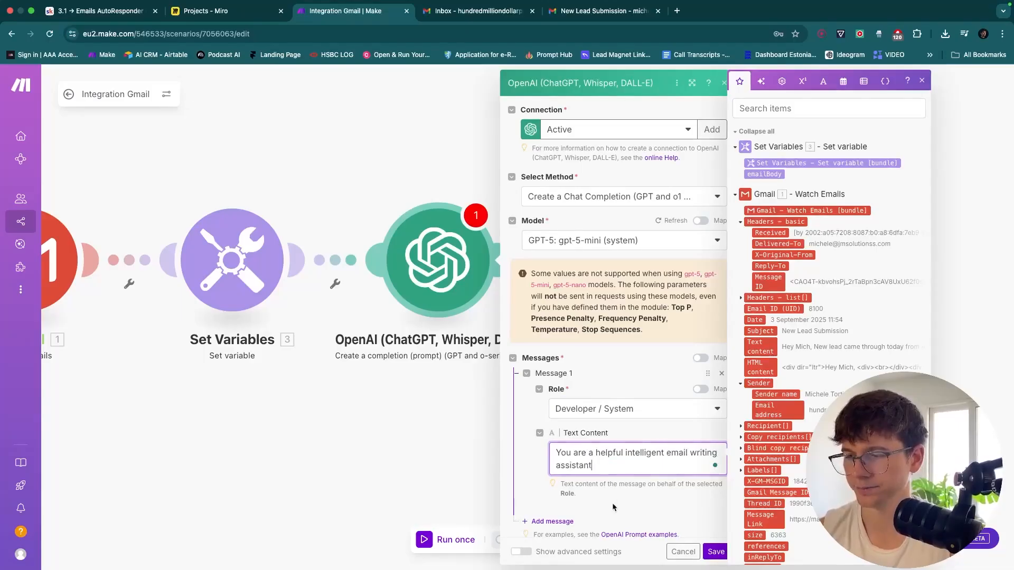
pyautogui.click(609, 496)
pyautogui.scroll(-3, 612, 503)
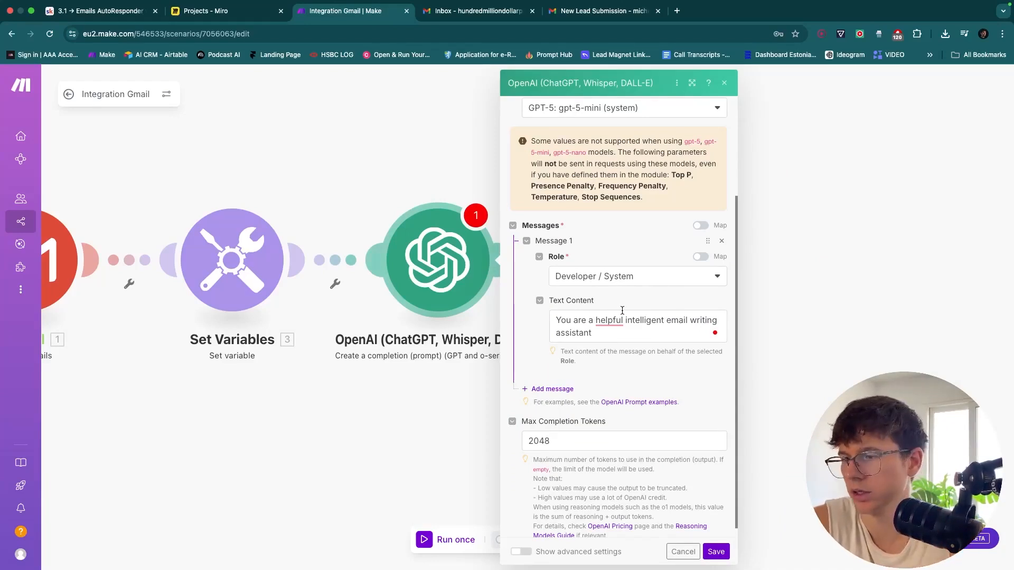
pyautogui.scroll(-1, 622, 311)
pyautogui.scroll(4, 660, 311)
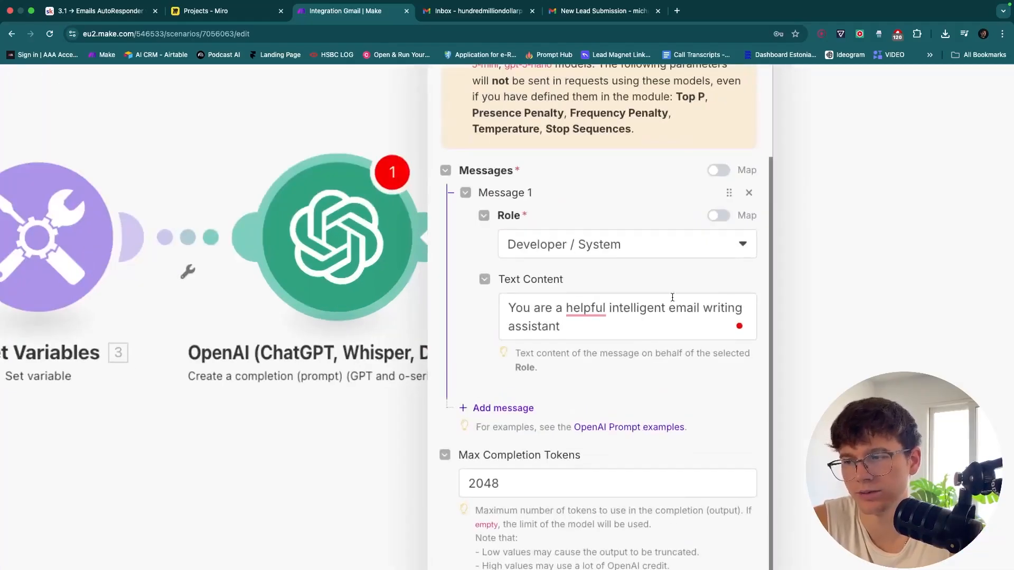
pyautogui.scroll(-4, 672, 297)
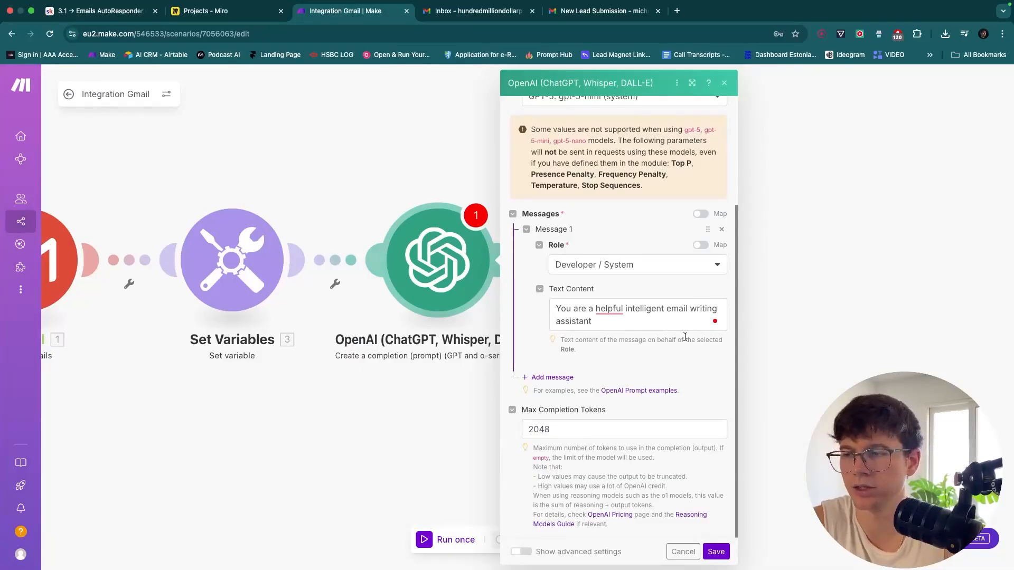
pyautogui.click(563, 377)
# Set the second message's role to User and open its Text Content field
pyautogui.click(592, 419)
pyautogui.click(590, 429)
pyautogui.scroll(-1, 590, 430)
pyautogui.click(589, 426)
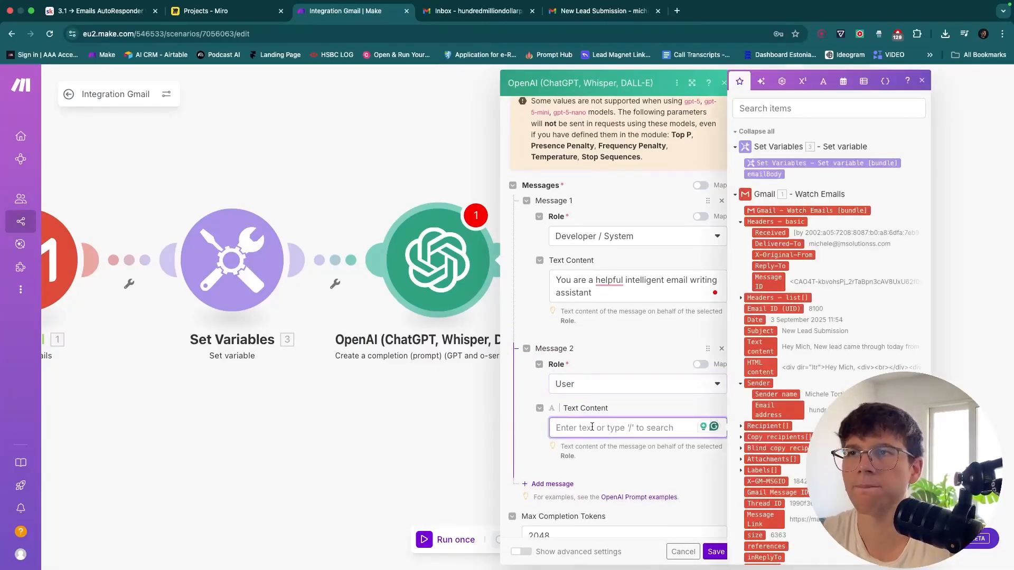
pyautogui.click(921, 81)
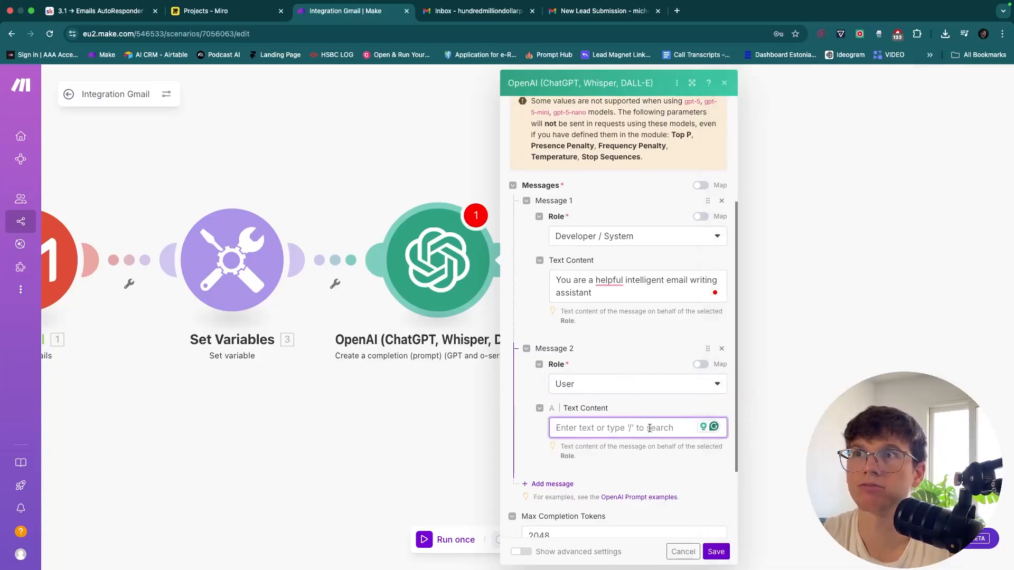
# Enter the user prompt asking for a personalised reply to each newly submitted lead based on their details
pyautogui.write('your')
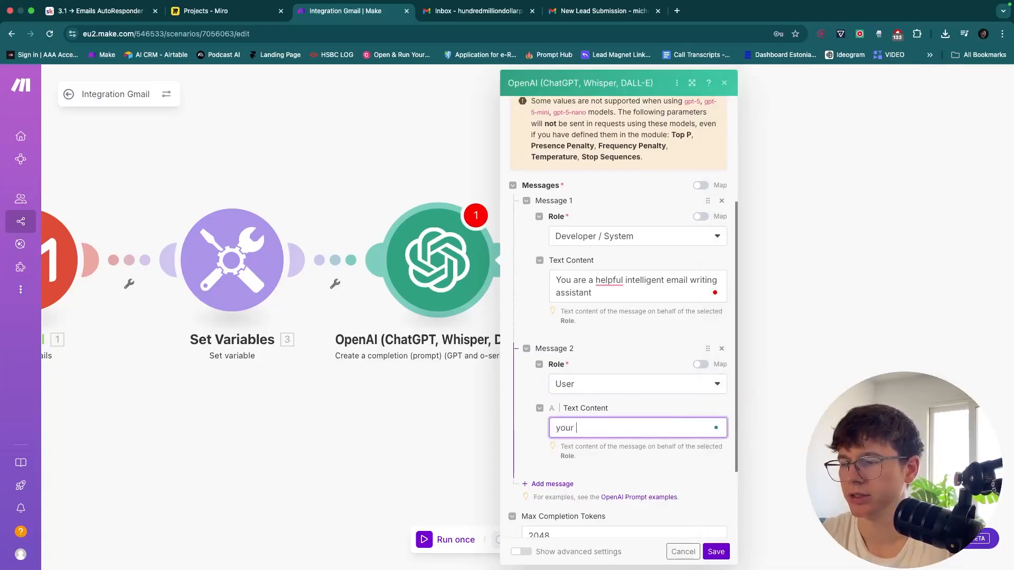
pyautogui.press('super+a')
pyautogui.write('We ')
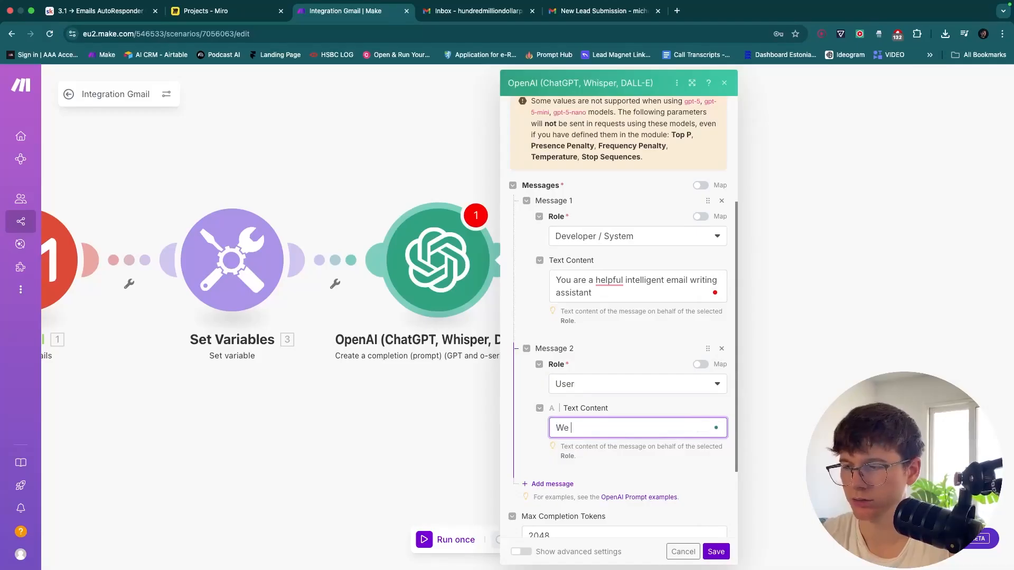
pyautogui.write('receive emails form')
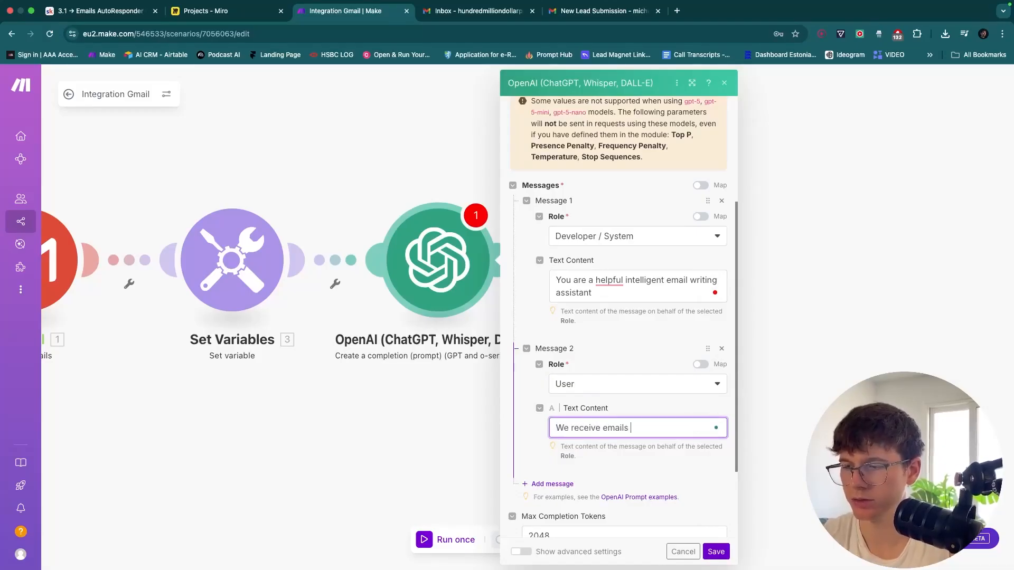
pyautogui.press('BackSpace')
pyautogui.press('BackSpace')
pyautogui.press('BackSpace')
pyautogui.write('when a new lead')
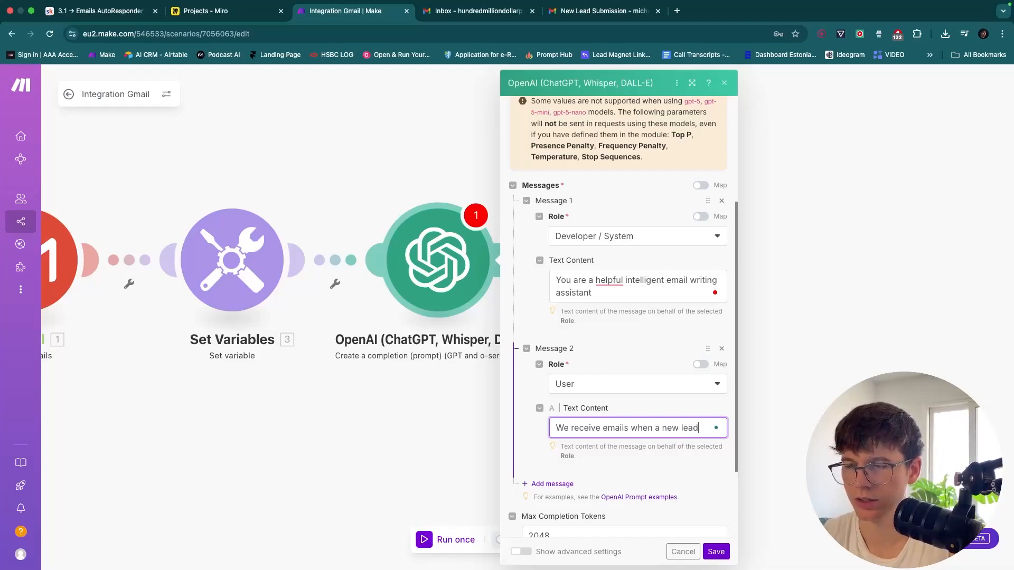
pyautogui.write(' is submitted ')
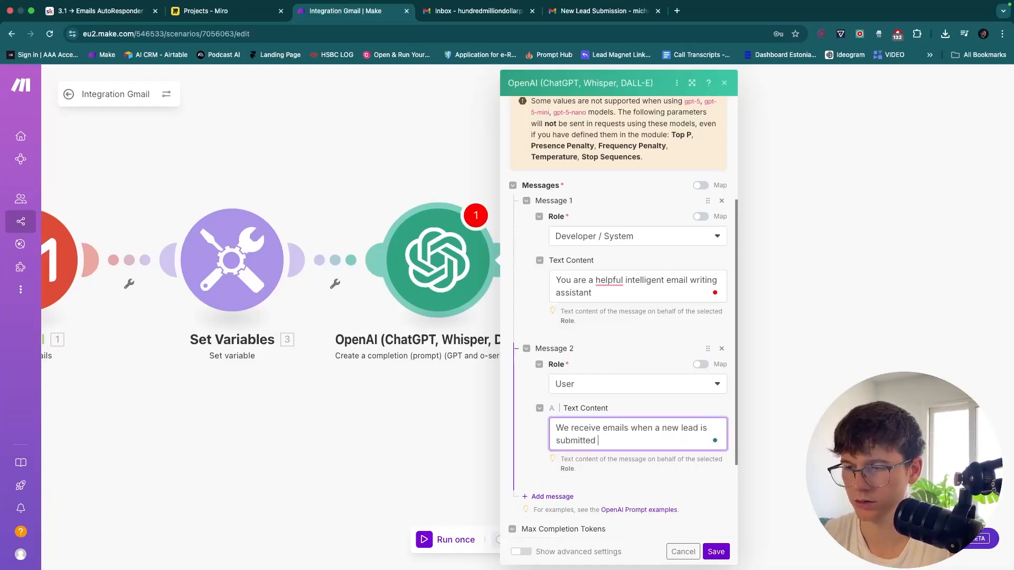
pyautogui.write('. Your ')
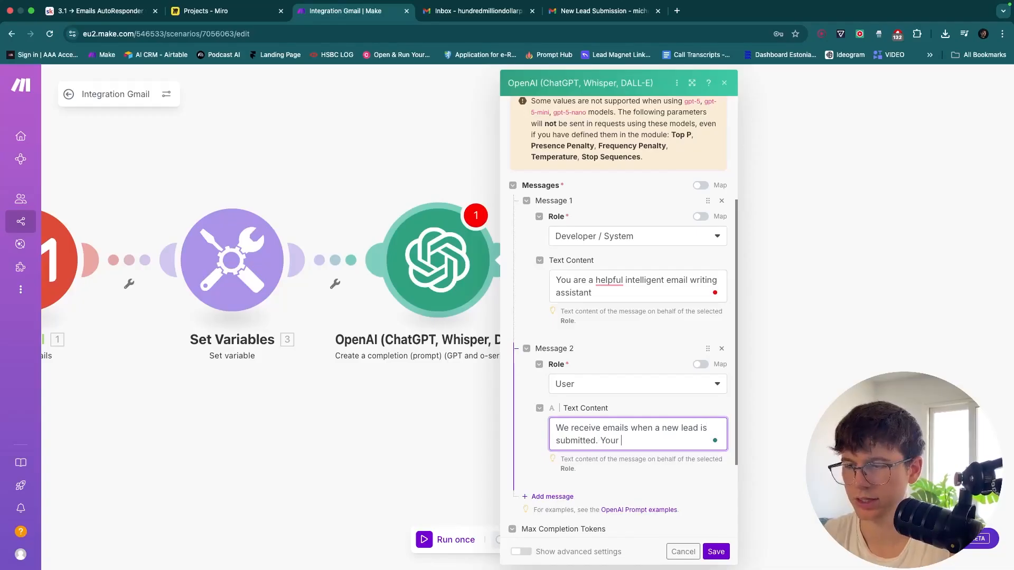
pyautogui.write('task is to genera')
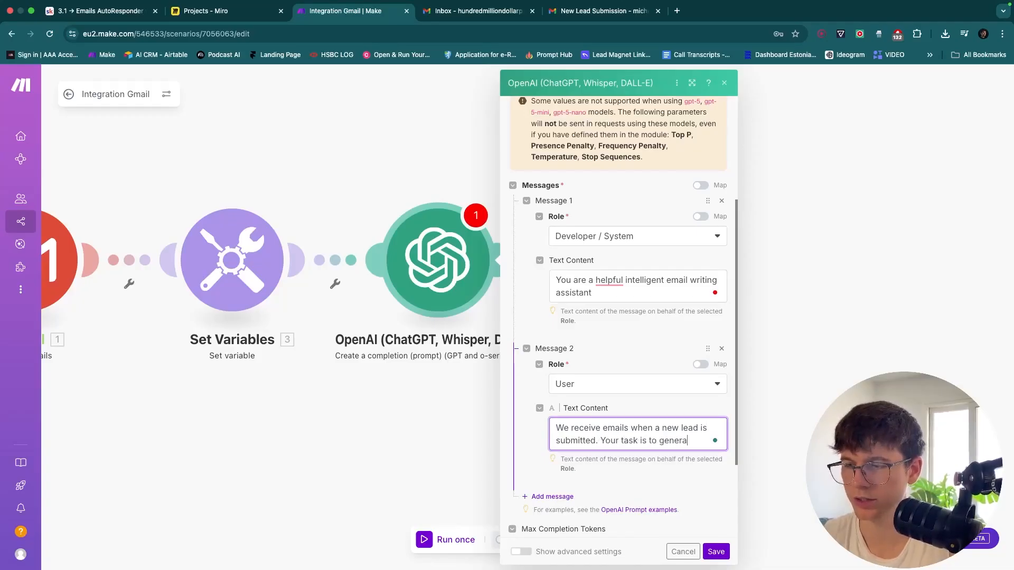
pyautogui.write('te a personalised epl')
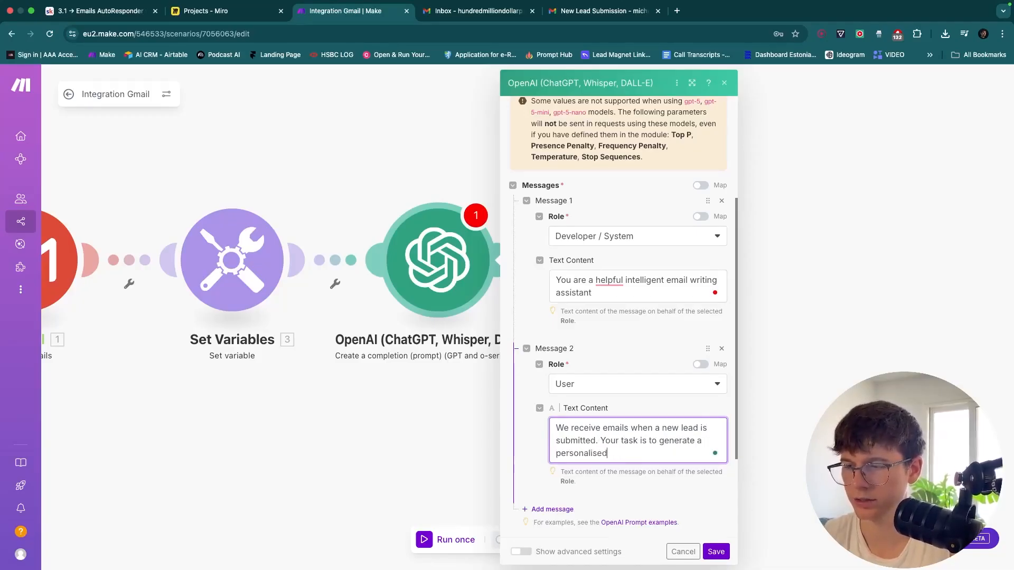
pyautogui.press('BackSpace')
pyautogui.press('BackSpace')
pyautogui.press('BackSpace')
pyautogui.write('reply based on')
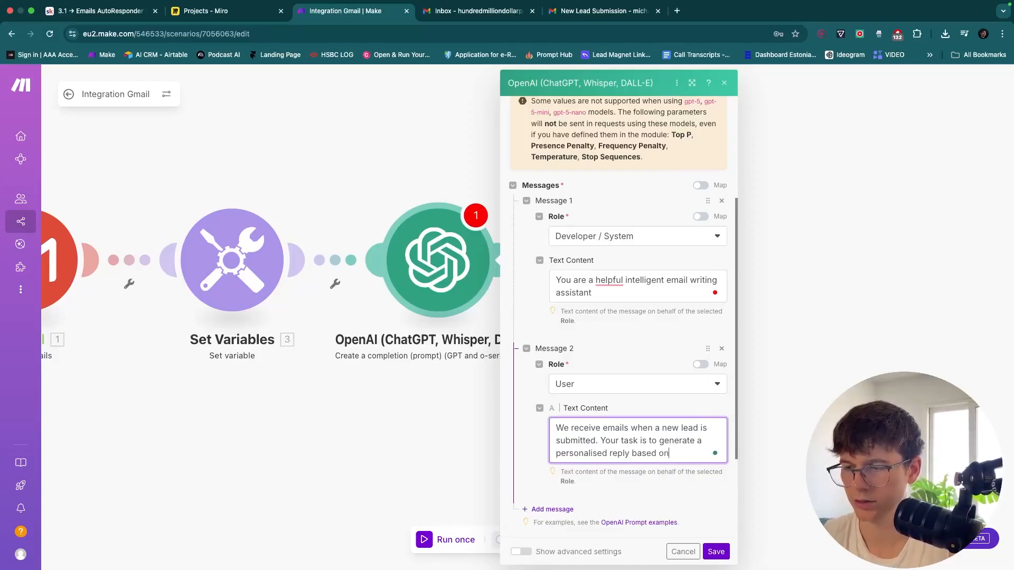
pyautogui.write(' their details')
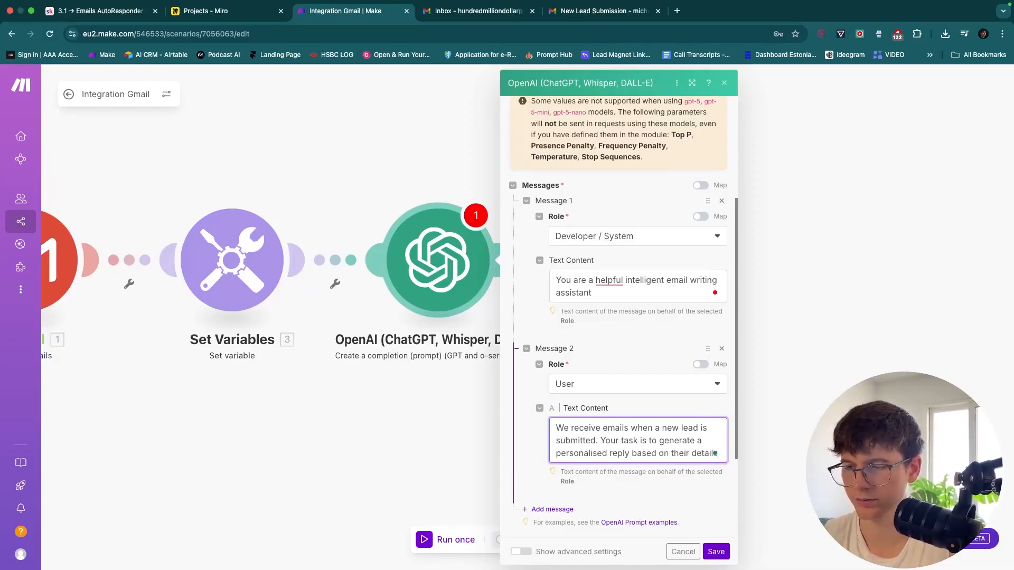
pyautogui.write('>')
pyautogui.press('Return')
pyautogui.press('Return')
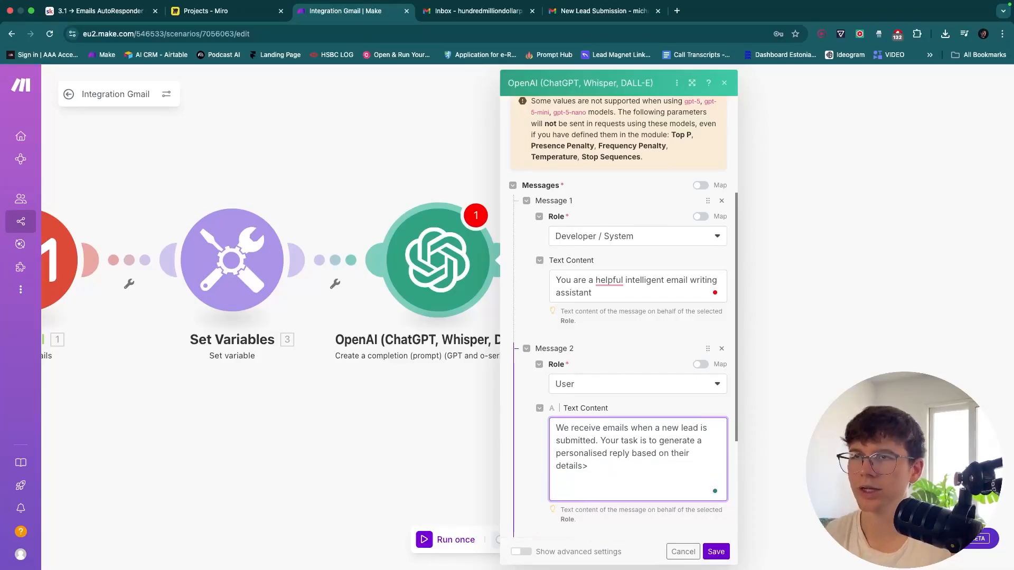
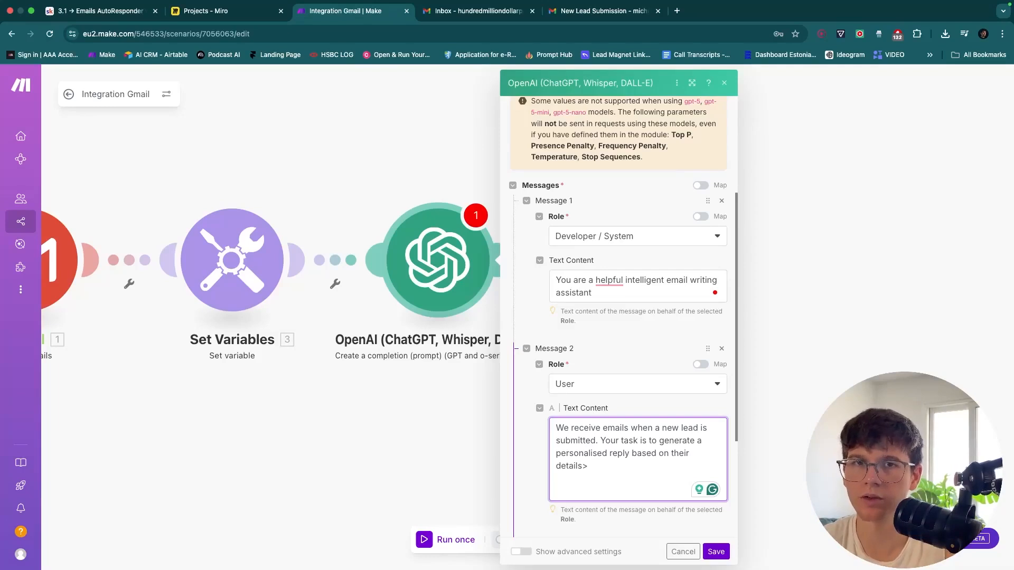
# Replace the stray '>' after the prompt's last sentence with a full stop and start a new line
pyautogui.scroll(-2, 657, 459)
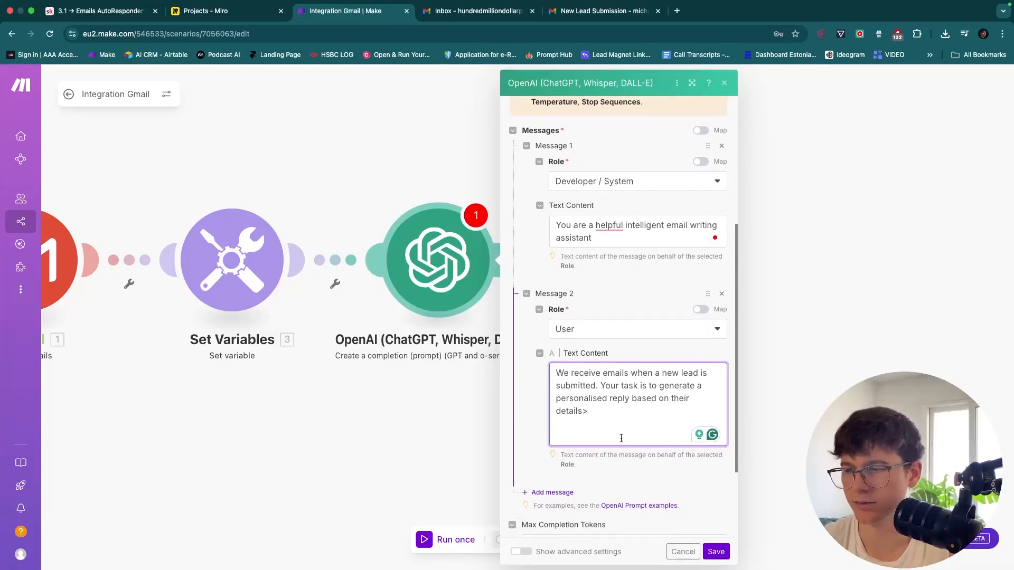
pyautogui.click(597, 414)
pyautogui.press('BackSpace')
pyautogui.write('.')
pyautogui.press('Return')
pyautogui.press('Return')
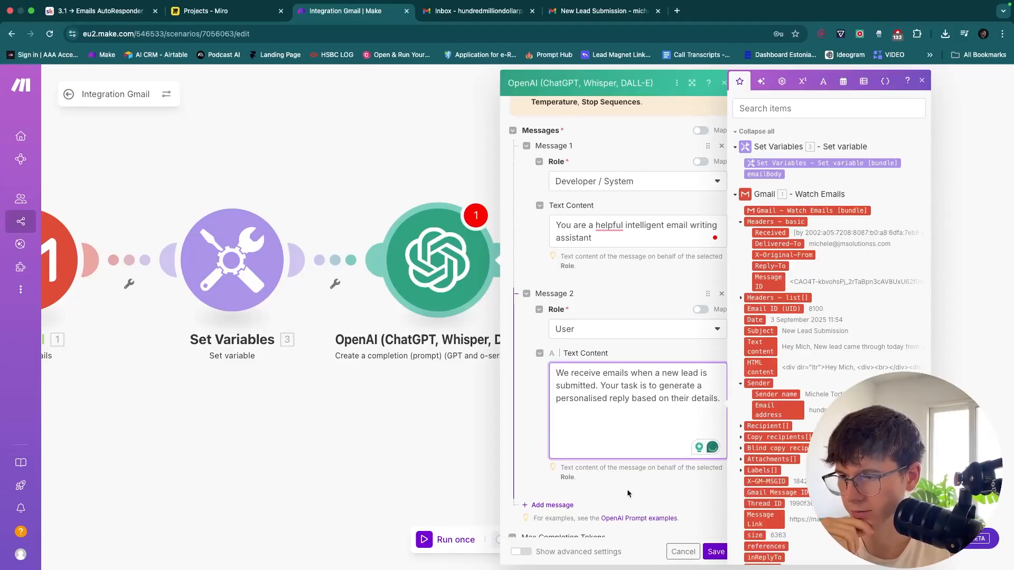
# Type the 'Email Template:' heading followed by the greeting 'Hey {firstName},'
pyautogui.write('Email ')
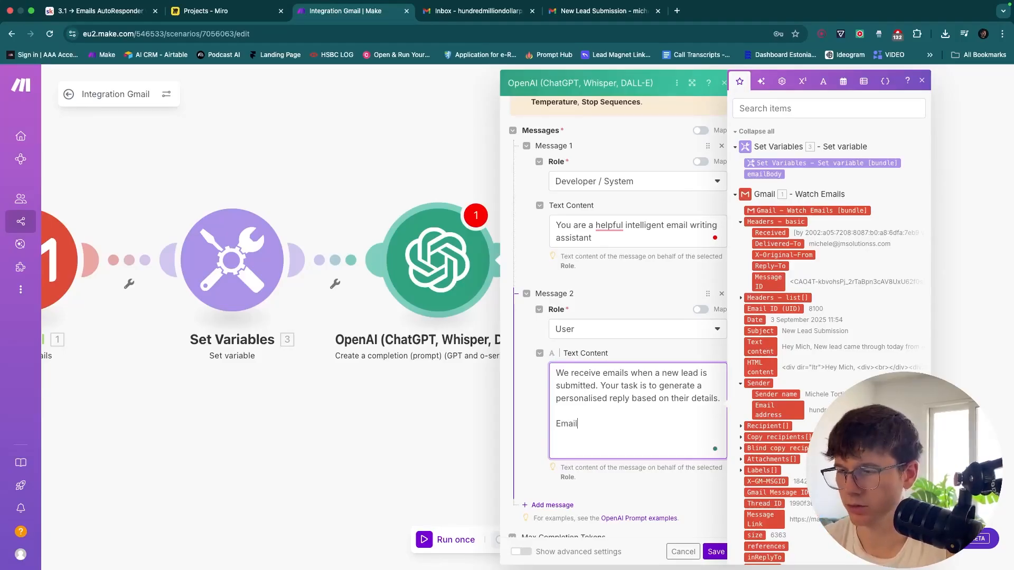
pyautogui.write('Template')
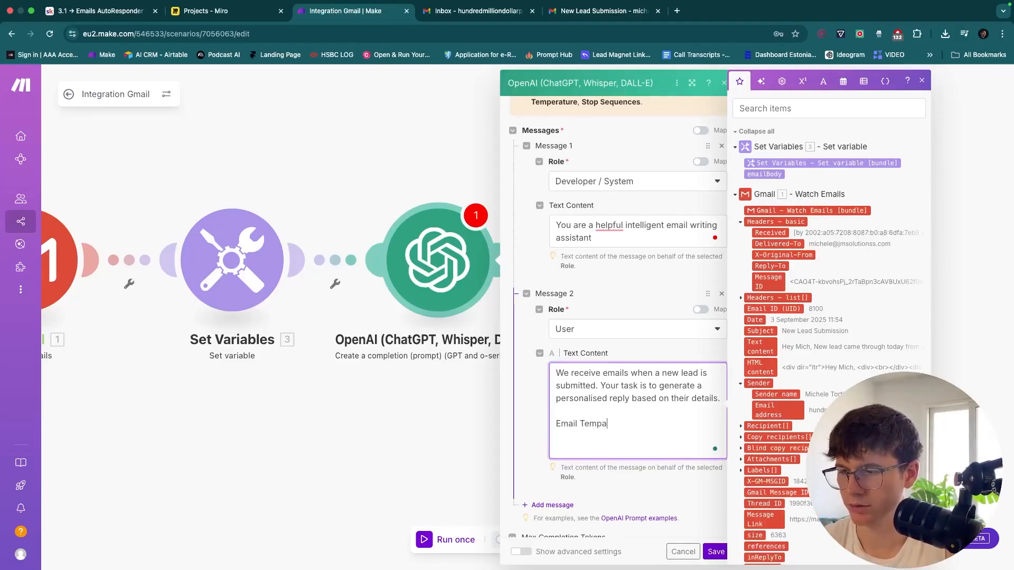
pyautogui.write(':')
pyautogui.press('Return')
pyautogui.press('Return')
pyautogui.write('Hey')
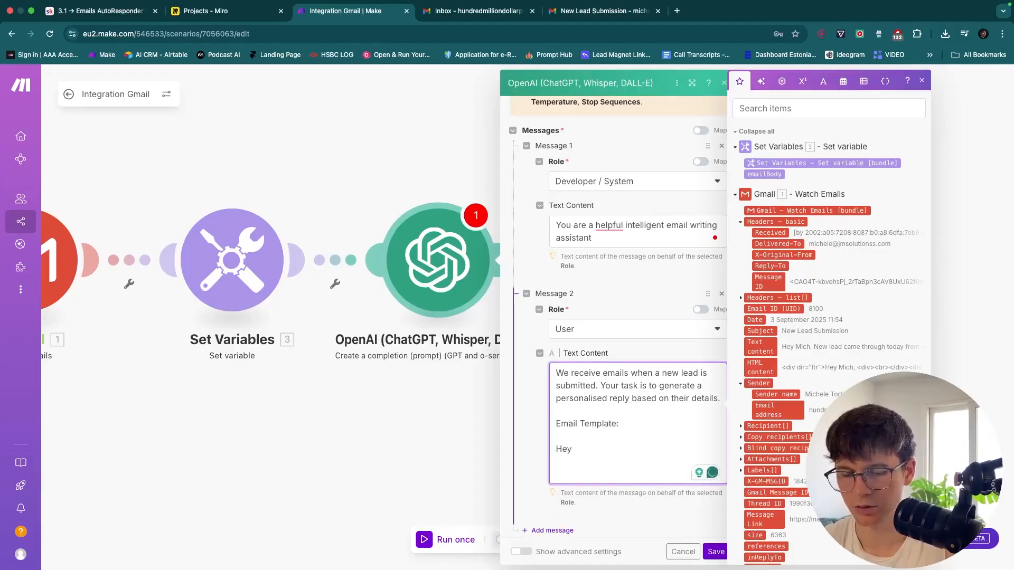
pyautogui.write(' {first')
pyautogui.press('BackSpace')
pyautogui.press('BackSpace')
pyautogui.press('BackSpace')
pyautogui.press('BackSpace')
pyautogui.press('BackSpace')
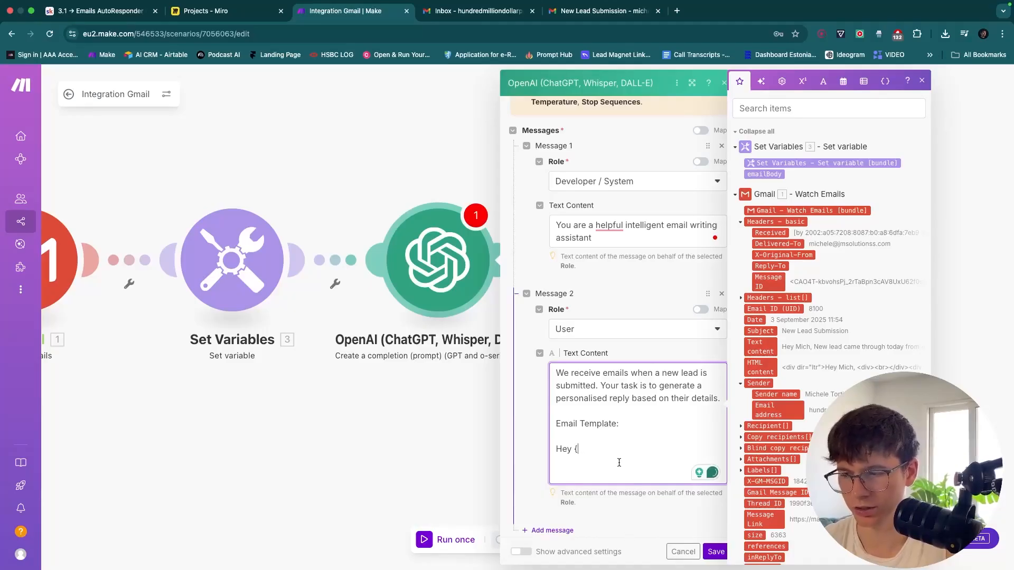
pyautogui.write('{firs')
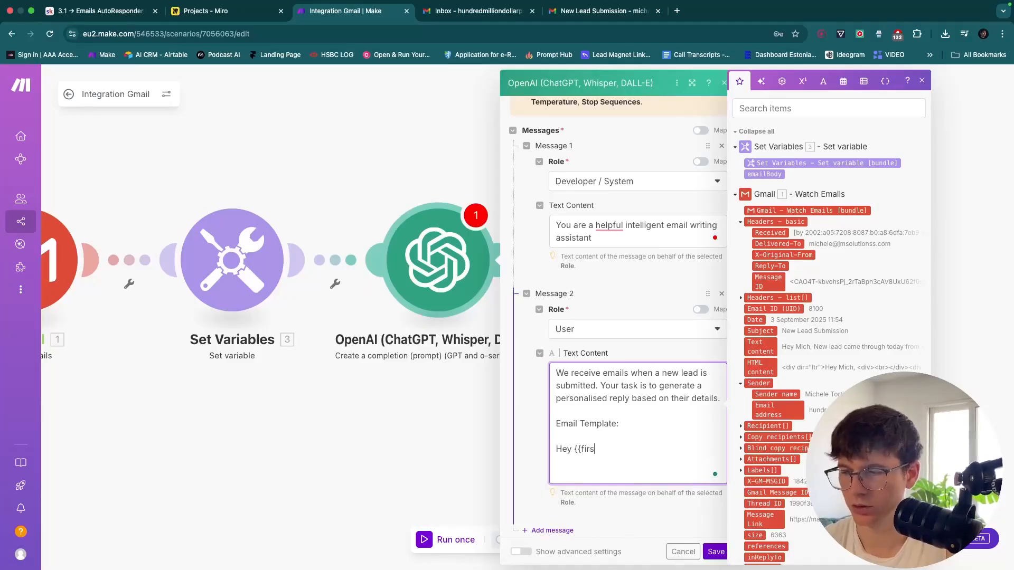
pyautogui.write('tName}}')
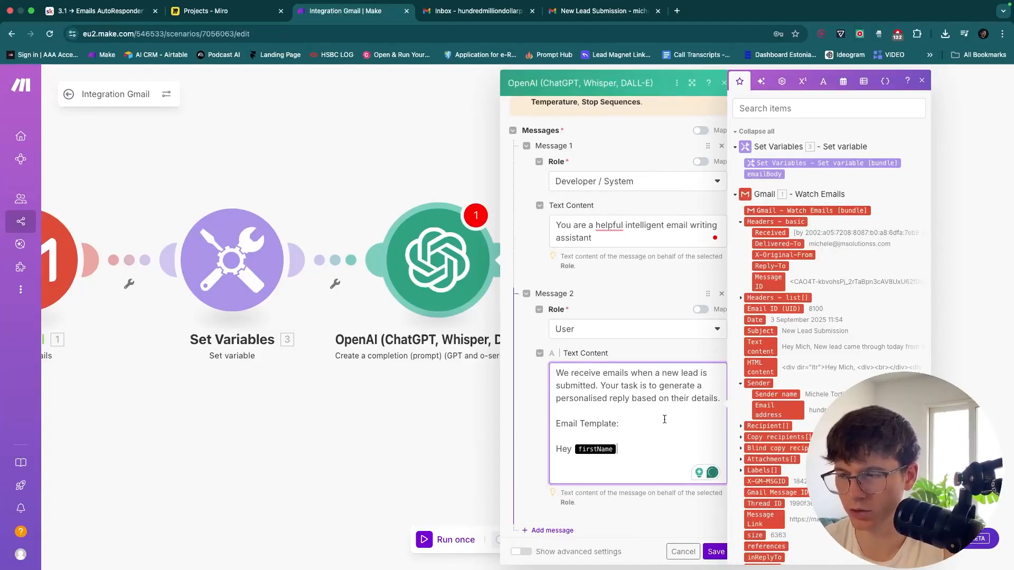
pyautogui.press('BackSpace')
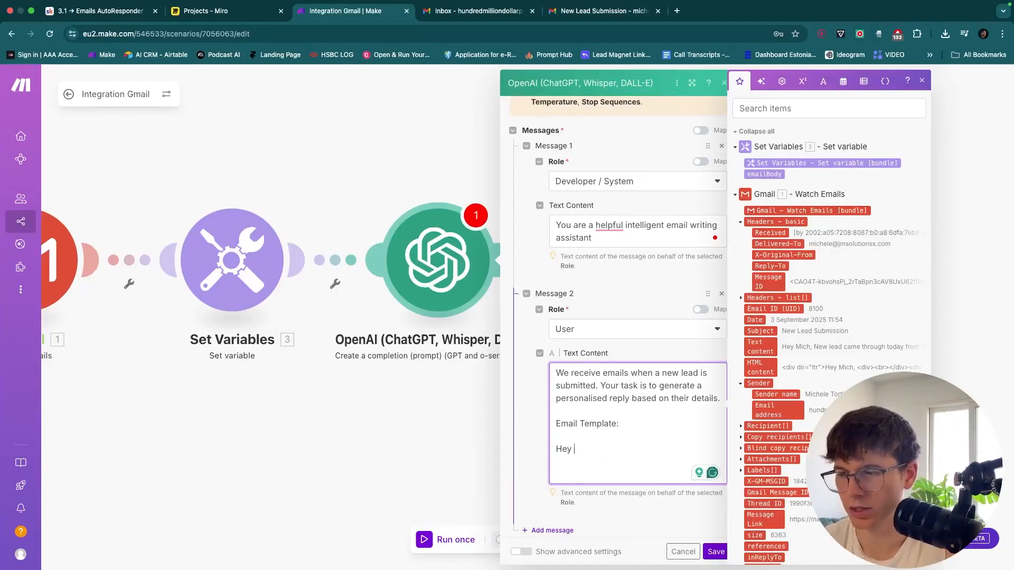
pyautogui.write('{firstName}')
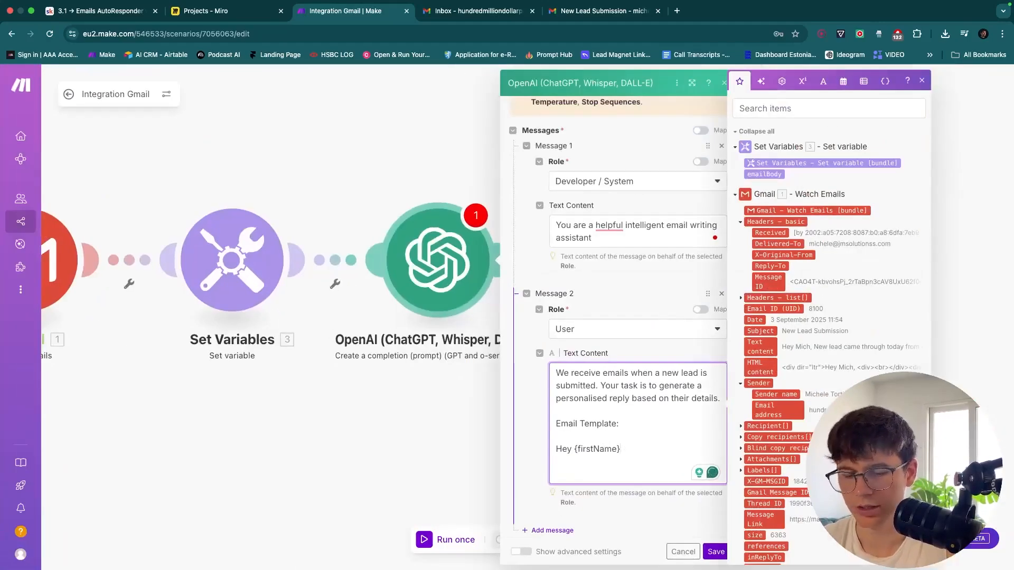
pyautogui.write(',')
pyautogui.press('Return')
pyautogui.press('Return')
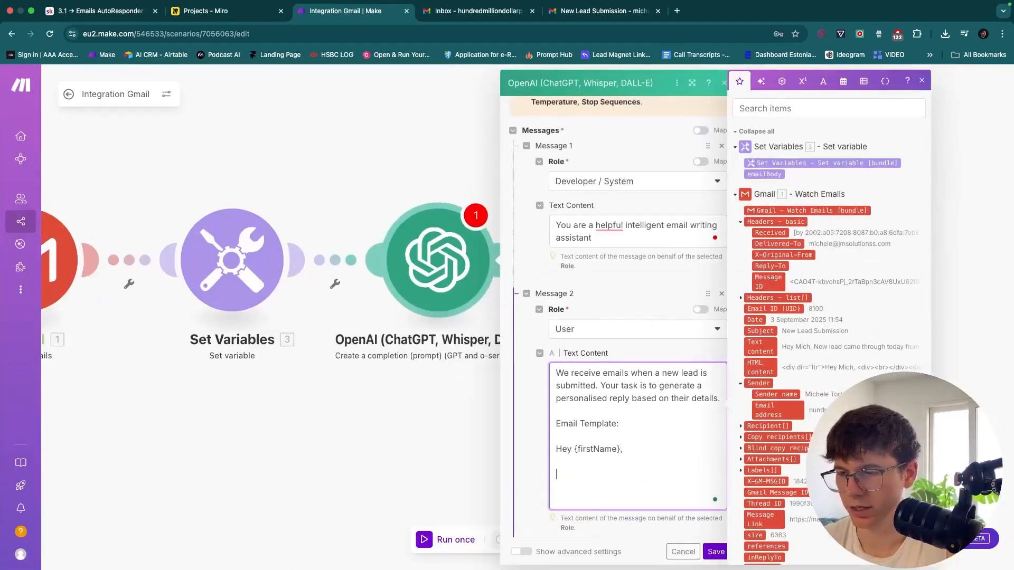
# Add the line 'Appreciate you booking in a call with us and super pumped to meet you.'
pyautogui.write('Lovet ')
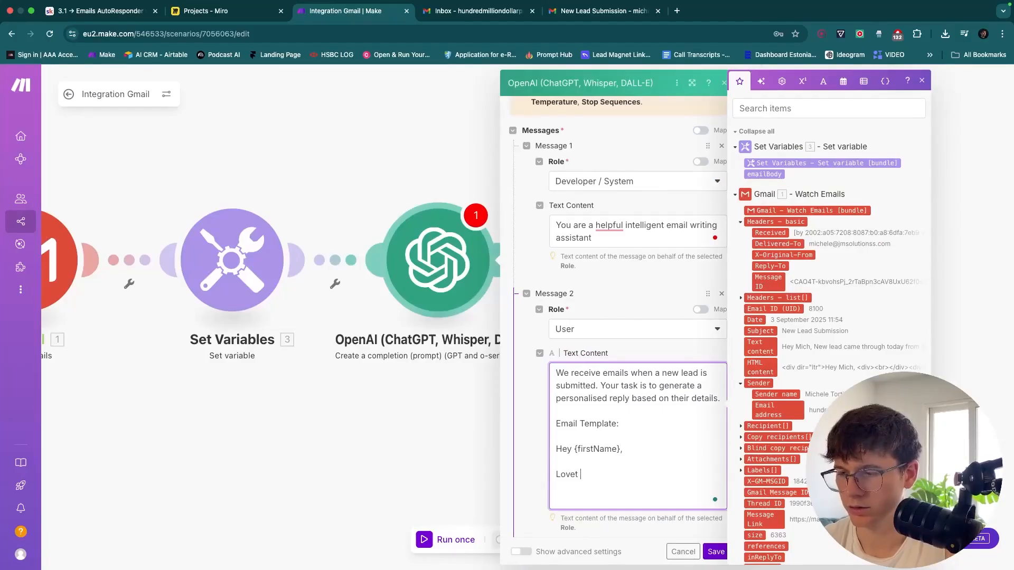
pyautogui.press('BackSpace')
pyautogui.press('BackSpace')
pyautogui.write(' to see')
pyautogui.press('super+shift+Left')
pyautogui.write('Appreciate you ')
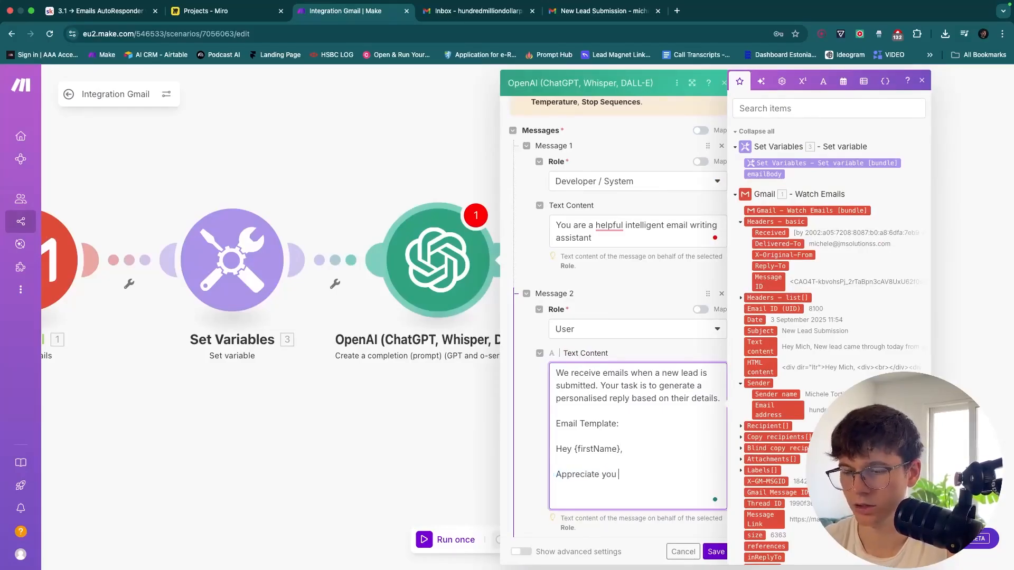
pyautogui.write('booking in a call with us and super pumped to meet you.')
pyautogui.press('Return')
pyautogui.press('Return')
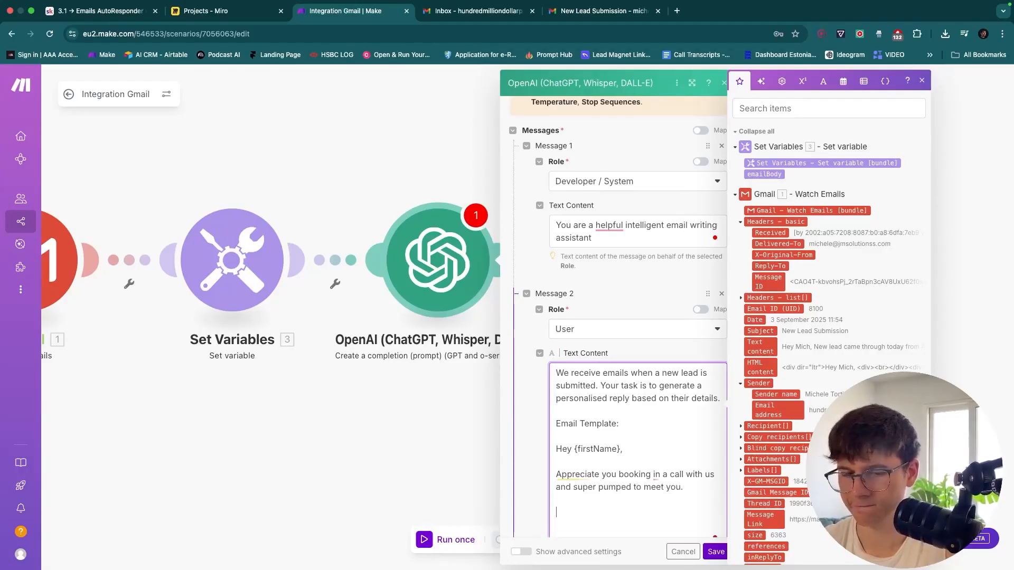
# Add 'Also saw that you're looking for {desire}, which we can definitely help with'
pyautogui.write('Also saw ')
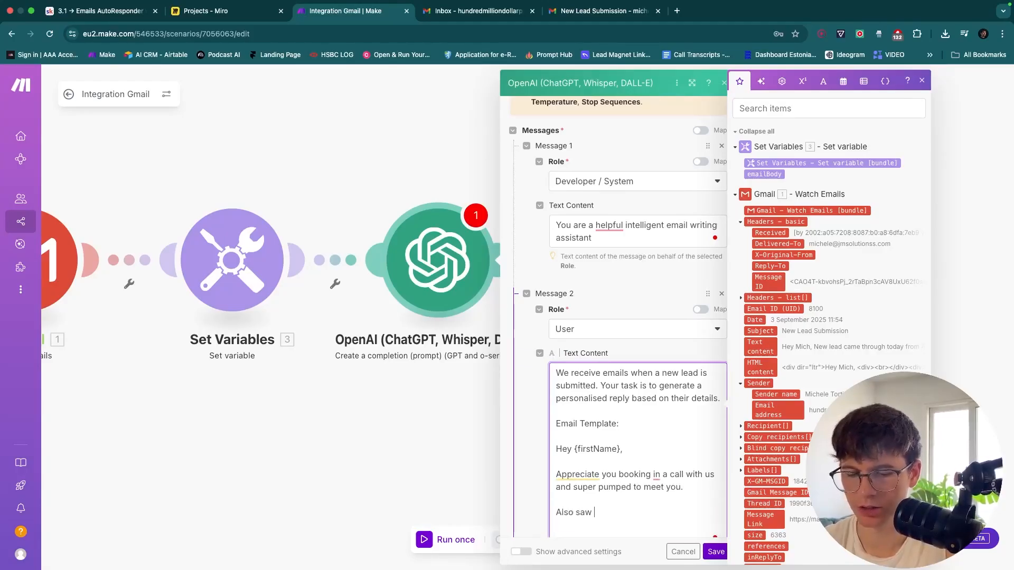
pyautogui.write("that you're l")
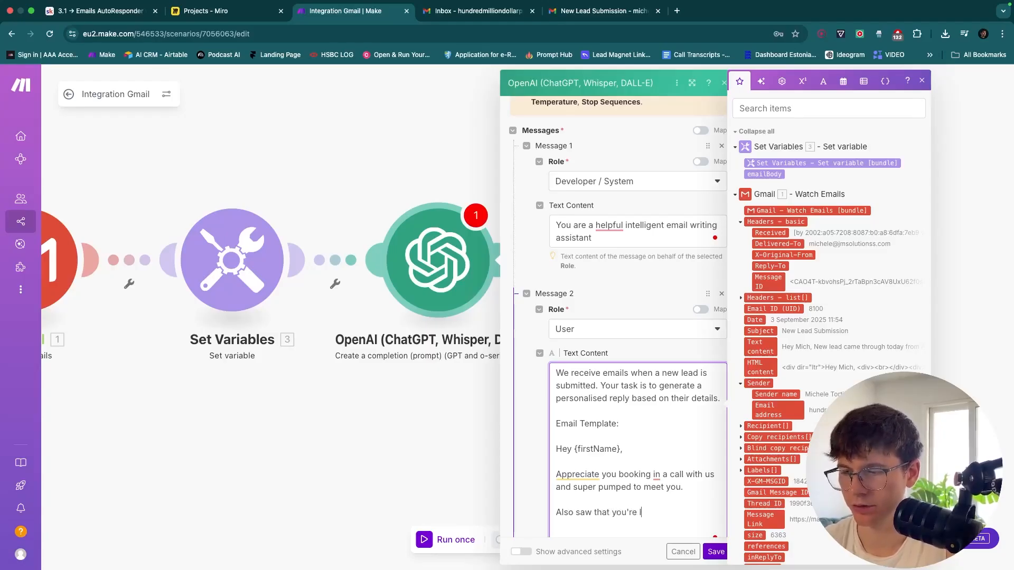
pyautogui.write('ooking for ')
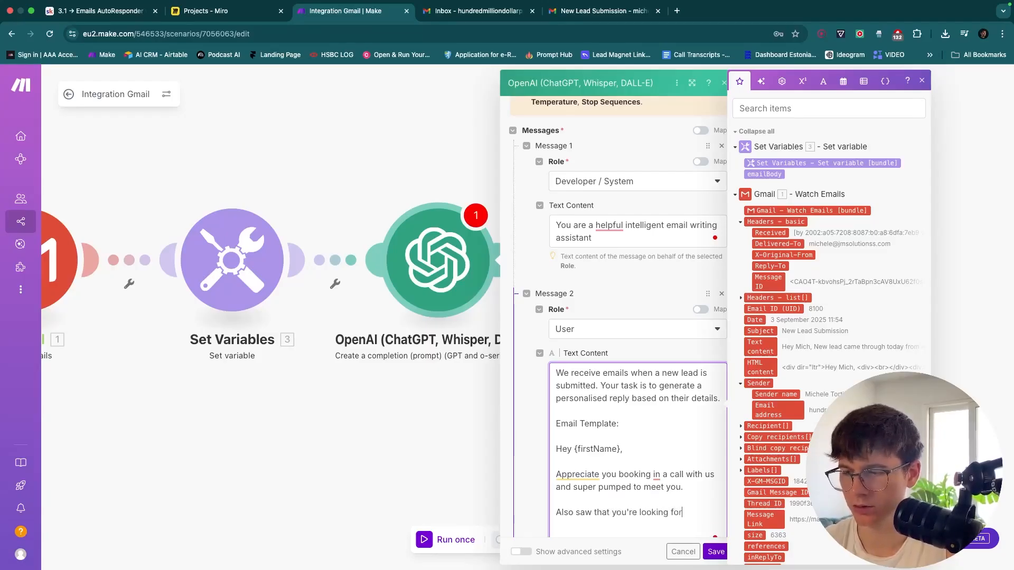
pyautogui.write('{desire}')
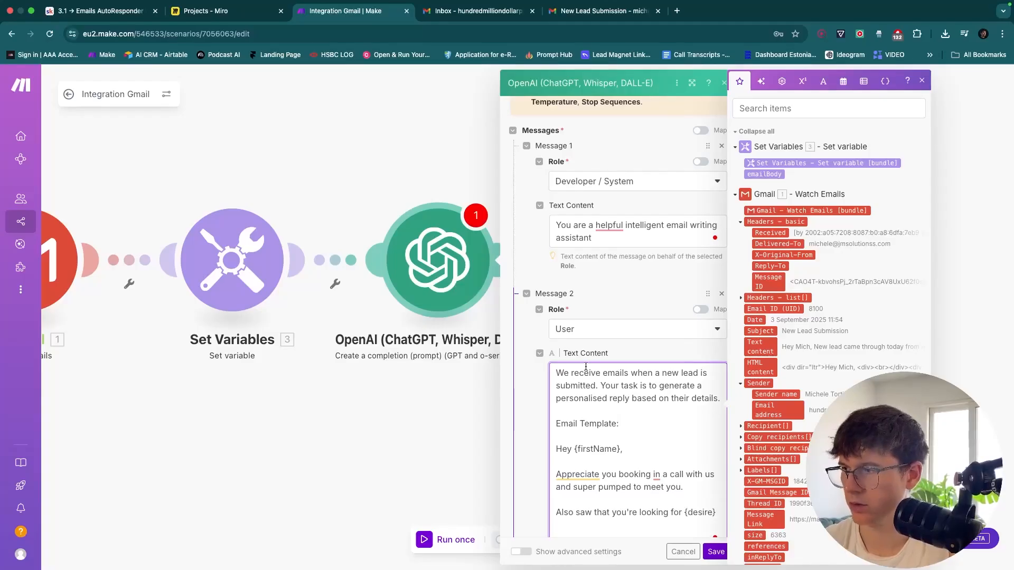
pyautogui.scroll(-5, 586, 366)
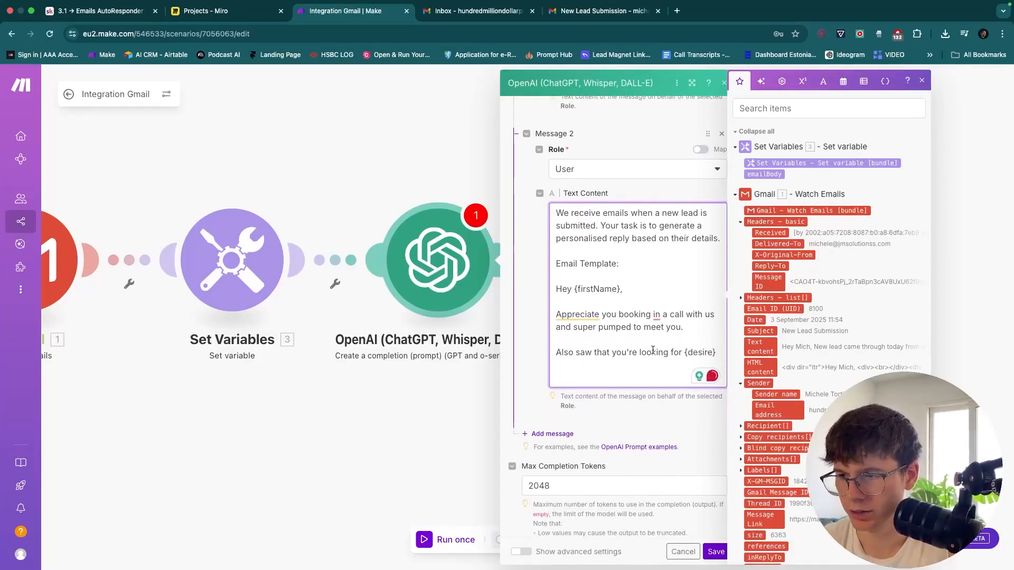
pyautogui.write(', and')
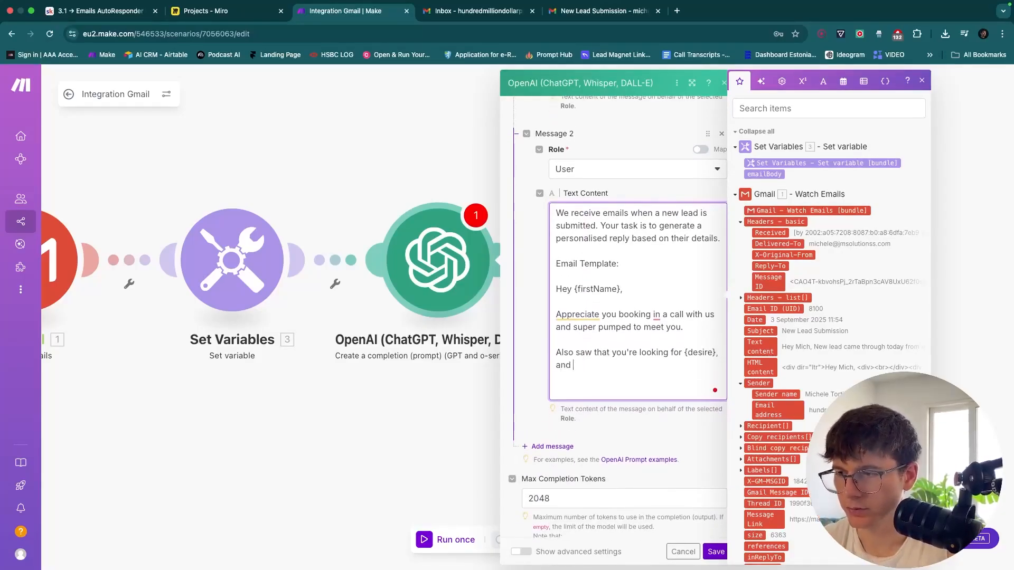
pyautogui.hotkey('alt', 'shift', 'Left')
pyautogui.press('BackSpace')
pyautogui.write('which is d')
pyautogui.press('BackSpace')
pyautogui.hotkey('alt', 'BackSpace')
pyautogui.write('we c')
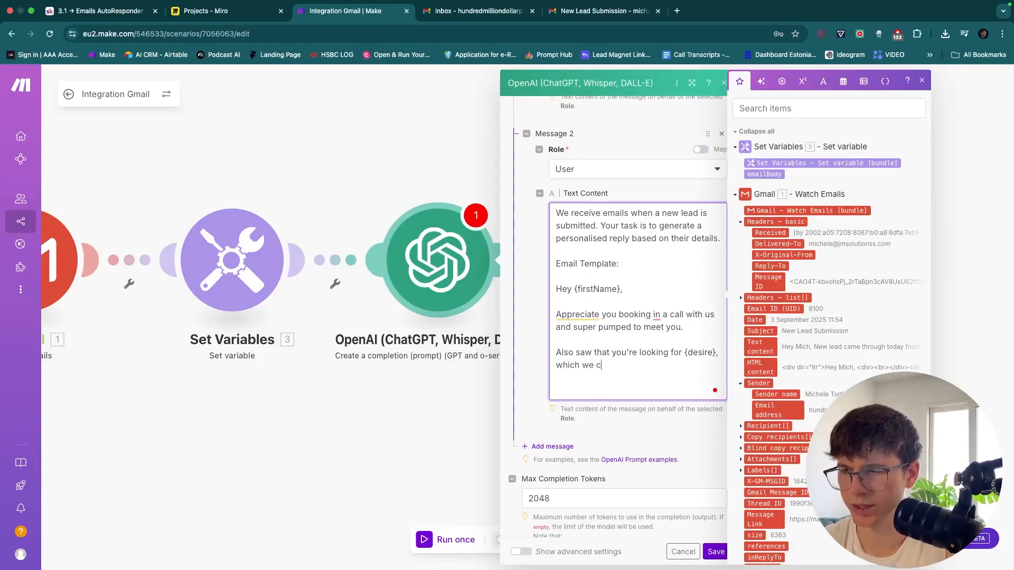
pyautogui.write('an definitely help wth')
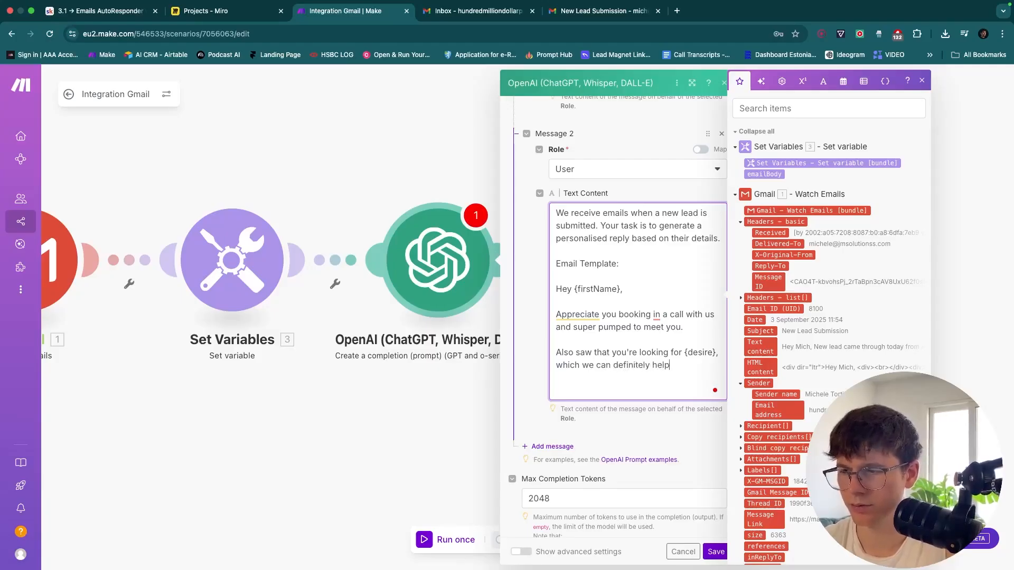
pyautogui.press('BackSpace')
pyautogui.press('BackSpace')
pyautogui.write('ith.')
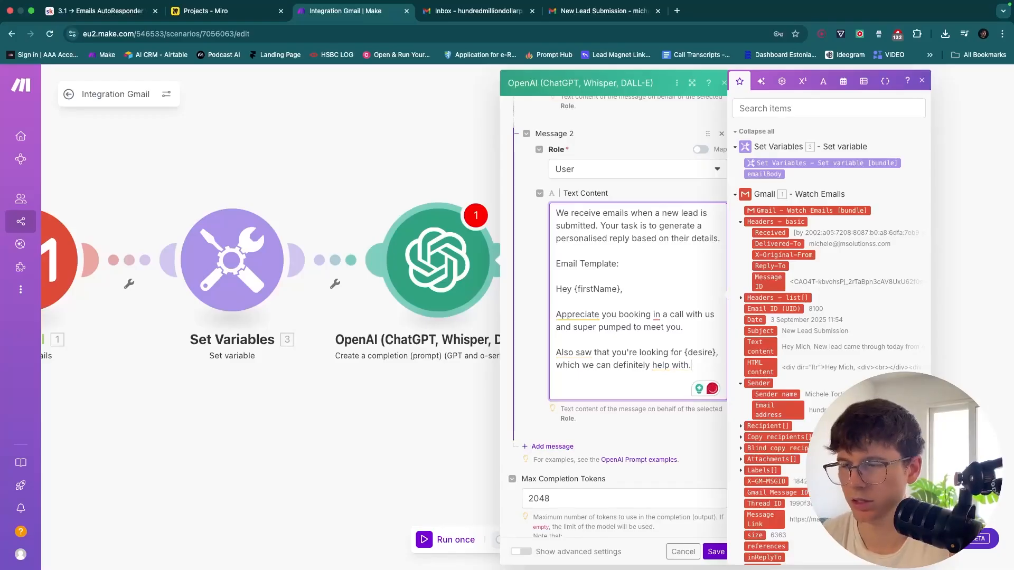
pyautogui.press('Return')
pyautogui.press('Return')
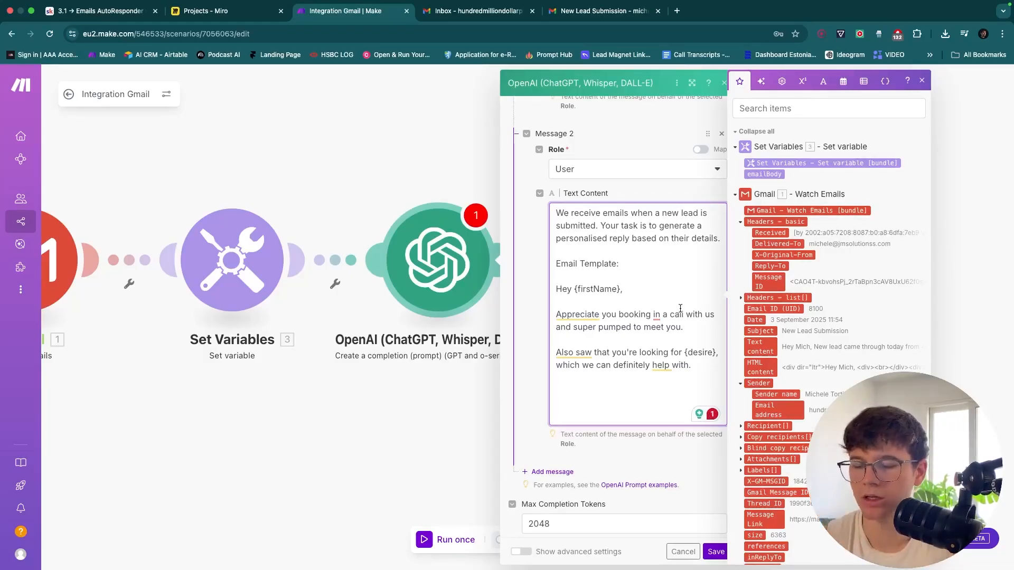
# Add the closing 'Thanks again and looking forward to our call' and a 'Cheers,' sign-off with the sender's name
pyautogui.write('Appre')
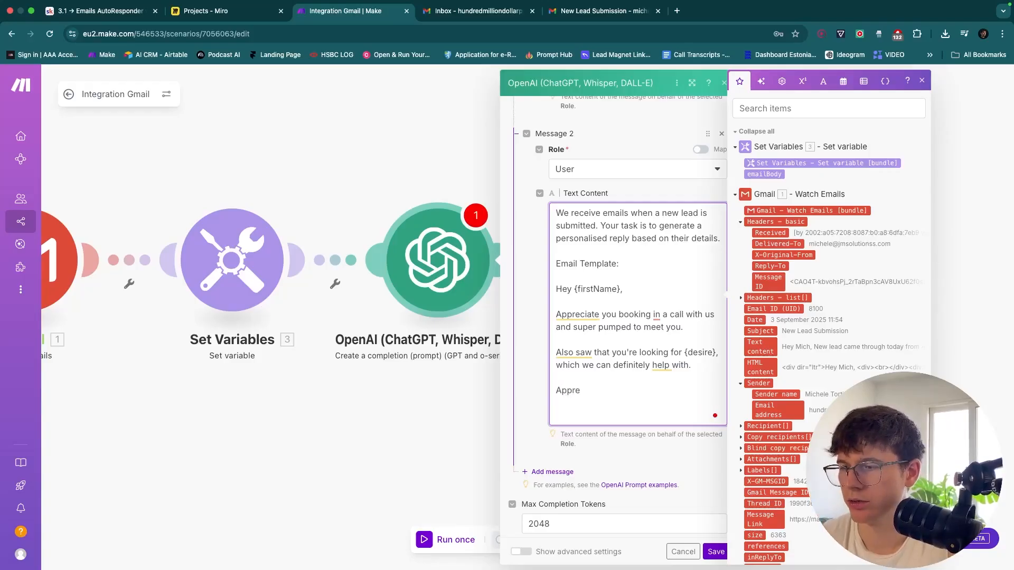
pyautogui.hotkey('shift', 'alt', 'Left')
pyautogui.press('BackSpace')
pyautogui.write('Thanks again')
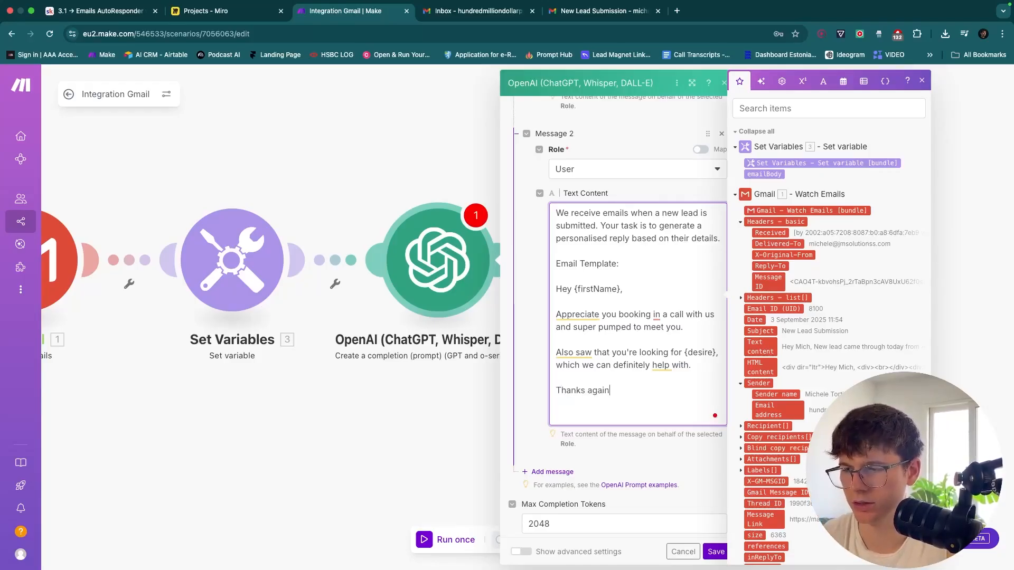
pyautogui.write(' and looking forw')
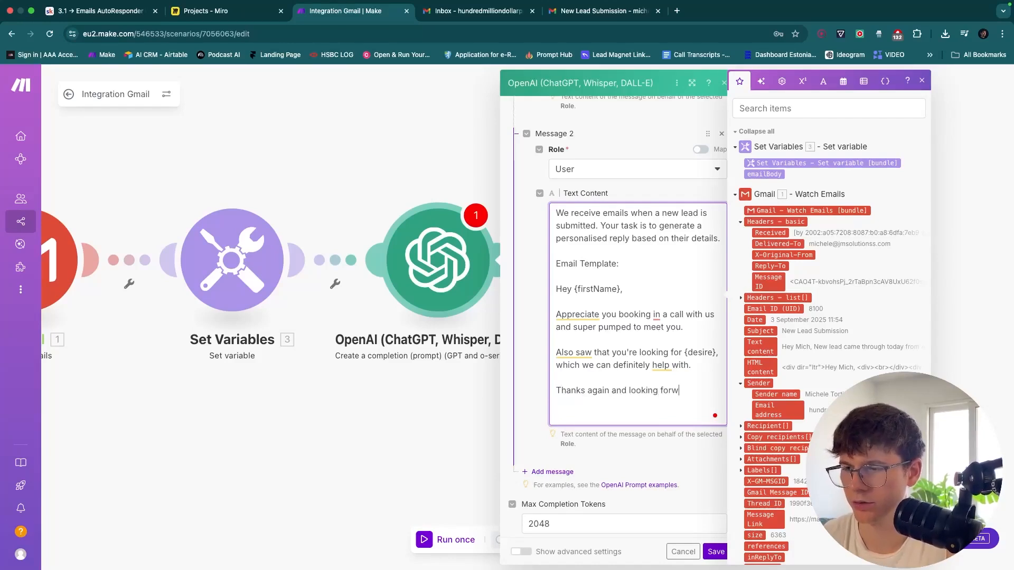
pyautogui.write('ard to our call.')
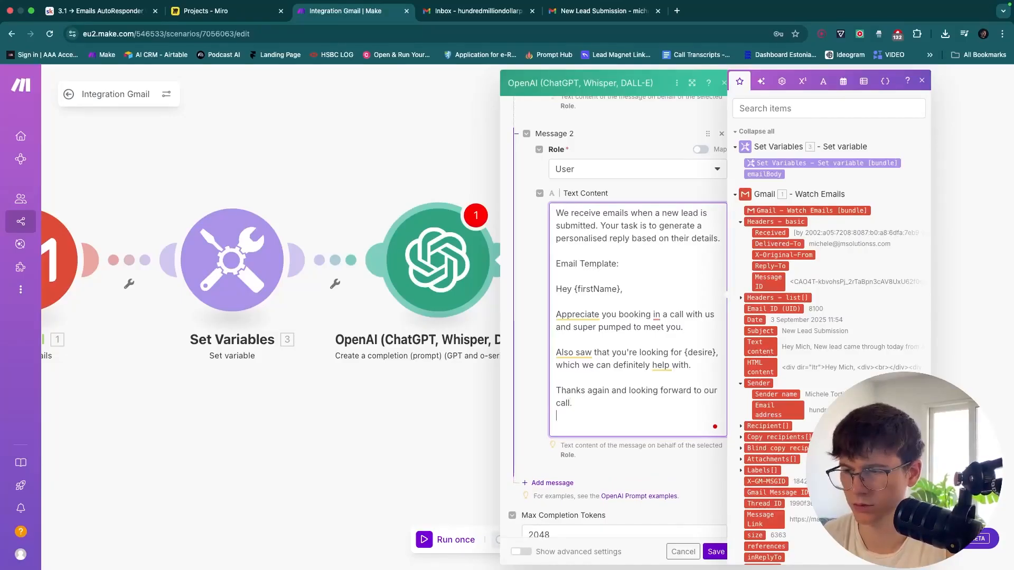
pyautogui.write('eers,')
pyautogui.press('Return')
pyautogui.press('Return')
pyautogui.write('Mic')
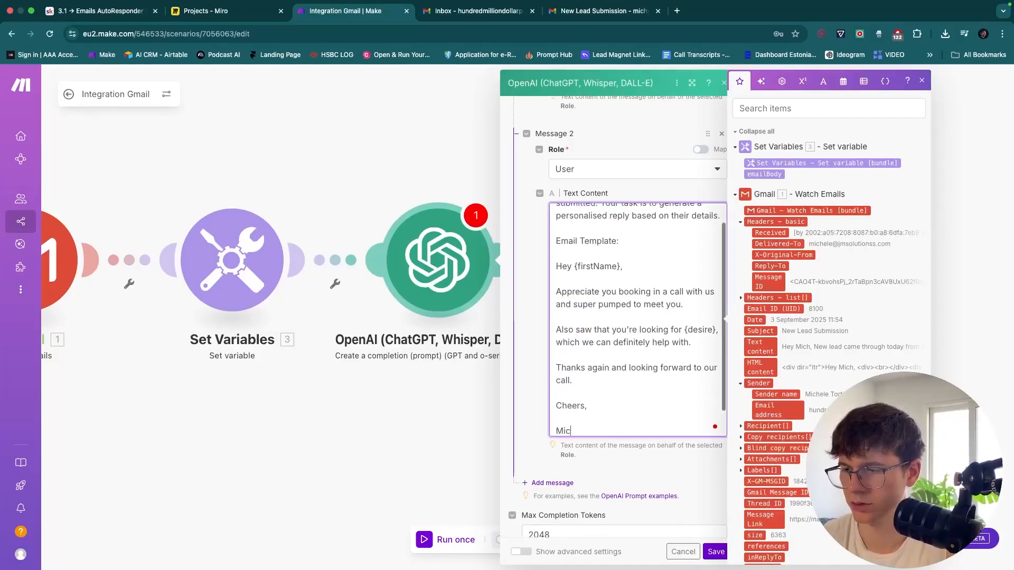
pyautogui.write('hele')
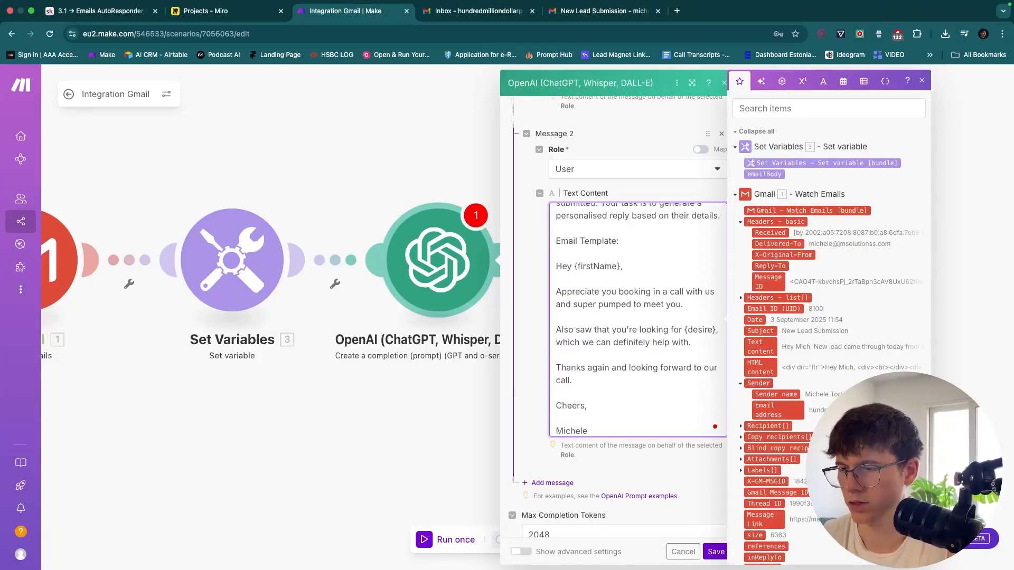
# Add the line 'PS. went to {location} a while back (loved it!)' below the signature
pyautogui.scroll(-2, 689, 274)
pyautogui.press('Return')
pyautogui.press('Return')
pyautogui.write('PS')
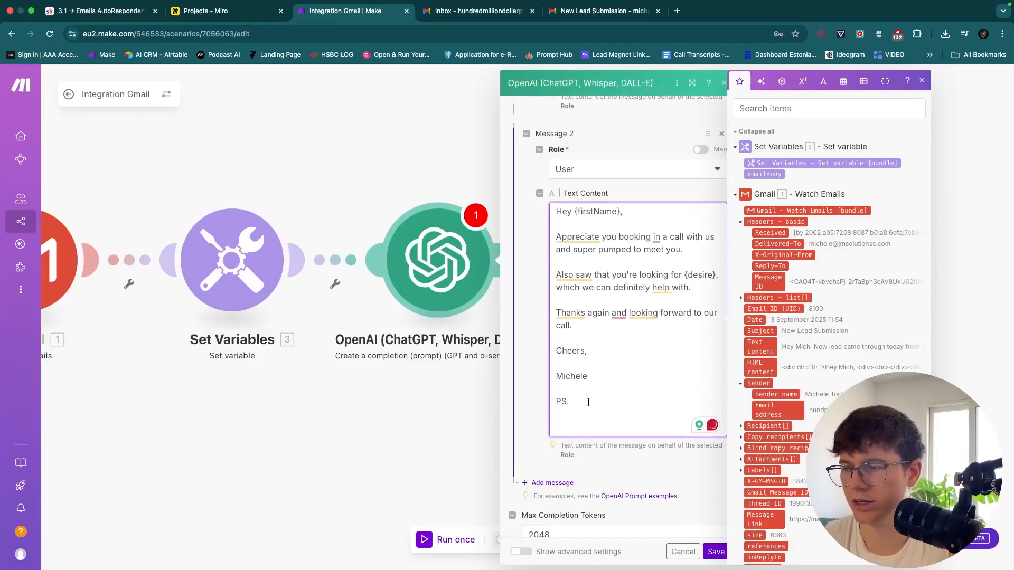
pyautogui.write('. ')
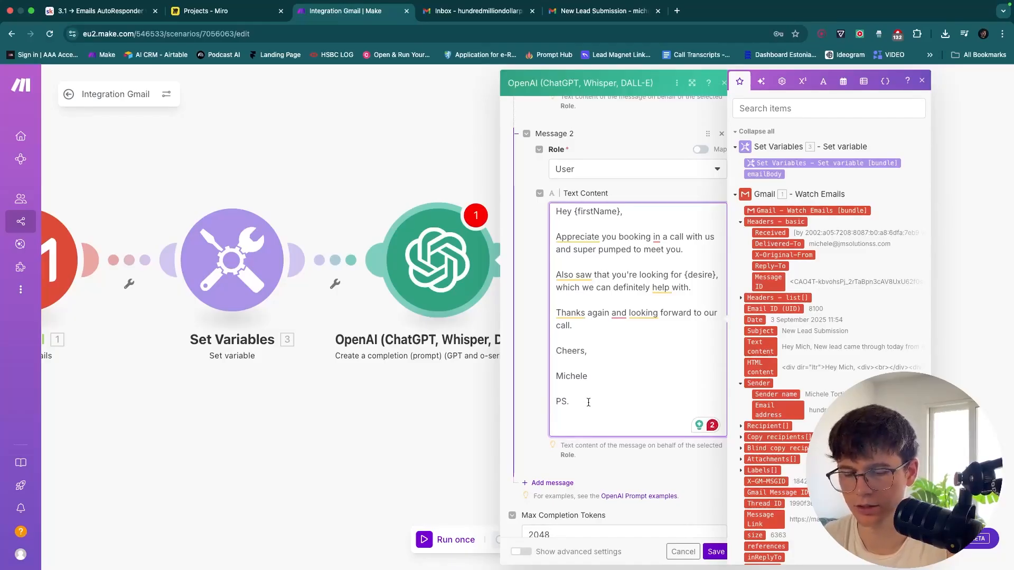
pyautogui.write('l')
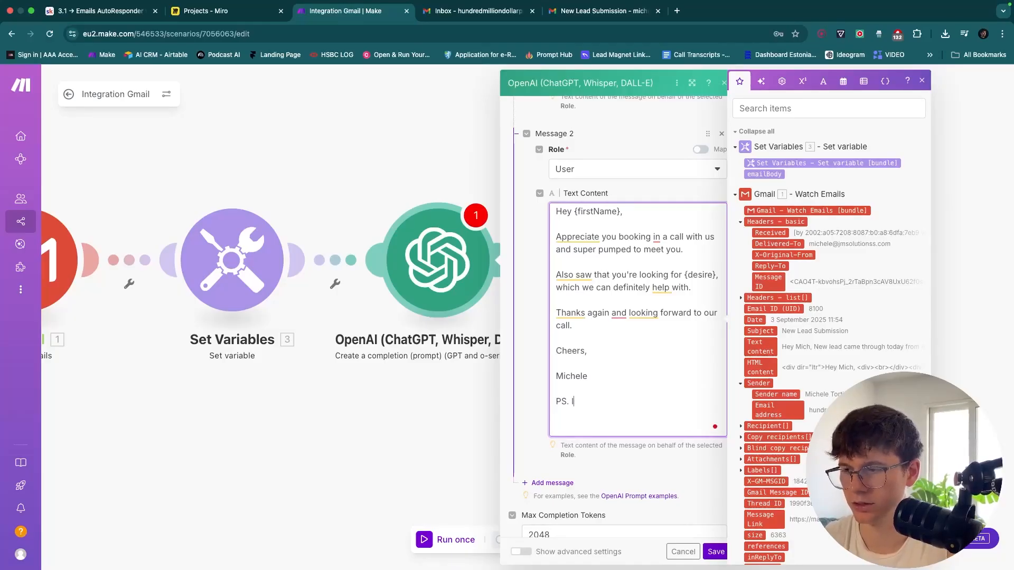
pyautogui.write('ovwent to {location')
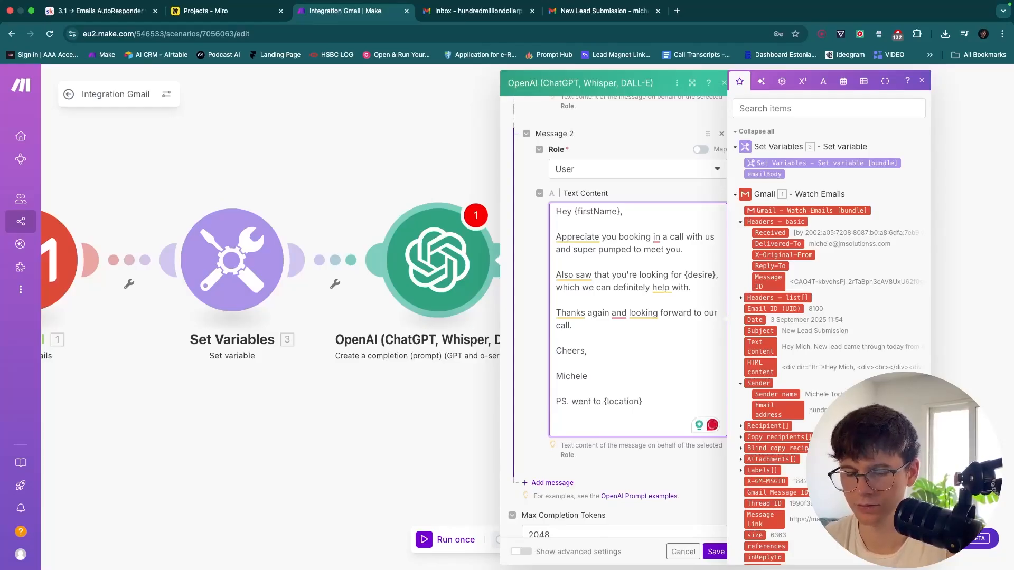
pyautogui.write('} w')
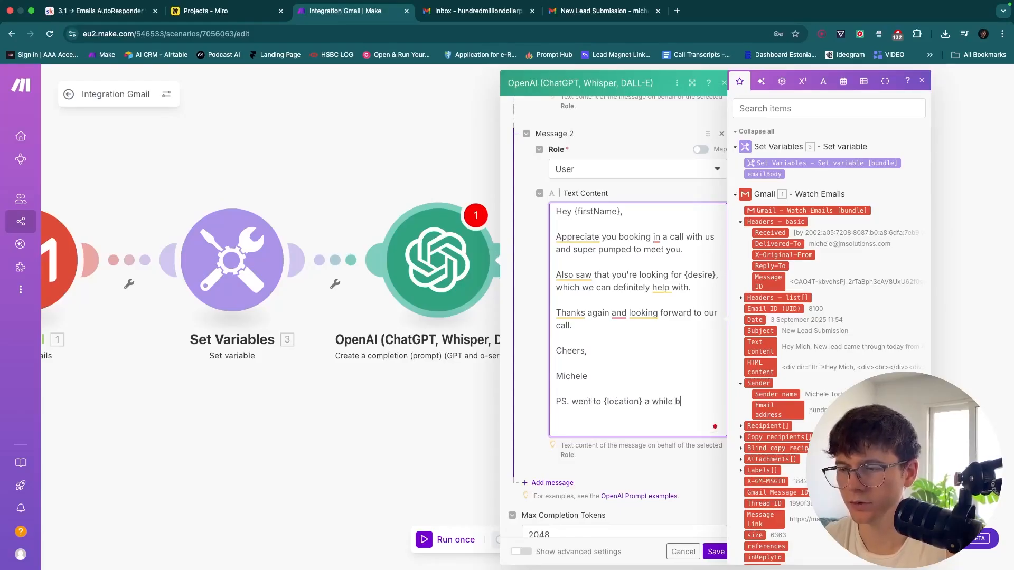
pyautogui.write('hile back (loved it!')
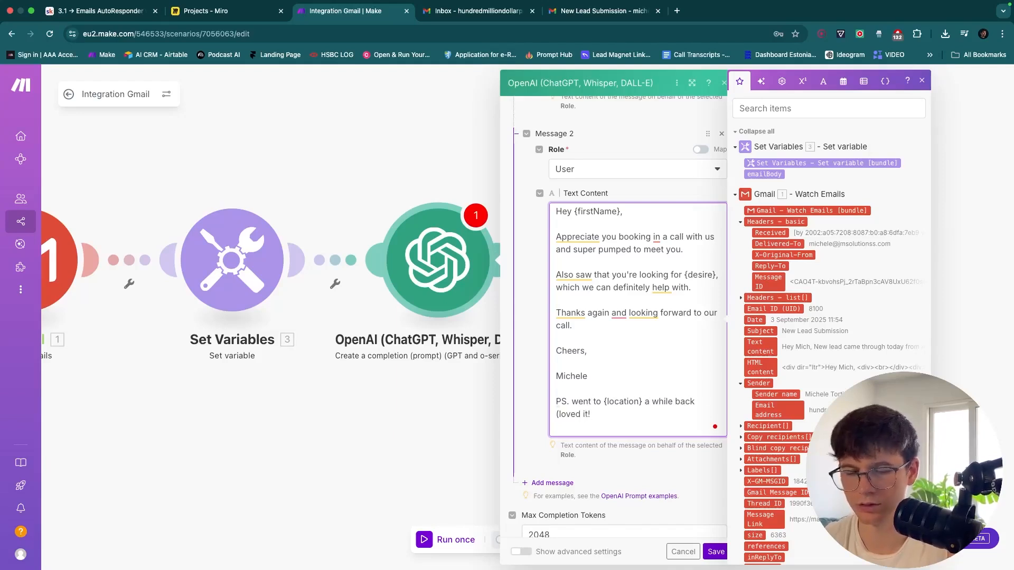
pyautogui.click(643, 471)
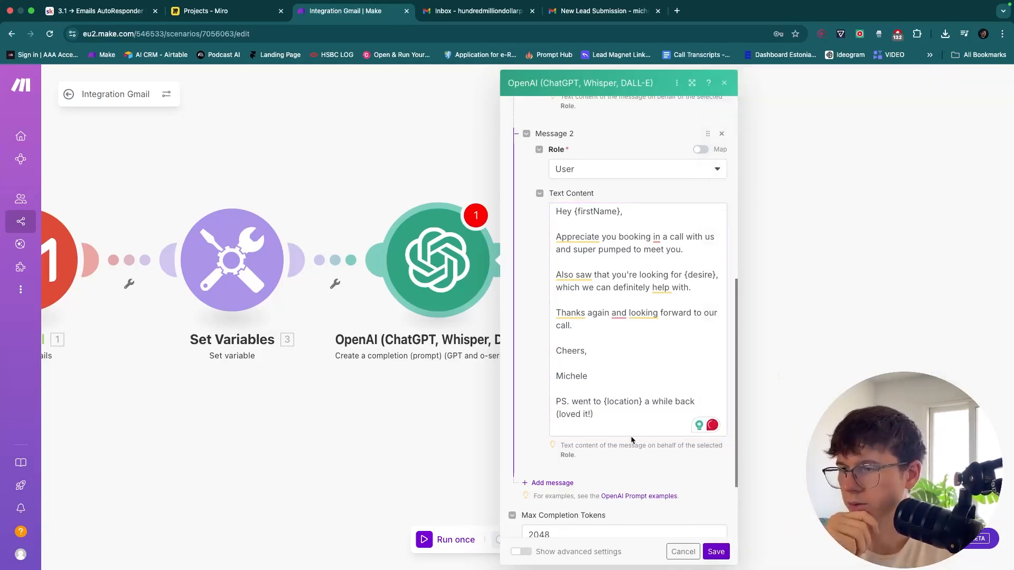
# Prefix the 'Email Template:' line with '##' and review the full template
pyautogui.scroll(5, 564, 332)
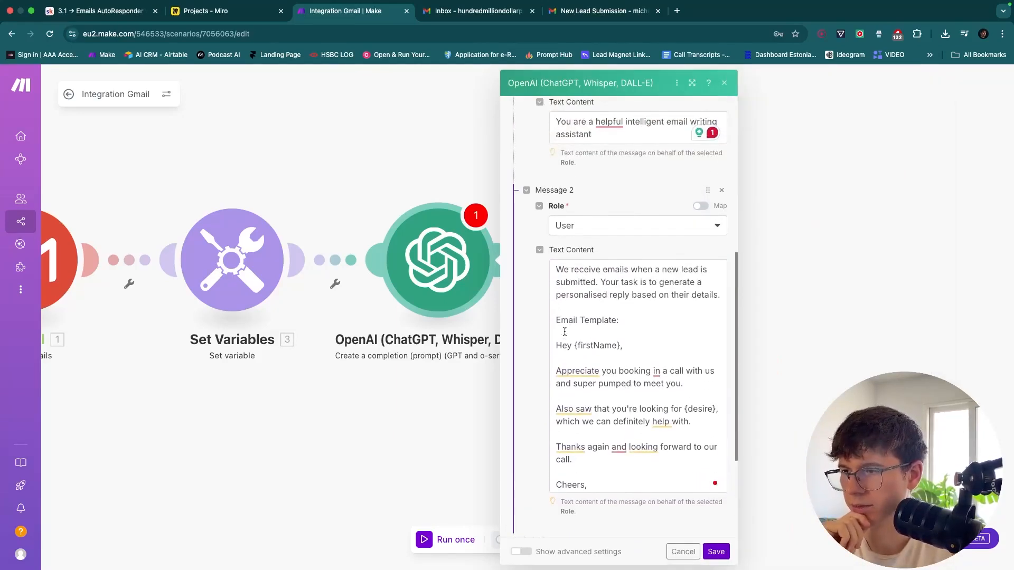
pyautogui.click(561, 321)
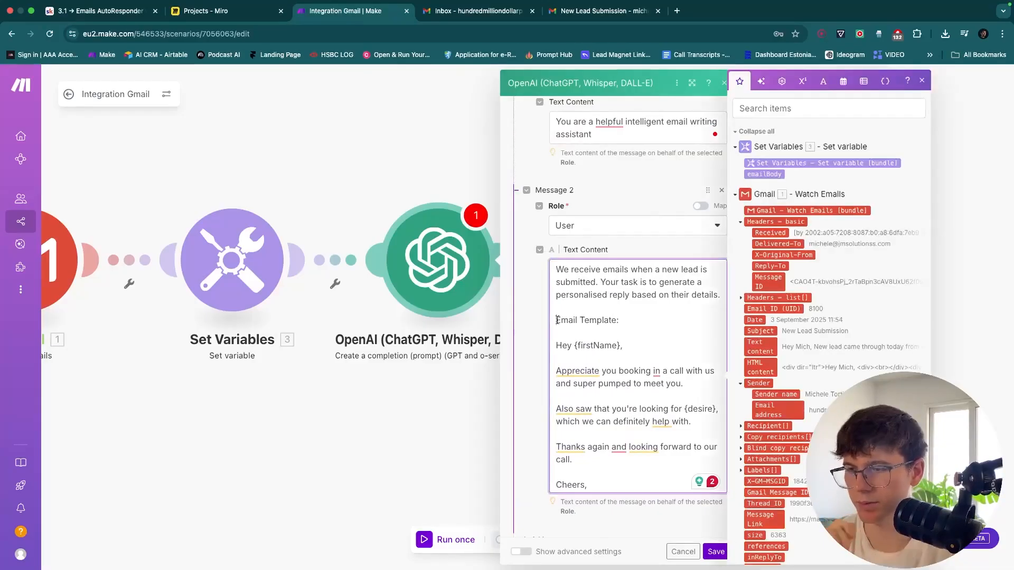
pyautogui.write('##')
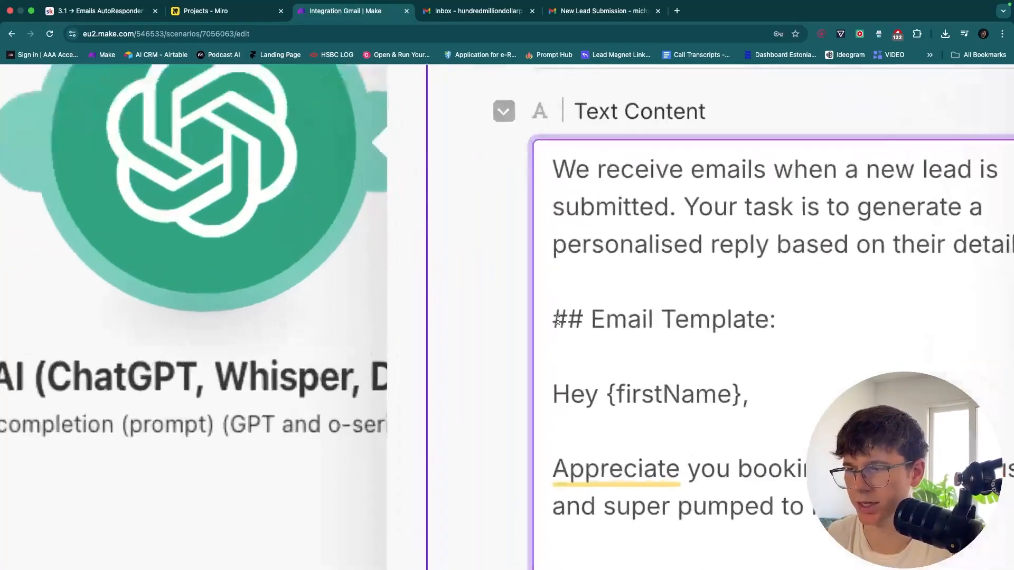
pyautogui.moveTo(557, 320); pyautogui.dragTo(573, 320)
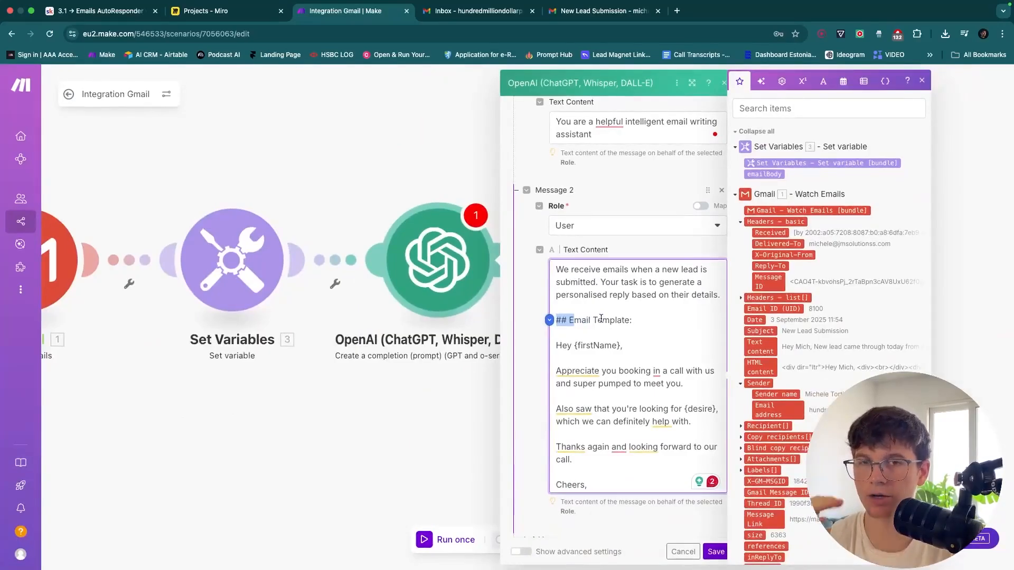
pyautogui.scroll(2, 601, 319)
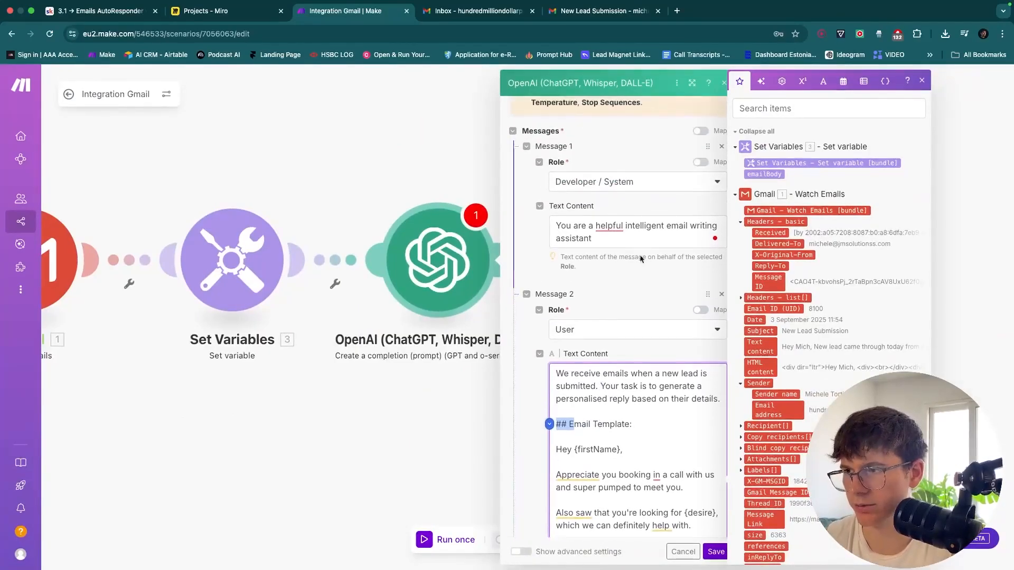
pyautogui.scroll(-2, 613, 273)
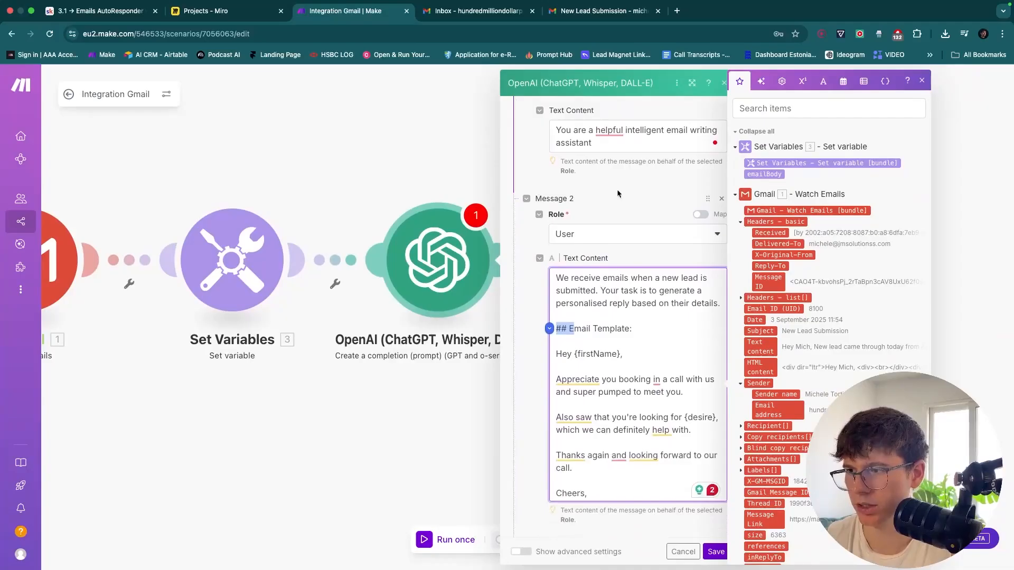
pyautogui.scroll(-5, 622, 296)
pyautogui.scroll(-2, 622, 254)
# Add Message 3 with role User and map the emailBody variable into its text
pyautogui.scroll(-3, 624, 292)
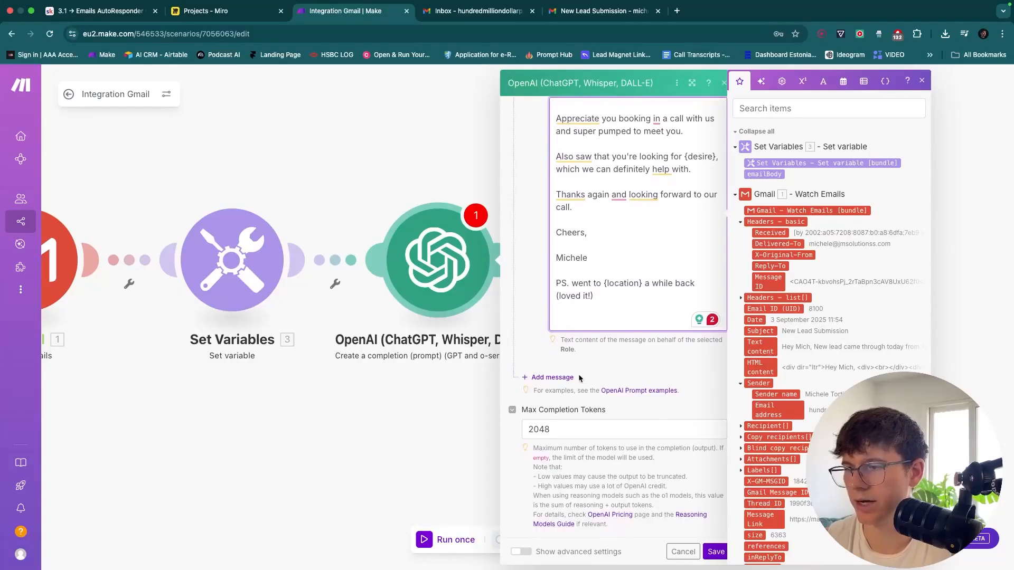
pyautogui.click(554, 377)
pyautogui.click(603, 417)
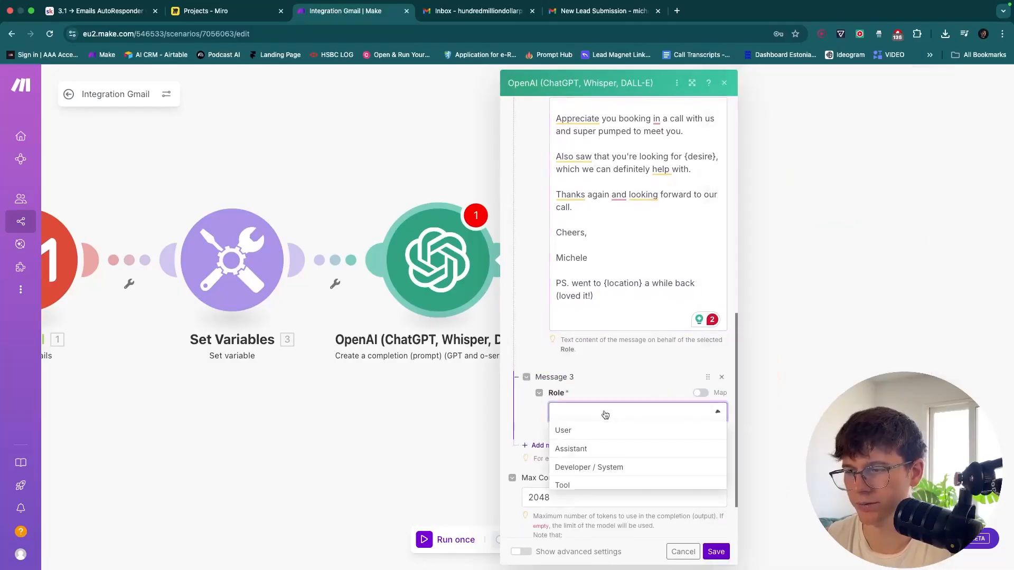
pyautogui.click(577, 435)
pyautogui.scroll(-2, 607, 412)
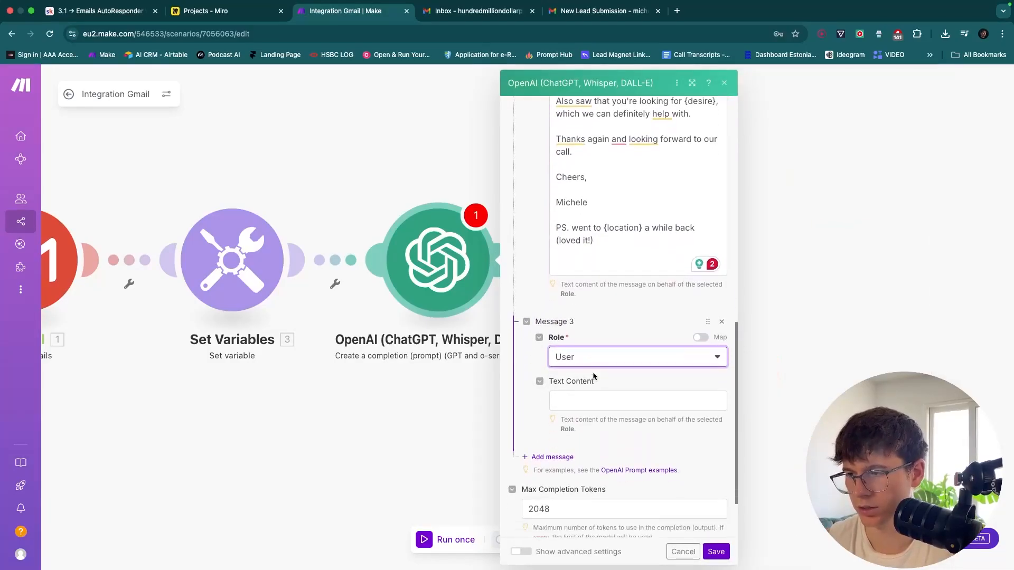
pyautogui.click(608, 400)
pyautogui.moveTo(755, 170); pyautogui.dragTo(579, 388)
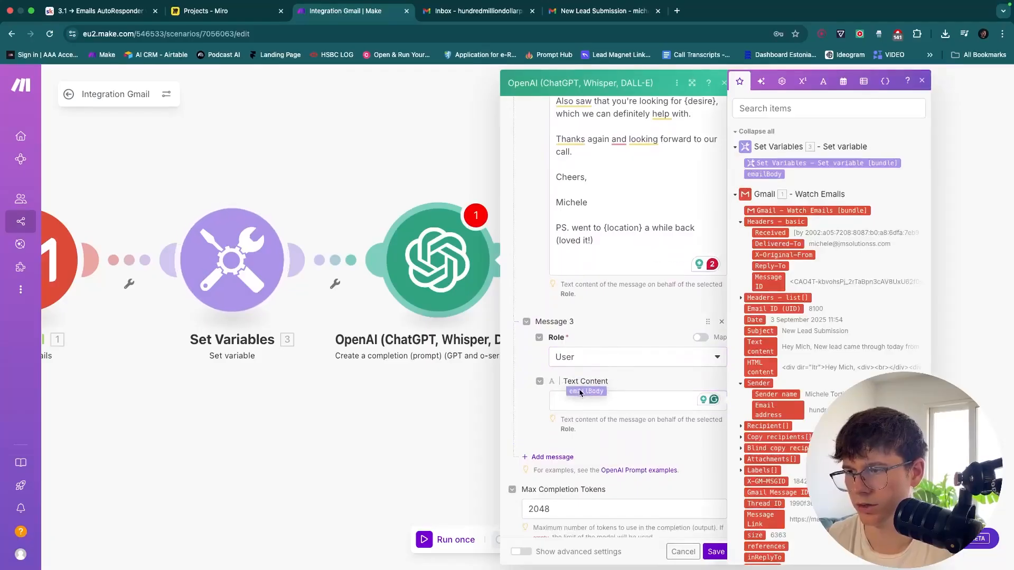
pyautogui.click(605, 332)
pyautogui.scroll(3, 607, 327)
pyautogui.click(622, 299)
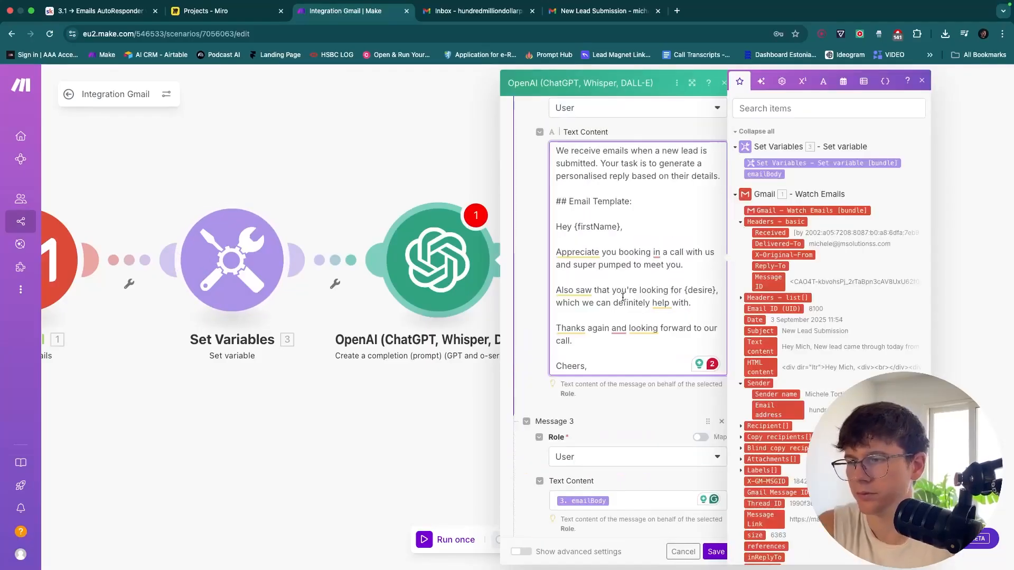
pyautogui.click(625, 415)
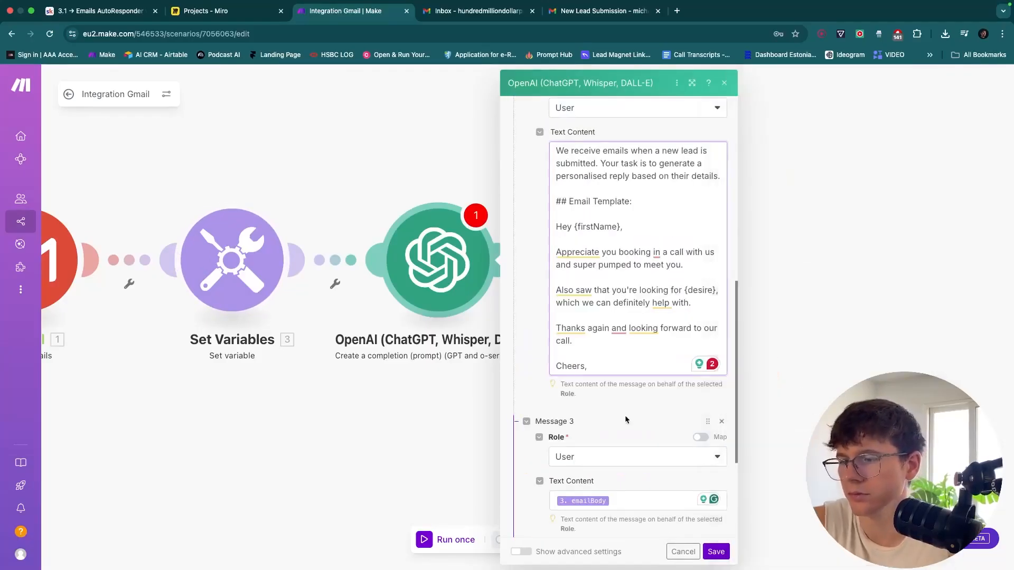
# Add a fourth message below the emailBody message
pyautogui.scroll(-2, 625, 415)
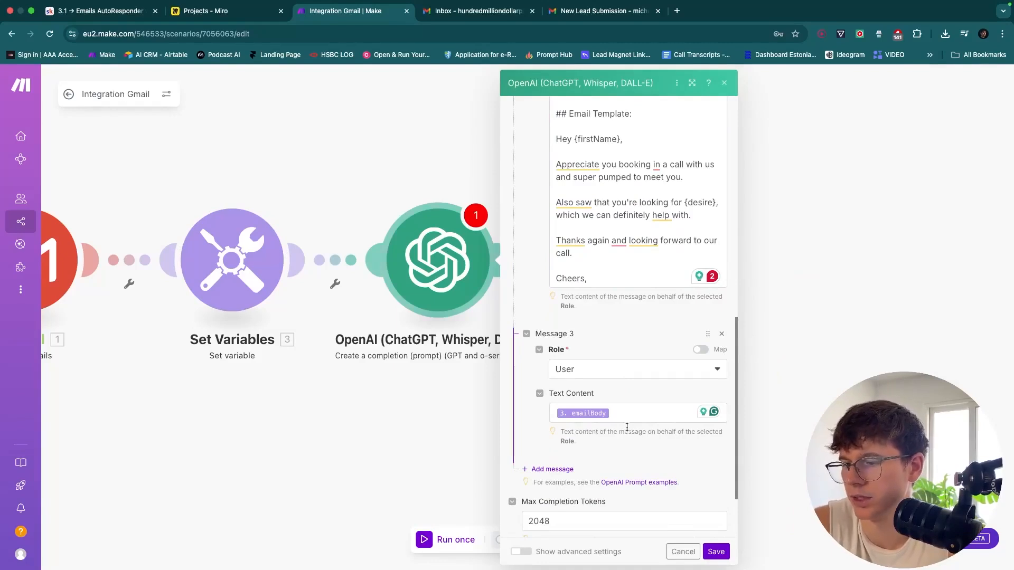
pyautogui.scroll(2, 628, 428)
pyautogui.scroll(1, 628, 431)
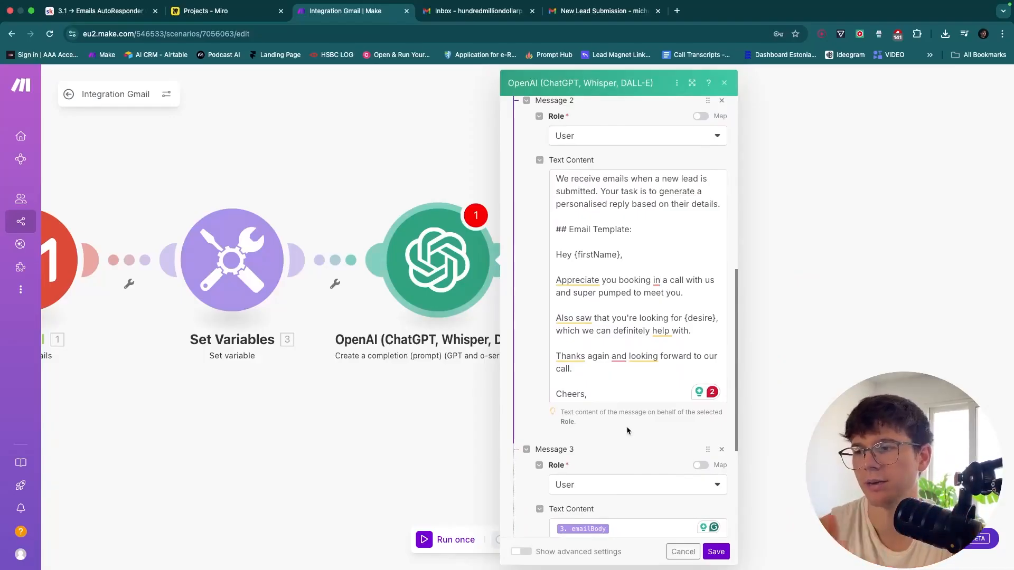
pyautogui.scroll(-6, 628, 280)
pyautogui.scroll(-2, 623, 349)
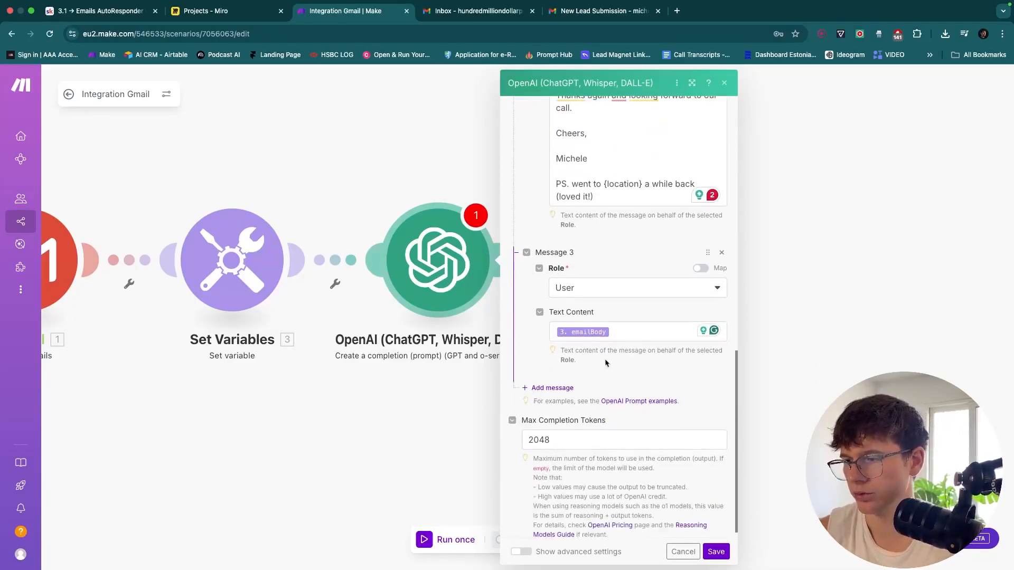
pyautogui.click(550, 385)
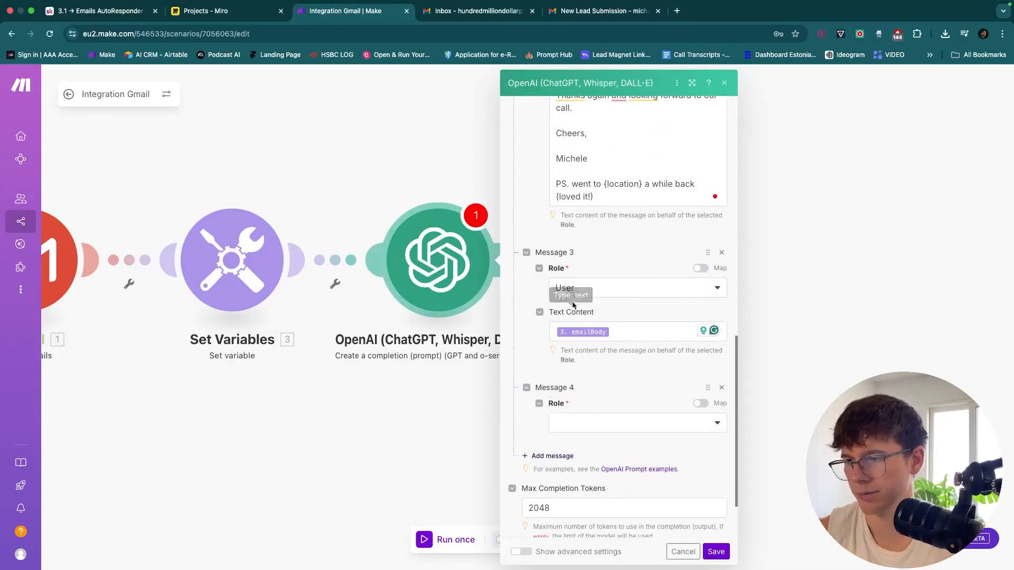
# Replace Message 3's emailBody variable with the text 'Example Body'
pyautogui.click(624, 333)
pyautogui.hotkey('ctrl', 'a')
pyautogui.press('BackSpace')
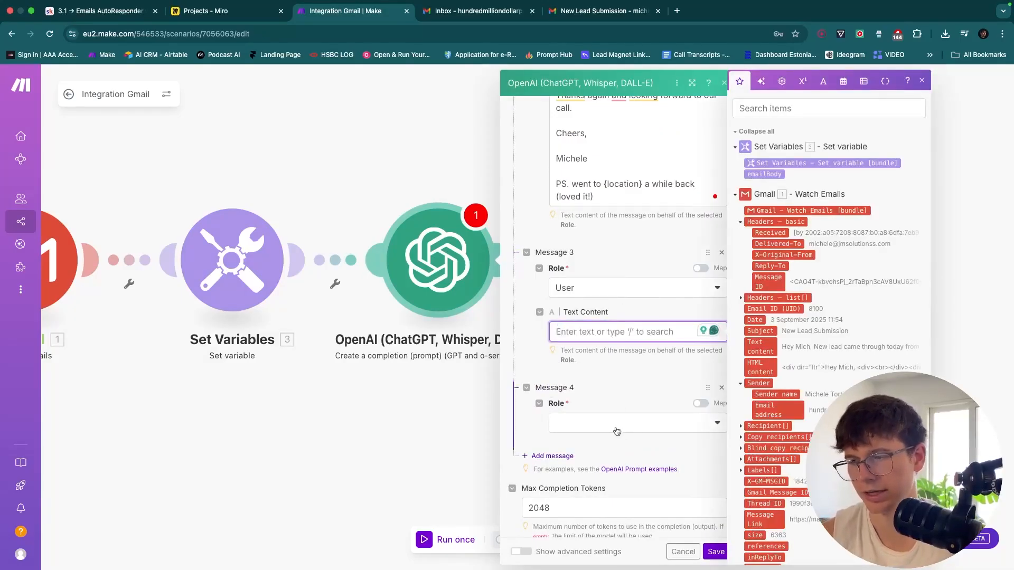
pyautogui.write('E')
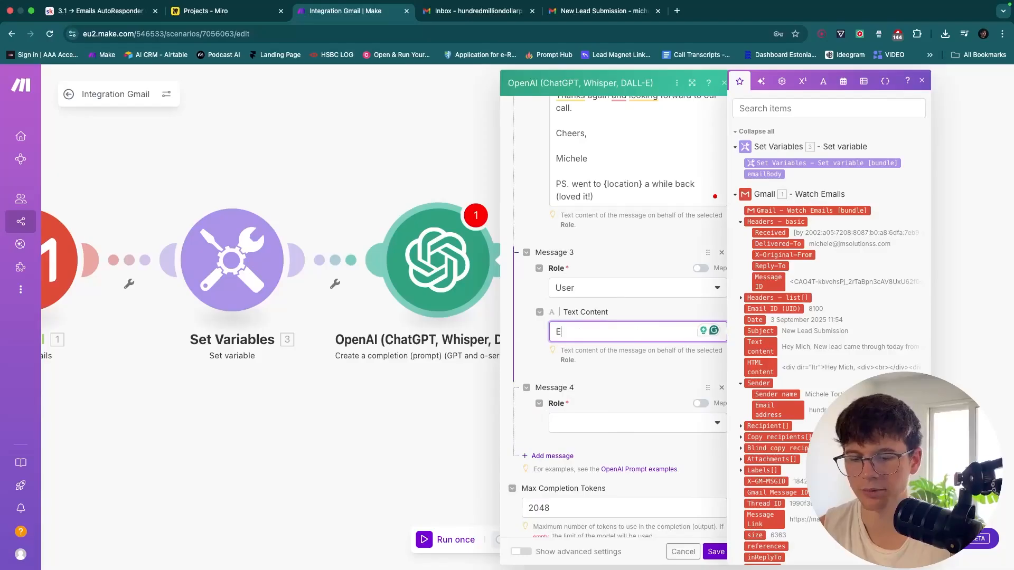
pyautogui.write('xample Body')
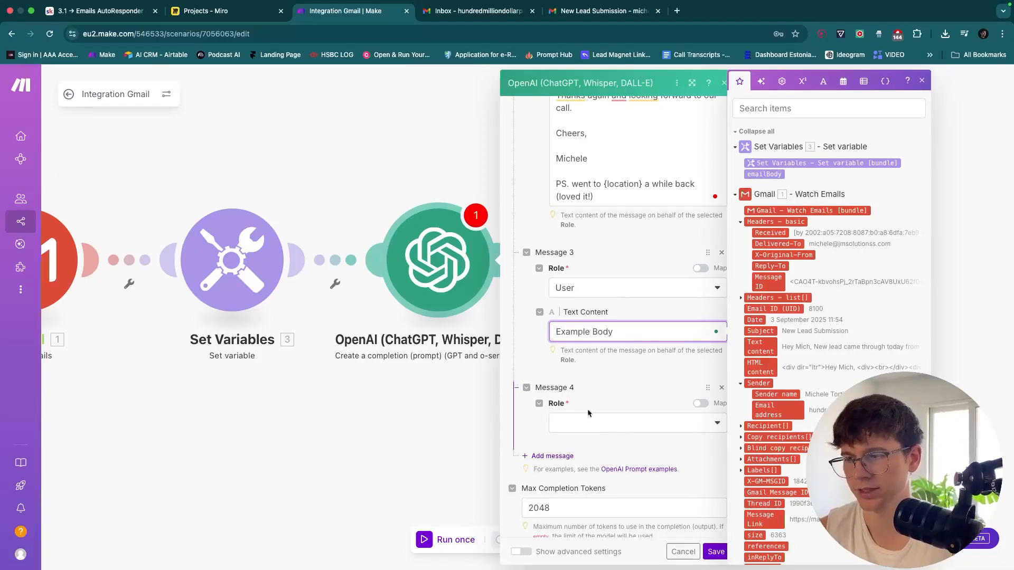
# Set Message 4's role to Assistant with the text 'Example answer'
pyautogui.click(602, 422)
pyautogui.click(580, 461)
pyautogui.scroll(-3, 586, 459)
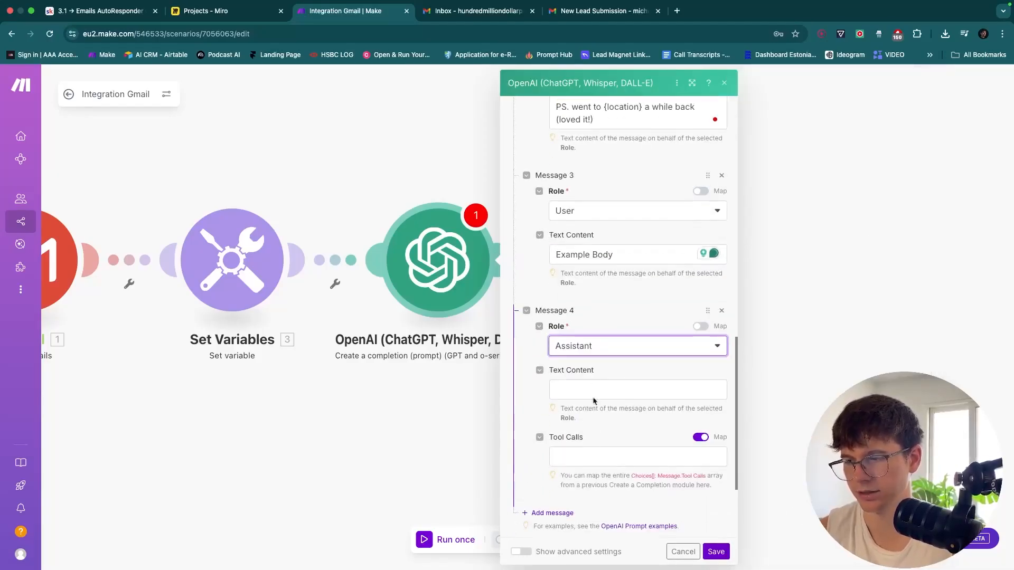
pyautogui.click(593, 389)
pyautogui.write('Example answer')
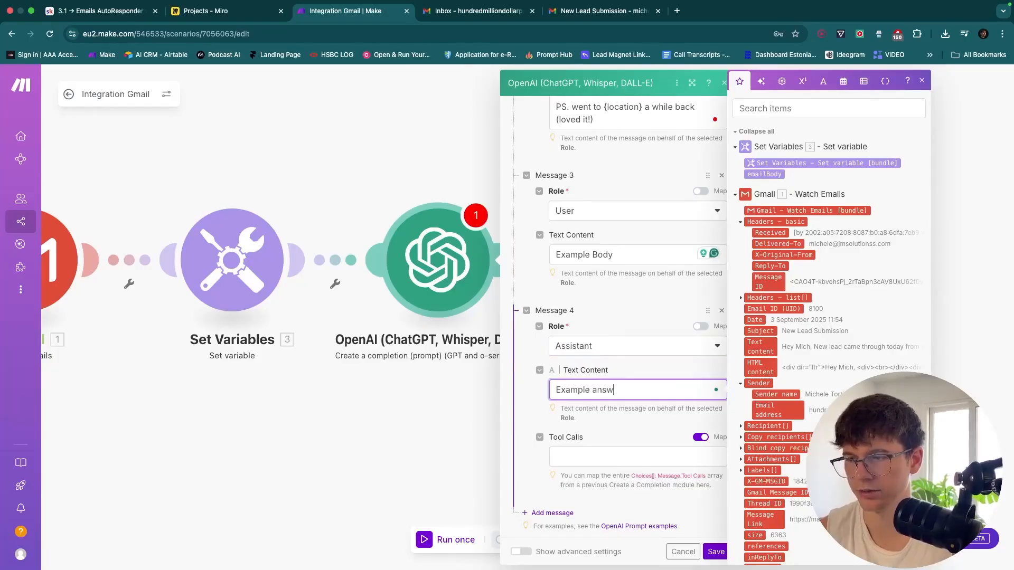
pyautogui.click(610, 413)
pyautogui.scroll(2, 621, 307)
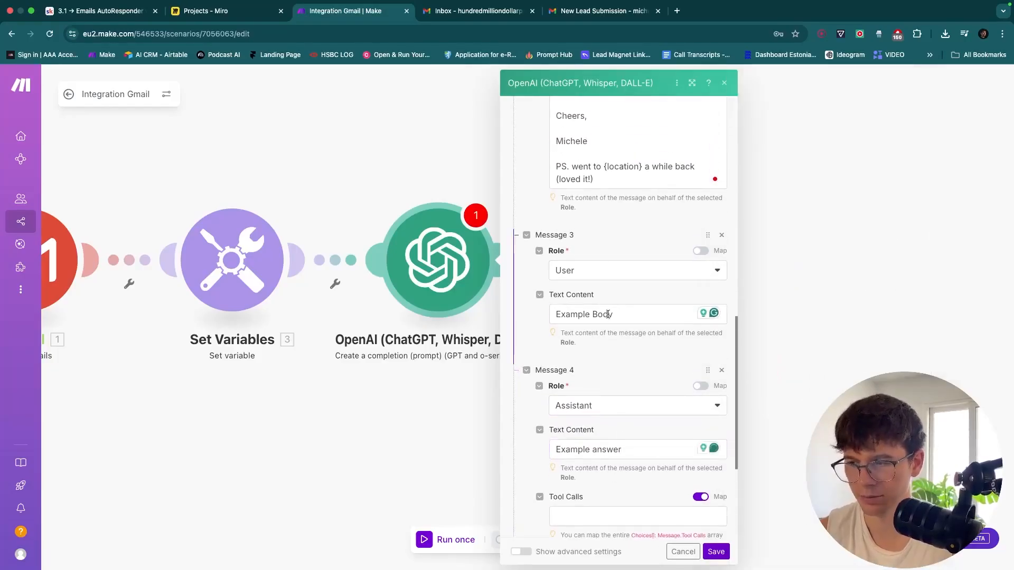
pyautogui.scroll(-3, 633, 438)
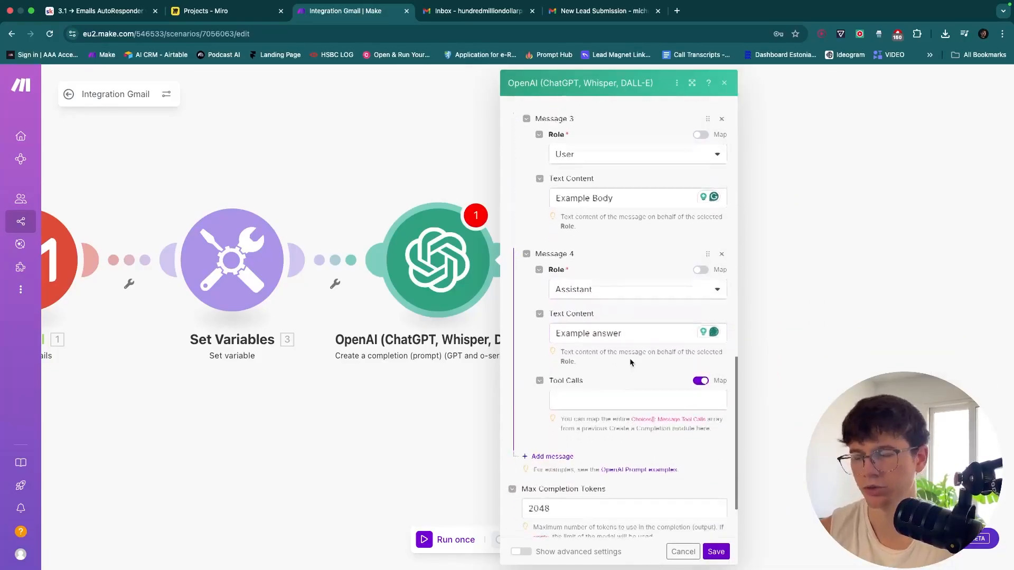
pyautogui.scroll(2, 628, 343)
pyautogui.click(617, 291)
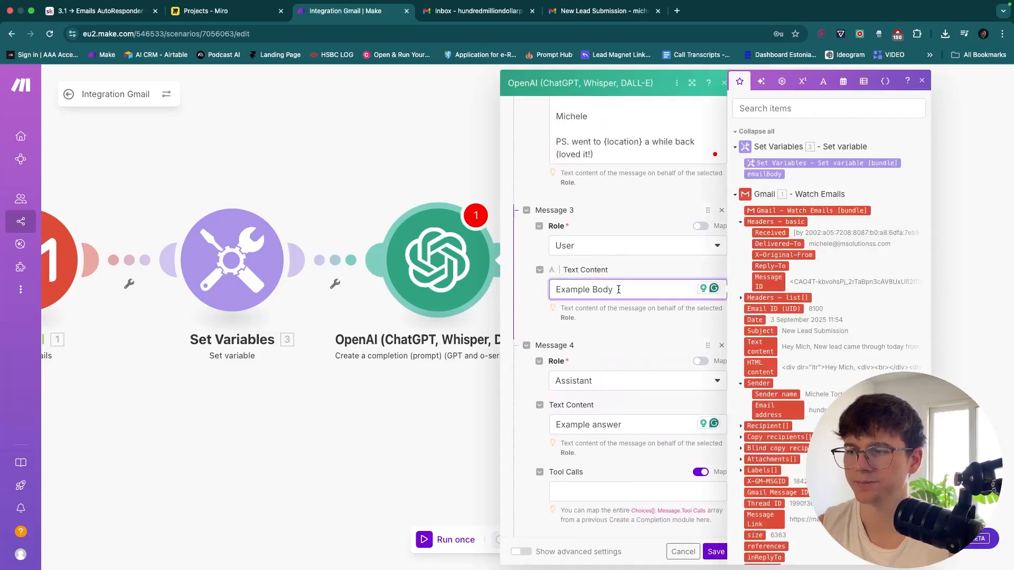
pyautogui.moveTo(630, 285); pyautogui.dragTo(549, 289)
pyautogui.click(629, 211)
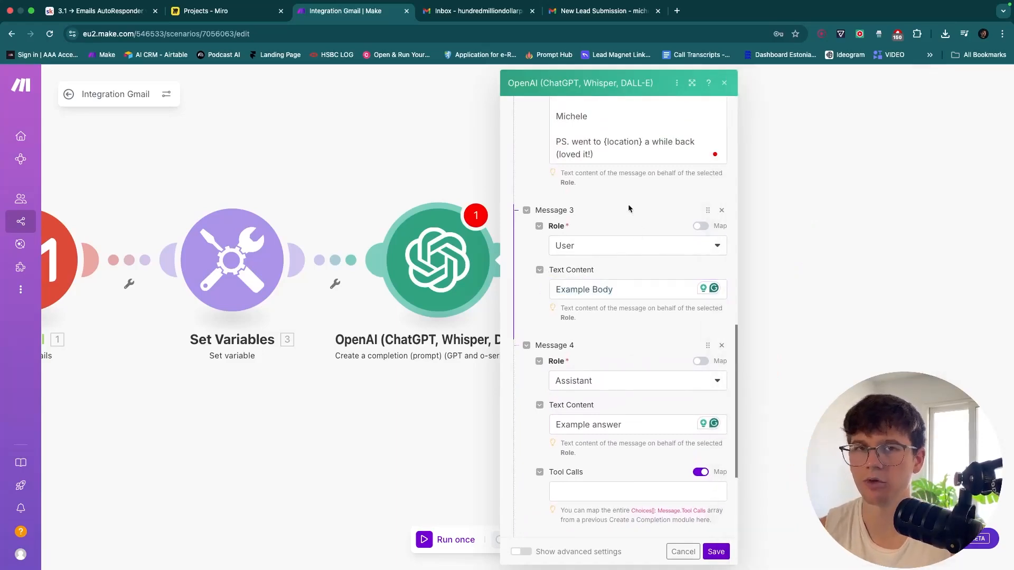
pyautogui.scroll(10, 628, 209)
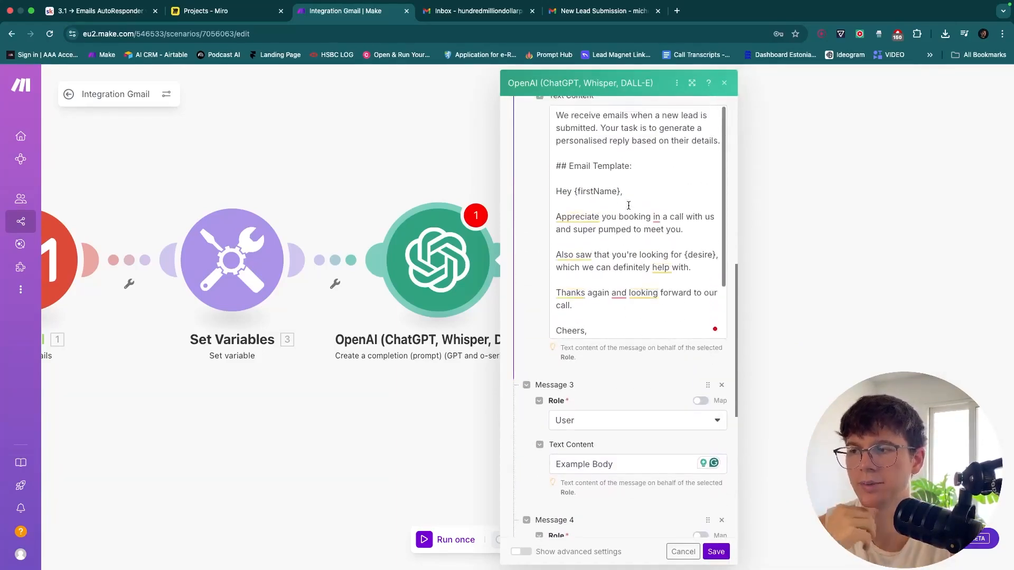
# Add a fifth message with role User mapped to the emailBody variable
pyautogui.scroll(5, 629, 206)
pyautogui.scroll(-3, 629, 339)
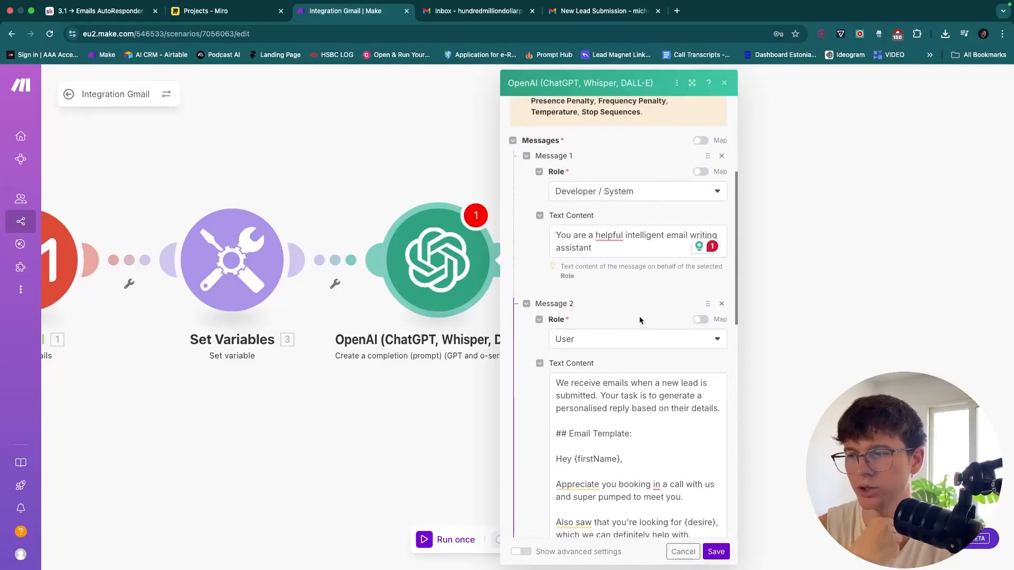
pyautogui.scroll(-5, 637, 314)
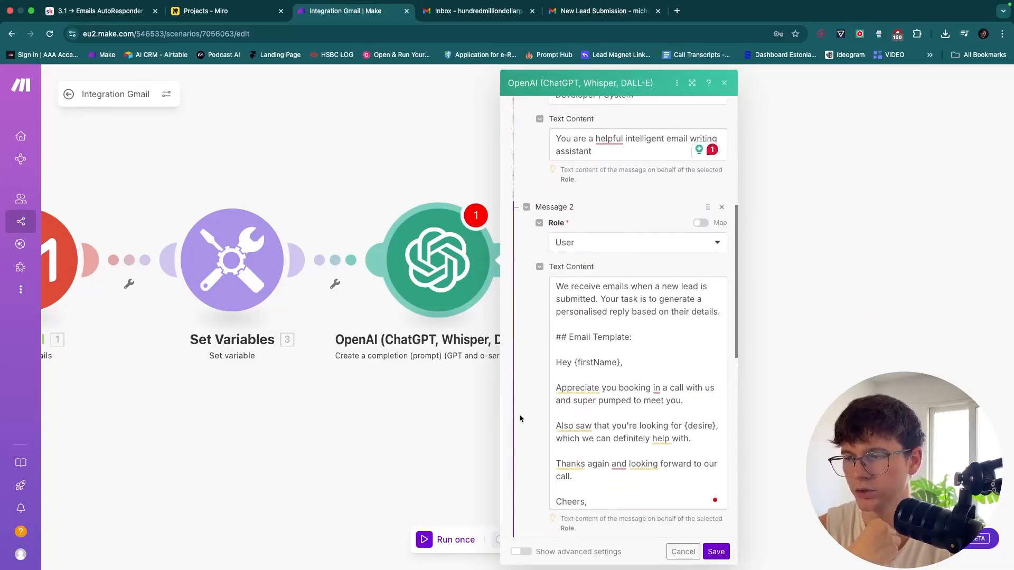
pyautogui.scroll(-3, 519, 417)
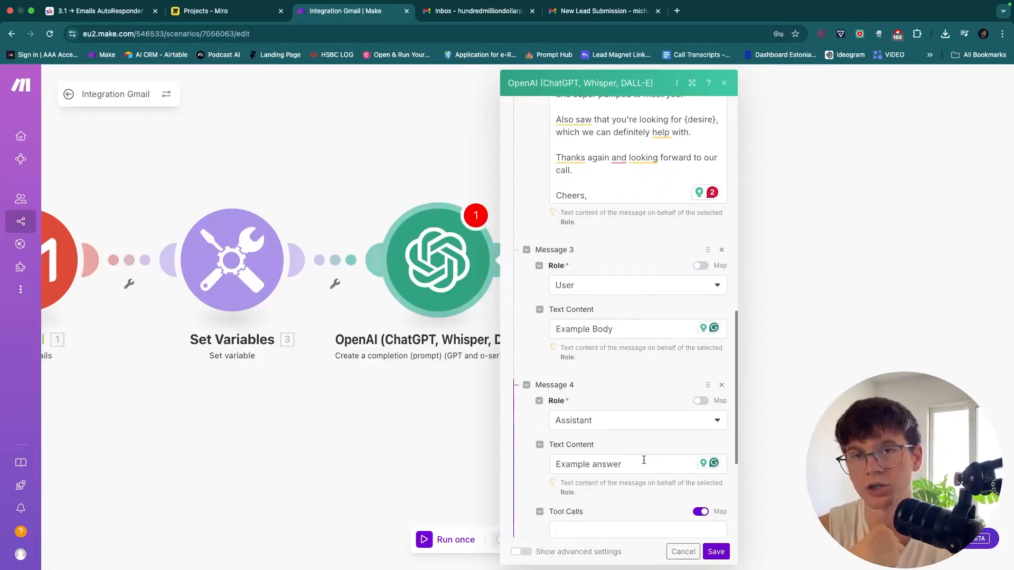
pyautogui.scroll(-4, 643, 460)
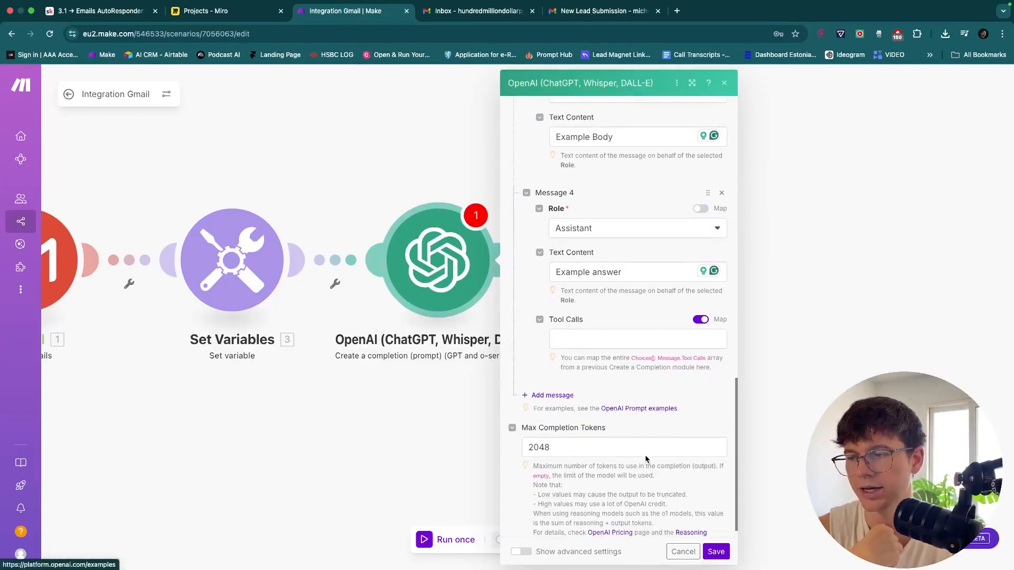
pyautogui.click(546, 396)
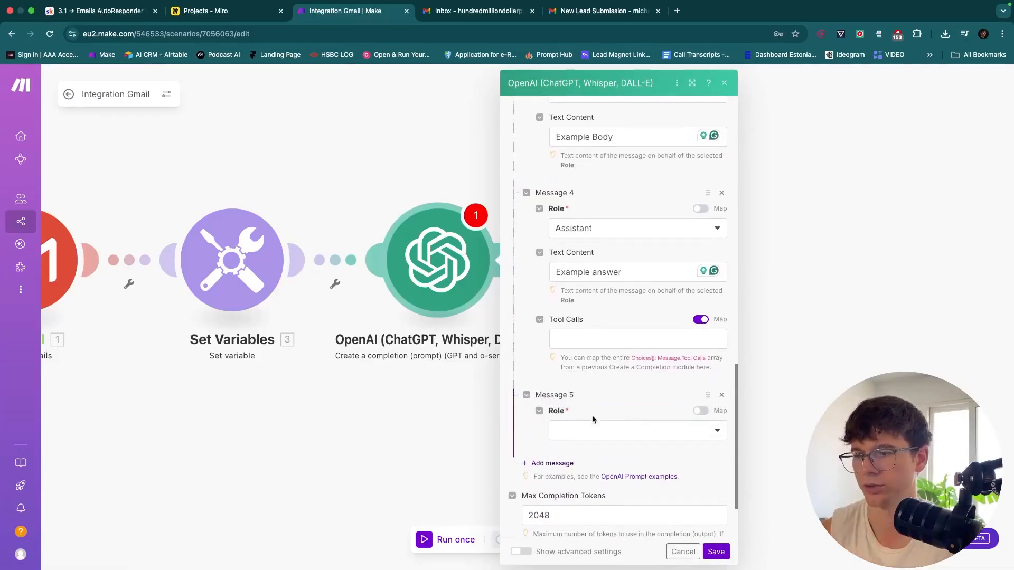
pyautogui.click(588, 428)
pyautogui.click(588, 435)
pyautogui.click(608, 472)
pyautogui.press('super+v')
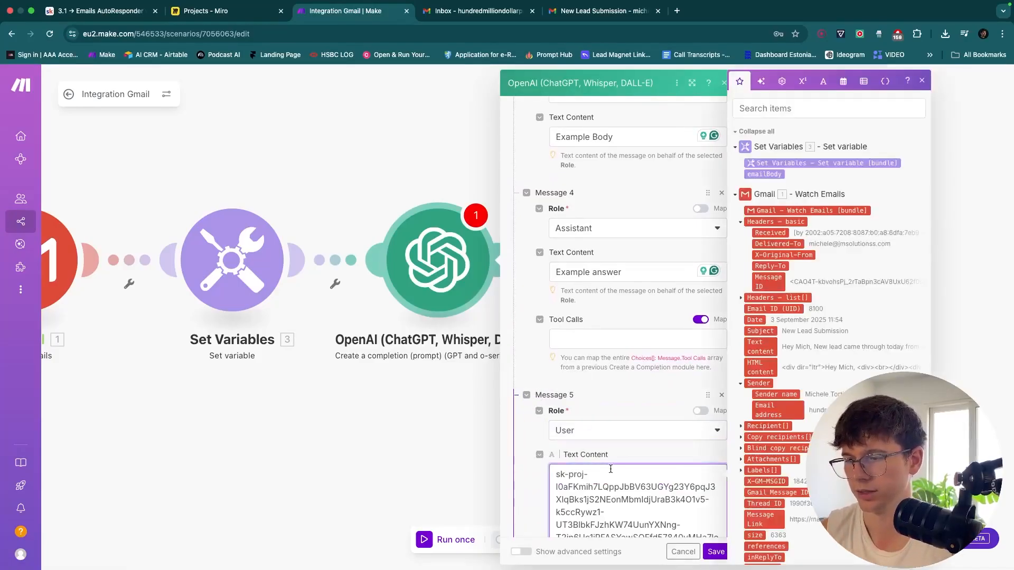
pyautogui.press('super+z')
pyautogui.moveTo(764, 174); pyautogui.dragTo(625, 472)
# Clear Message 3's 'Example Body' placeholder and switch to the New Lead Submission email in Gmail
pyautogui.scroll(3, 627, 316)
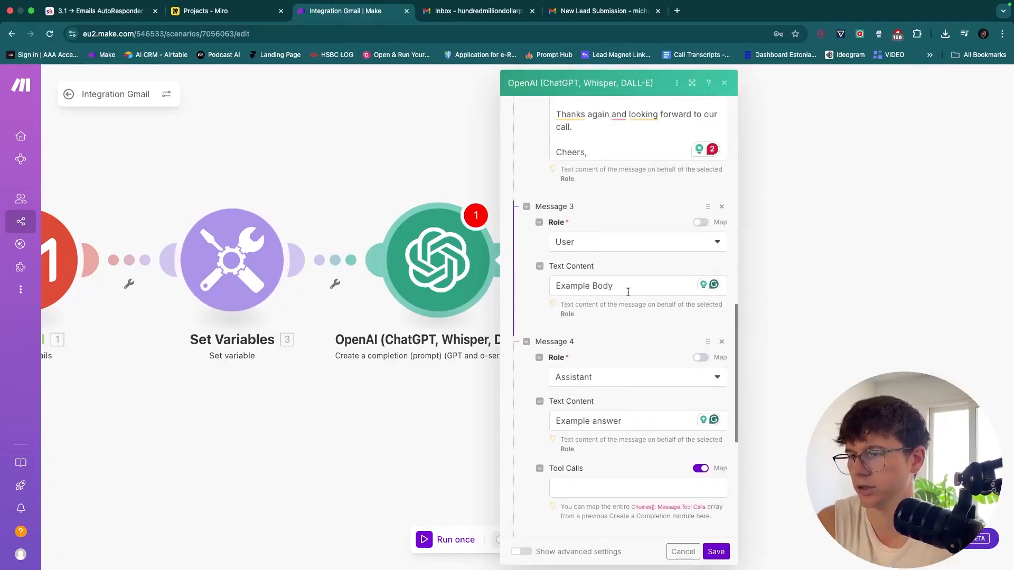
pyautogui.click(628, 286)
pyautogui.press('super+a')
pyautogui.press('BackSpace')
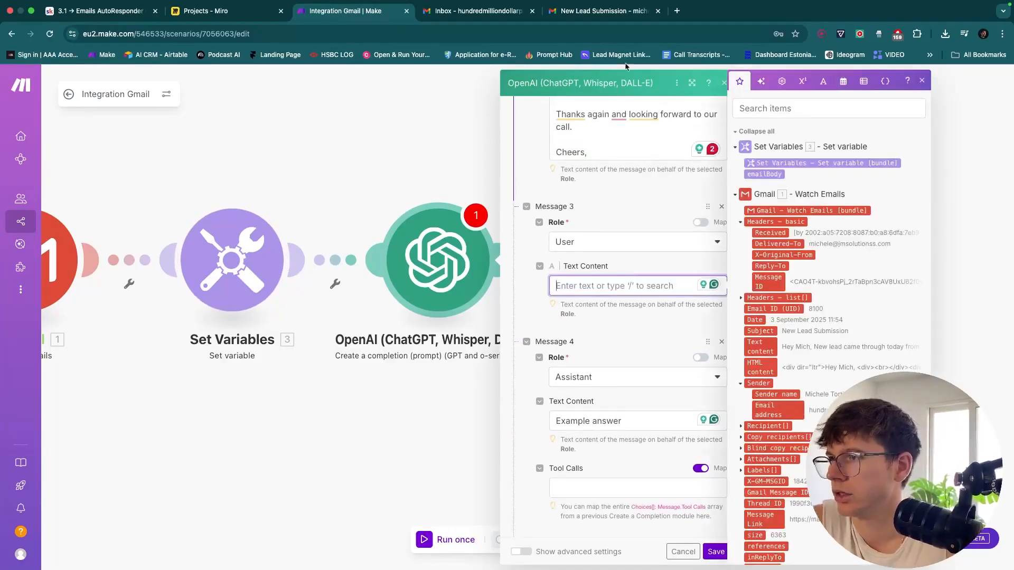
pyautogui.click(595, 15)
pyautogui.moveTo(392, 290); pyautogui.dragTo(198, 256)
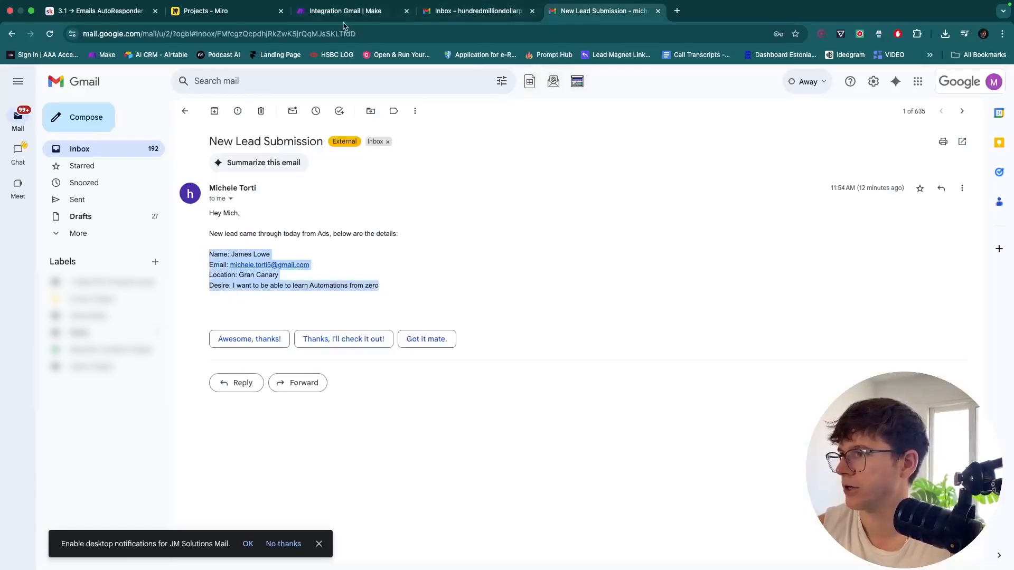
pyautogui.moveTo(388, 288)
pyautogui.mouseDown()
pyautogui.moveTo(205, 212)
pyautogui.moveTo(394, 288)
pyautogui.mouseUp()
pyautogui.hotkey('ctrl', 'c')
pyautogui.click(212, 214)
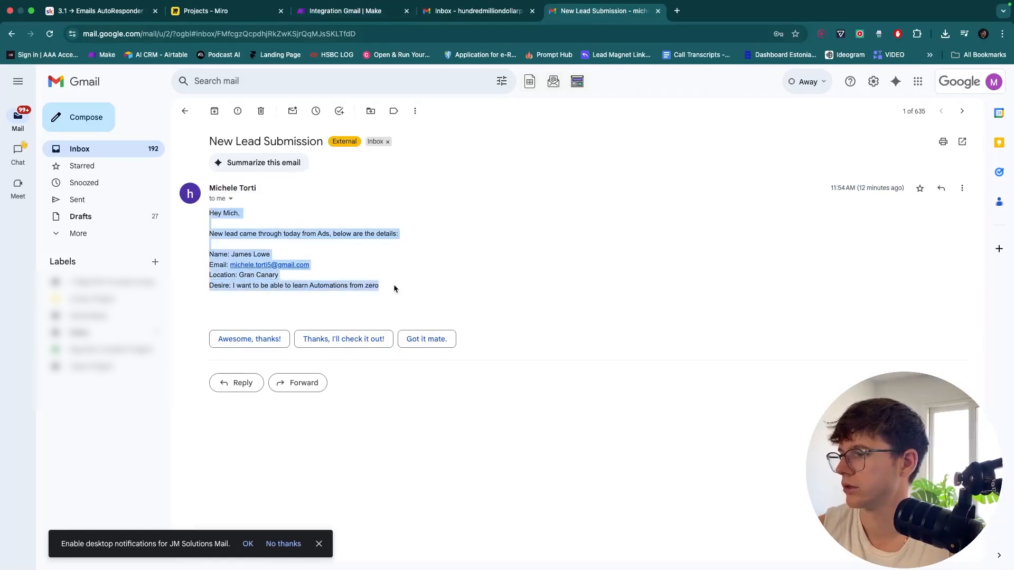
# Paste the copied lead email into Message 3 and clear Message 4's 'Example answer' text
pyautogui.click(370, 11)
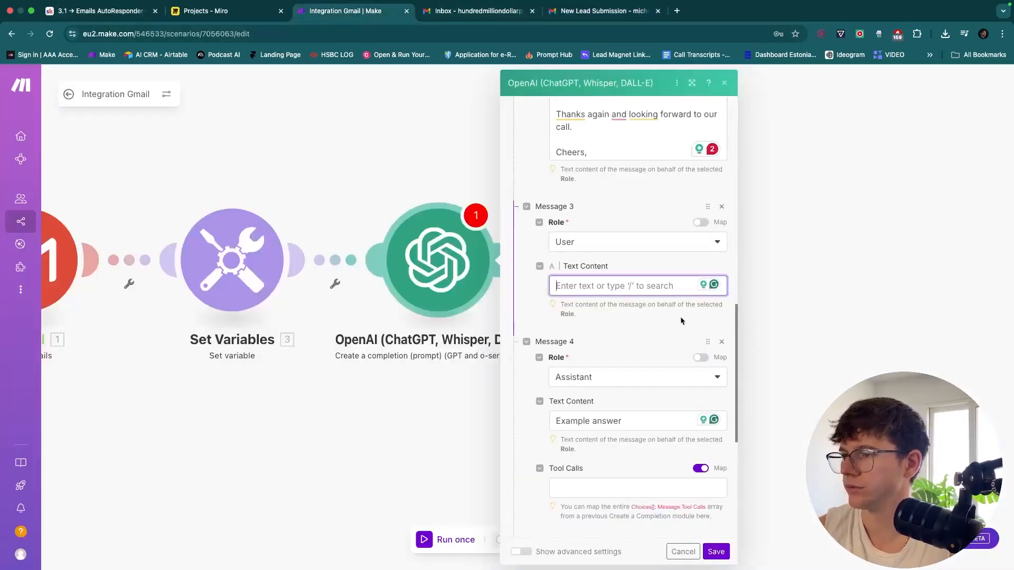
pyautogui.hotkey('ctrl', 'v')
pyautogui.scroll(-5, 610, 323)
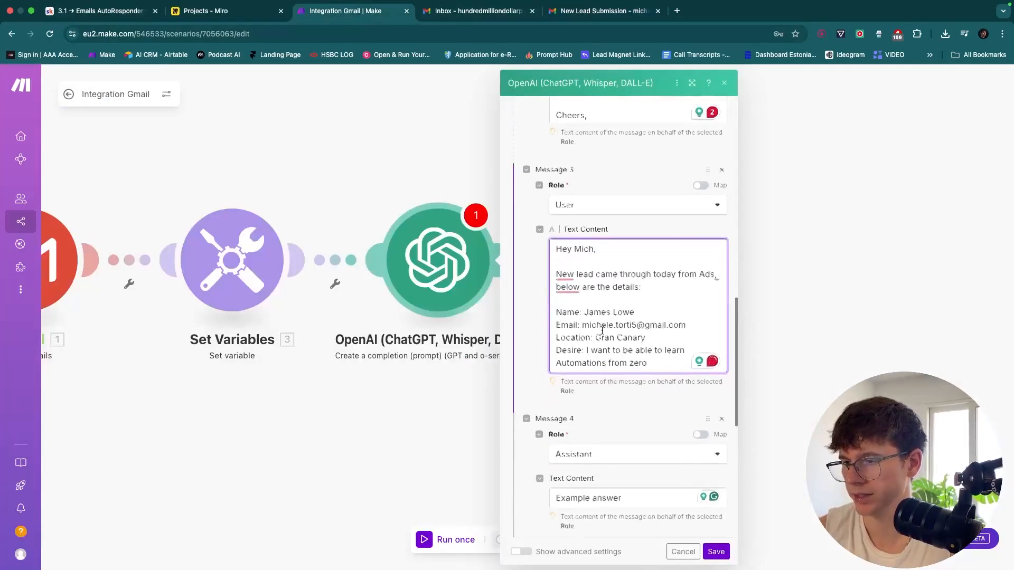
pyautogui.click(629, 364)
pyautogui.press('super+a')
pyautogui.press('BackSpace')
# Copy Message 2's email template into Message 4's text
pyautogui.scroll(7, 628, 284)
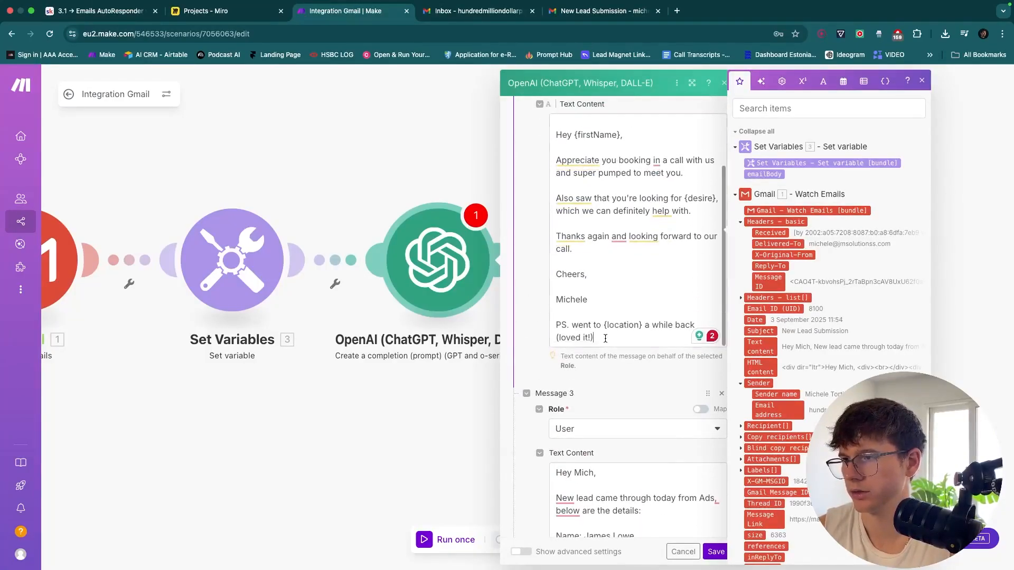
pyautogui.press('super+a')
pyautogui.press('super+c')
pyautogui.scroll(-7, 630, 288)
pyautogui.scroll(-1, 630, 289)
pyautogui.click(591, 343)
pyautogui.press('super+v')
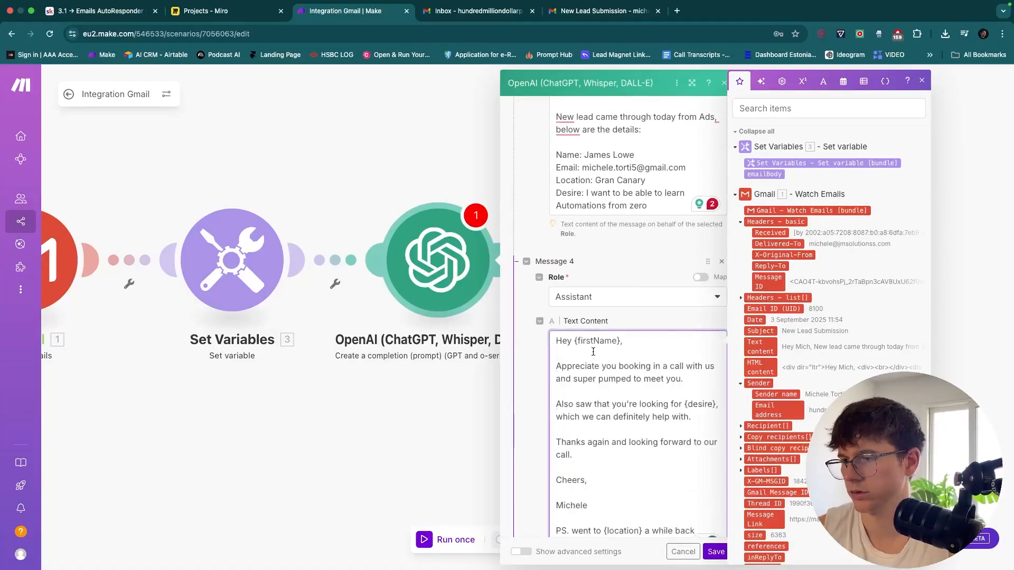
pyautogui.scroll(2, 618, 285)
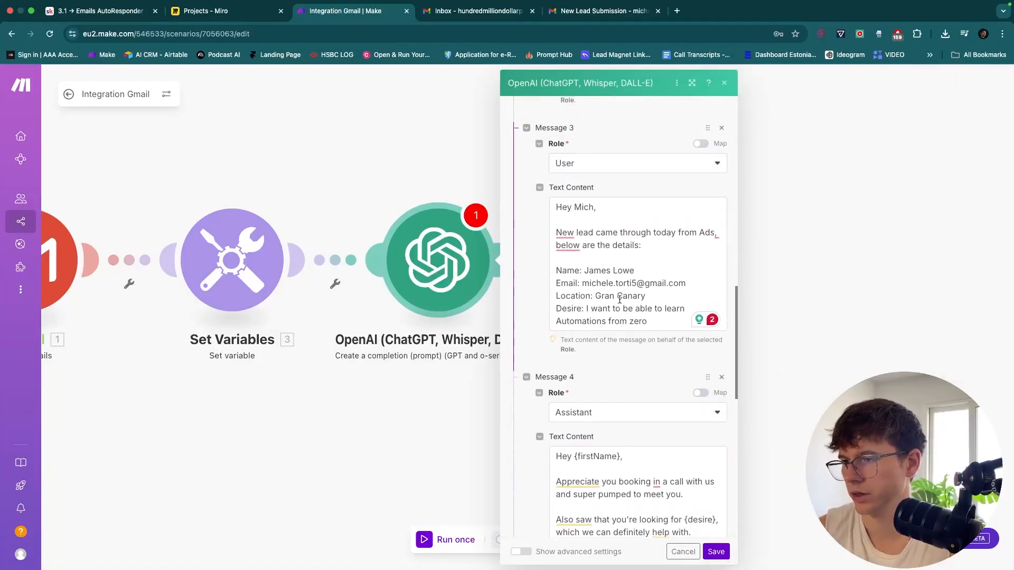
pyautogui.scroll(-2, 627, 299)
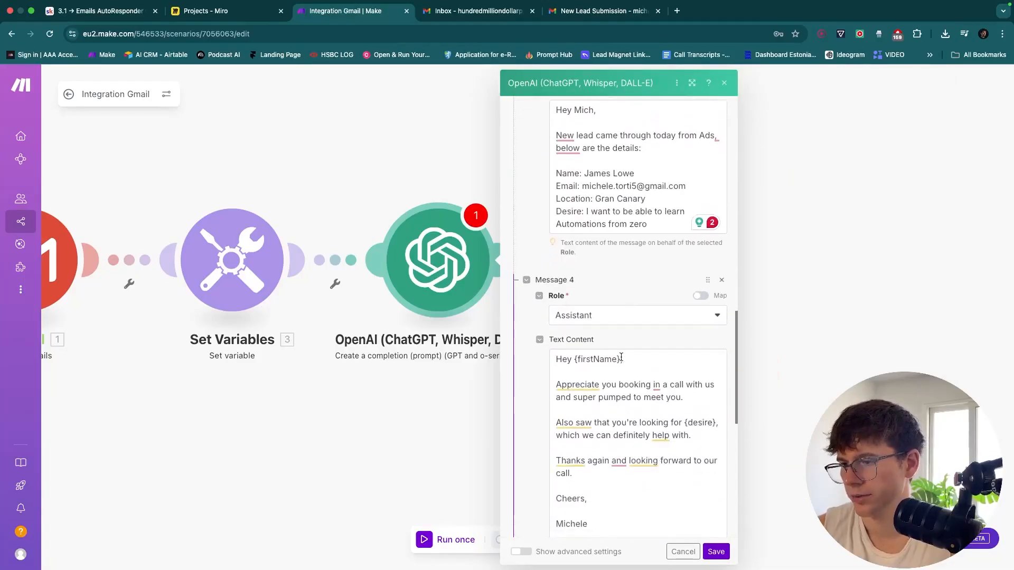
# In Message 4, replace {firstName} with a sample name and {desire} with 'to learn automations from zero,'
pyautogui.moveTo(620, 360); pyautogui.dragTo(574, 360)
pyautogui.write('James')
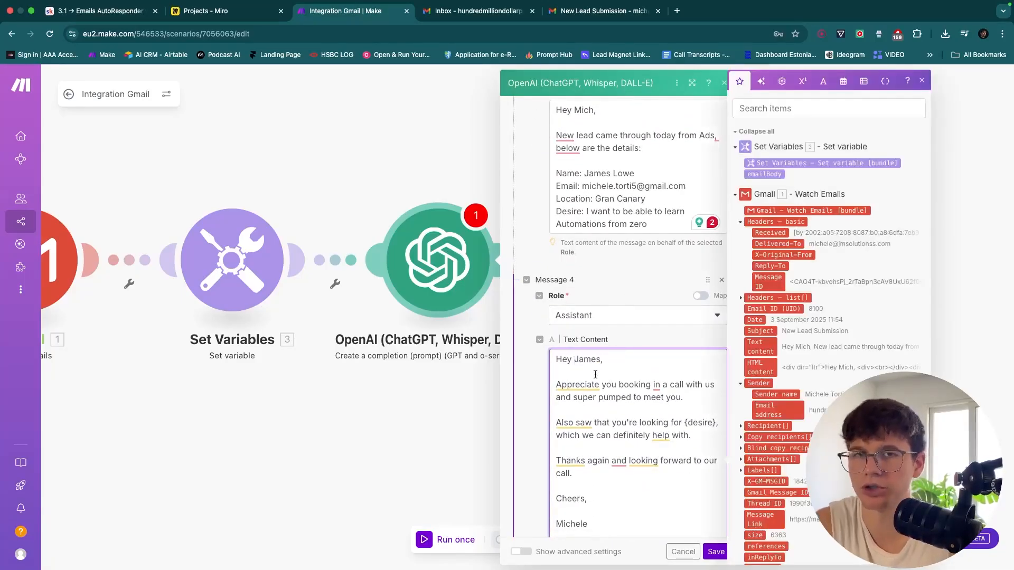
pyautogui.scroll(-1, 595, 374)
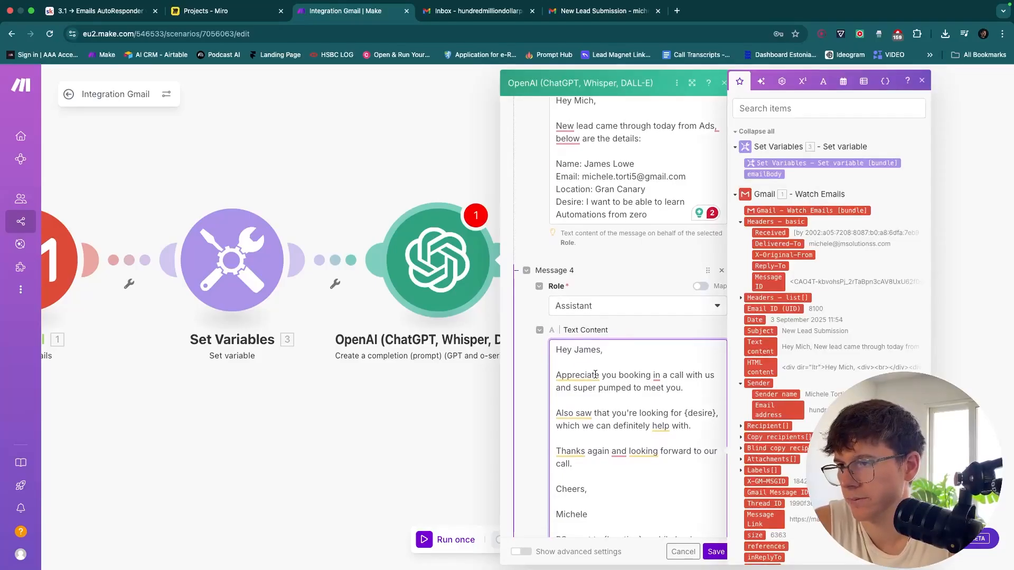
pyautogui.scroll(-2, 619, 369)
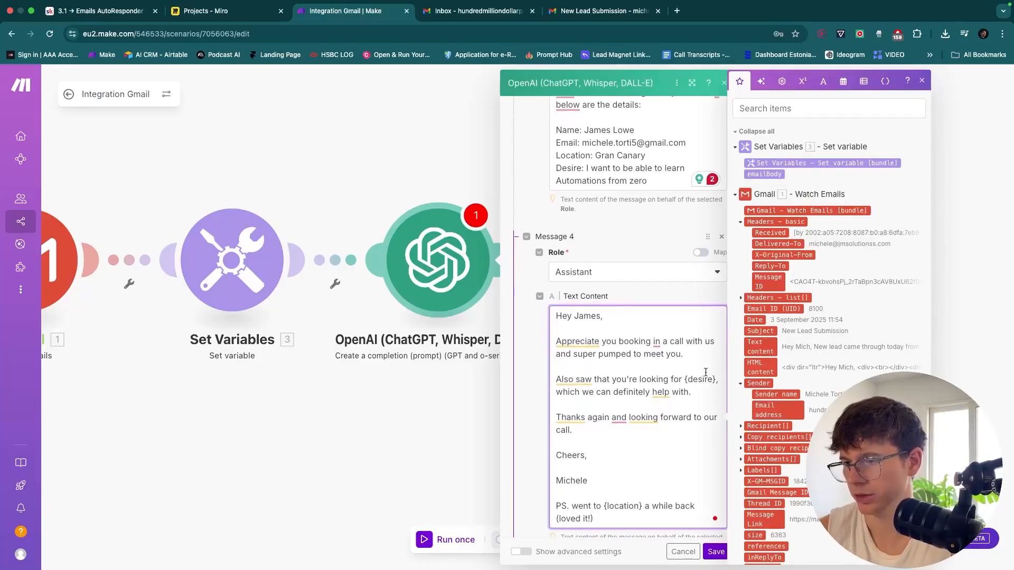
pyautogui.moveTo(714, 378); pyautogui.dragTo(675, 378)
pyautogui.write('to learn automations from zewr')
pyautogui.press('BackSpace')
pyautogui.press('BackSpace')
pyautogui.write('ro')
pyautogui.scroll(-1, 669, 420)
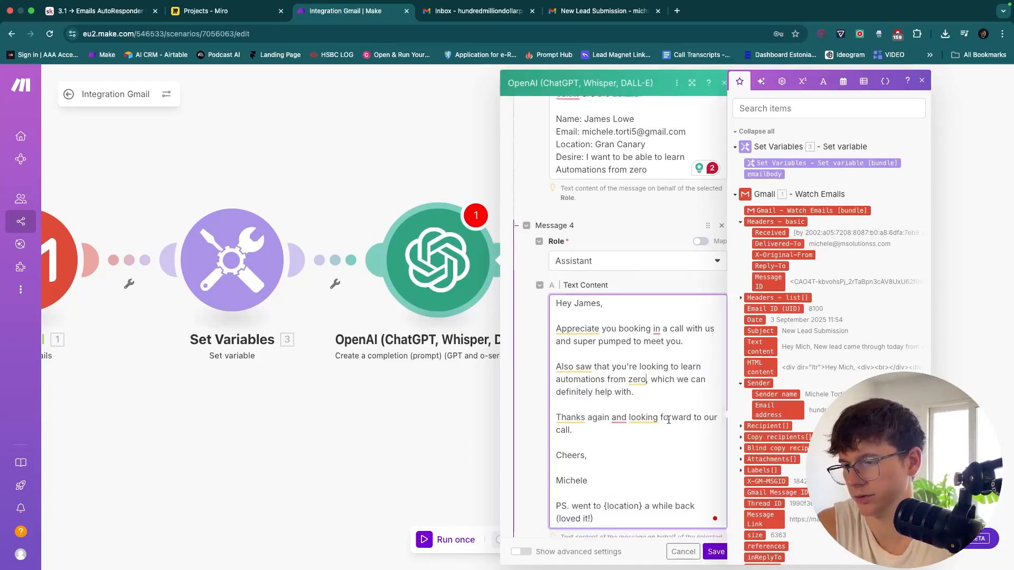
pyautogui.write(',')
pyautogui.scroll(-3, 668, 419)
# Replace the PS line's {location} with 'the Canary Islands' and review the prompt
pyautogui.moveTo(643, 434); pyautogui.dragTo(606, 437)
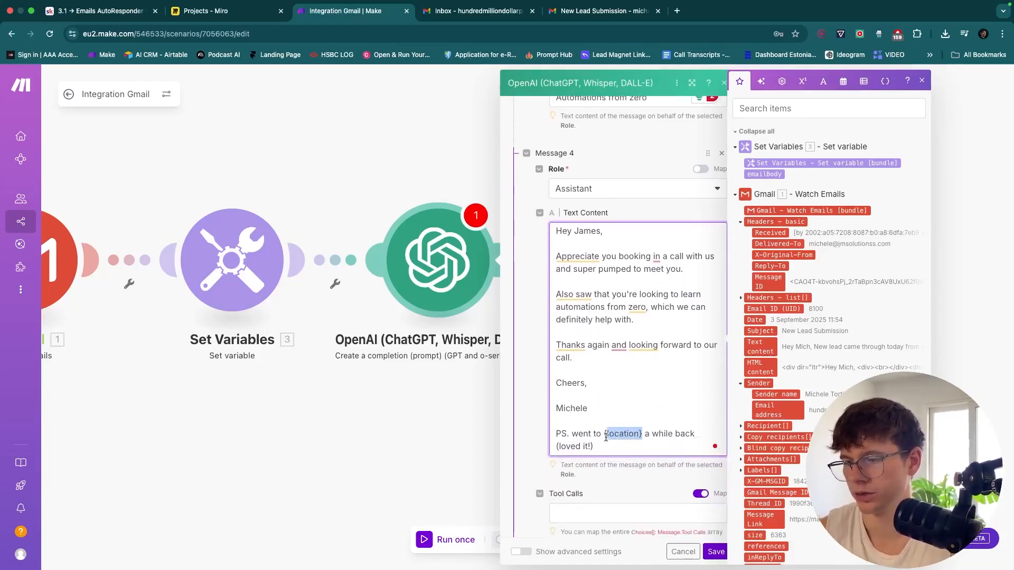
pyautogui.write('the Canary ')
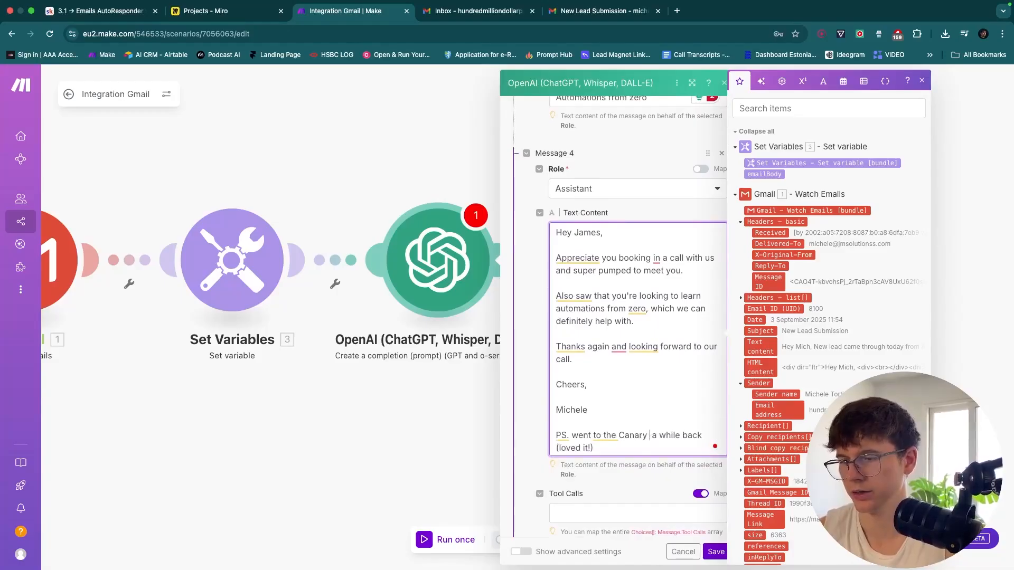
pyautogui.write('Islands')
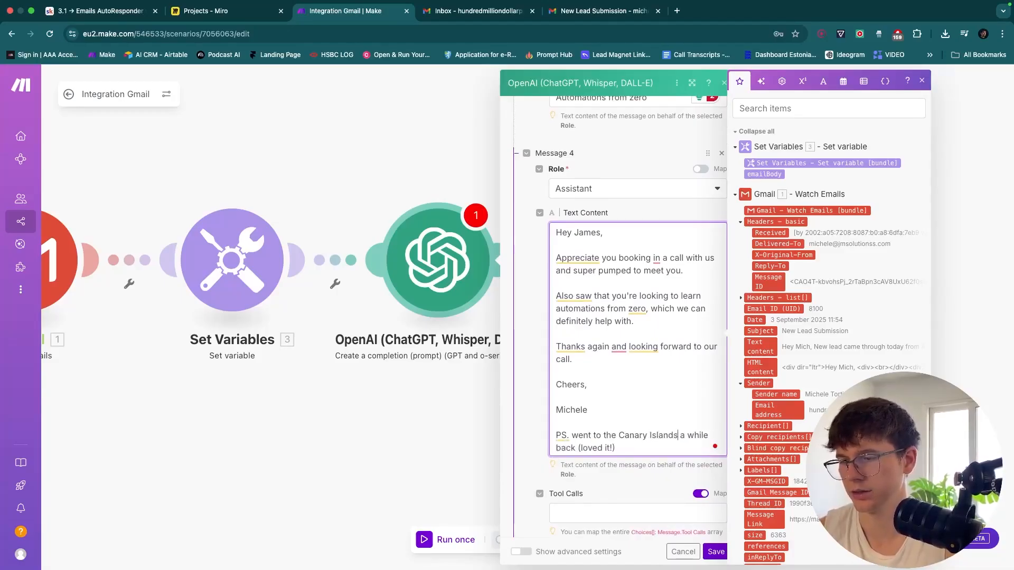
pyautogui.scroll(5, 635, 388)
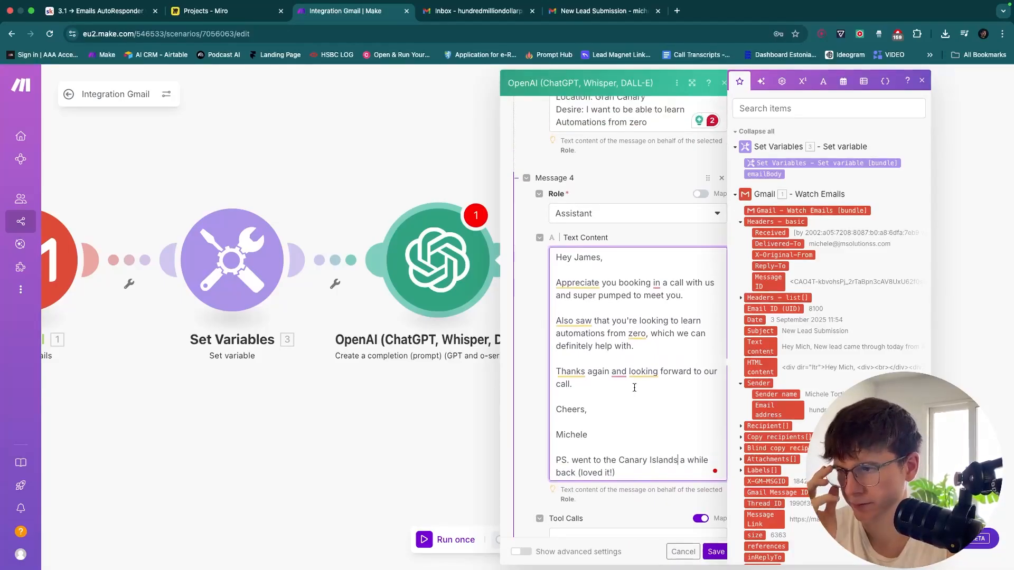
pyautogui.scroll(-1, 634, 389)
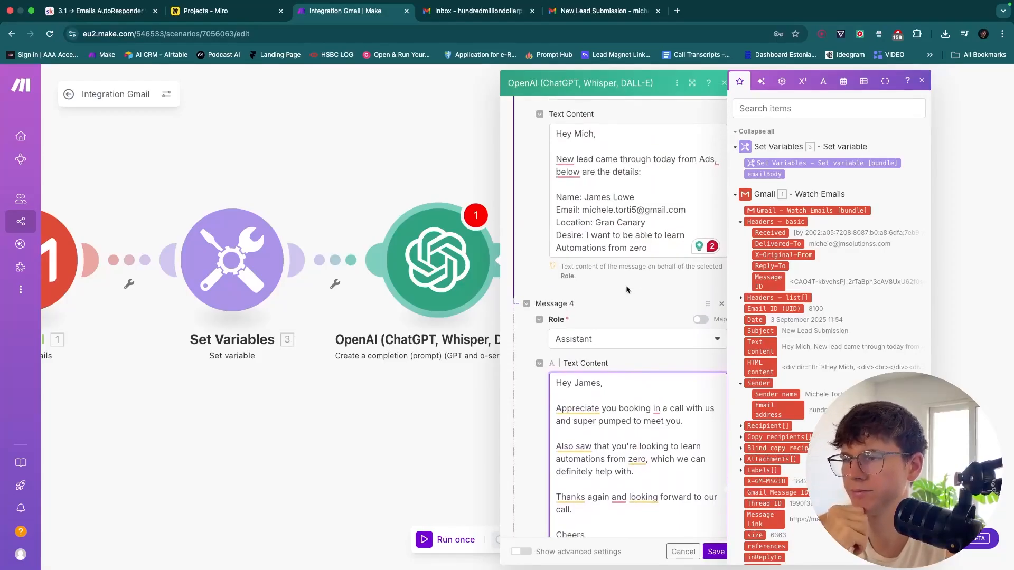
pyautogui.scroll(5, 623, 295)
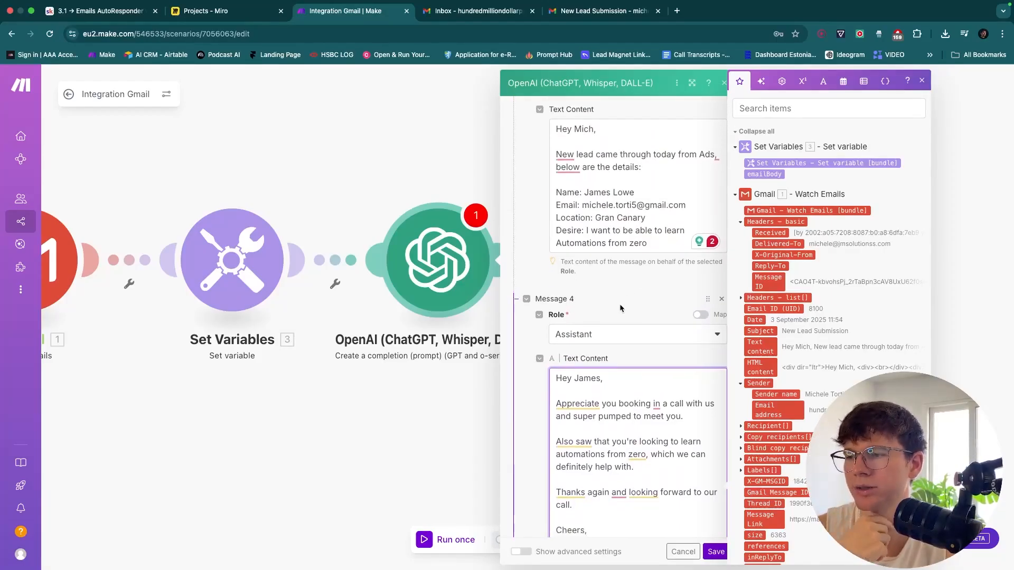
pyautogui.scroll(4, 628, 275)
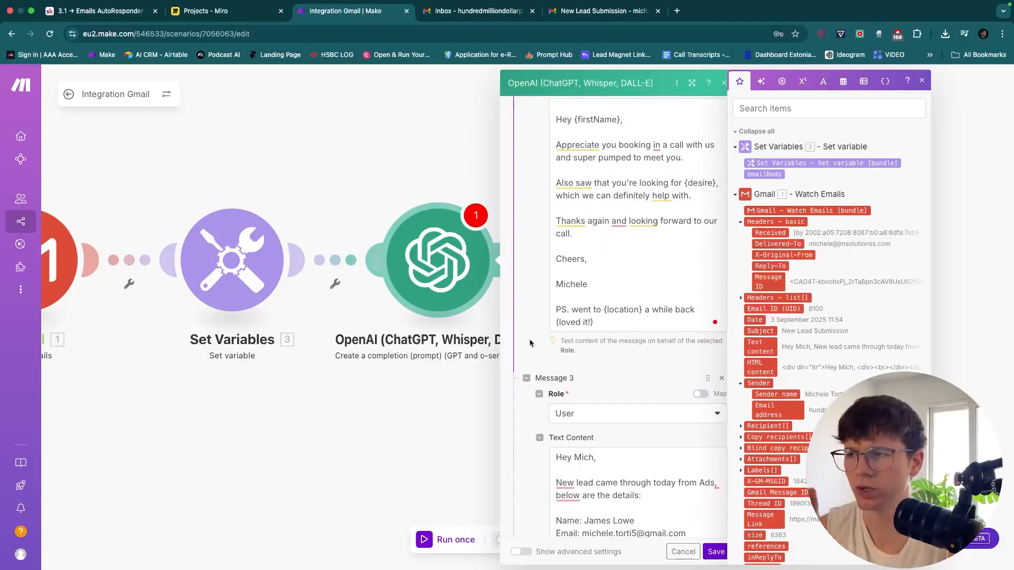
pyautogui.scroll(1, 530, 343)
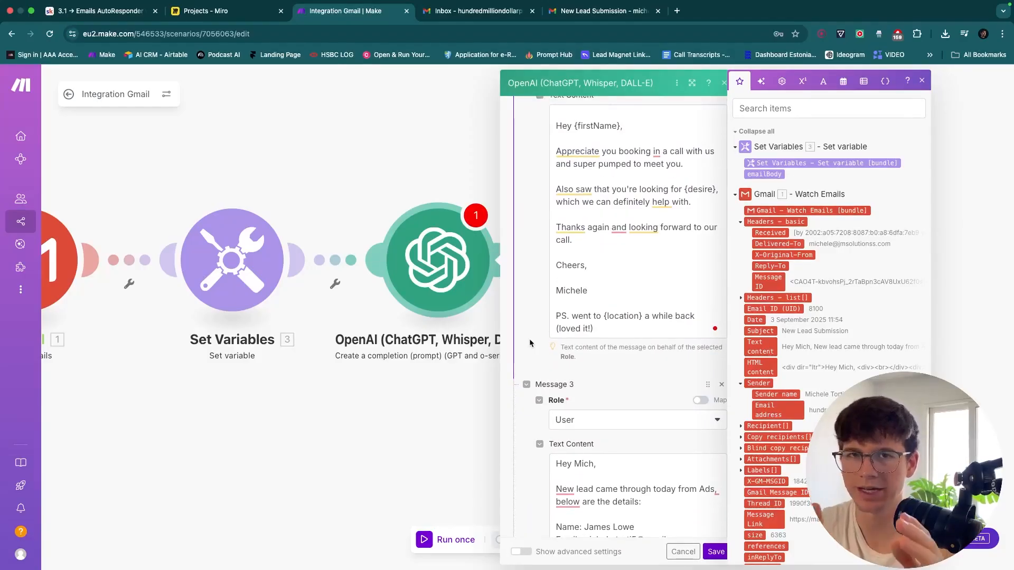
pyautogui.scroll(-10, 530, 343)
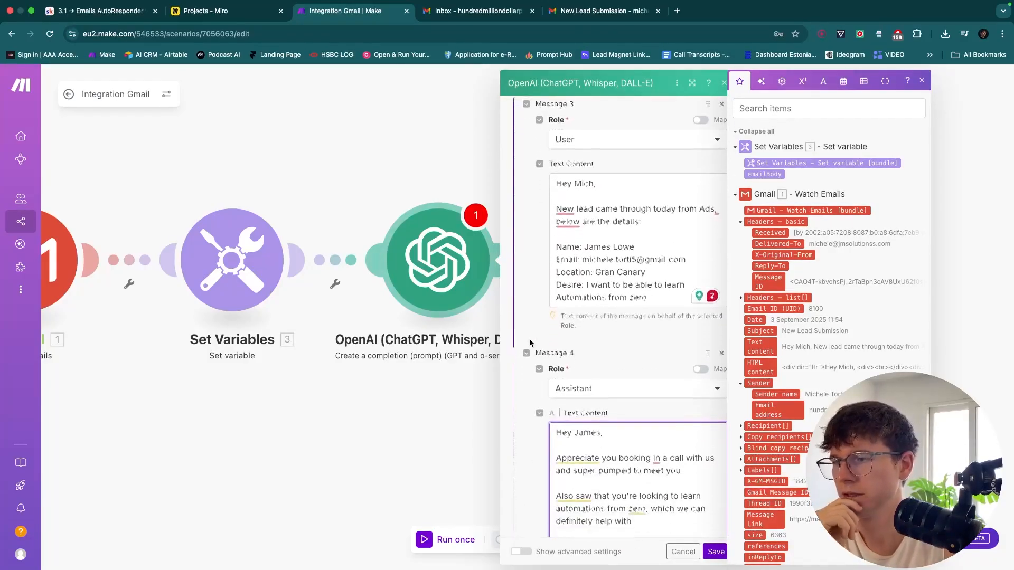
pyautogui.scroll(-4, 530, 342)
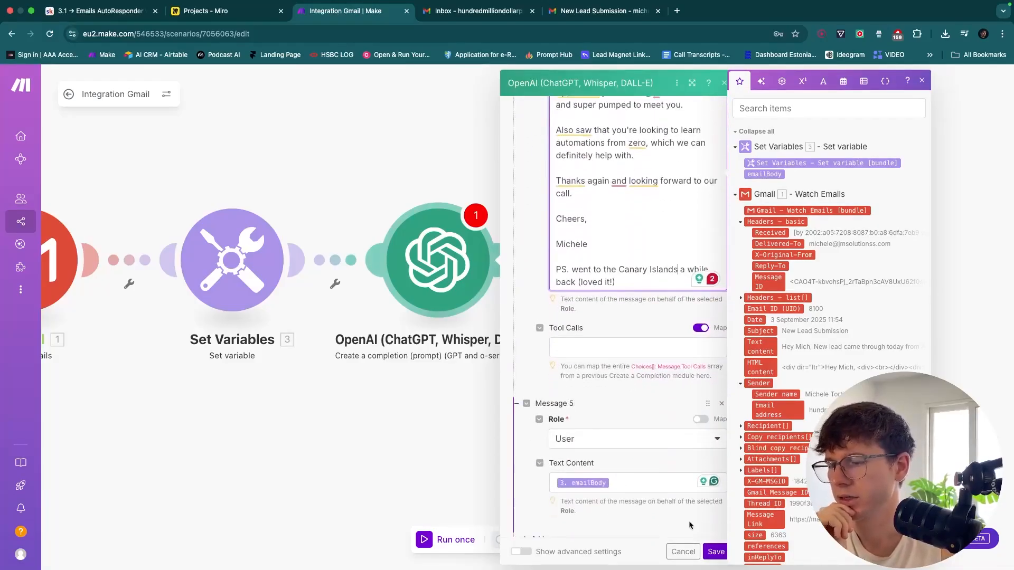
# Trim the OpenAI module's Max Completion Tokens value from 2048 to 204
pyautogui.click(650, 417)
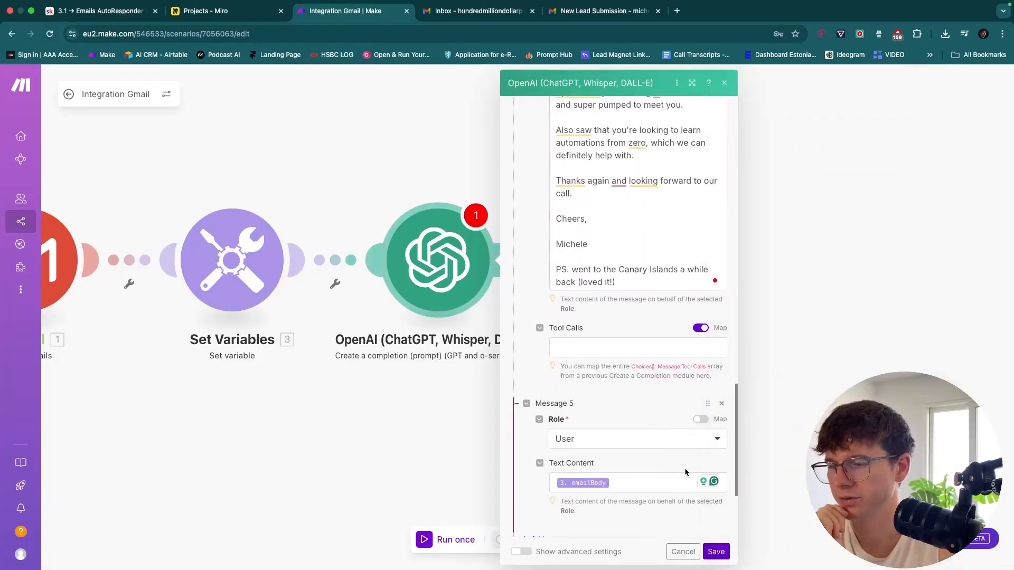
pyautogui.scroll(-3, 686, 473)
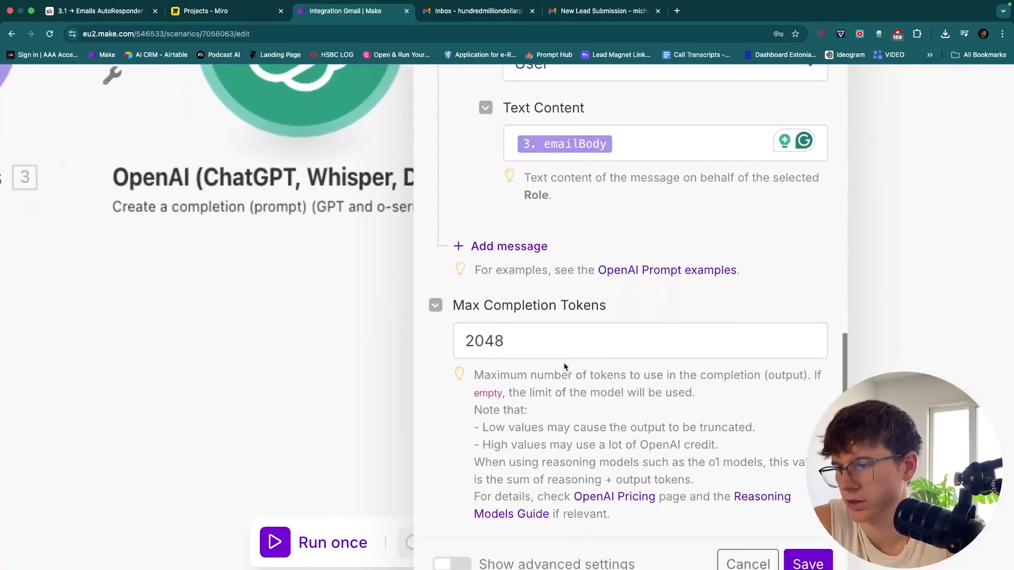
pyautogui.hscroll(3, 551, 386)
pyautogui.hscroll(-1, 551, 386)
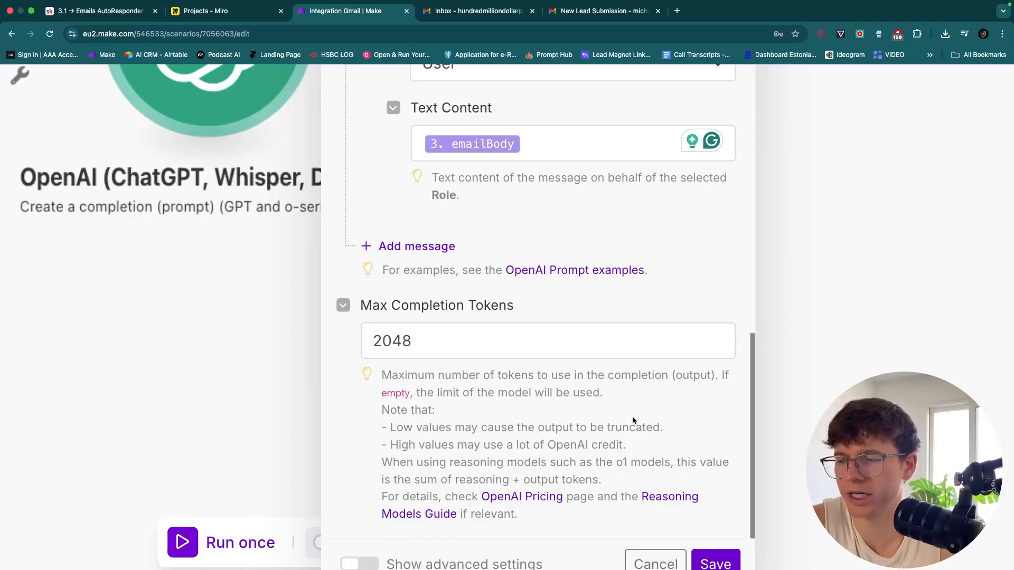
pyautogui.click(438, 343)
pyautogui.press('BackSpace')
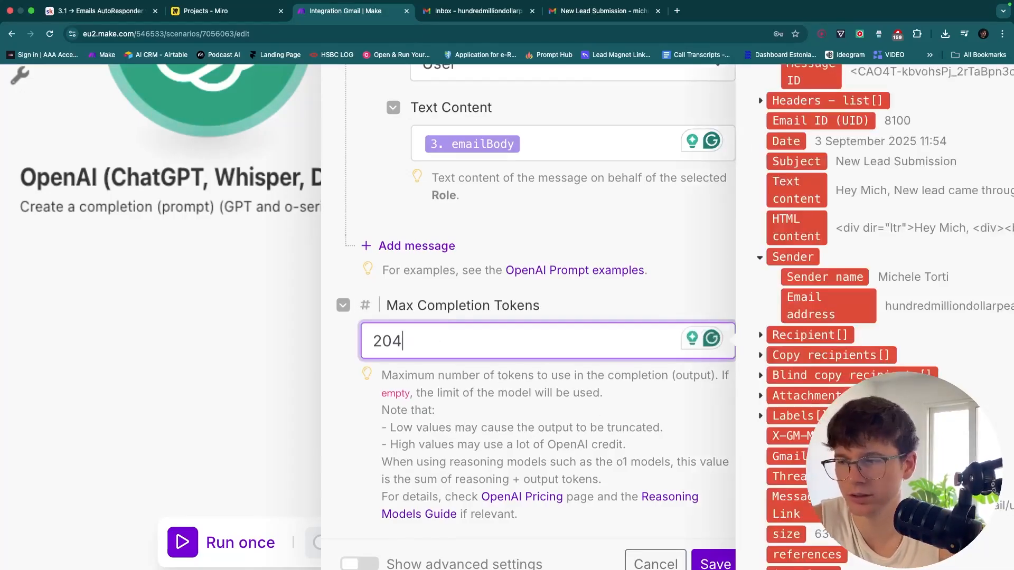
pyautogui.click(530, 484)
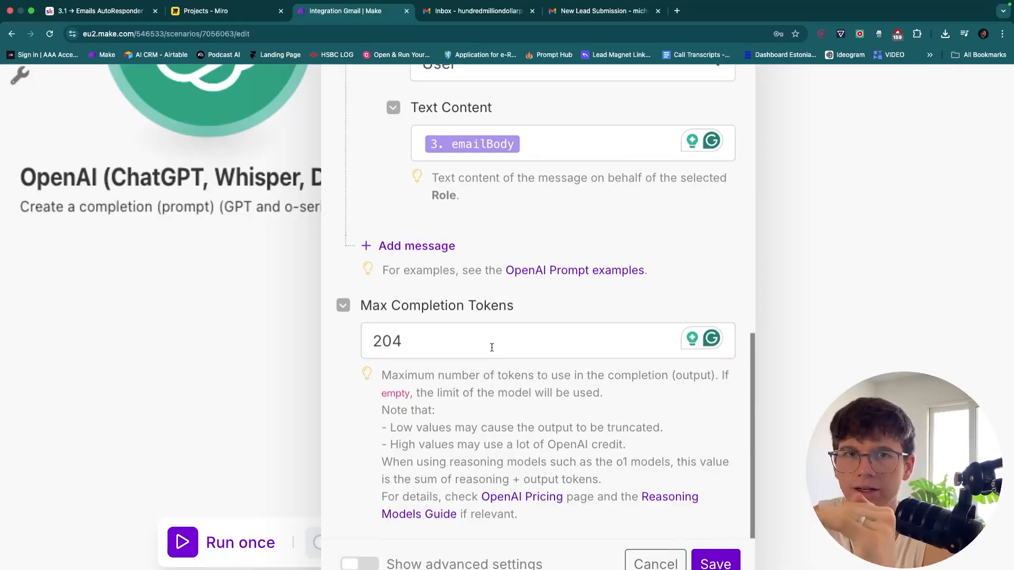
# Clear the Max Completion Tokens field and enter 20 as the new limit
pyautogui.click(452, 347)
pyautogui.press('super+a')
pyautogui.press('BackSpace')
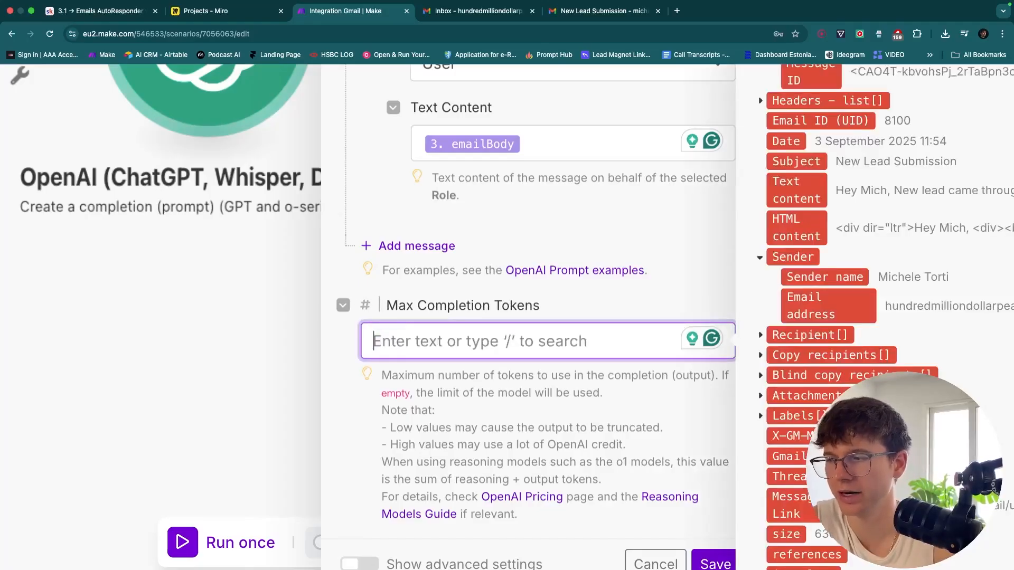
pyautogui.click(593, 315)
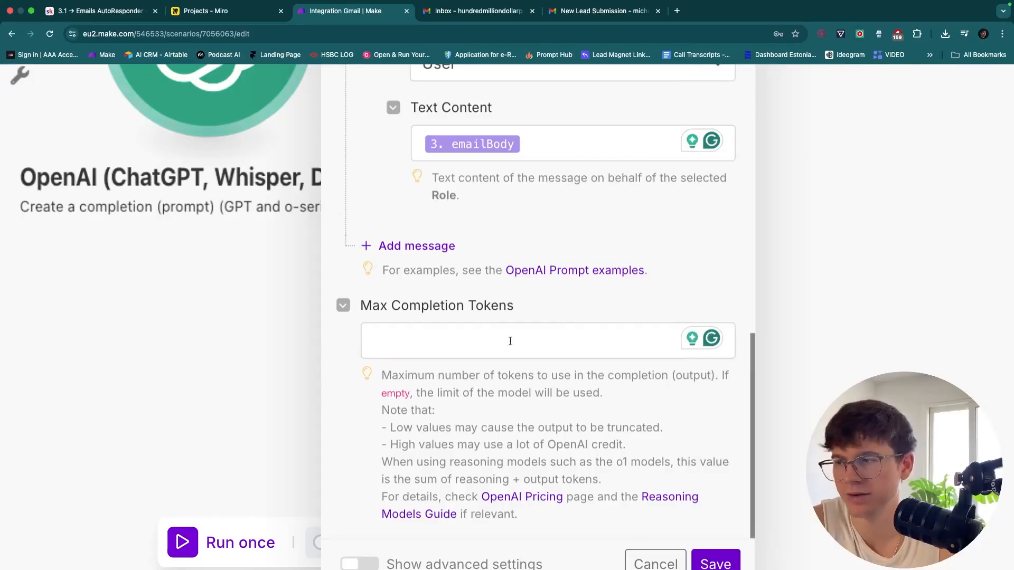
pyautogui.click(488, 340)
pyautogui.write('20')
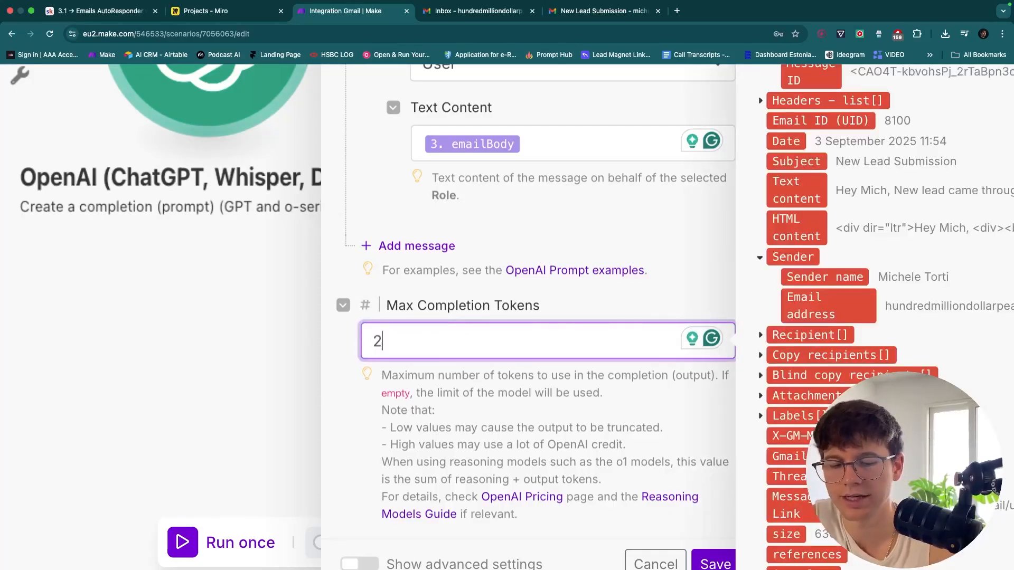
pyautogui.click(599, 308)
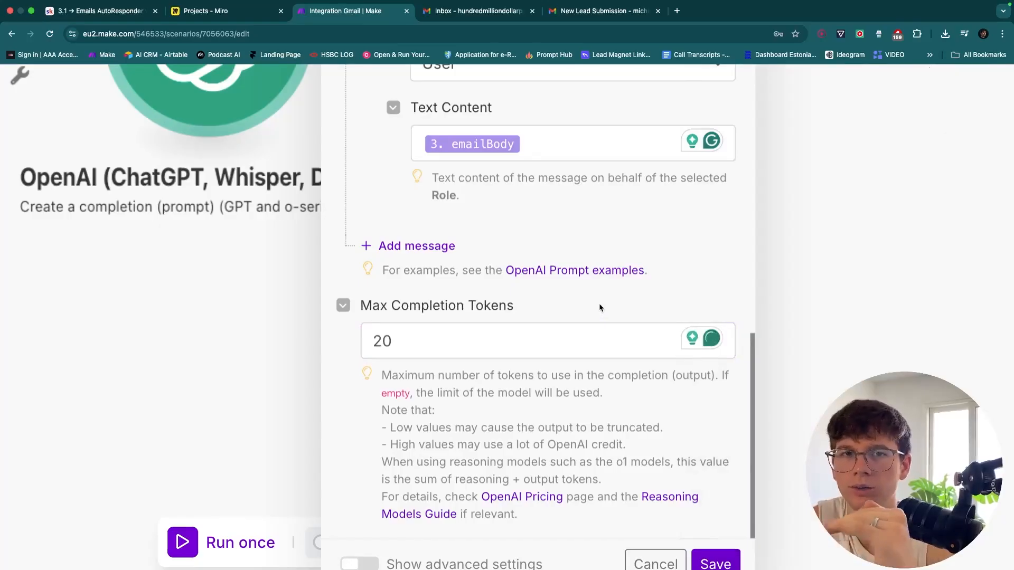
pyautogui.scroll(-1, 599, 306)
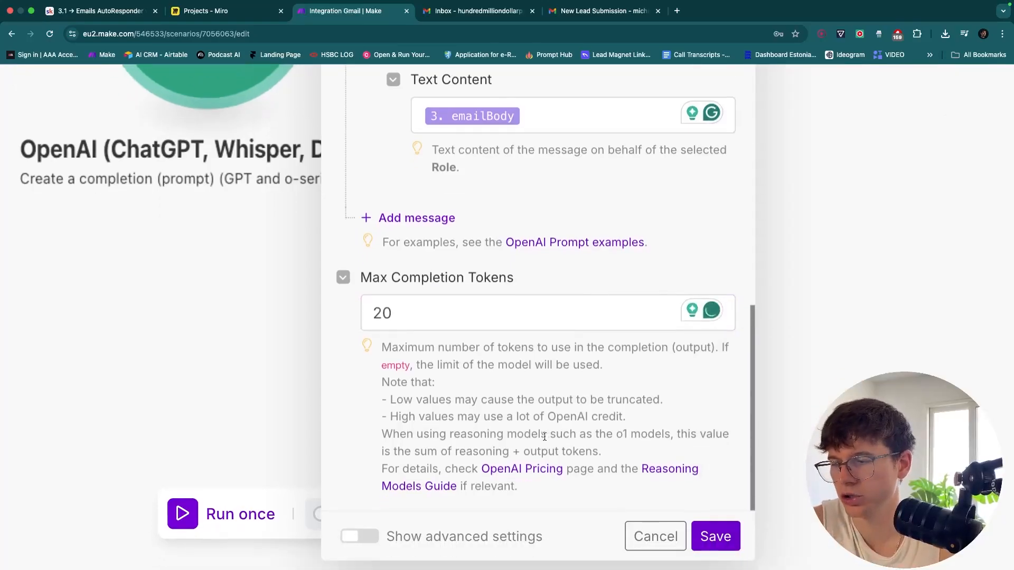
# Look over the OpenAI Pricing page for token costs, then close it
pyautogui.click(520, 470)
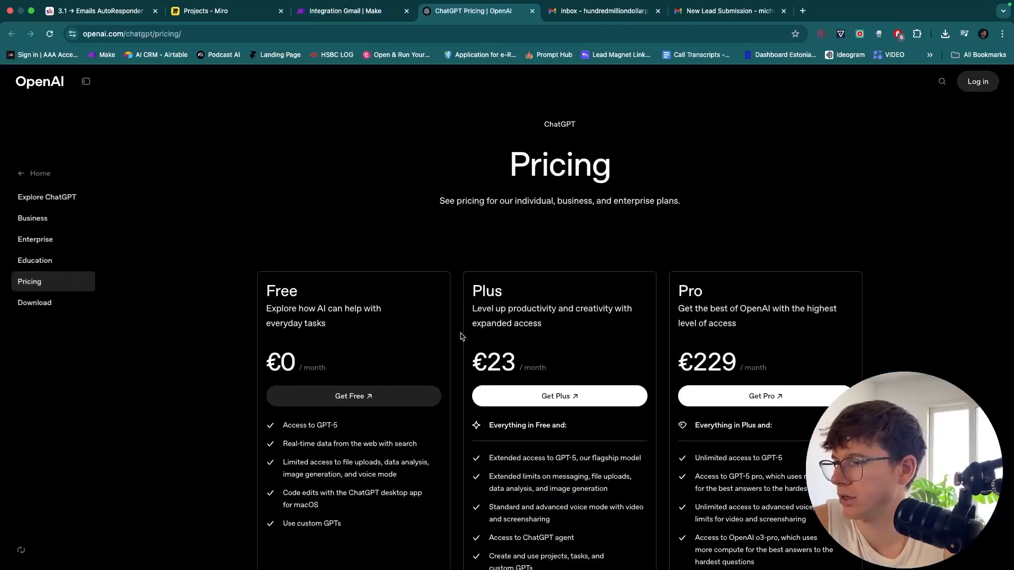
pyautogui.scroll(-20, 459, 337)
pyautogui.scroll(-10, 452, 344)
pyautogui.scroll(-10, 452, 344)
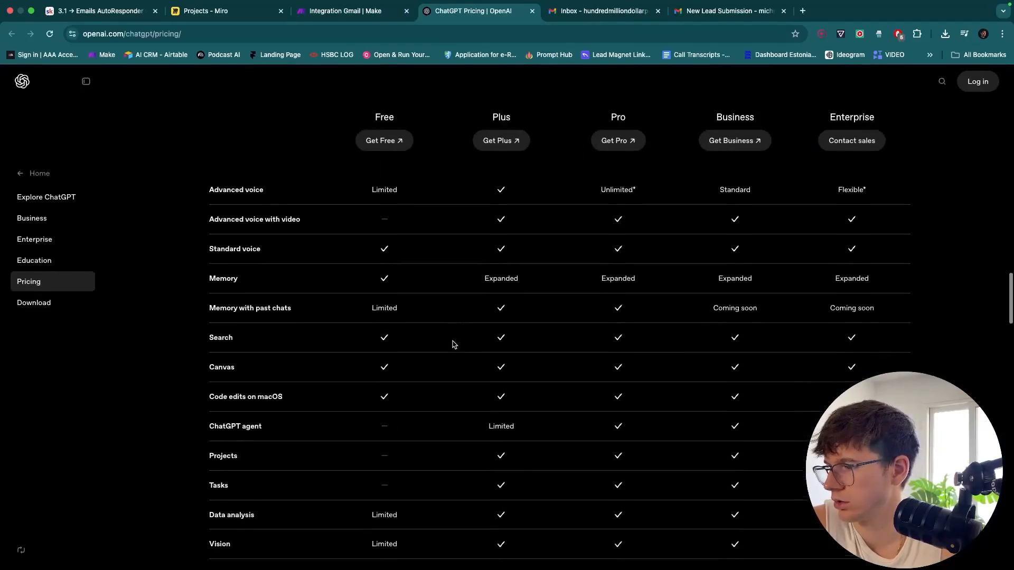
pyautogui.scroll(20, 452, 344)
pyautogui.press('super+w')
# Google 'how many characters is in a token' and note the answer: about 4 characters
pyautogui.press('super+t')
pyautogui.write('how many characters is')
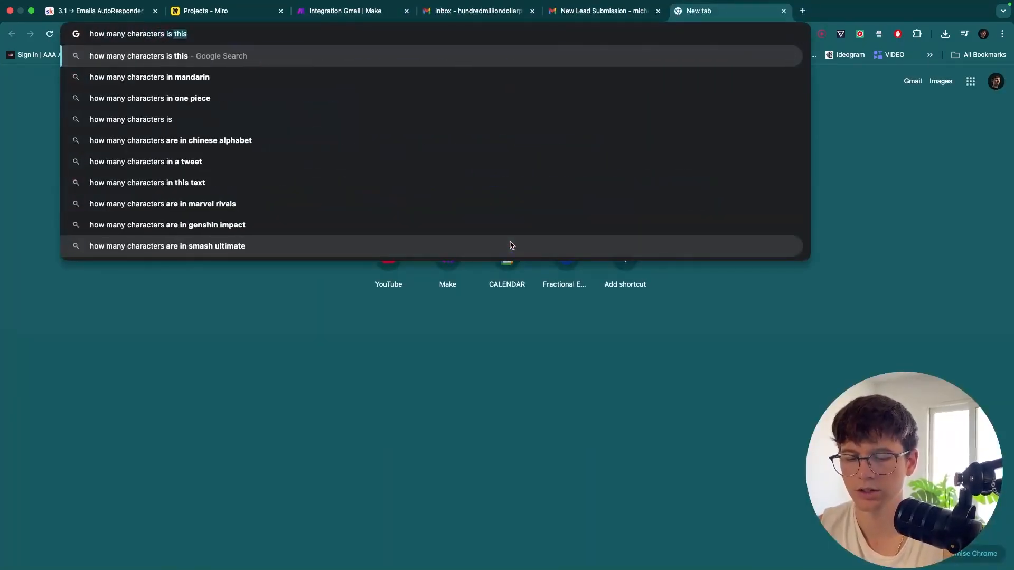
pyautogui.write(' in a tok')
pyautogui.press('BackSpace')
pyautogui.write('ken')
pyautogui.press('Return')
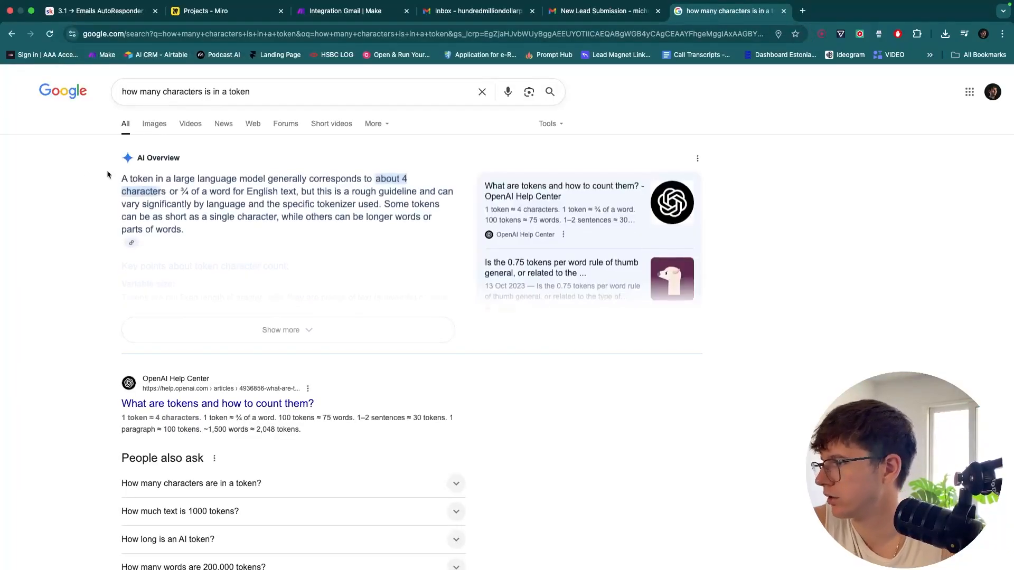
pyautogui.scroll(5, 80, 168)
pyautogui.scroll(1, 253, 213)
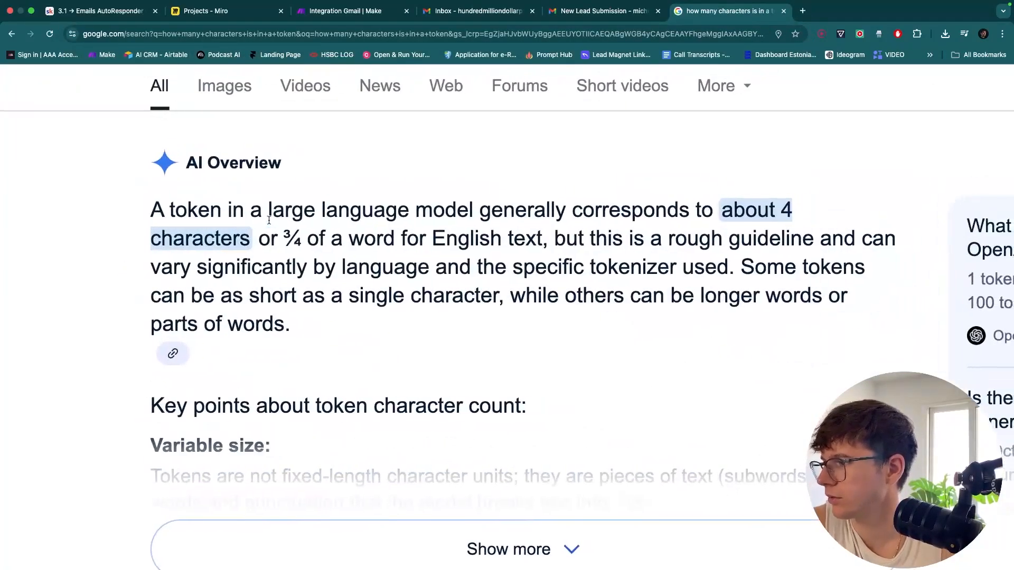
pyautogui.scroll(2, 269, 219)
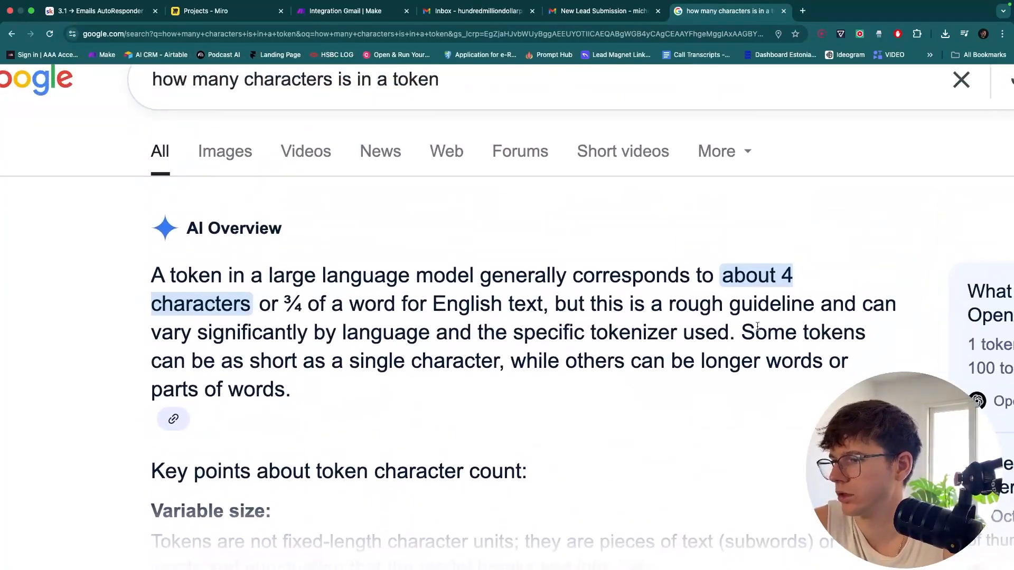
pyautogui.moveTo(781, 274); pyautogui.dragTo(248, 312)
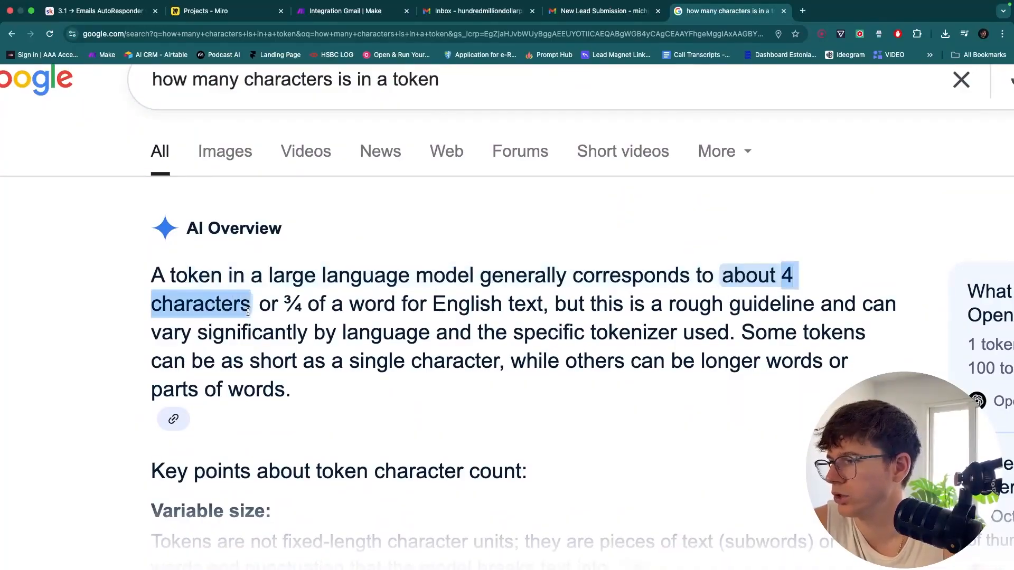
pyautogui.click(353, 12)
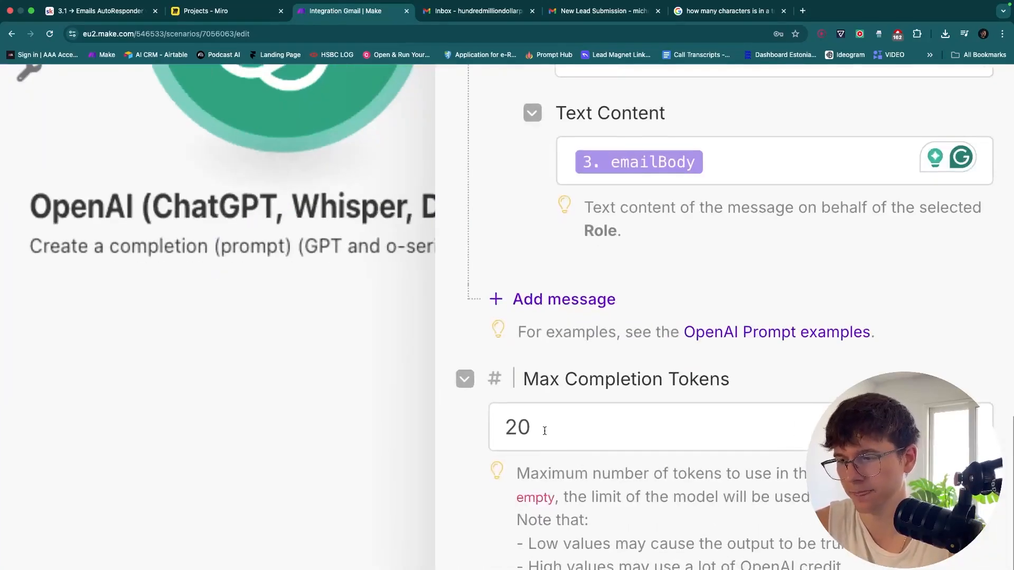
# Empty the Max Completion Tokens field, removing the 20 limit
pyautogui.click(561, 445)
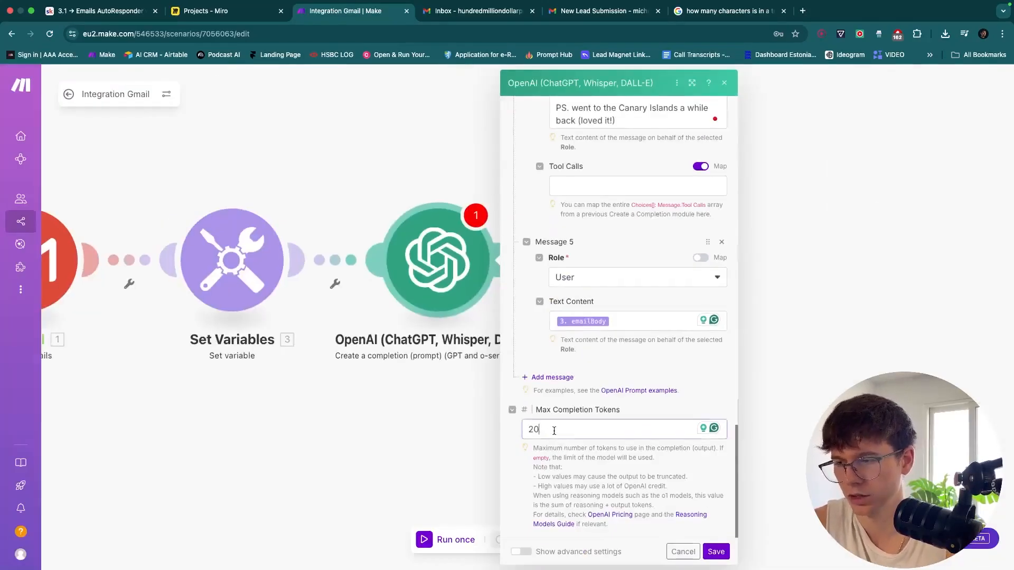
pyautogui.press('BackSpace')
pyautogui.press('BackSpace')
pyautogui.click(677, 365)
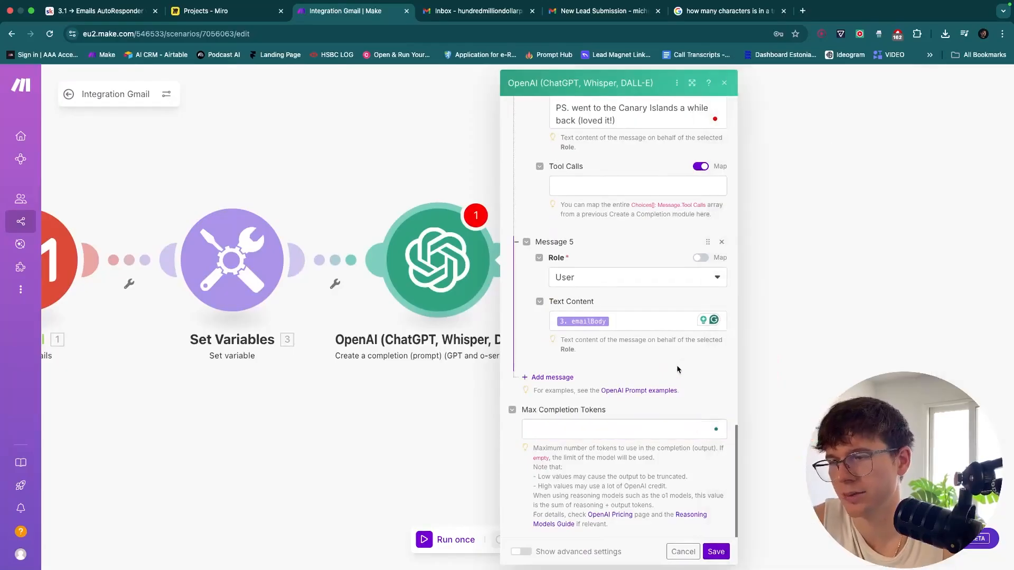
pyautogui.scroll(7, 633, 365)
pyautogui.scroll(-7, 562, 380)
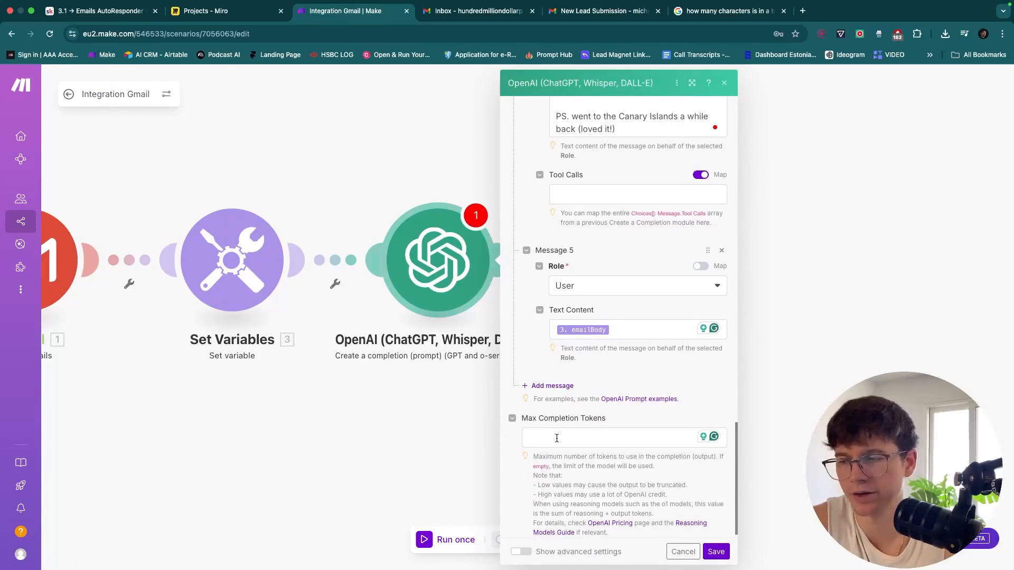
pyautogui.scroll(-1, 556, 439)
# Show the OpenAI module's advanced settings and keep Response Format on Text
pyautogui.click(521, 551)
pyautogui.scroll(-5, 573, 477)
pyautogui.scroll(-4, 573, 477)
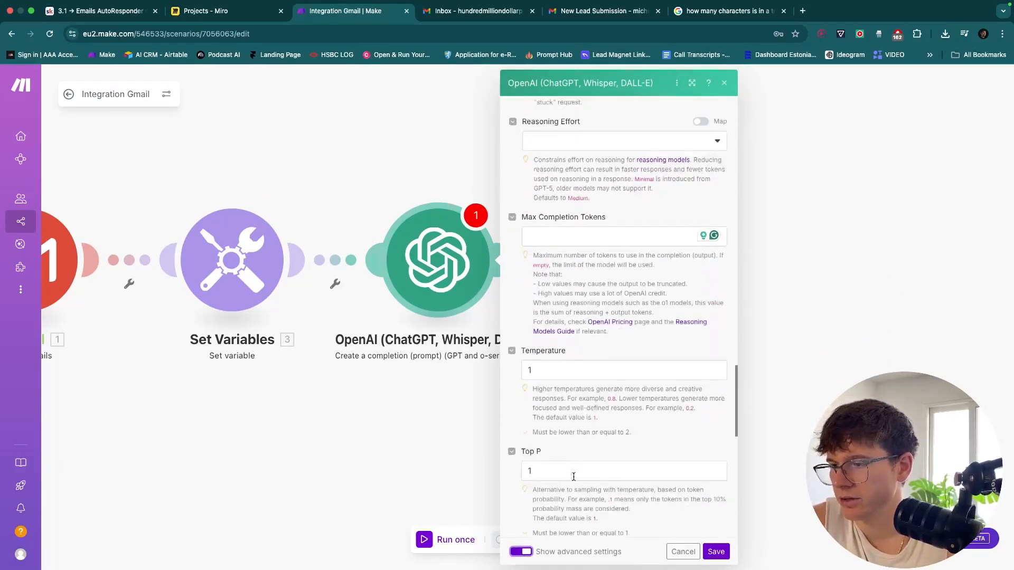
pyautogui.scroll(7, 573, 477)
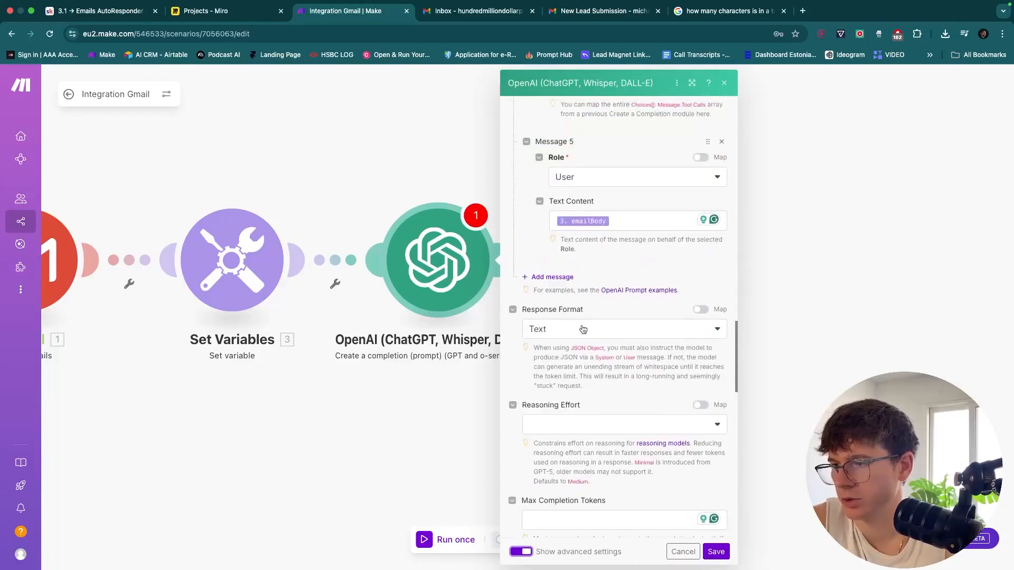
pyautogui.click(583, 329)
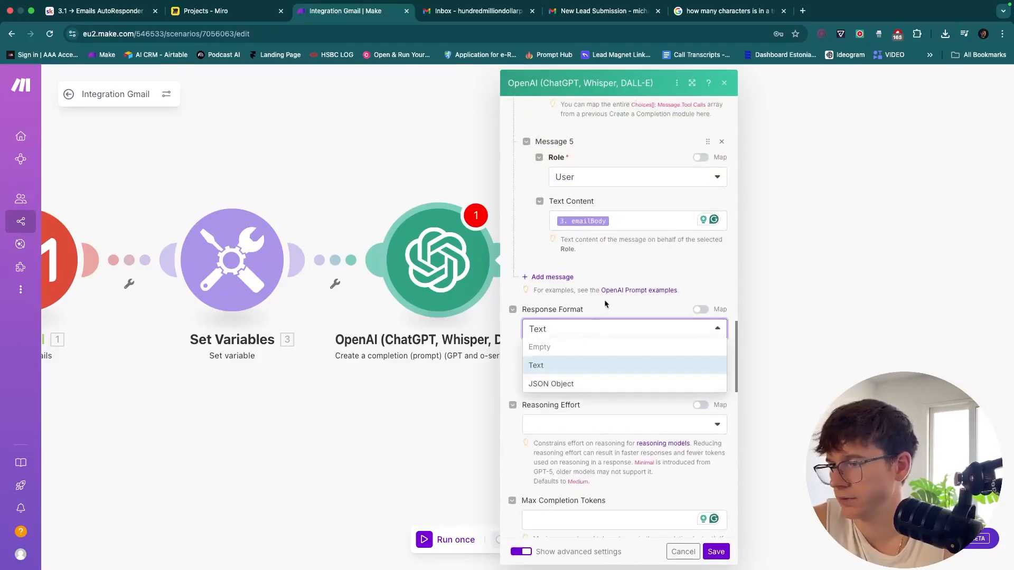
pyautogui.click(606, 303)
# Check the Reasoning Effort options, leave it empty, and scroll down to Temperature
pyautogui.scroll(-2, 591, 327)
pyautogui.click(592, 321)
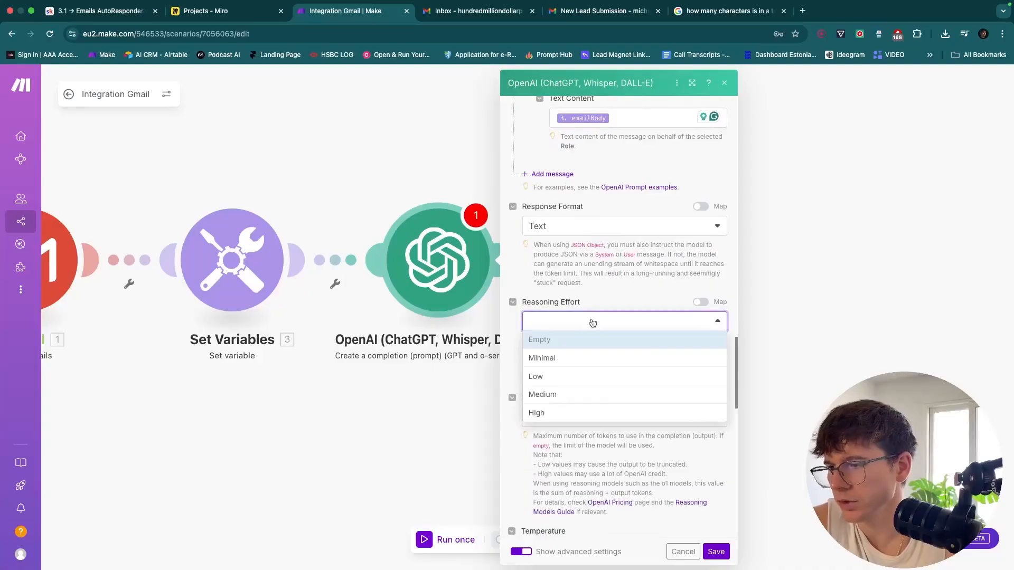
pyautogui.click(607, 454)
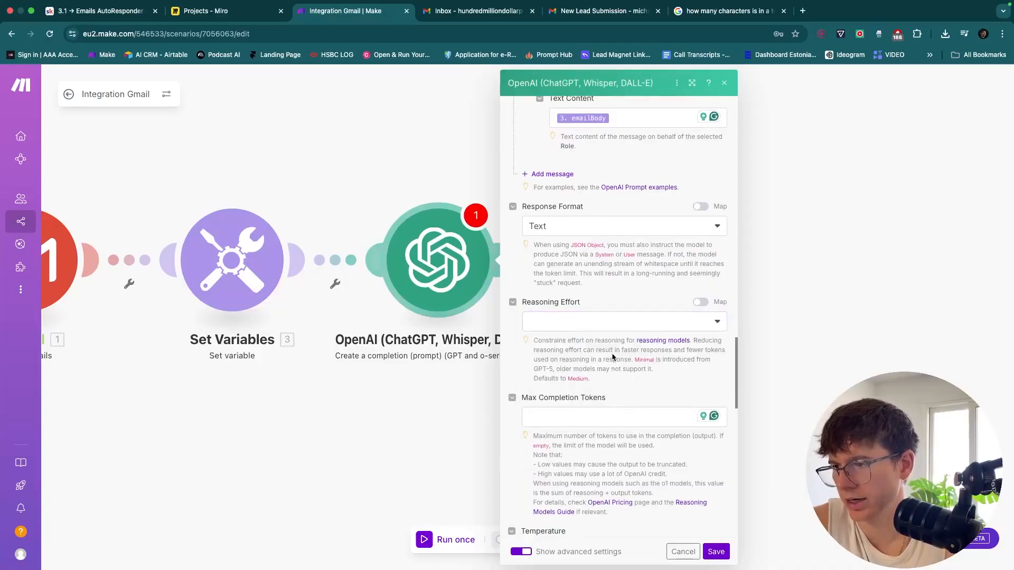
pyautogui.click(602, 317)
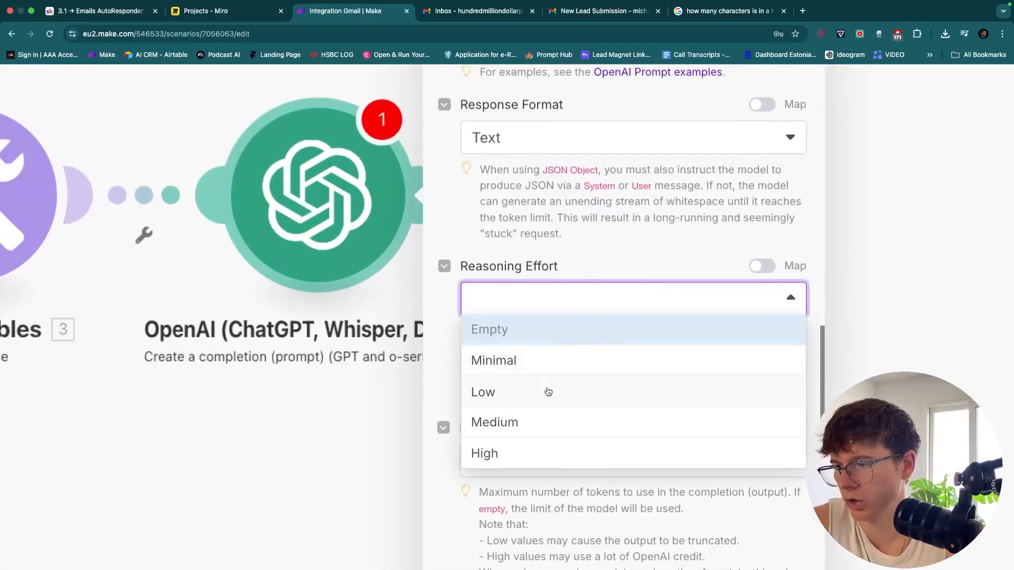
pyautogui.click(600, 246)
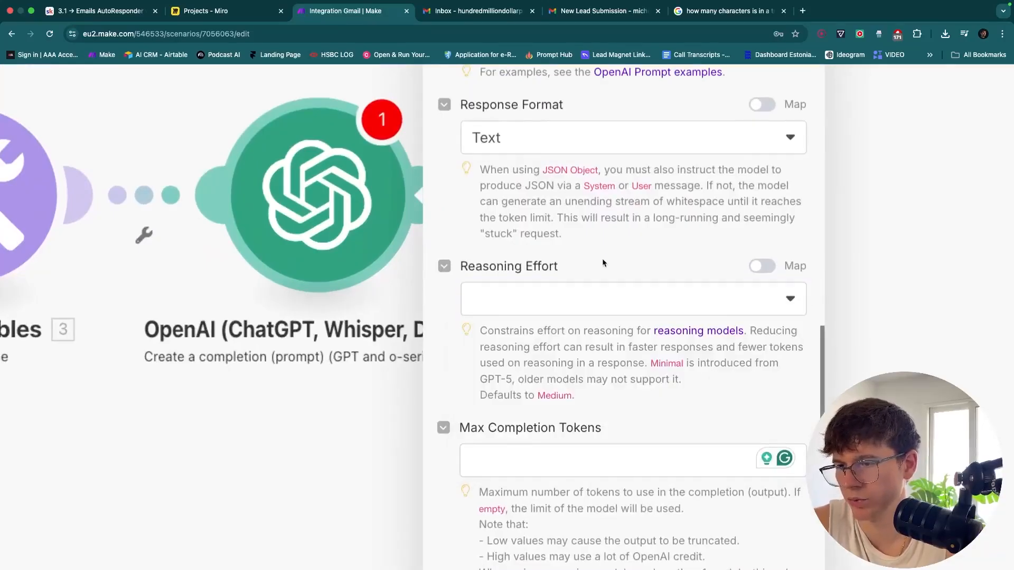
pyautogui.scroll(-2, 605, 264)
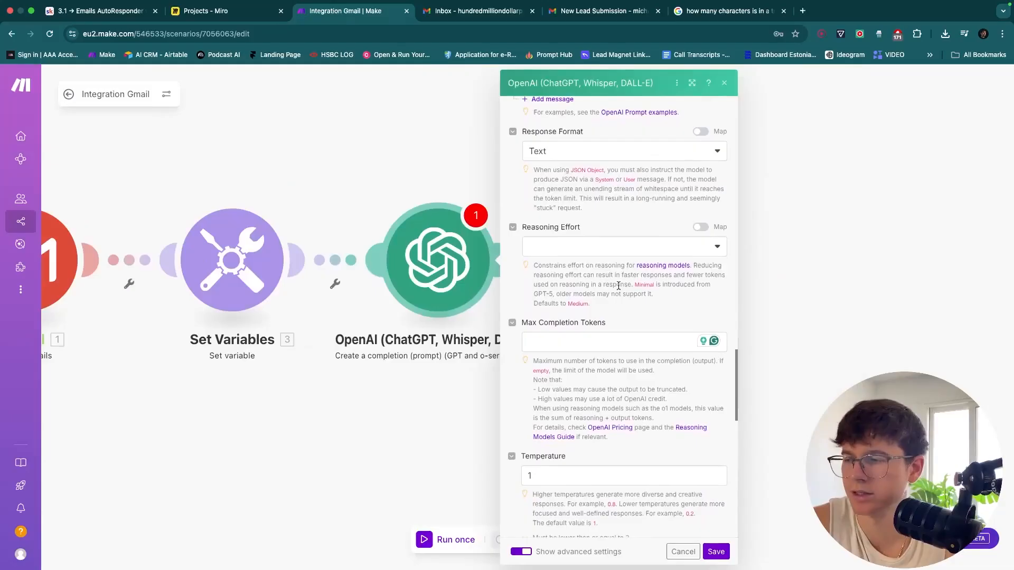
pyautogui.scroll(-2, 616, 285)
# Keep advanced defaults (Top P 1, Number 1, empty penalties), hide them, and save the OpenAI module
pyautogui.scroll(-3, 605, 269)
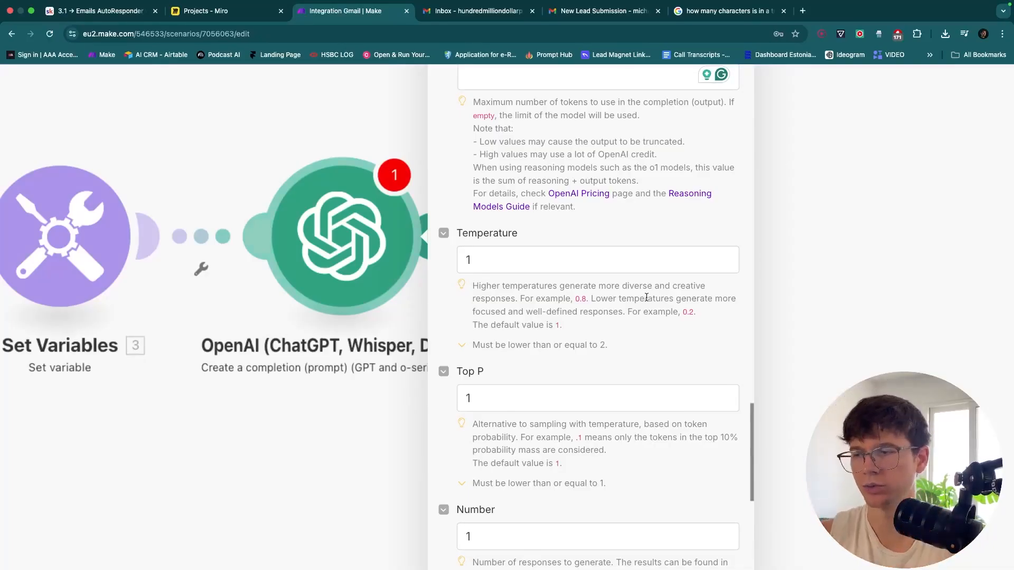
pyautogui.scroll(-3, 646, 297)
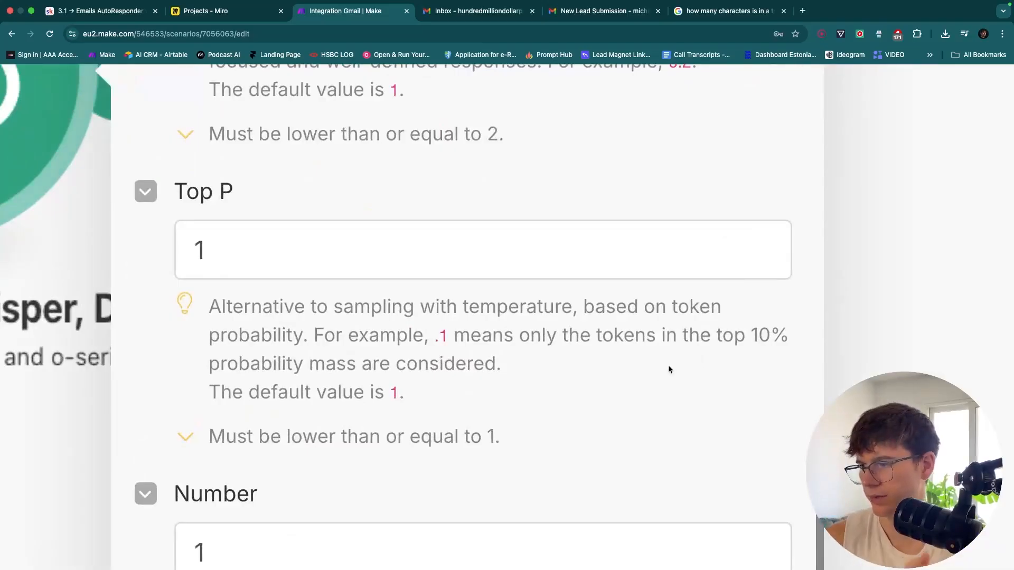
pyautogui.scroll(-2, 668, 369)
pyautogui.scroll(-2, 668, 369)
pyautogui.scroll(-5, 668, 369)
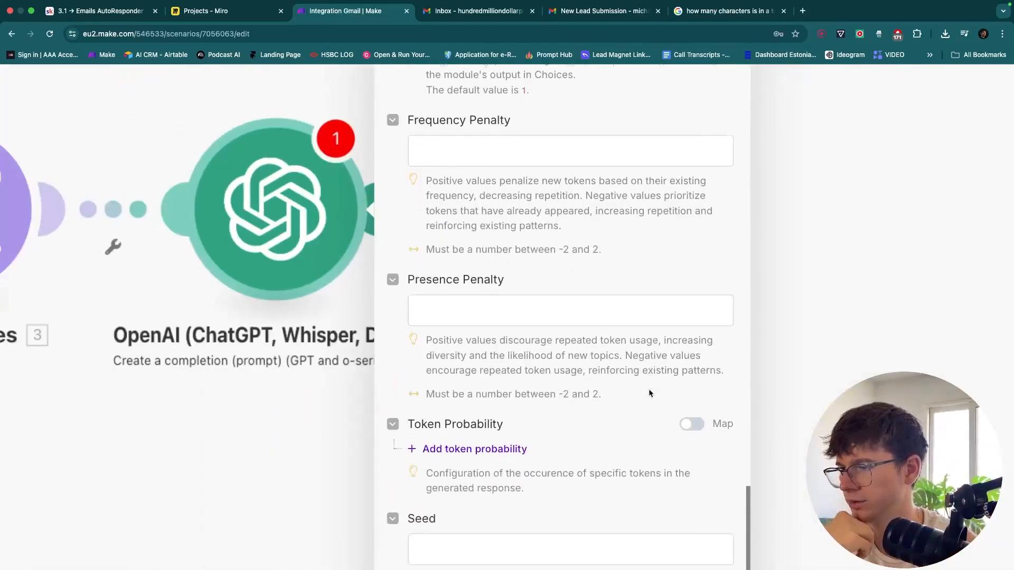
pyautogui.scroll(-5, 649, 393)
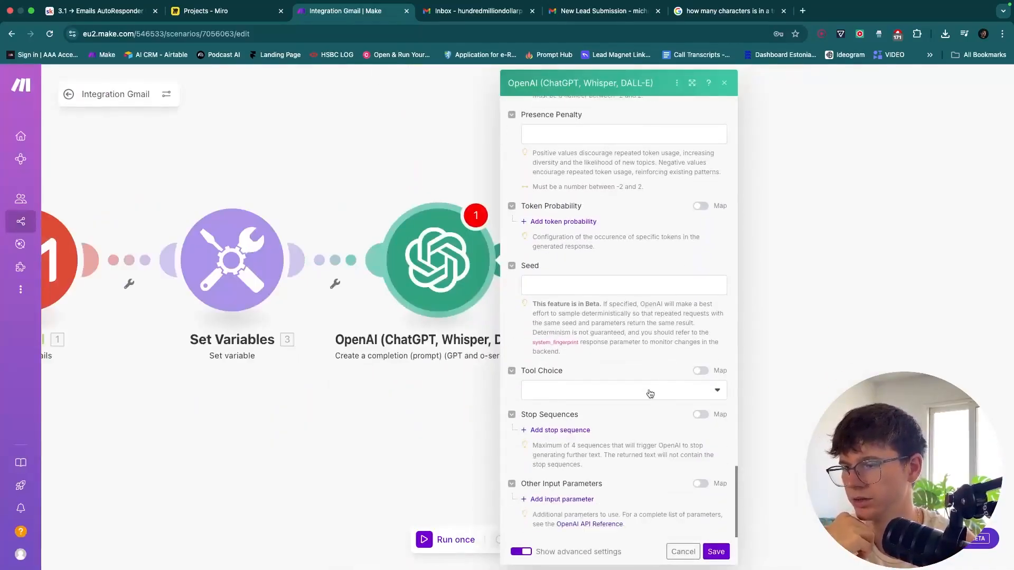
pyautogui.scroll(10, 650, 393)
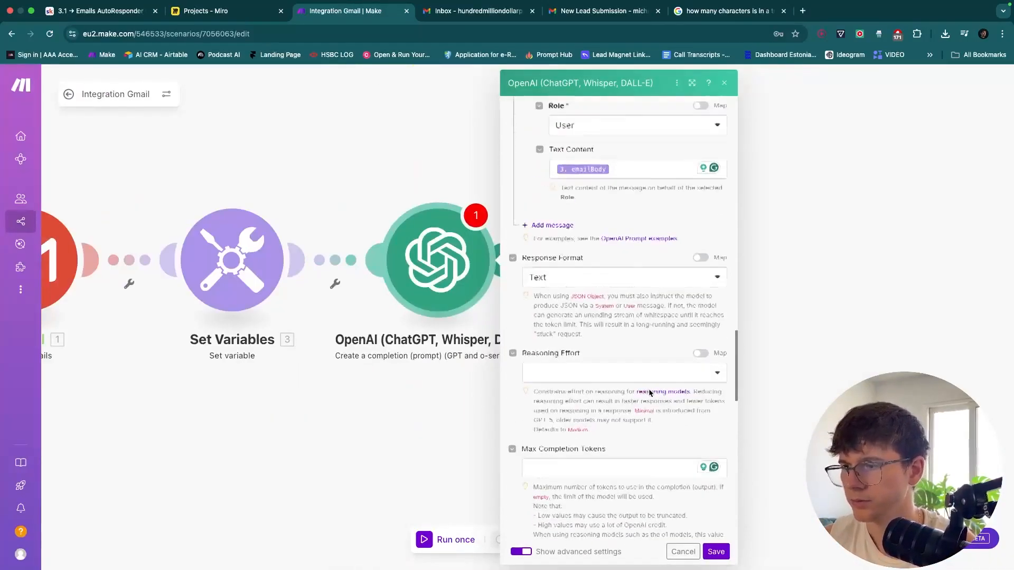
pyautogui.scroll(5, 650, 393)
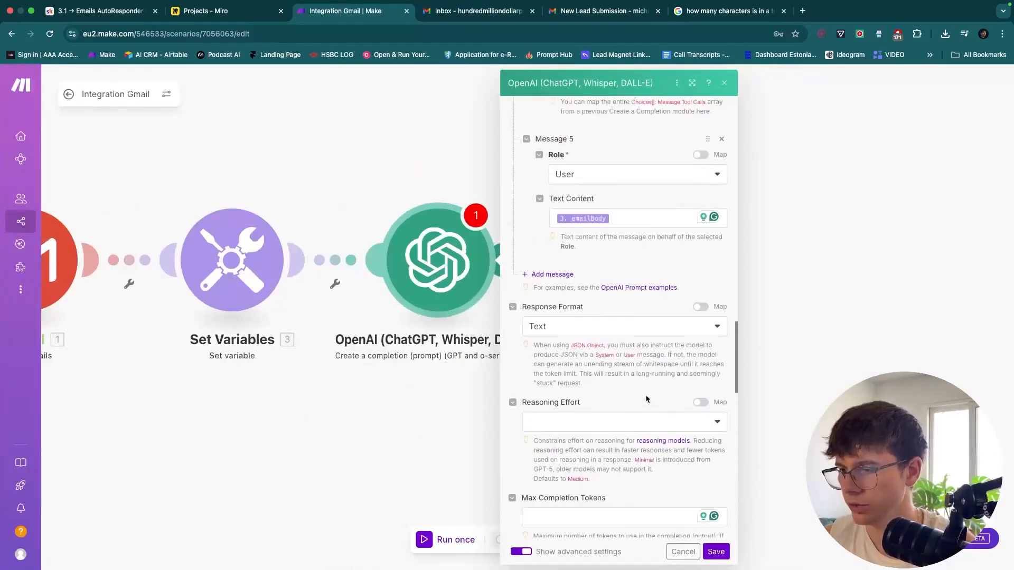
pyautogui.scroll(-1, 530, 554)
pyautogui.click(526, 552)
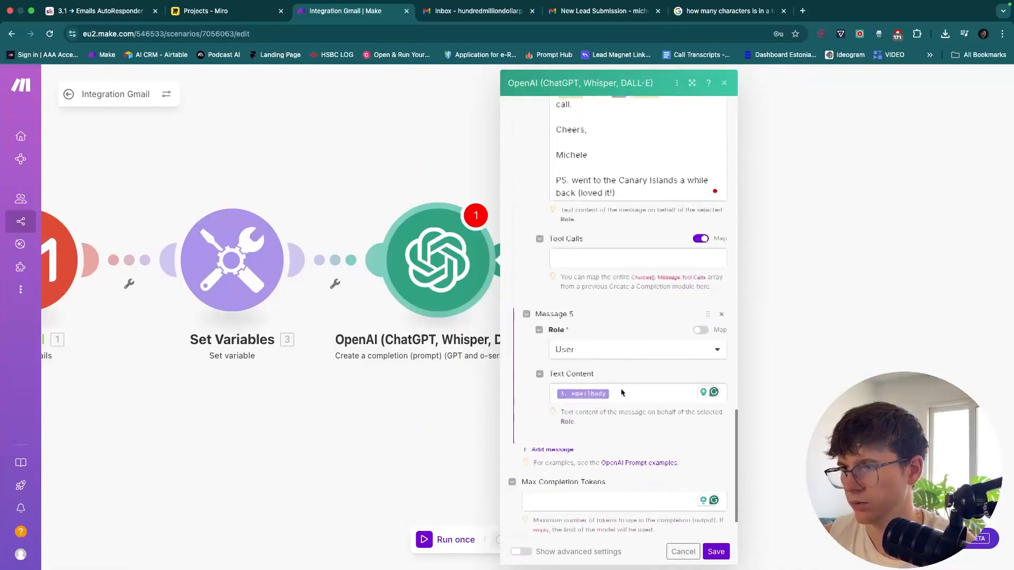
pyautogui.scroll(3, 622, 392)
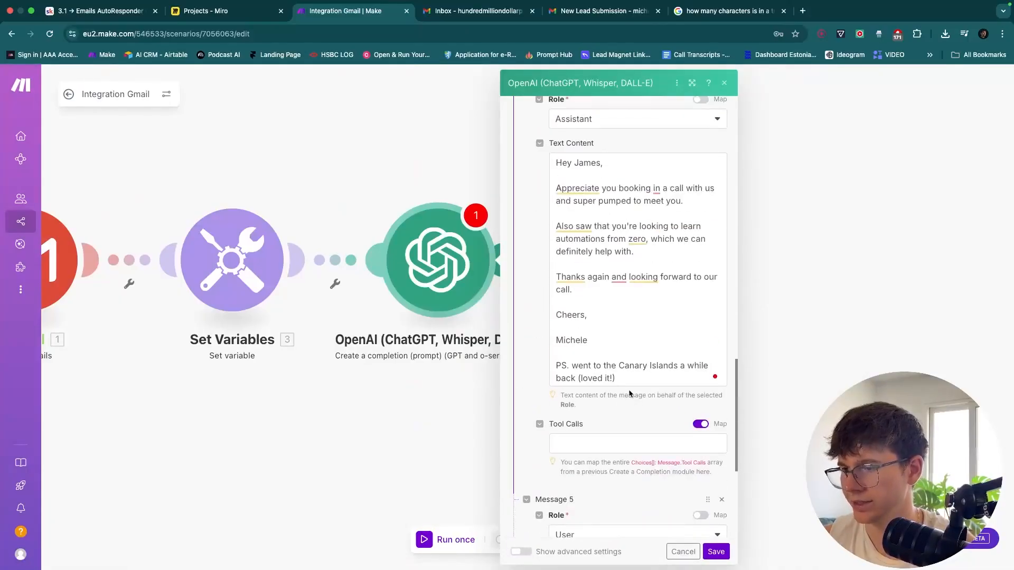
pyautogui.click(715, 552)
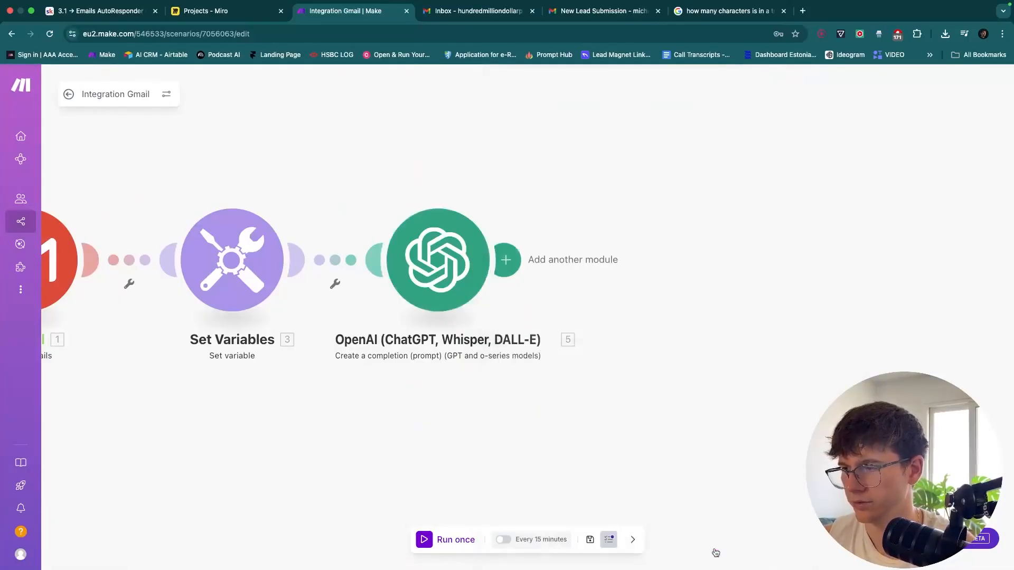
# Save the scenario and start a Run this module only test of the OpenAI module
pyautogui.click(590, 539)
pyautogui.rightClick(660, 415)
pyautogui.click(660, 411)
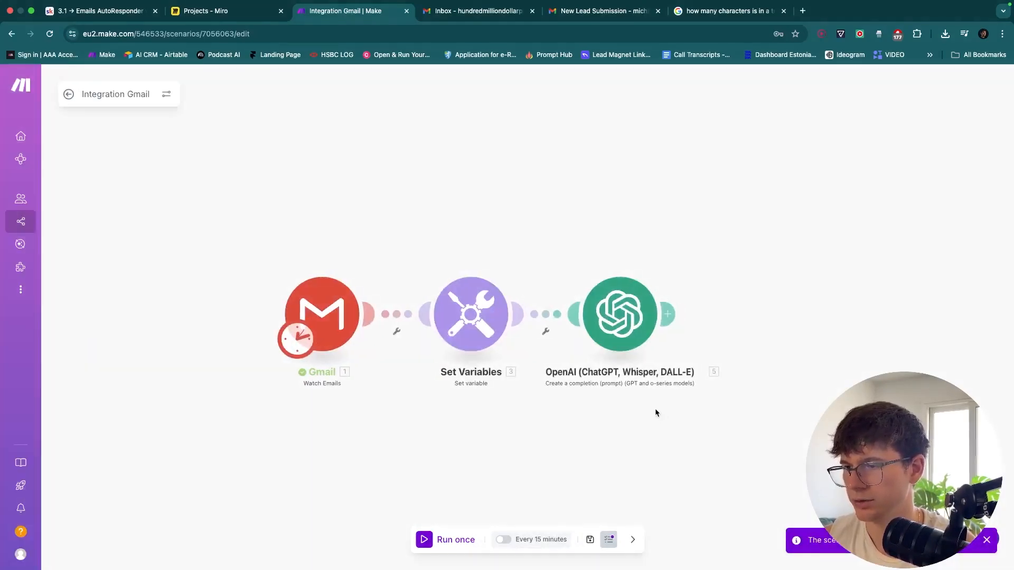
pyautogui.rightClick(555, 324)
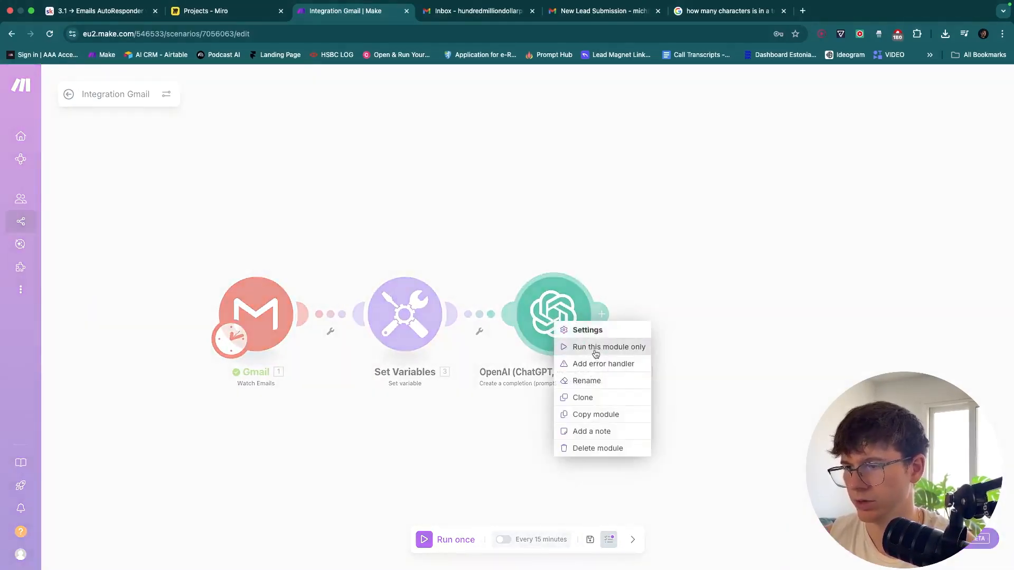
pyautogui.click(595, 348)
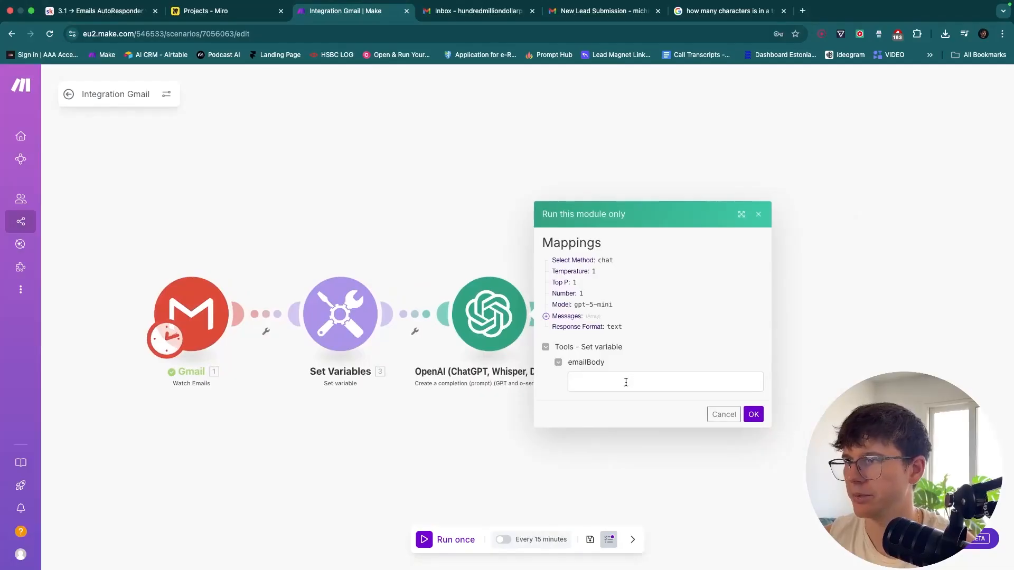
# Paste the copied lead submission email body into the emailBody test field
pyautogui.click(607, 10)
pyautogui.click(348, 11)
pyautogui.click(597, 380)
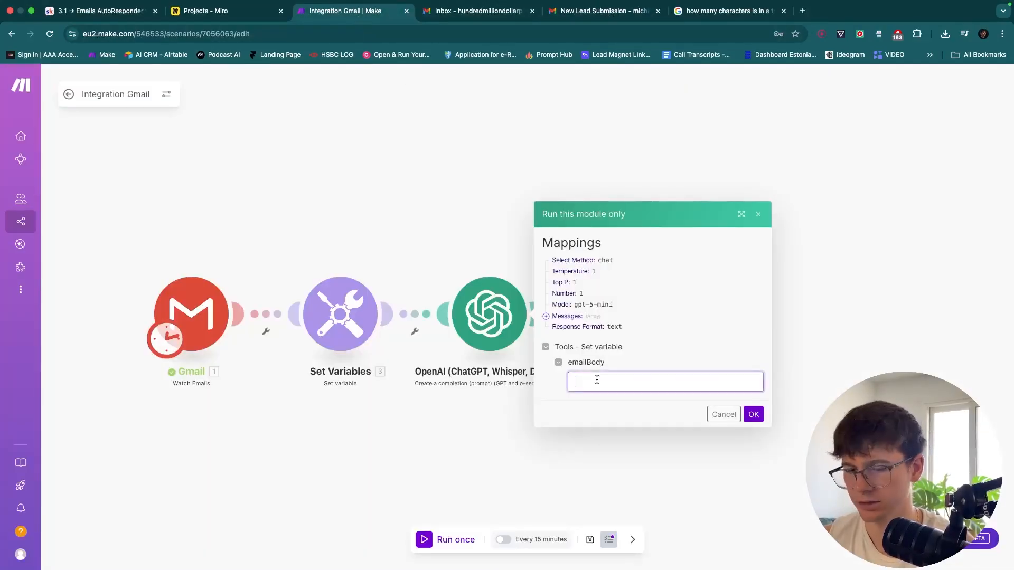
pyautogui.hotkey('ctrl', 'v')
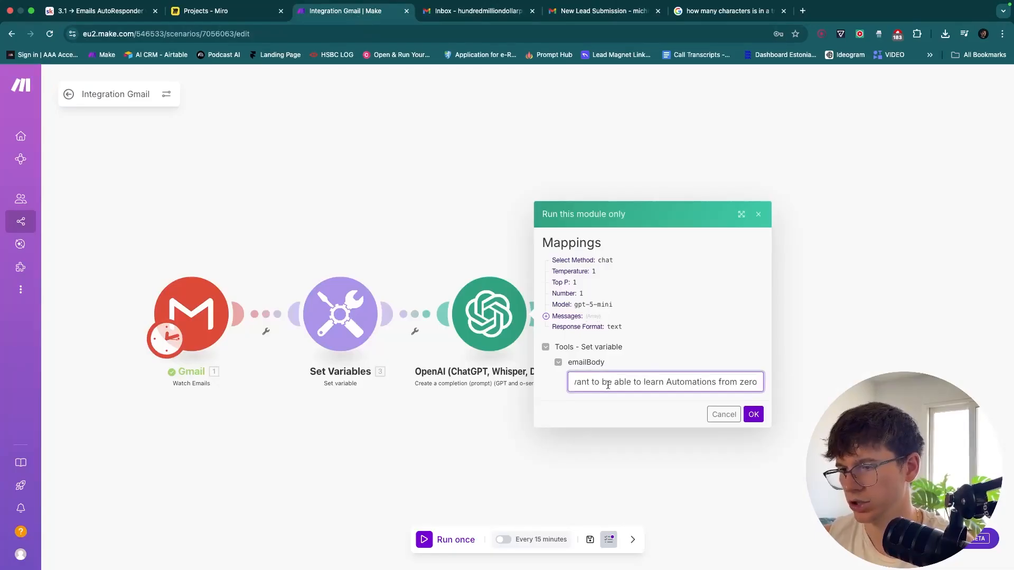
pyautogui.hscroll(-1, 608, 385)
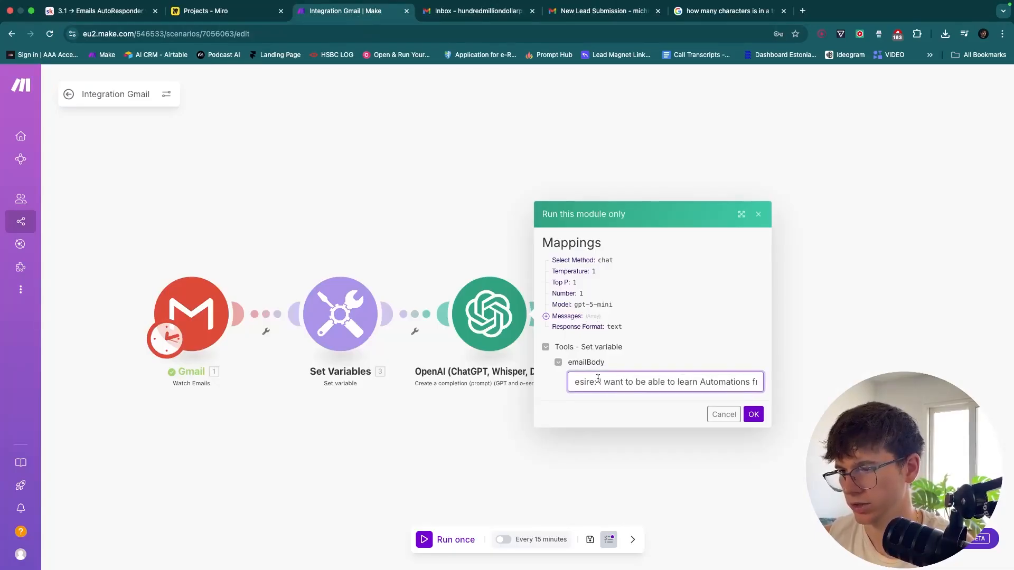
# Change the lead's desire to 'I want to be able to build my first automation' and run
pyautogui.click(598, 381)
pyautogui.press('shift+super+Right')
pyautogui.write('I want to be eb')
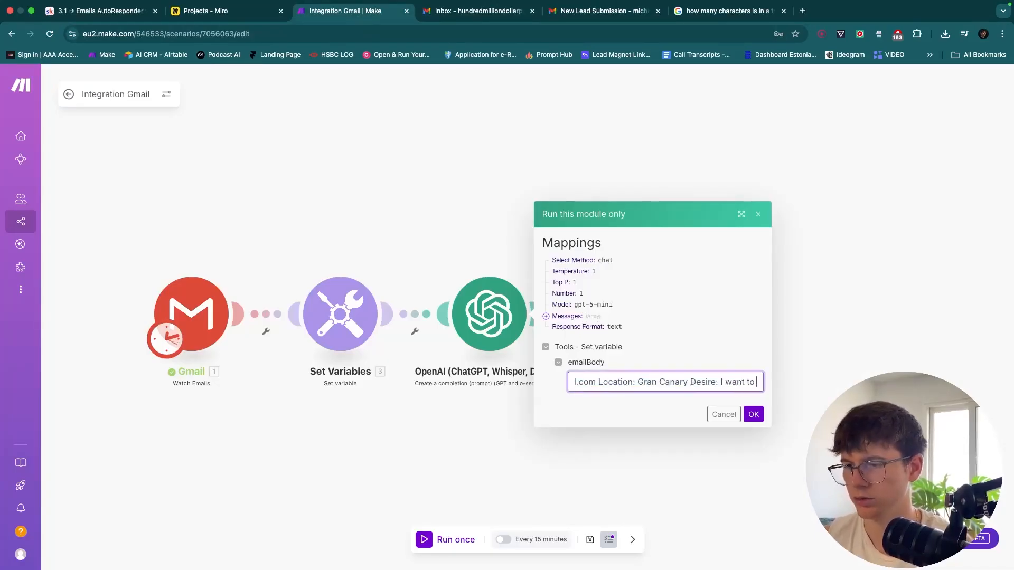
pyautogui.press('BackSpace')
pyautogui.press('BackSpace')
pyautogui.write('able to')
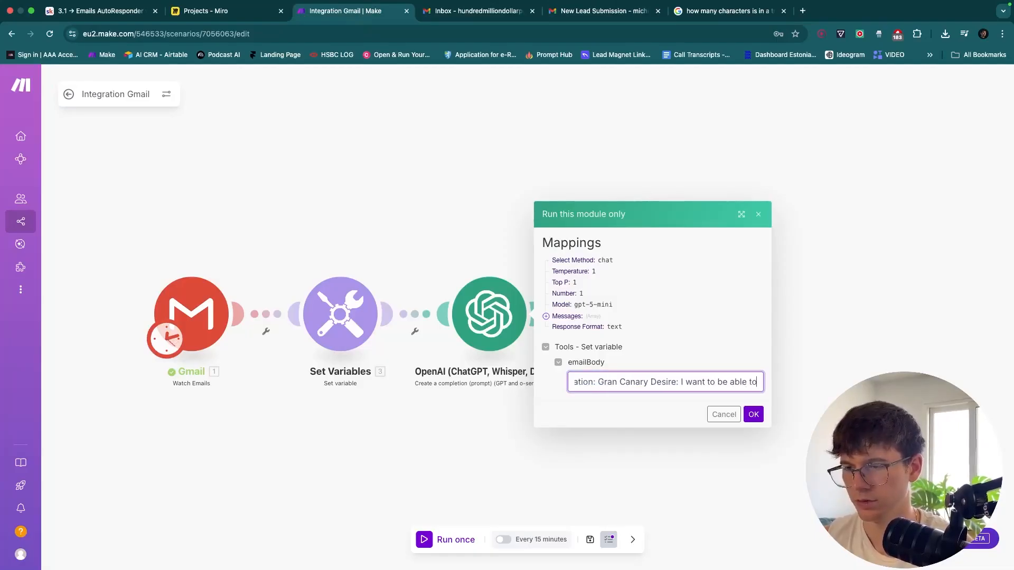
pyautogui.write(' build my firs')
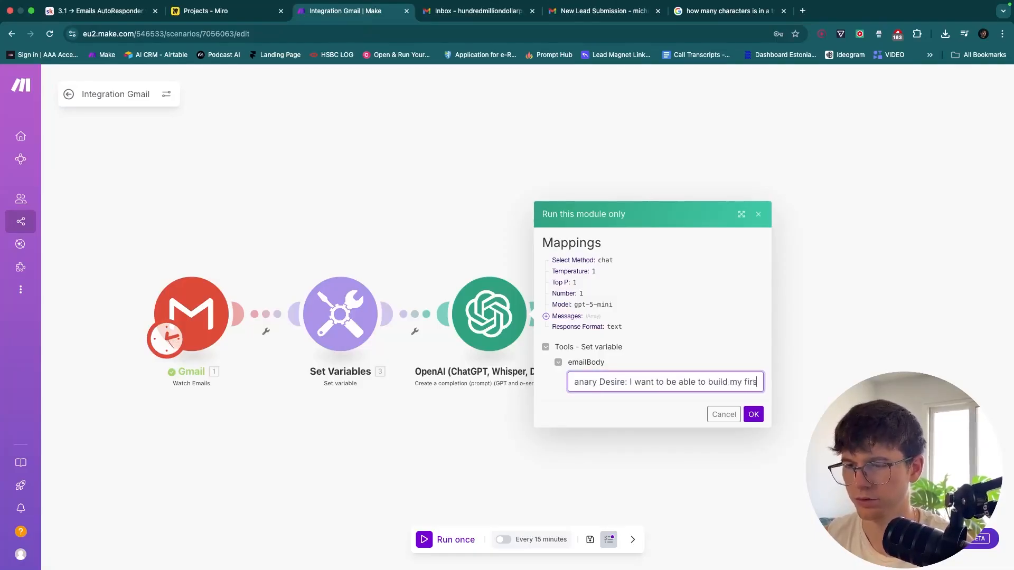
pyautogui.write('t automated')
pyautogui.press('BackSpace')
pyautogui.press('BackSpace')
pyautogui.press('BackSpace')
pyautogui.write('ition')
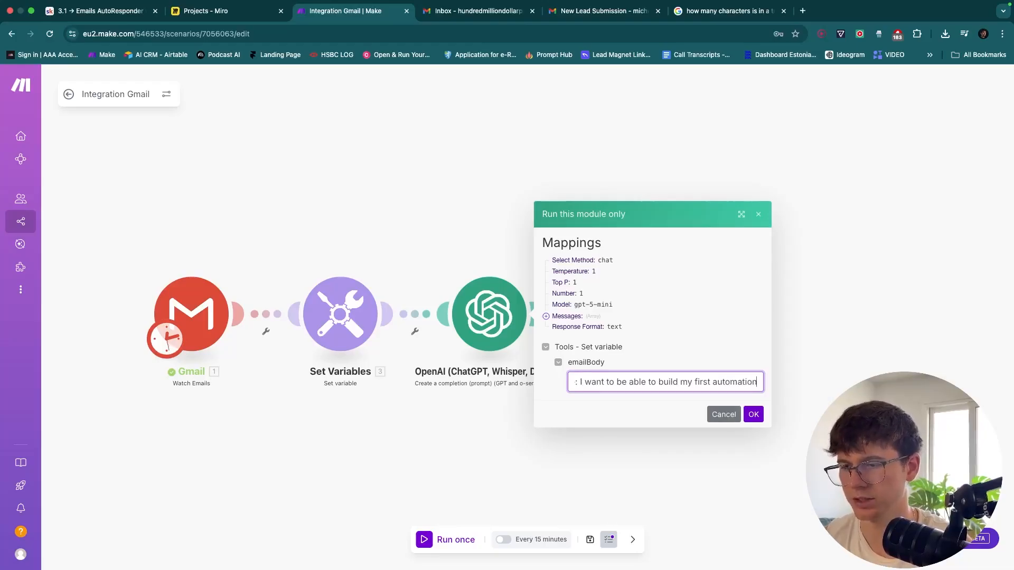
pyautogui.click(753, 414)
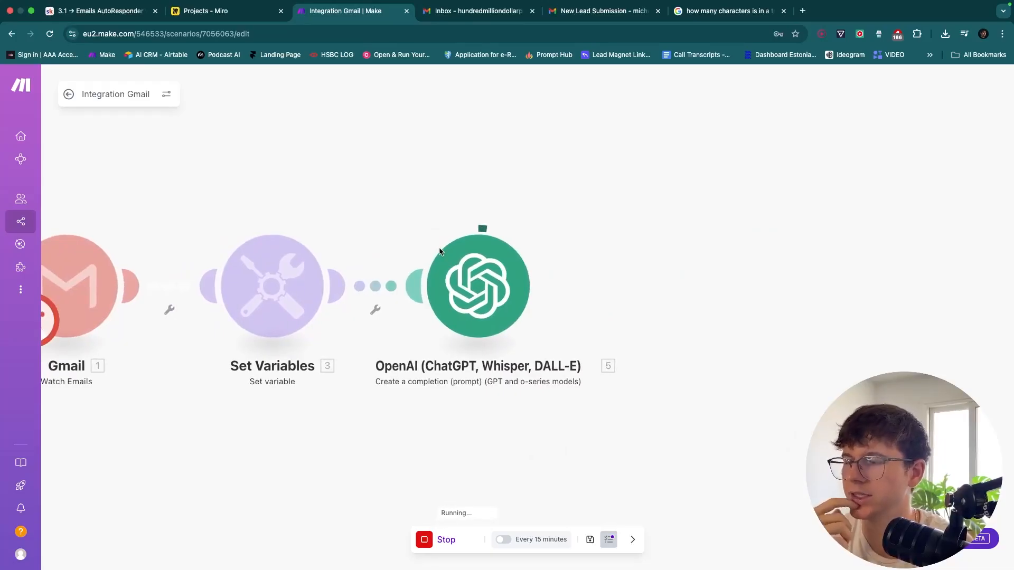
# Open the OpenAI module's run results and expand OUTPUT > Result
pyautogui.moveTo(435, 219); pyautogui.dragTo(464, 219)
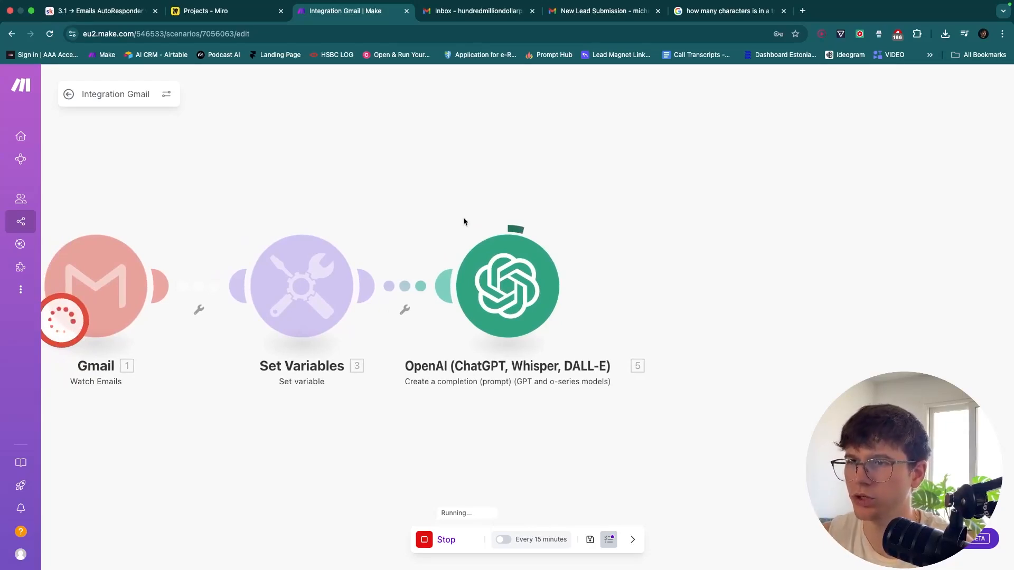
pyautogui.moveTo(480, 200); pyautogui.dragTo(459, 202)
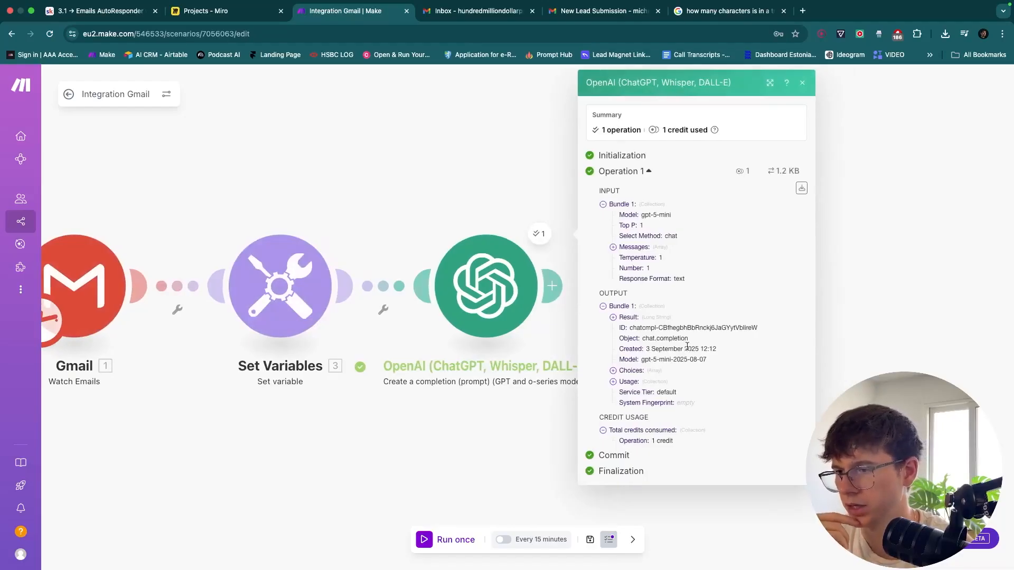
pyautogui.doubleClick(601, 193)
pyautogui.moveTo(602, 292); pyautogui.dragTo(611, 292)
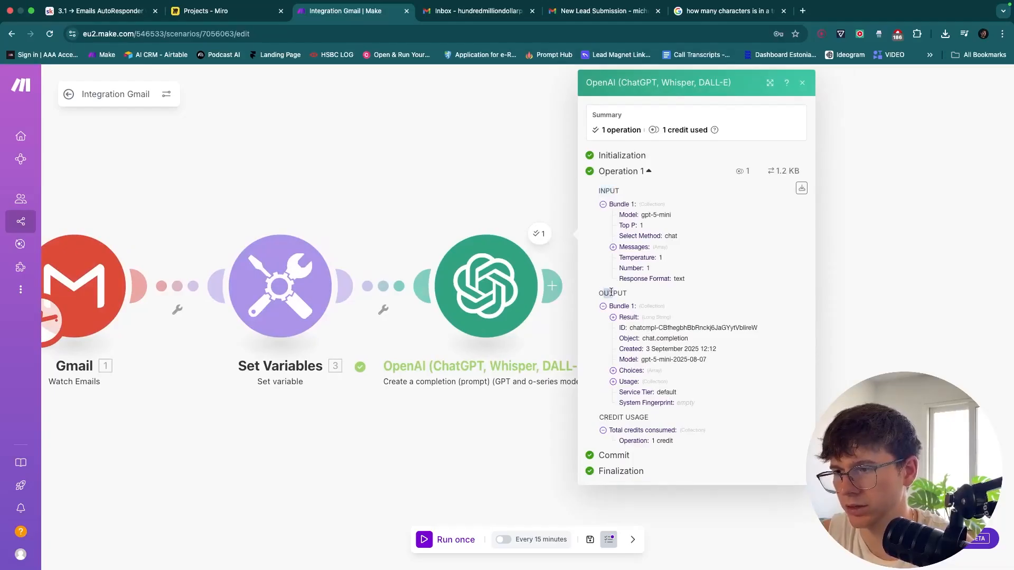
pyautogui.click(625, 318)
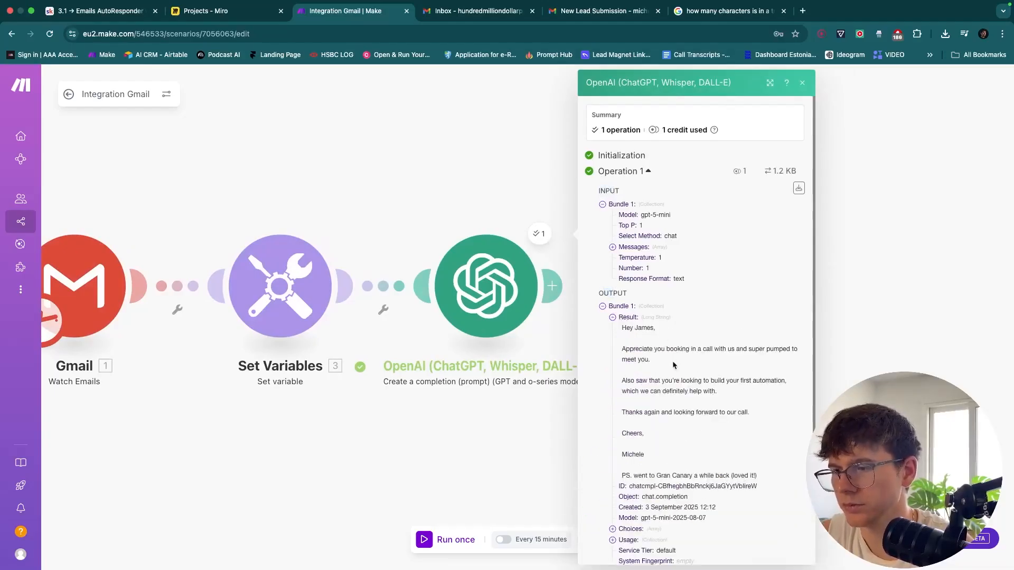
# Read the personalised reply about a first automation, then reopen the OpenAI module settings
pyautogui.scroll(5, 672, 362)
pyautogui.hscroll(1, 670, 360)
pyautogui.scroll(-1, 671, 361)
pyautogui.scroll(3, 670, 360)
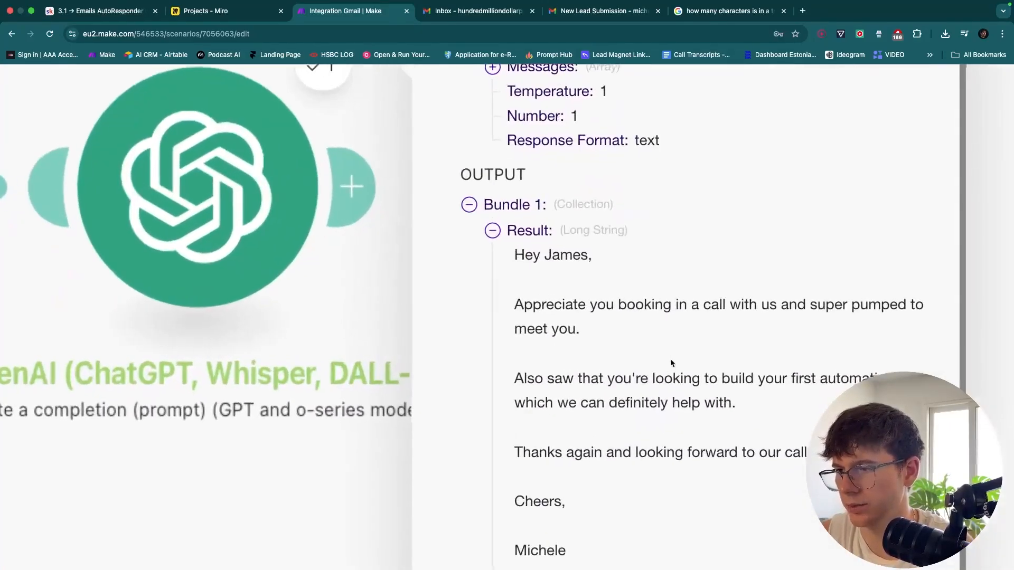
pyautogui.hscroll(2, 671, 363)
pyautogui.scroll(-1, 671, 363)
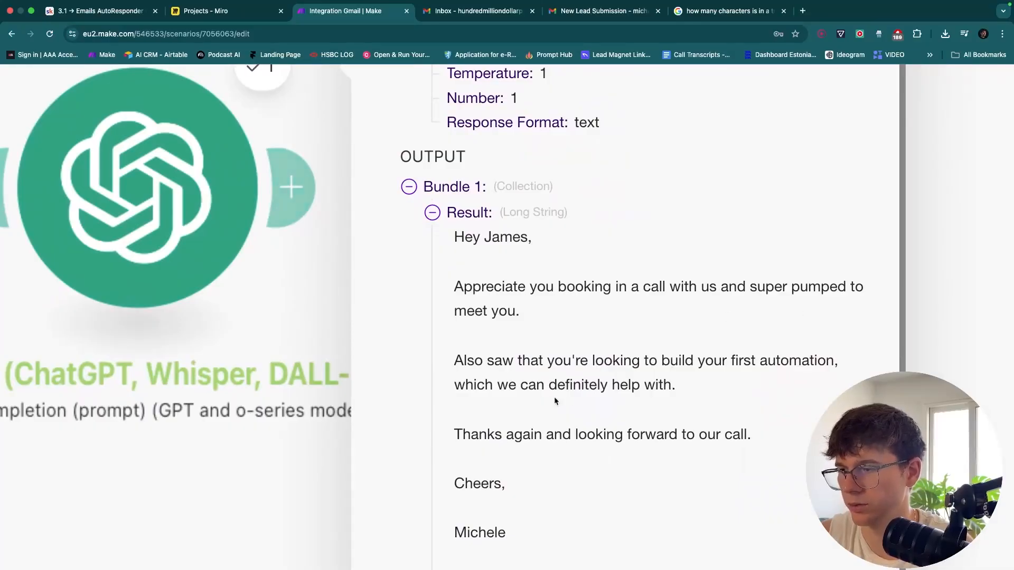
pyautogui.scroll(-5, 609, 441)
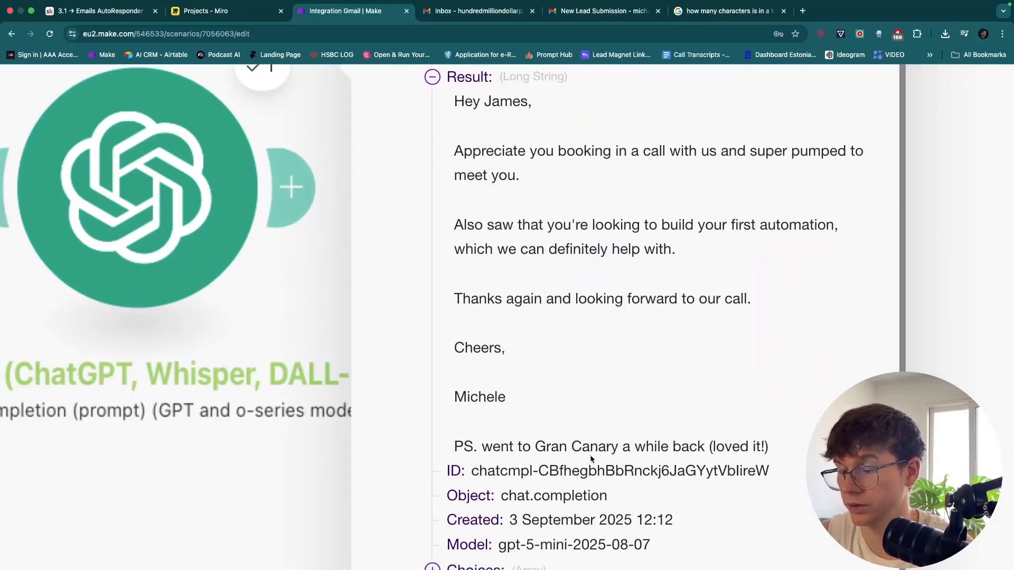
pyautogui.scroll(-5, 590, 456)
pyautogui.click(524, 458)
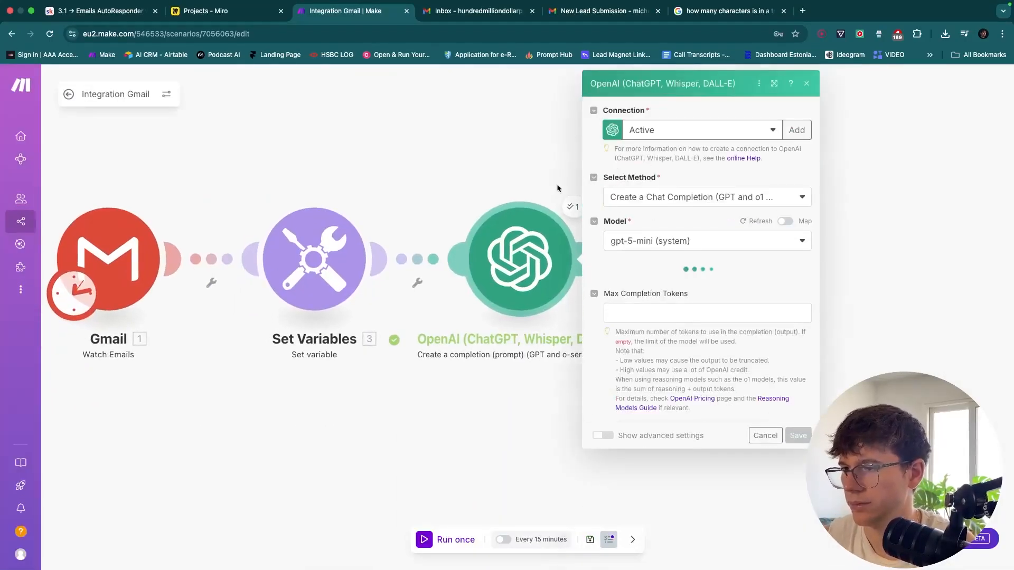
# Switch the OpenAI module's Model to gpt-4.1-mini (system) and save the module
pyautogui.click(692, 242)
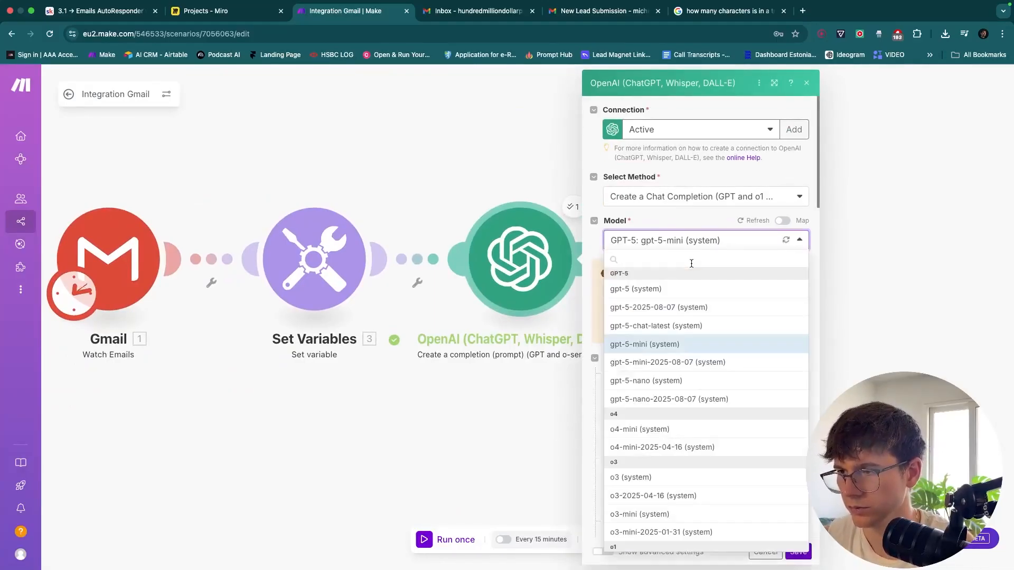
pyautogui.scroll(-5, 699, 376)
pyautogui.scroll(-2, 699, 376)
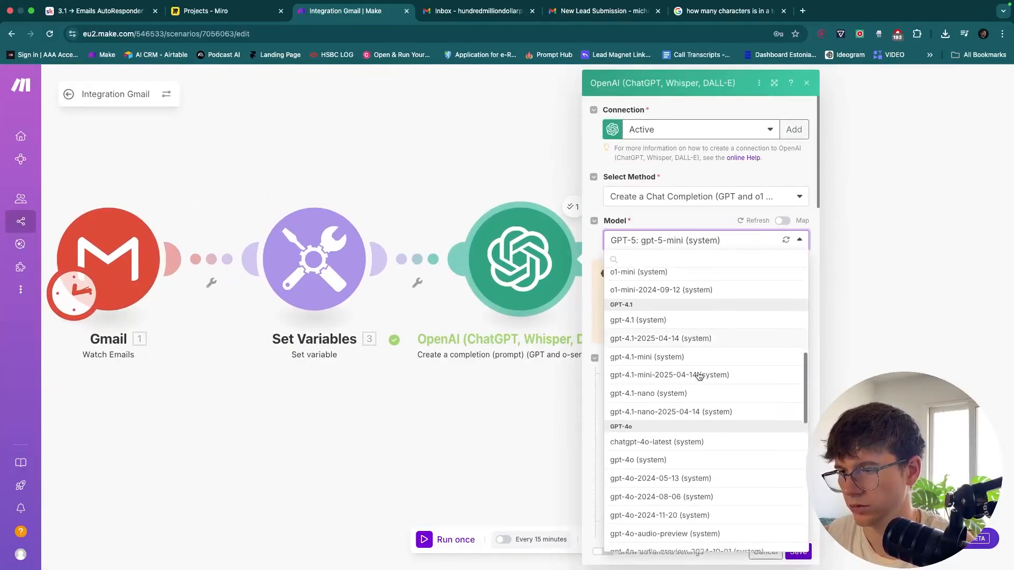
pyautogui.click(696, 355)
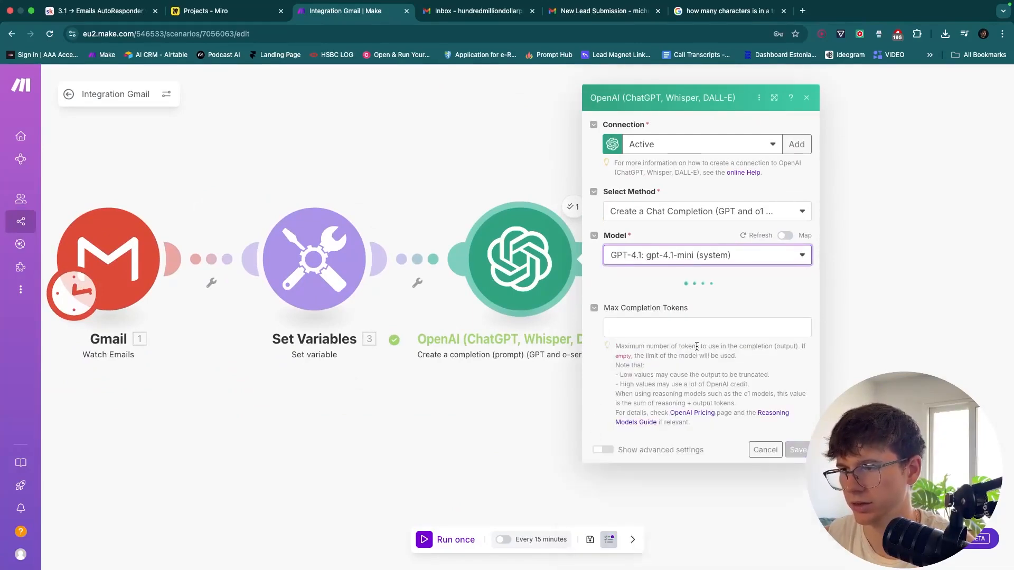
pyautogui.scroll(-5, 696, 345)
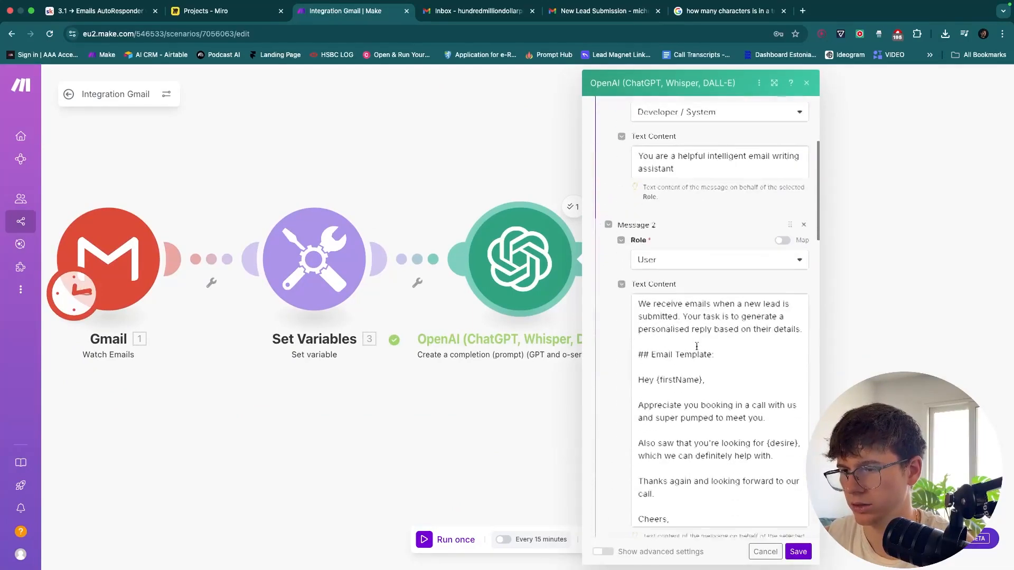
pyautogui.click(797, 551)
# Save the scenario showing Gmail, Set Variables and OpenAI on the canvas
pyautogui.click(590, 539)
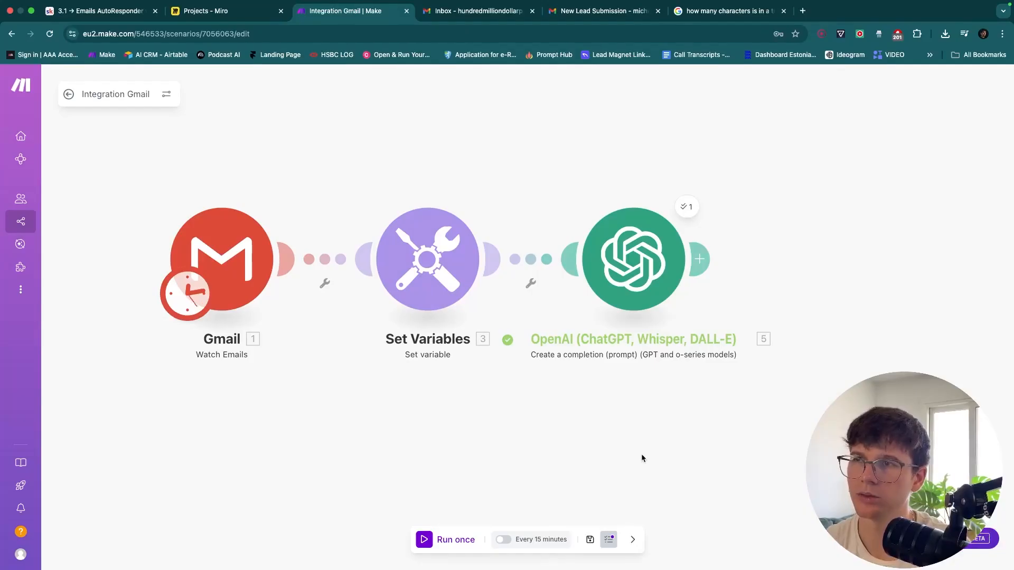
pyautogui.moveTo(683, 412); pyautogui.dragTo(577, 419)
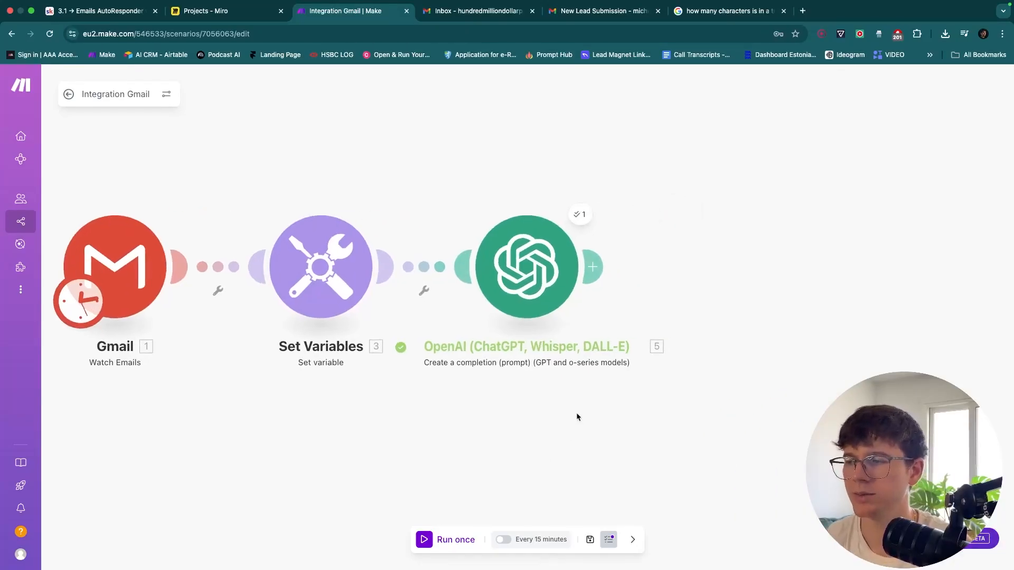
pyautogui.click(583, 529)
pyautogui.moveTo(528, 440); pyautogui.dragTo(584, 444)
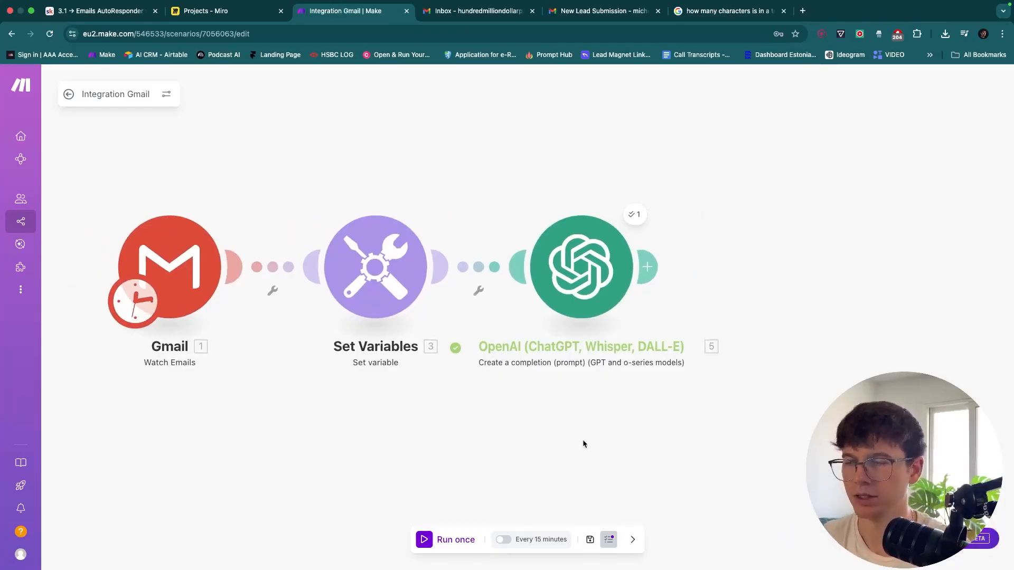
pyautogui.moveTo(583, 443); pyautogui.dragTo(564, 435)
# Rename the OpenAI module to 'Generates Email Reply'
pyautogui.rightClick(545, 273)
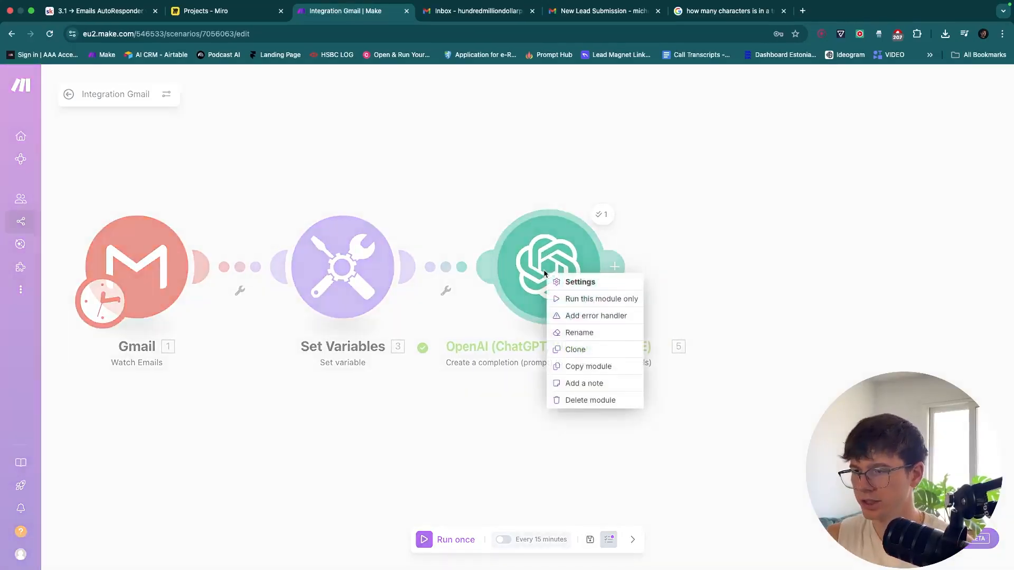
pyautogui.click(581, 334)
pyautogui.write('Ex')
pyautogui.press('BackSpace')
pyautogui.press('BackSpace')
pyautogui.write('ge')
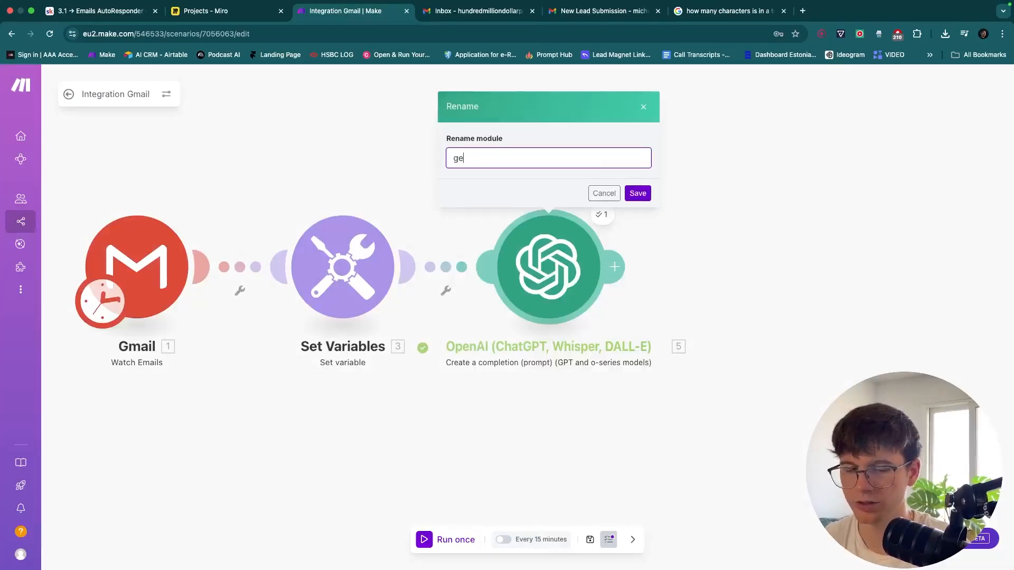
pyautogui.write('nerateGe')
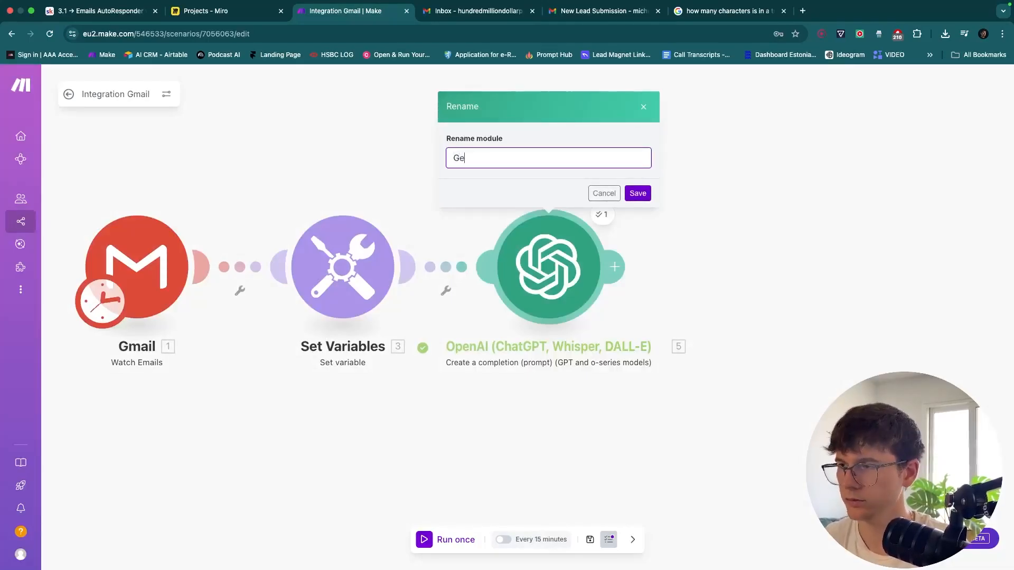
pyautogui.write('nerates Email Reply')
pyautogui.click(644, 197)
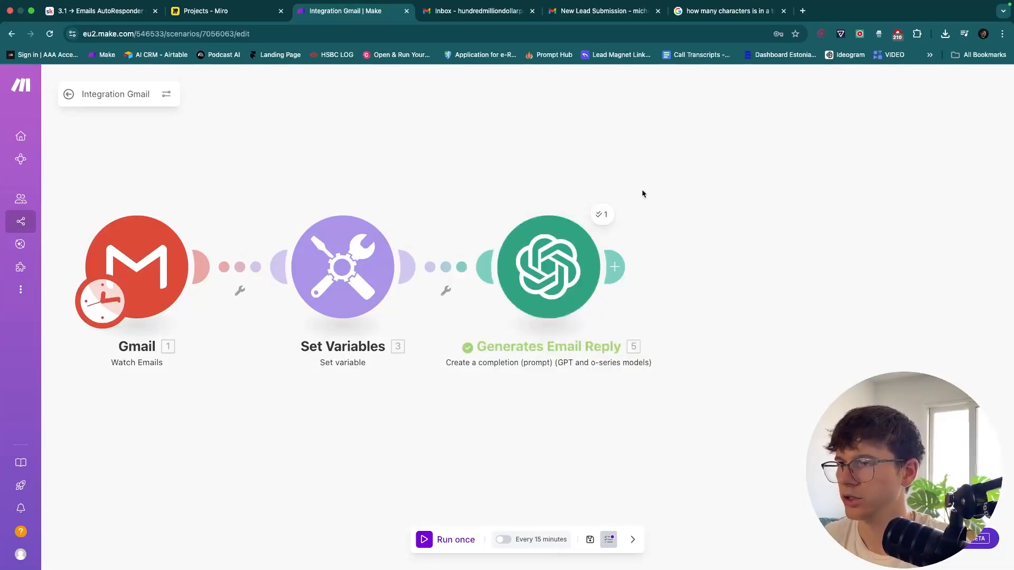
# Review the New Lead Submission email in Gmail, then pan the Make canvas past Generates Email Reply
pyautogui.click(586, 18)
pyautogui.click(369, 260)
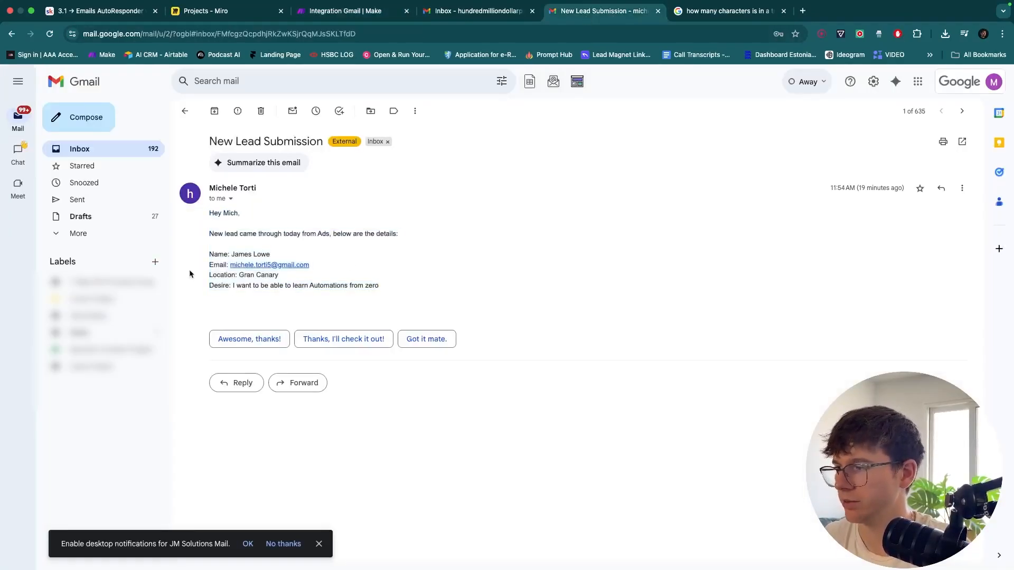
pyautogui.scroll(5, 191, 268)
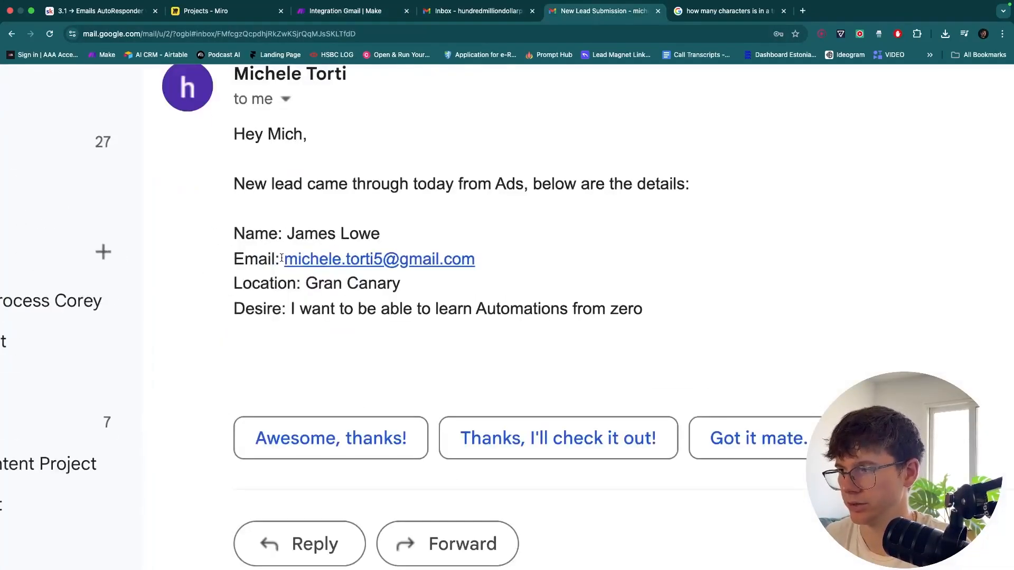
pyautogui.scroll(-5, 506, 207)
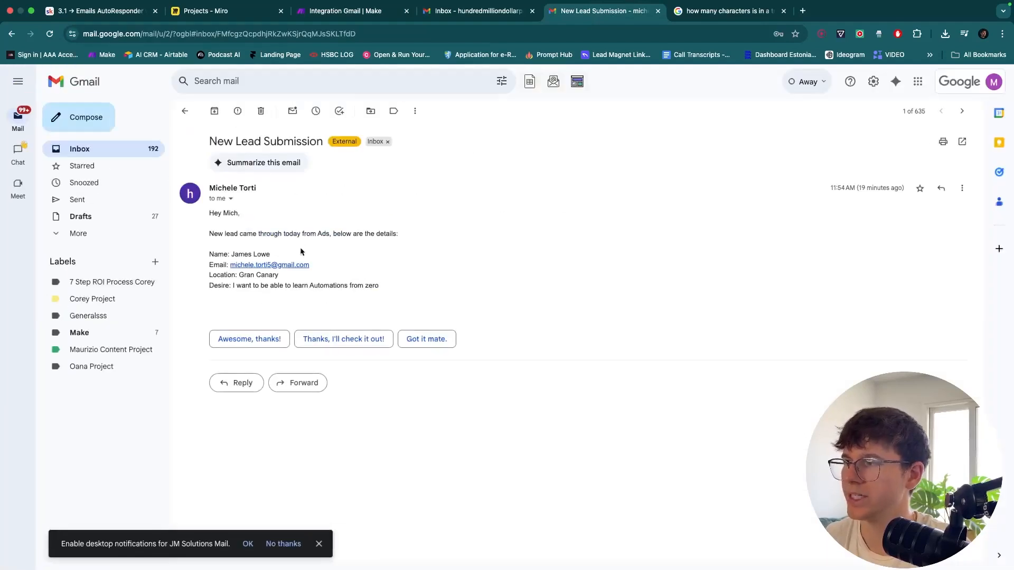
pyautogui.click(339, 15)
pyautogui.moveTo(696, 209); pyautogui.dragTo(560, 215)
# Add an OpenAI Create a completion module using gpt-4.1-mini after Generates Email Reply
pyautogui.click(479, 273)
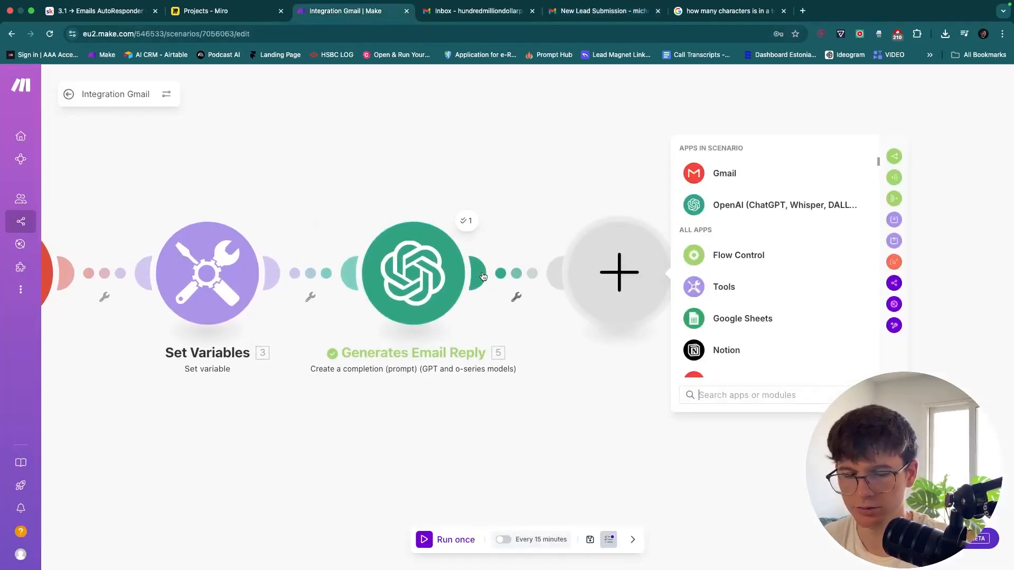
pyautogui.write('open')
pyautogui.click(722, 171)
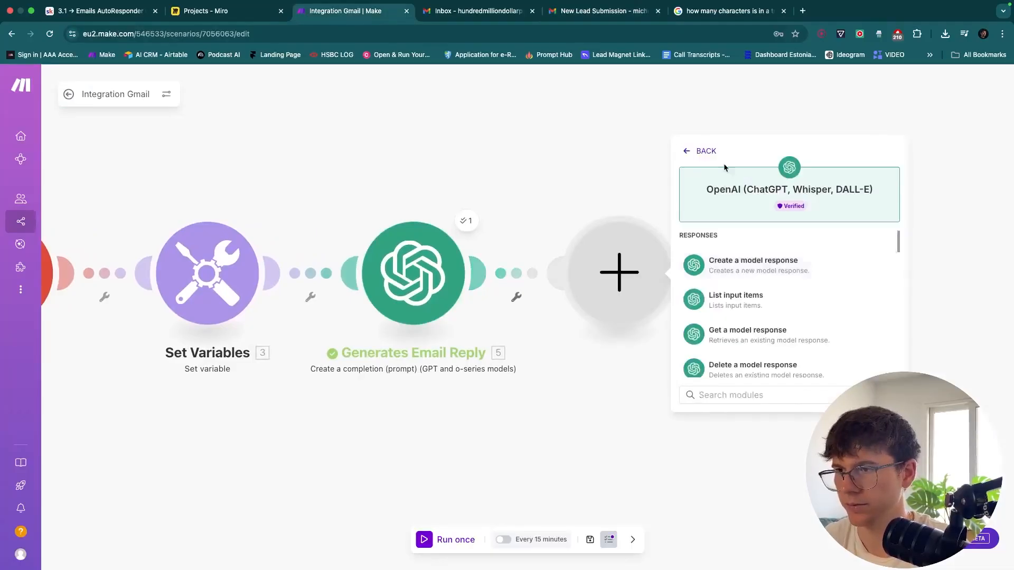
pyautogui.scroll(-4, 742, 295)
pyautogui.click(741, 306)
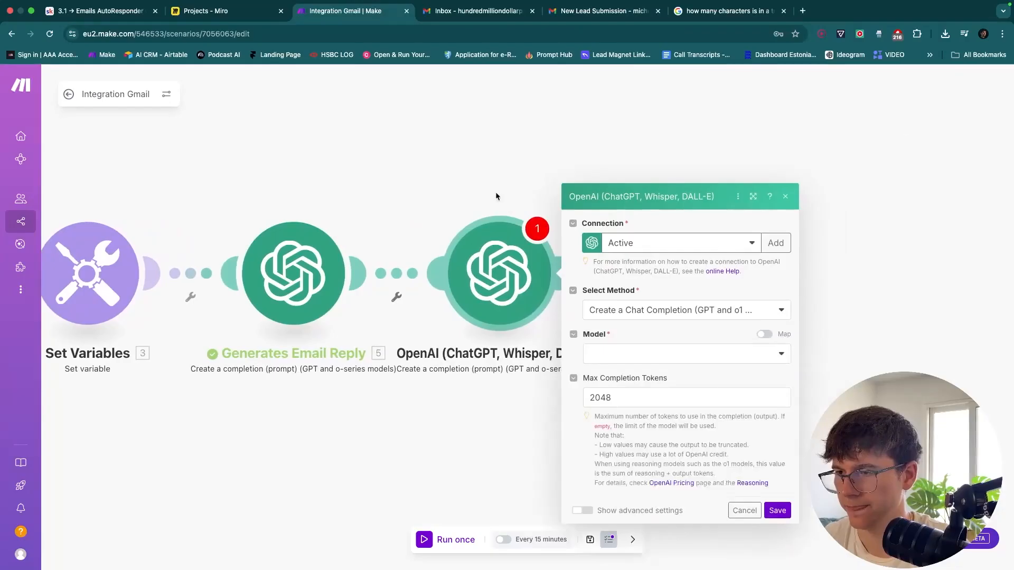
pyautogui.click(627, 271)
pyautogui.scroll(-5, 653, 475)
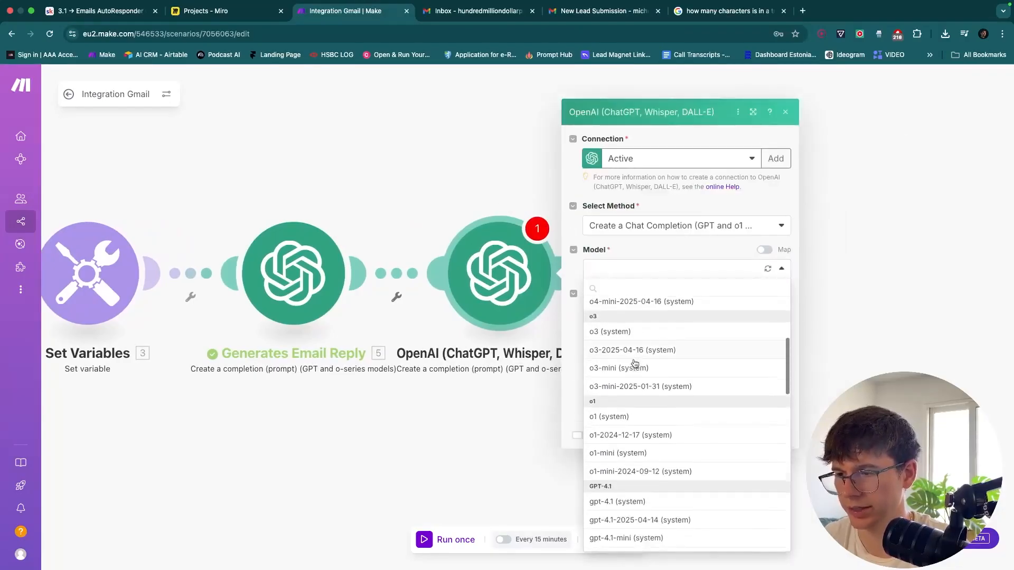
pyautogui.click(653, 482)
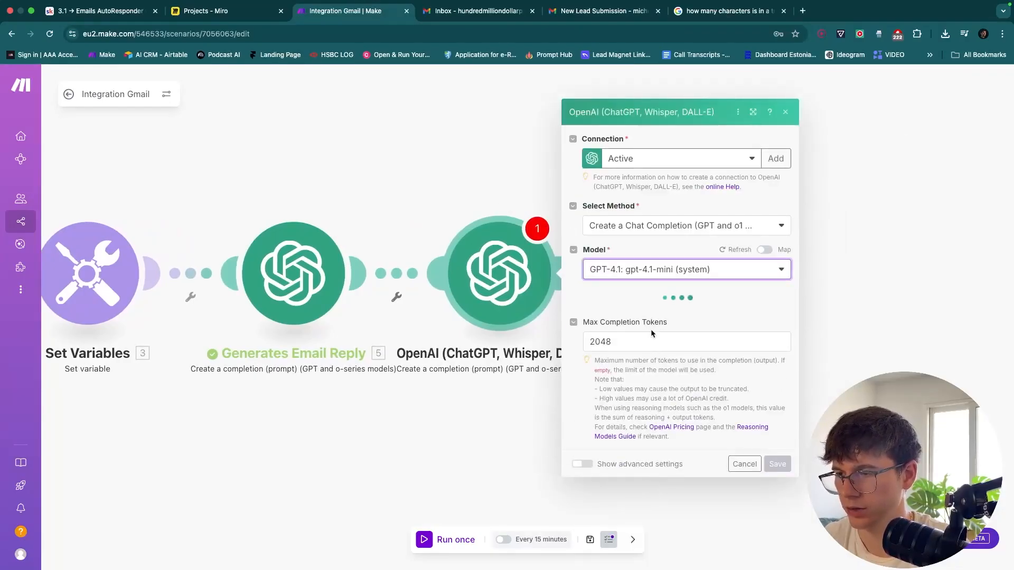
# Add a Developer/System message casting the model as a helpful, intelligent information extraction assistant
pyautogui.click(616, 285)
pyautogui.click(634, 320)
pyautogui.click(649, 370)
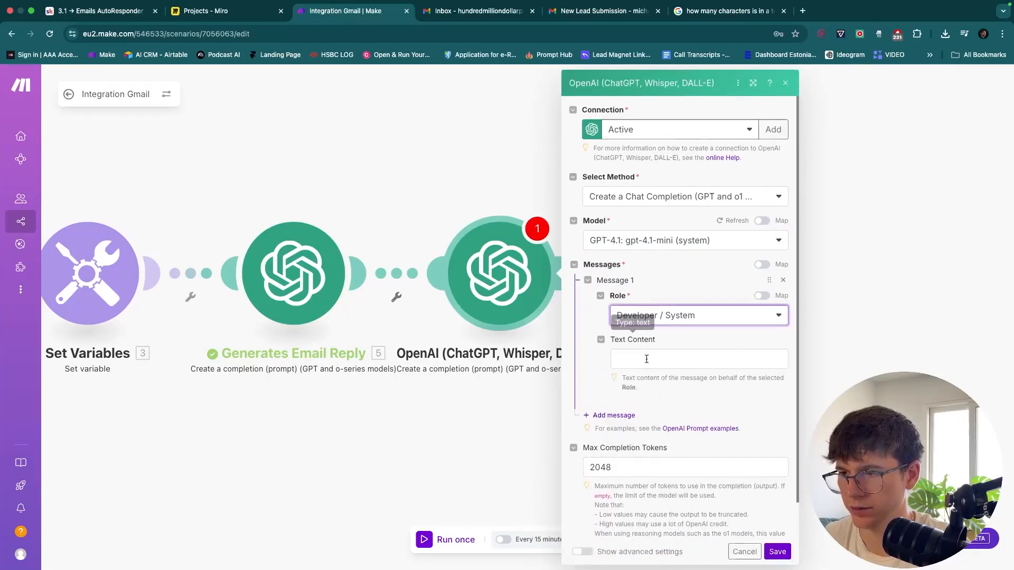
pyautogui.click(645, 358)
pyautogui.write('You are a helpful intelligent ')
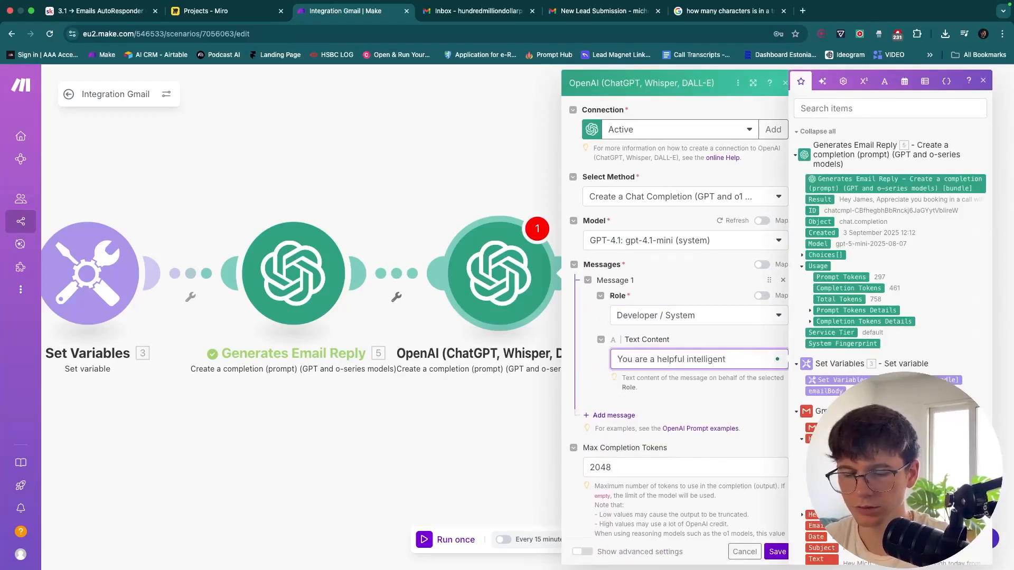
pyautogui.write('informatio')
pyautogui.write('n exrter')
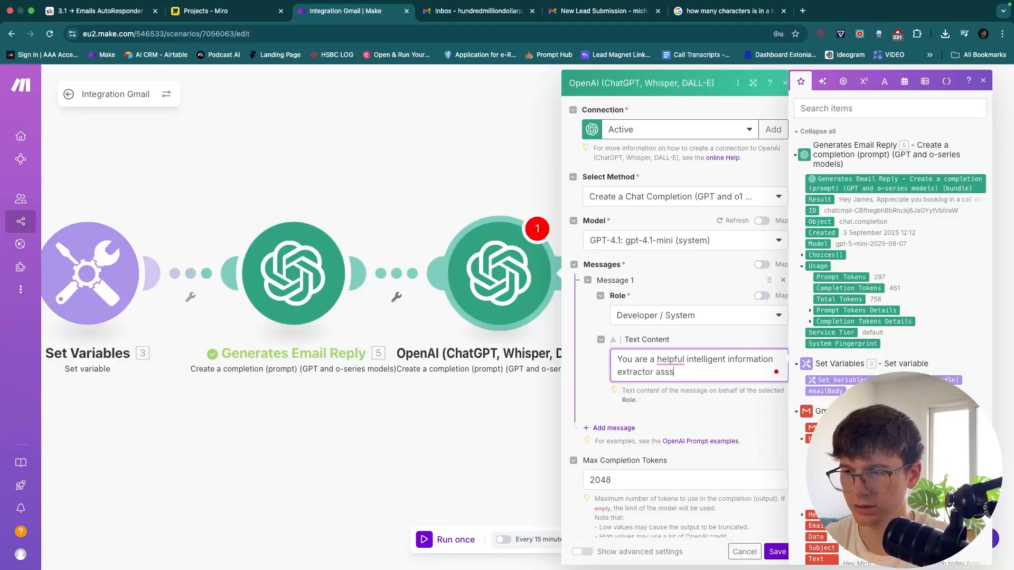
pyautogui.write('nt')
pyautogui.click(669, 372)
pyautogui.press('BackSpace')
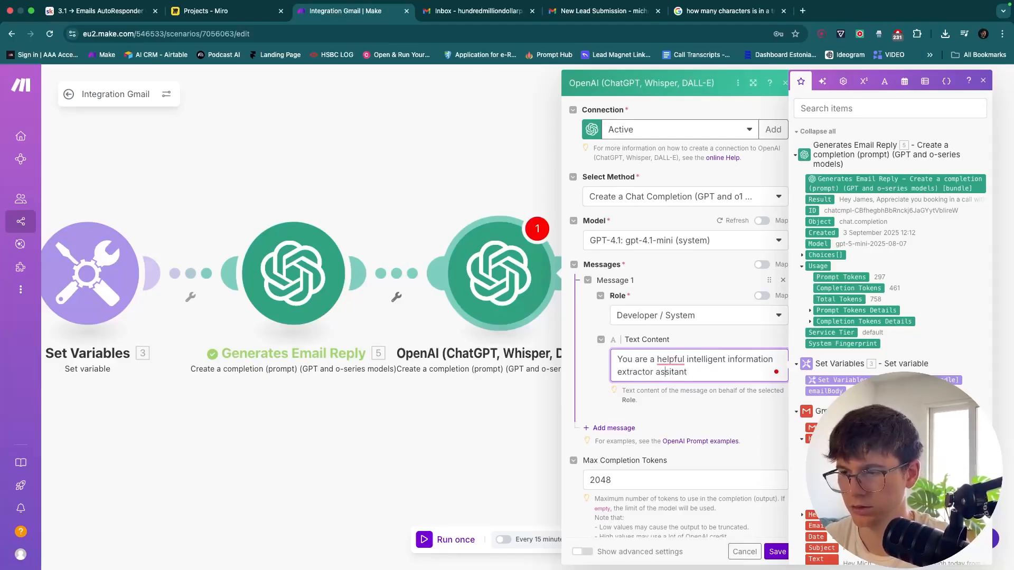
pyautogui.click(678, 408)
pyautogui.moveTo(682, 365)
pyautogui.click(676, 388)
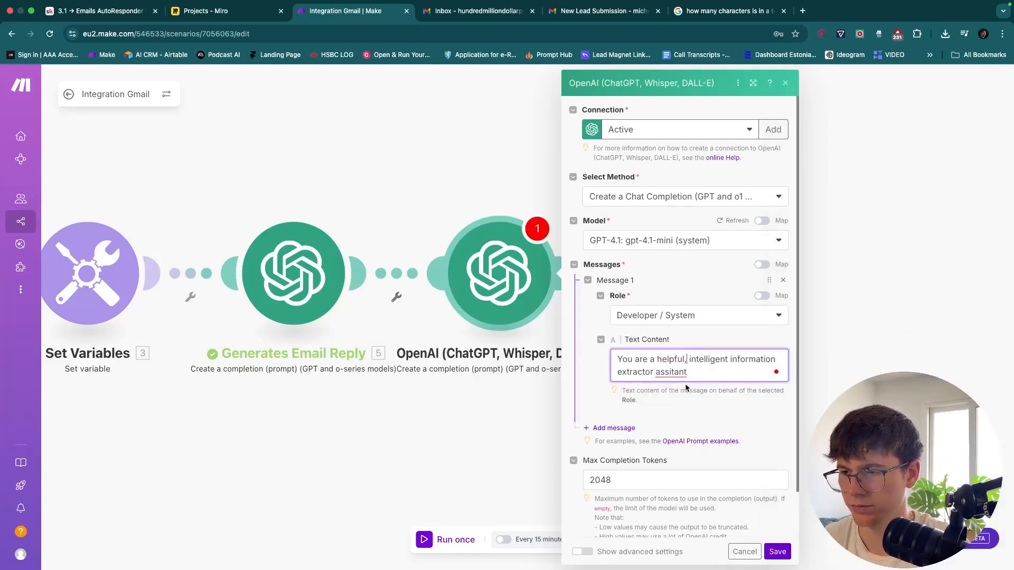
pyautogui.moveTo(676, 385)
pyautogui.click(673, 404)
# Add a User message asking it to extract the email address from received emails
pyautogui.click(614, 428)
pyautogui.click(658, 466)
pyautogui.click(655, 471)
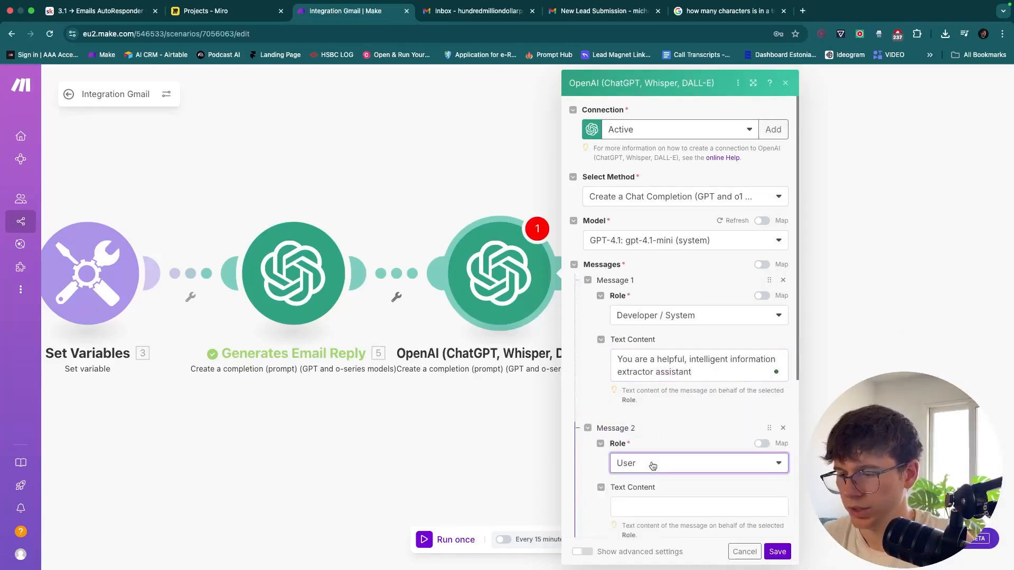
pyautogui.scroll(-2, 652, 443)
pyautogui.click(659, 411)
pyautogui.write('Your tas')
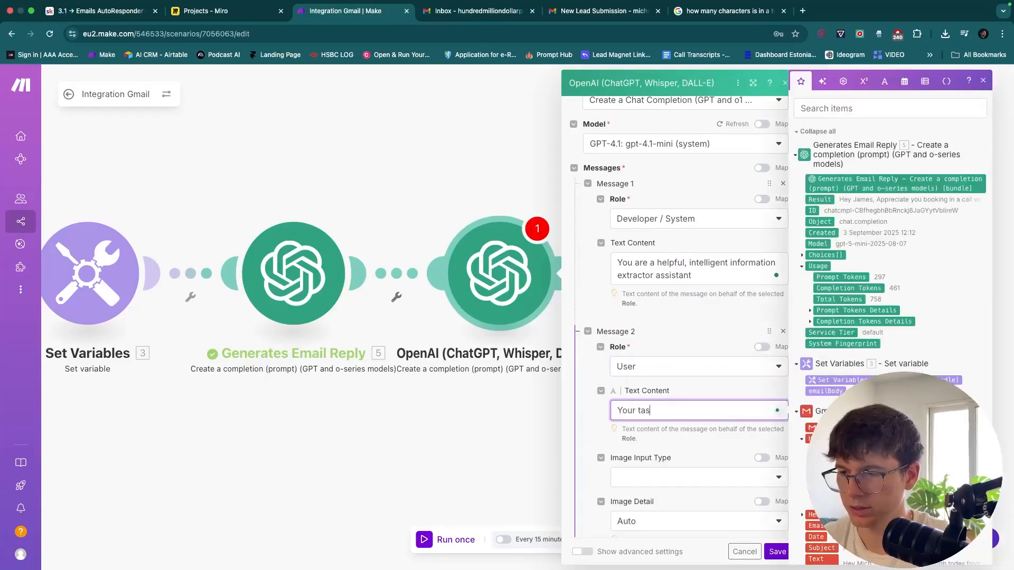
pyautogui.write('k is to extract the email')
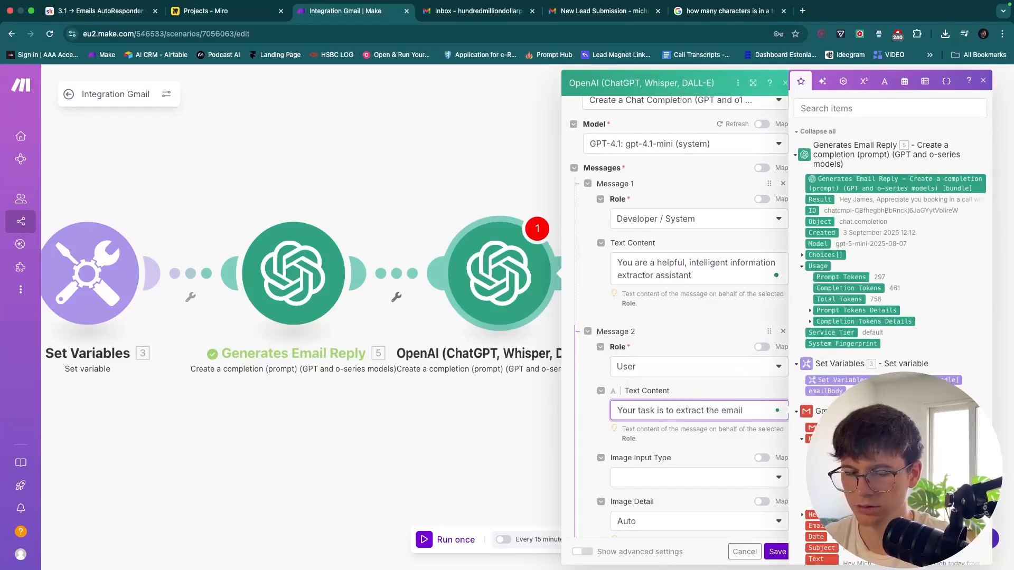
pyautogui.write(' from')
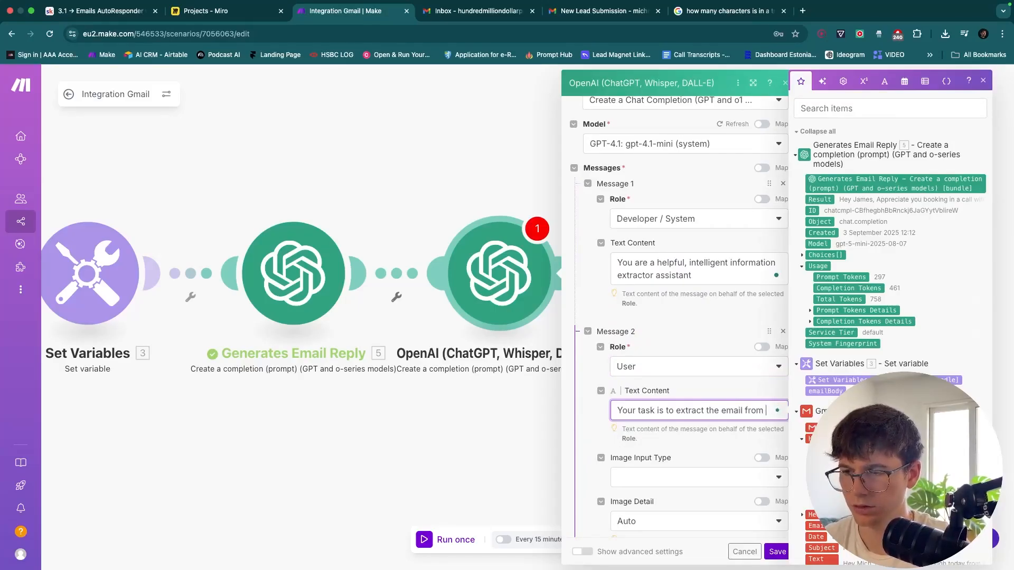
pyautogui.write('add ')
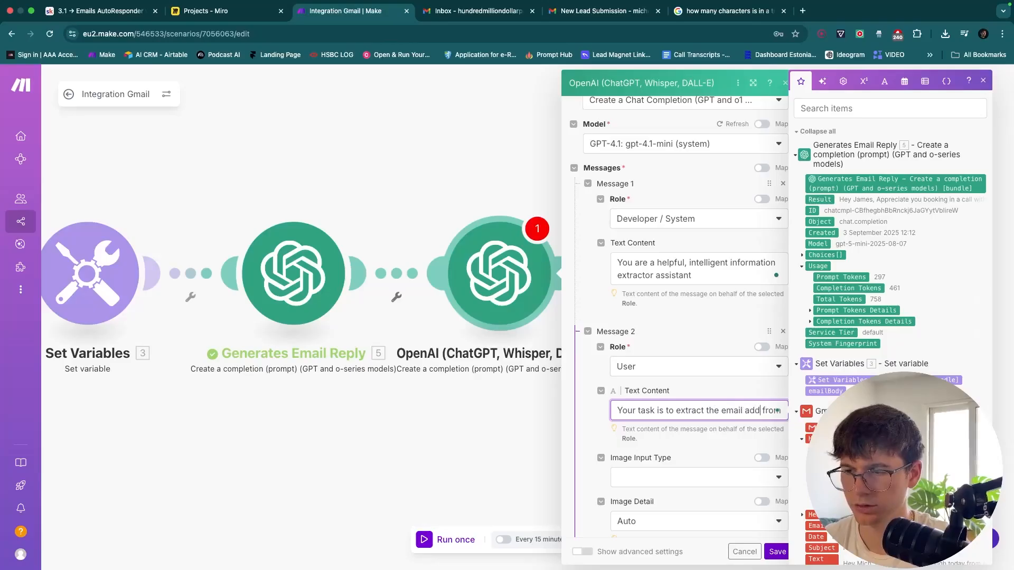
pyautogui.write('rrs')
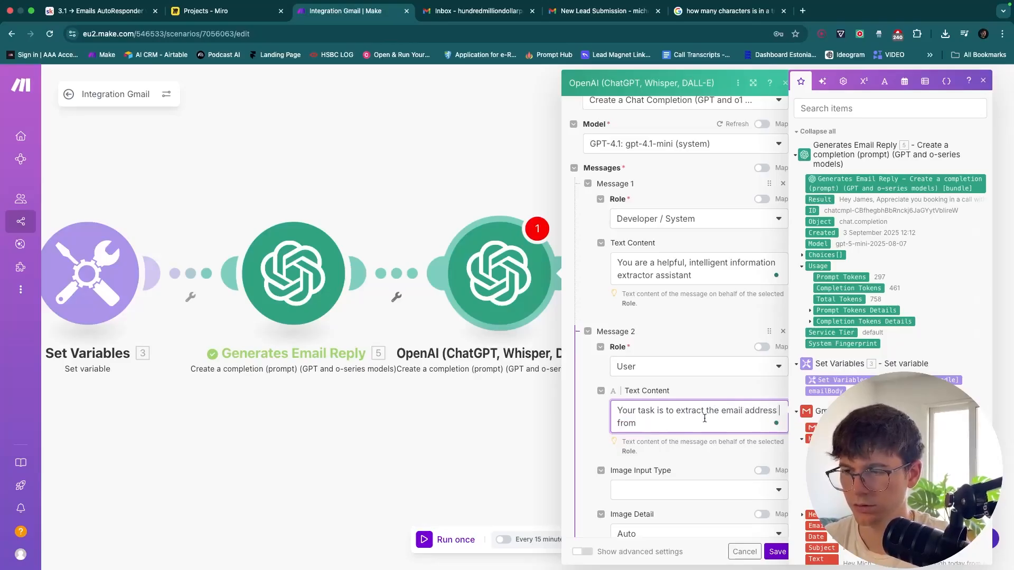
pyautogui.write('email we e')
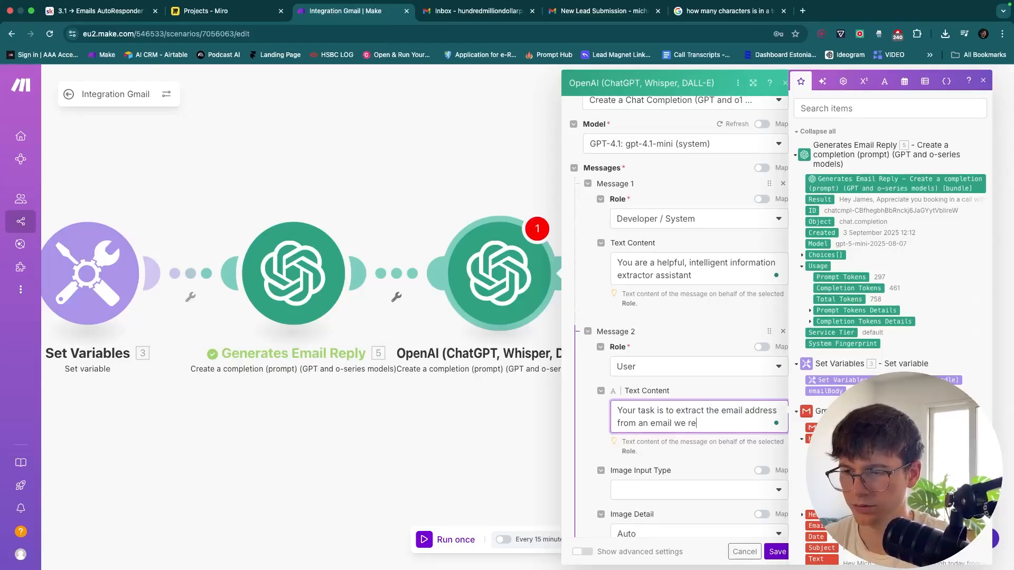
pyautogui.scroll(-2, 692, 425)
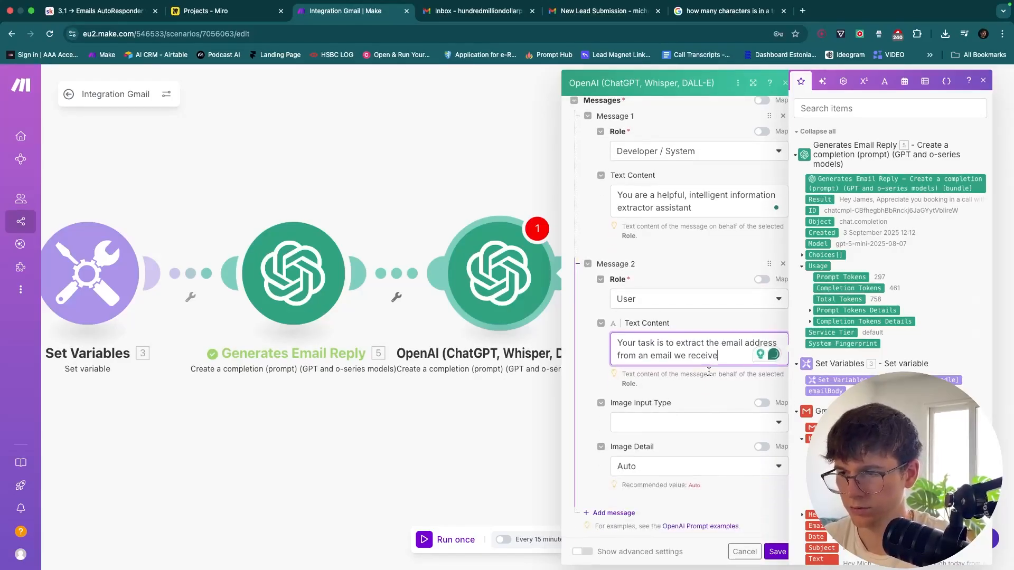
pyautogui.click(707, 376)
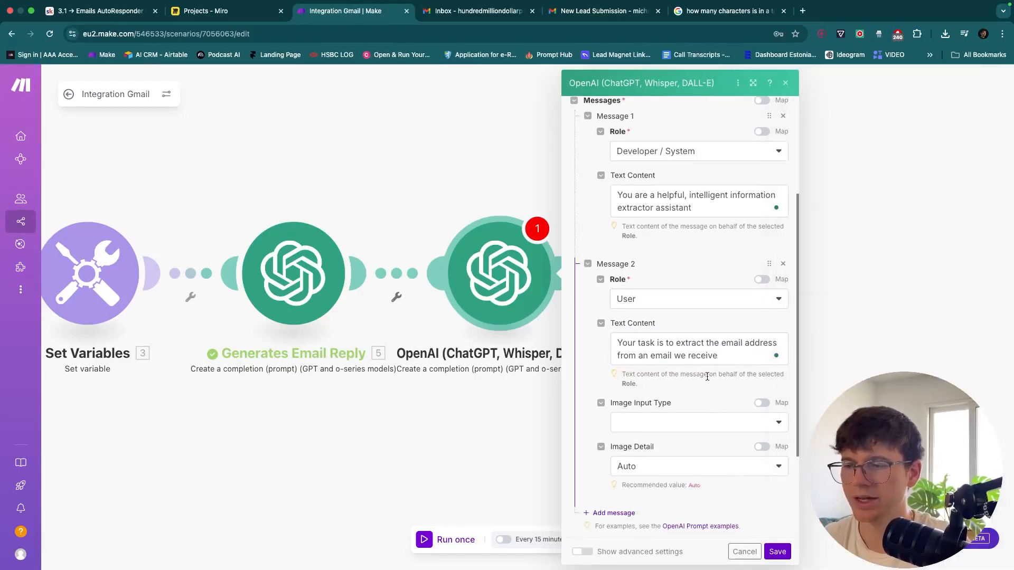
pyautogui.scroll(-4, 707, 378)
pyautogui.click(624, 393)
# Make Message 3 a User message containing the copied New Lead Submission email body
pyautogui.click(657, 423)
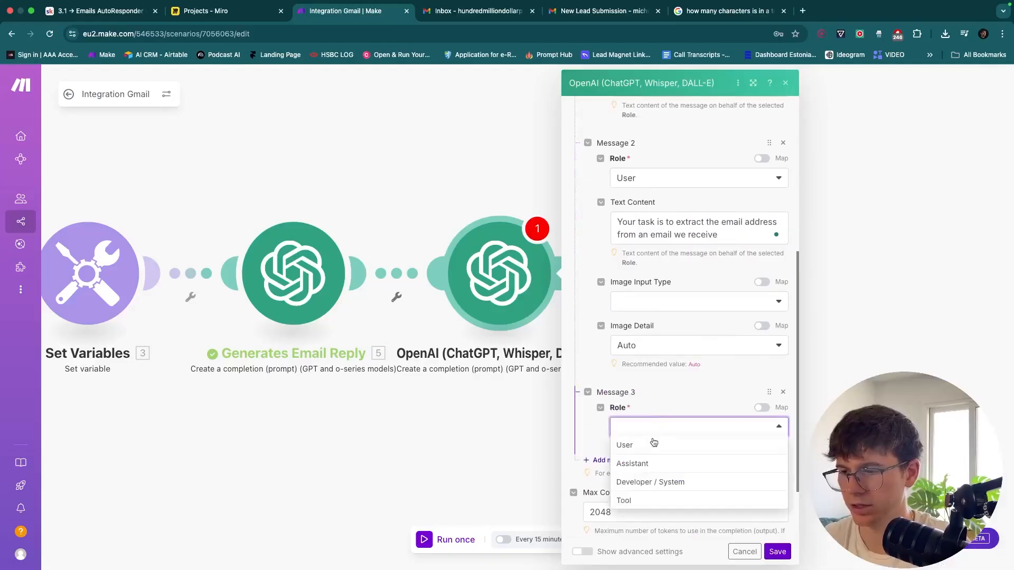
pyautogui.click(653, 442)
pyautogui.scroll(-3, 653, 442)
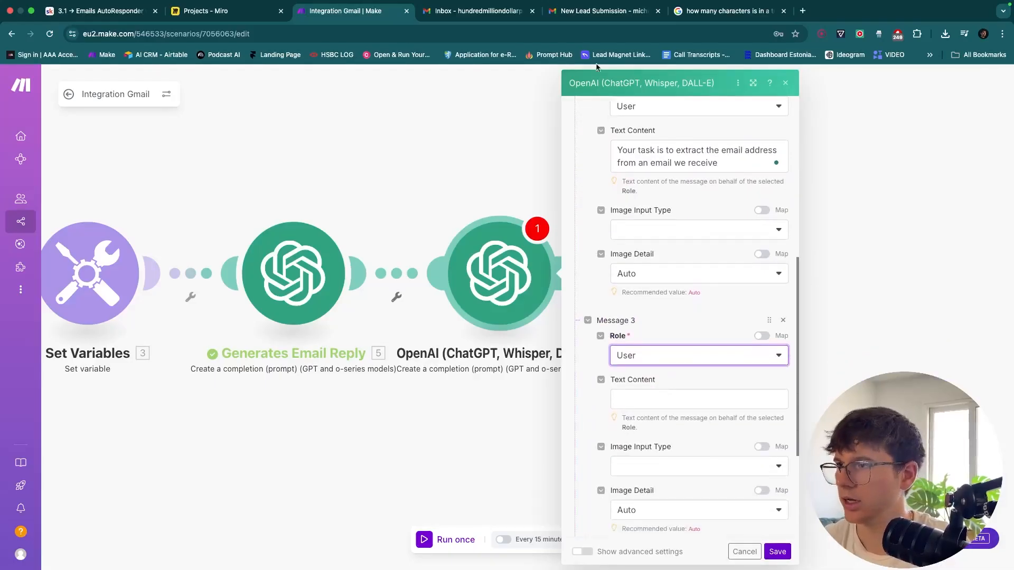
pyautogui.click(580, 8)
pyautogui.moveTo(386, 285); pyautogui.dragTo(210, 213)
pyautogui.hotkey('ctrl', 'c')
pyautogui.click(385, 18)
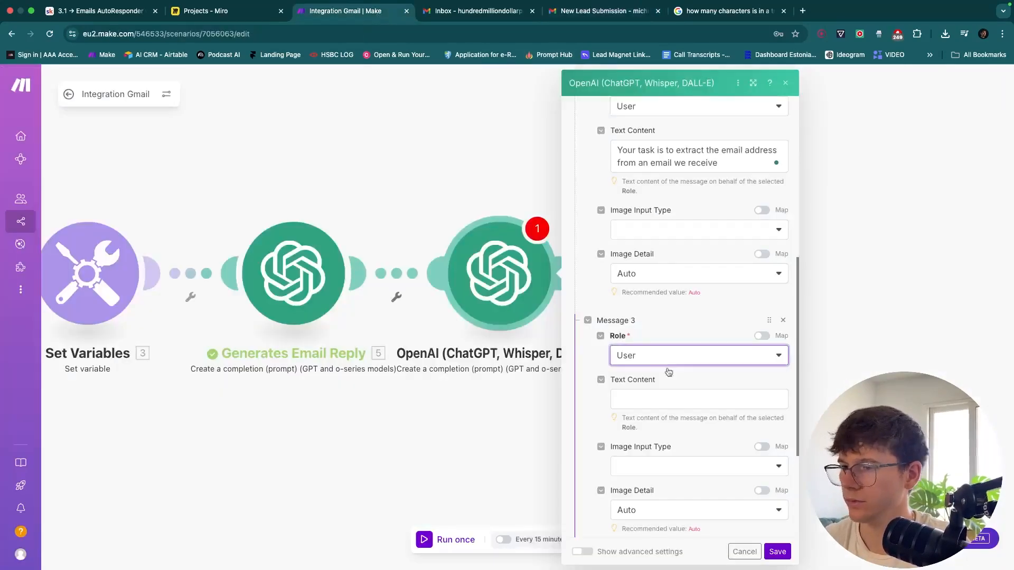
pyautogui.click(686, 399)
pyautogui.hotkey('ctrl', 'v')
pyautogui.click(685, 364)
pyautogui.click(684, 371)
pyautogui.scroll(-3, 665, 370)
pyautogui.scroll(-2, 651, 416)
# Add Message 4 as Assistant with the lead's email address as the expected answer
pyautogui.click(618, 424)
pyautogui.click(656, 462)
pyautogui.click(649, 477)
pyautogui.scroll(2, 655, 437)
pyautogui.moveTo(757, 311); pyautogui.dragTo(641, 313)
pyautogui.hotkey('ctrl', 'c')
pyautogui.scroll(-3, 682, 296)
pyautogui.click(687, 415)
pyautogui.hotkey('ctrl', 'v')
pyautogui.scroll(-3, 691, 396)
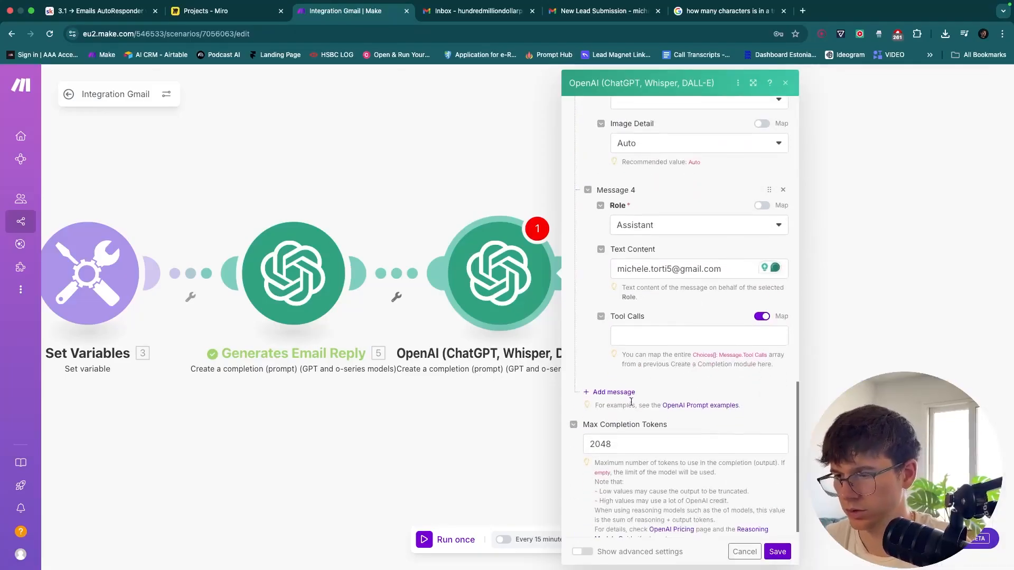
# Add Message 5 as a User message mapped to the emailBody variable
pyautogui.click(615, 393)
pyautogui.click(644, 426)
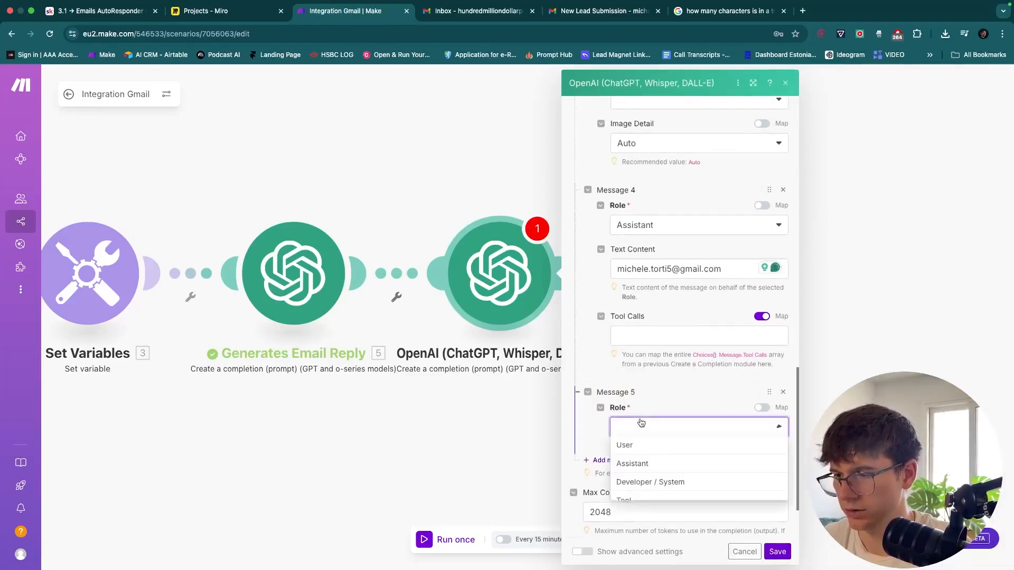
pyautogui.click(645, 443)
pyautogui.scroll(-1, 644, 438)
pyautogui.click(645, 428)
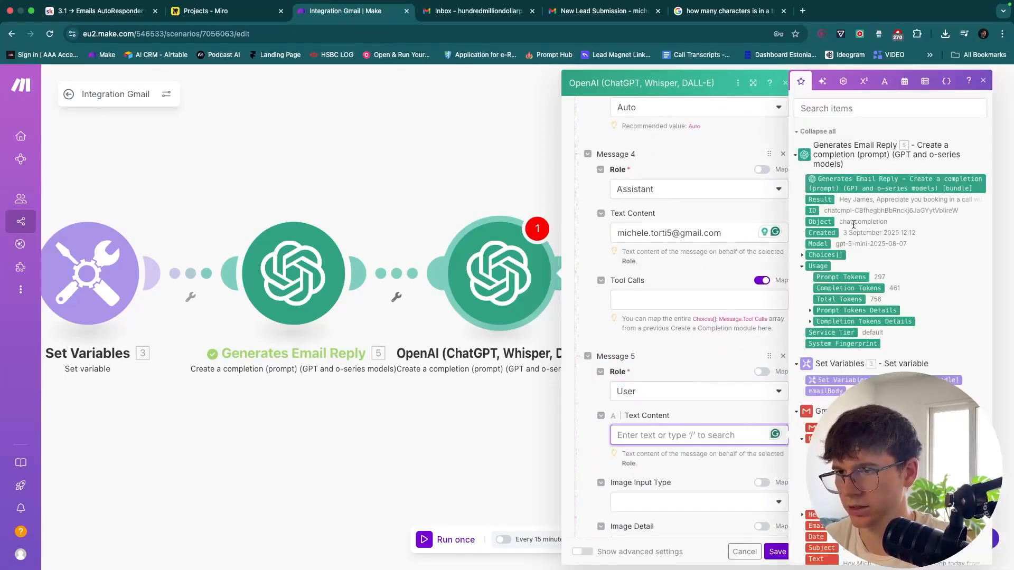
pyautogui.moveTo(825, 391); pyautogui.dragTo(707, 436)
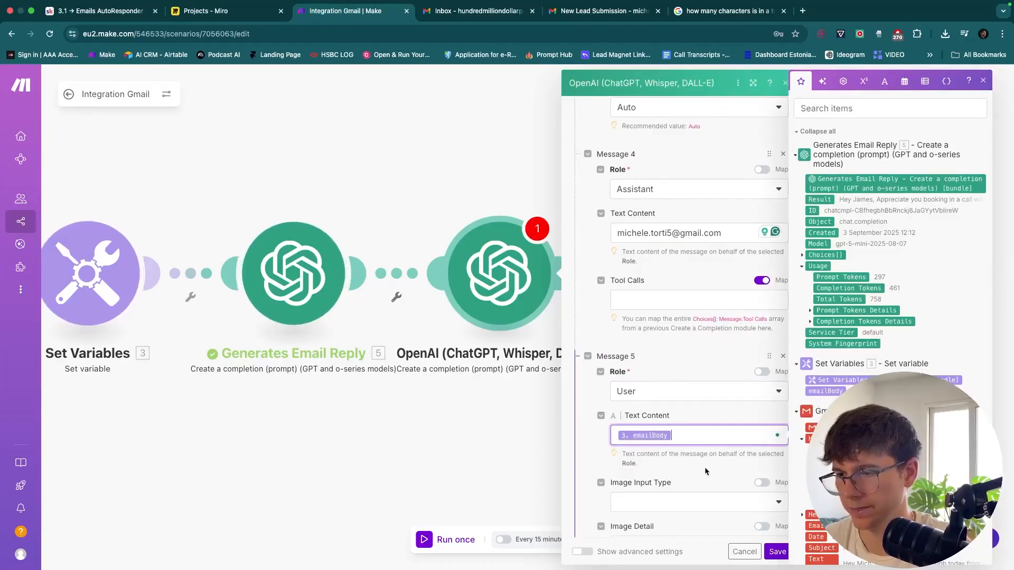
# Try a replacement address in the sample email, then restore the lead's original address
pyautogui.scroll(10, 704, 468)
pyautogui.scroll(5, 704, 468)
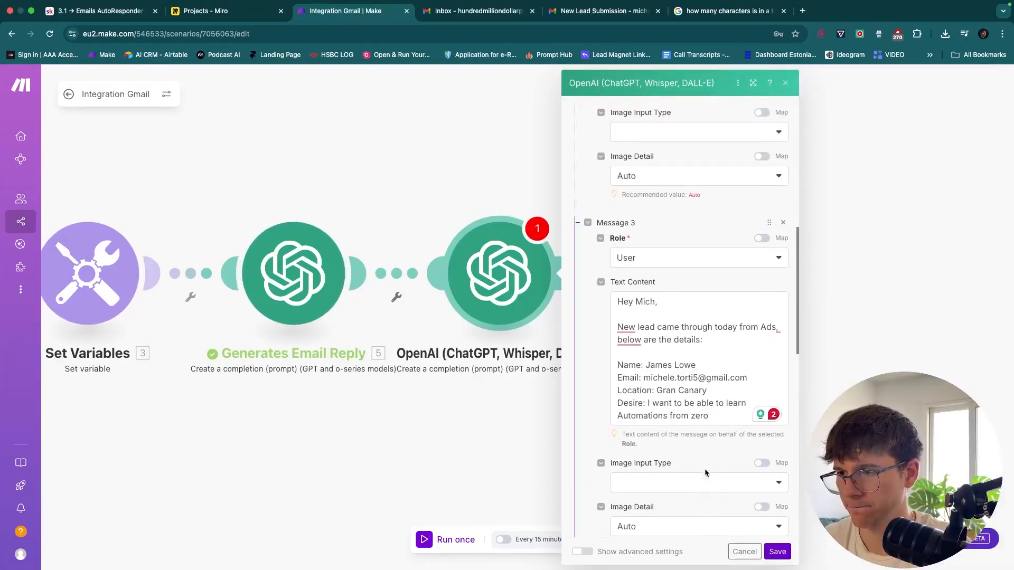
pyautogui.scroll(-10, 704, 468)
pyautogui.scroll(-5, 705, 470)
pyautogui.scroll(10, 705, 470)
pyautogui.moveTo(737, 305); pyautogui.dragTo(643, 299)
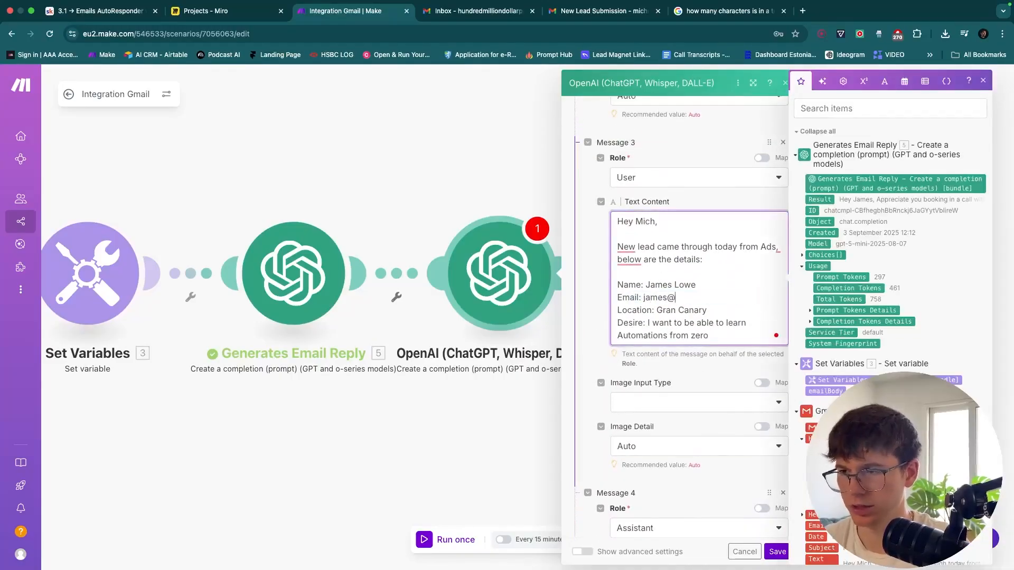
pyautogui.keyDown('shift'); pyautogui.click(643, 297); pyautogui.keyUp('shift')
pyautogui.press('Right')
pyautogui.press('BackSpace')
pyautogui.press('BackSpace')
pyautogui.press('BackSpace')
pyautogui.press('BackSpace')
pyautogui.press('BackSpace')
pyautogui.press('BackSpace')
pyautogui.press('BackSpace')
pyautogui.press('BackSpace')
pyautogui.press('BackSpace')
pyautogui.press('BackSpace')
pyautogui.press('BackSpace')
pyautogui.press('BackSpace')
pyautogui.press('BackSpace')
pyautogui.press('BackSpace')
pyautogui.press('BackSpace')
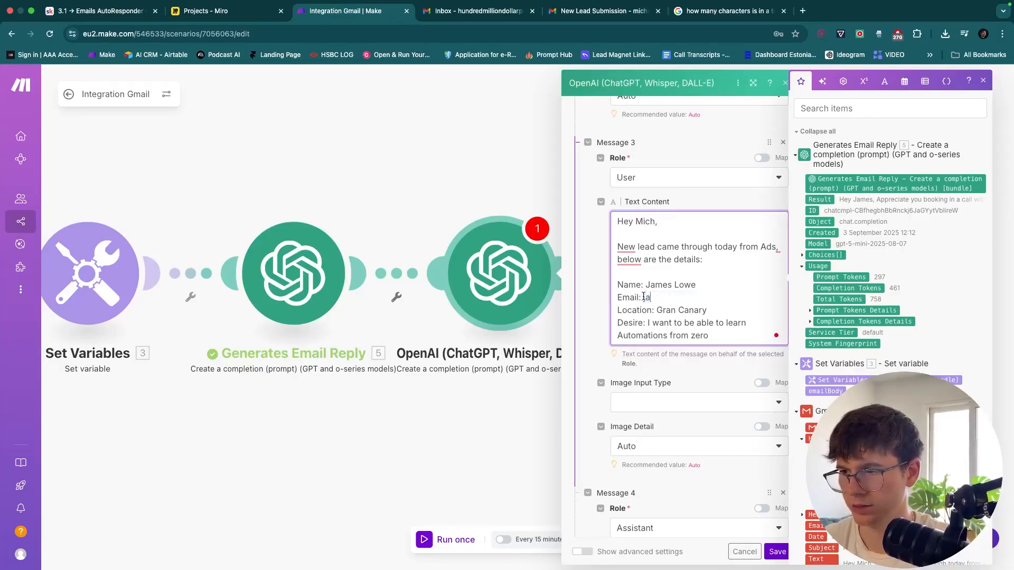
pyautogui.press('super+v')
pyautogui.scroll(-2, 691, 322)
pyautogui.scroll(-2, 692, 322)
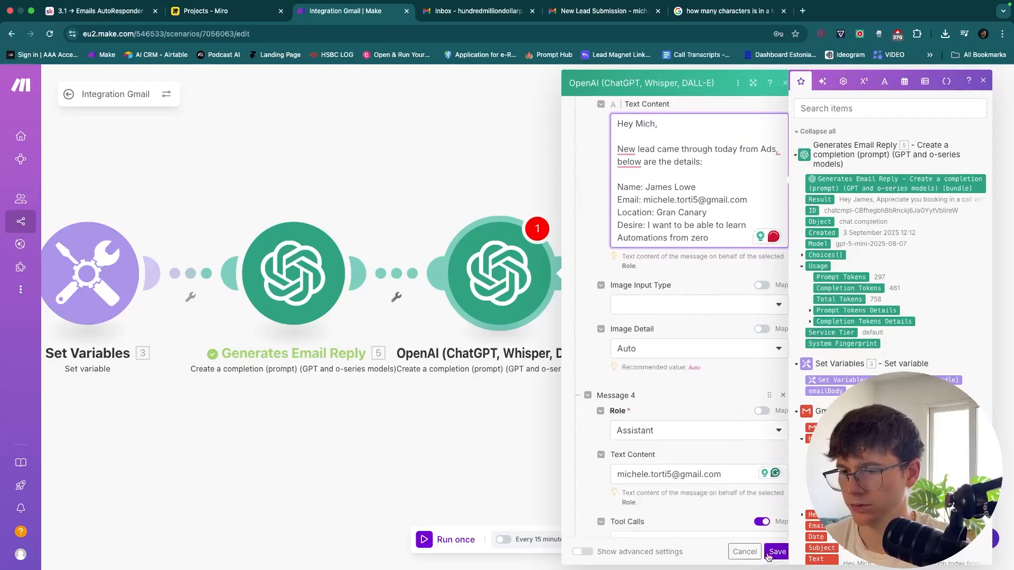
# Save the extractor and start a run of this module only, pasting an emailBody value
pyautogui.click(776, 553)
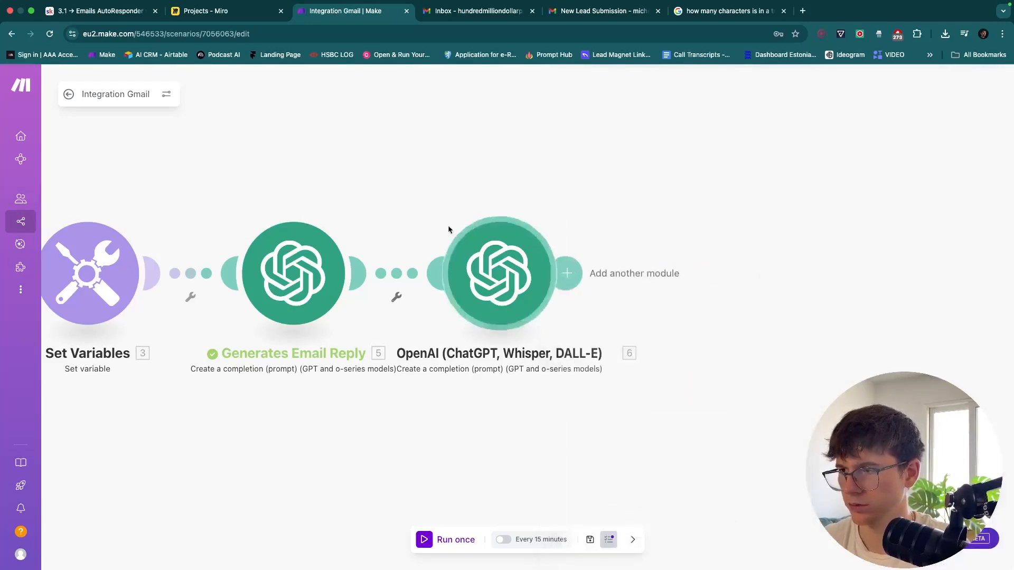
pyautogui.rightClick(493, 256)
pyautogui.click(520, 279)
pyautogui.click(651, 345)
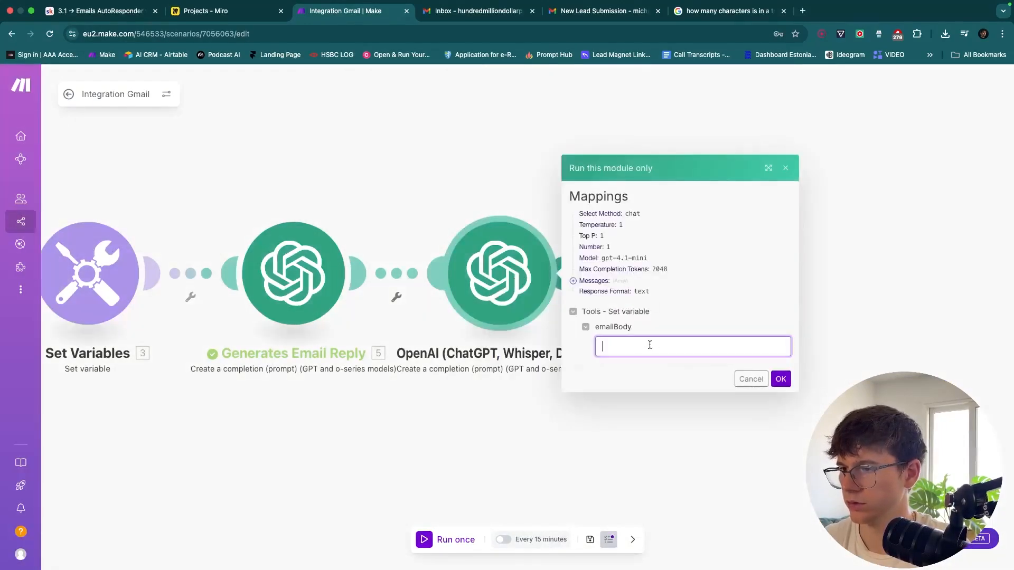
pyautogui.press('super+v')
# Use the lead email text with a swapped-in test address as emailBody and run the test
pyautogui.click(587, 13)
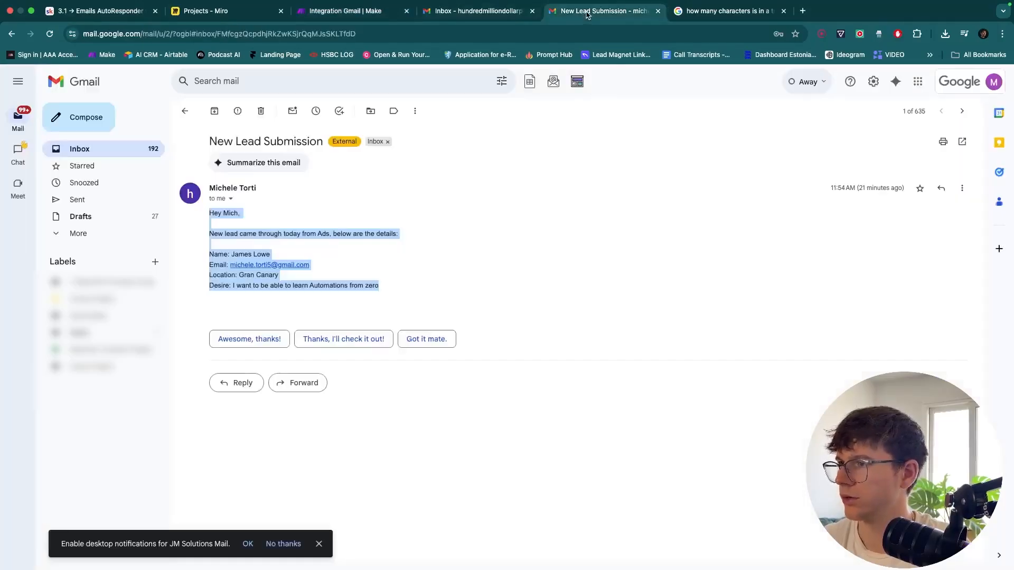
pyautogui.click(351, 10)
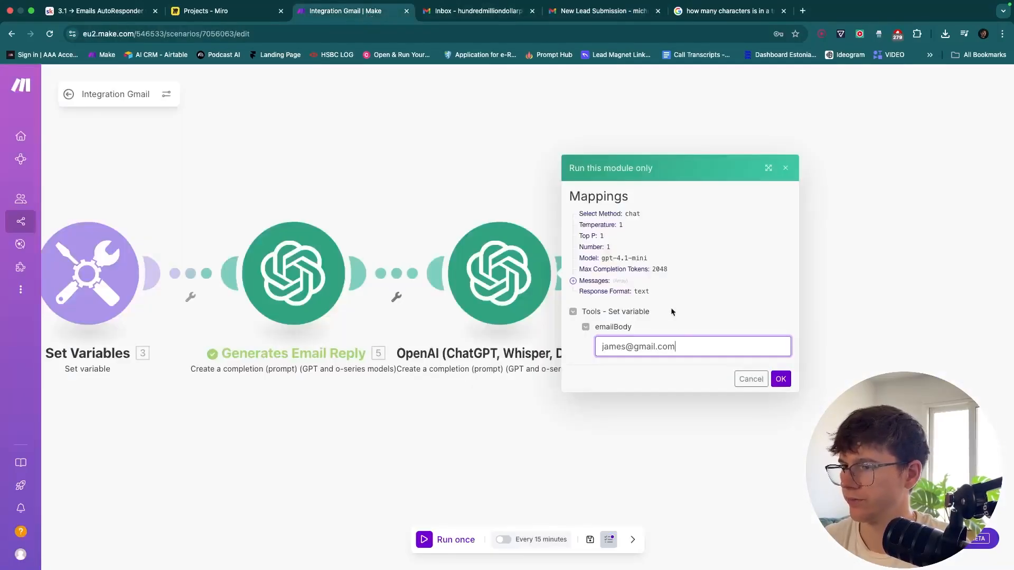
pyautogui.press('super+v')
pyautogui.press('super+shift+Left')
pyautogui.press('Left')
pyautogui.press('super+shift+Left')
pyautogui.press('BackSpace')
pyautogui.hscroll(5, 675, 344)
pyautogui.hscroll(5, 674, 345)
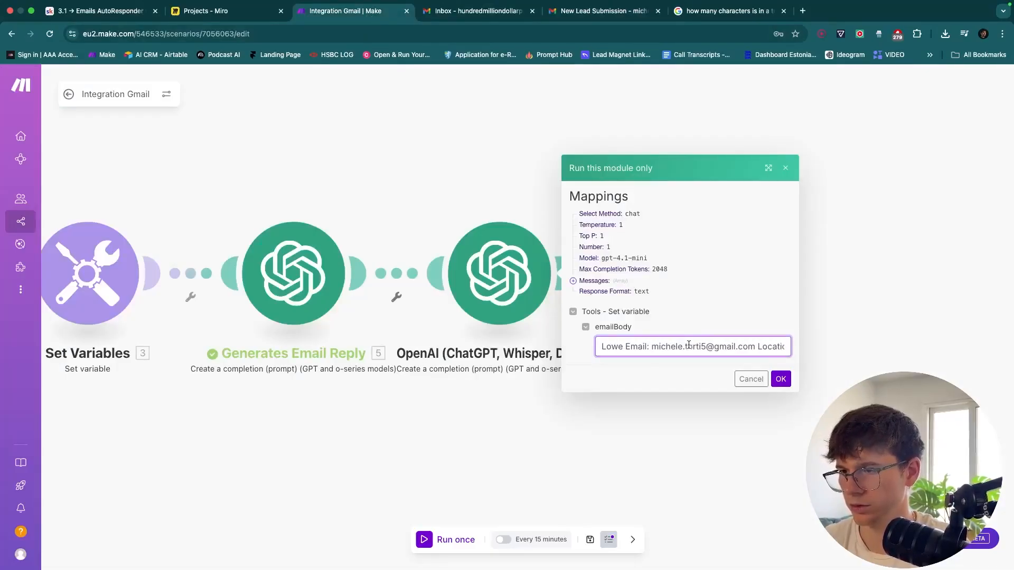
pyautogui.moveTo(752, 346); pyautogui.dragTo(651, 346)
pyautogui.press('super+v')
pyautogui.hscroll(-2, 702, 347)
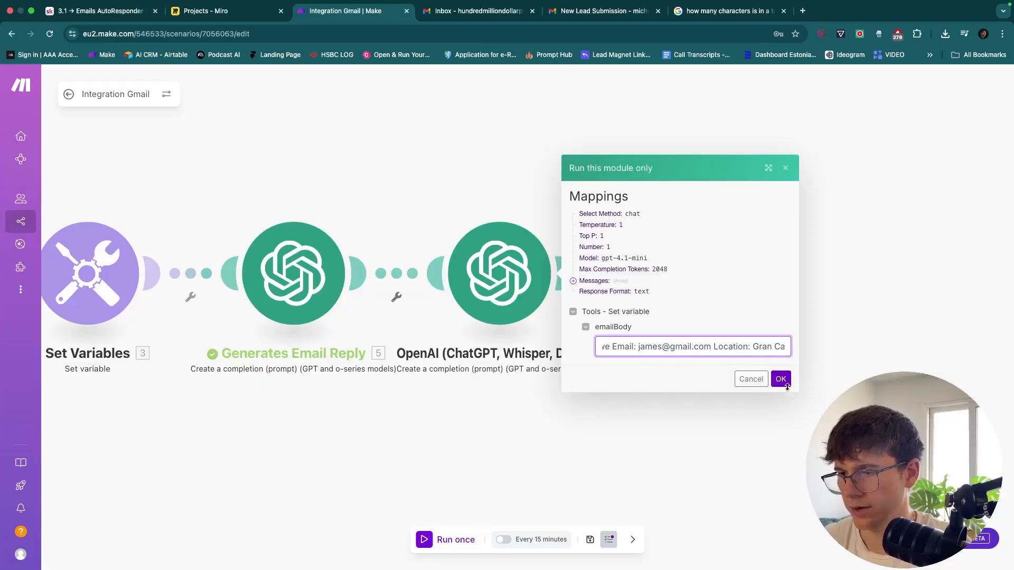
pyautogui.click(781, 378)
# Check that the result is only the email address, then close the output details
pyautogui.moveTo(560, 432); pyautogui.dragTo(405, 432)
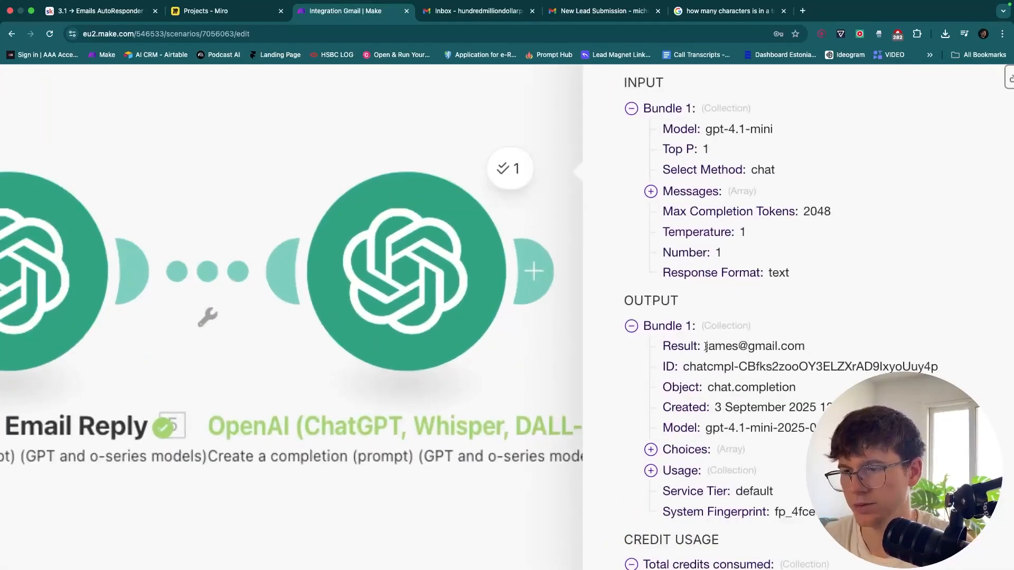
pyautogui.moveTo(706, 347); pyautogui.dragTo(796, 347)
pyautogui.click(762, 352)
pyautogui.moveTo(733, 359); pyautogui.dragTo(774, 349)
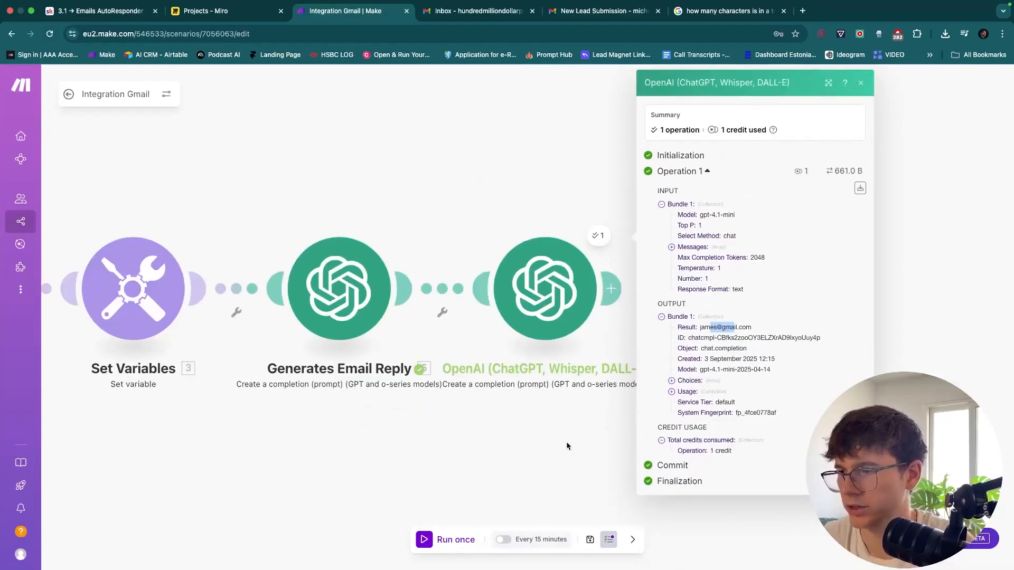
pyautogui.moveTo(569, 446); pyautogui.dragTo(637, 439)
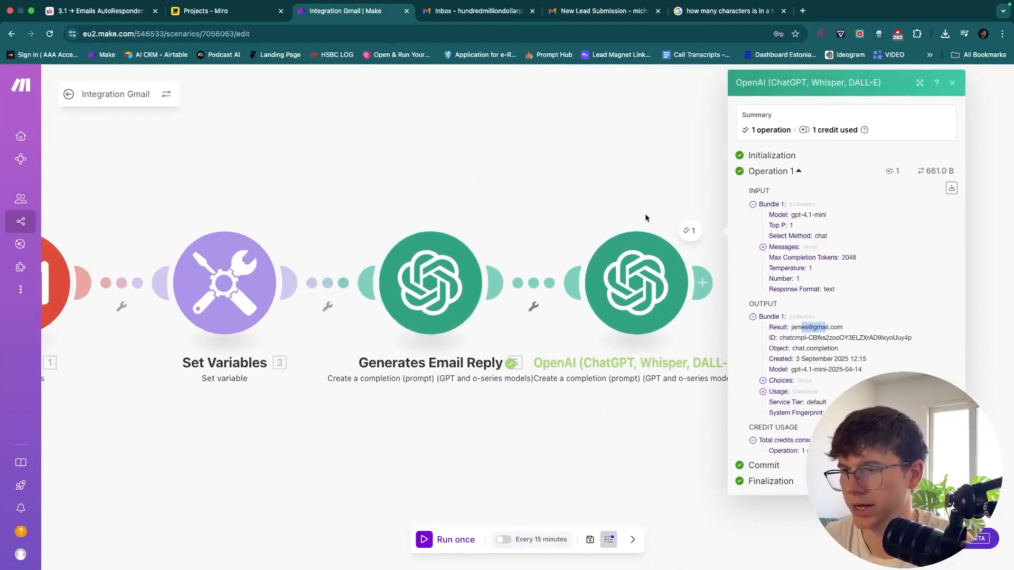
pyautogui.click(952, 83)
pyautogui.moveTo(665, 254); pyautogui.dragTo(706, 254)
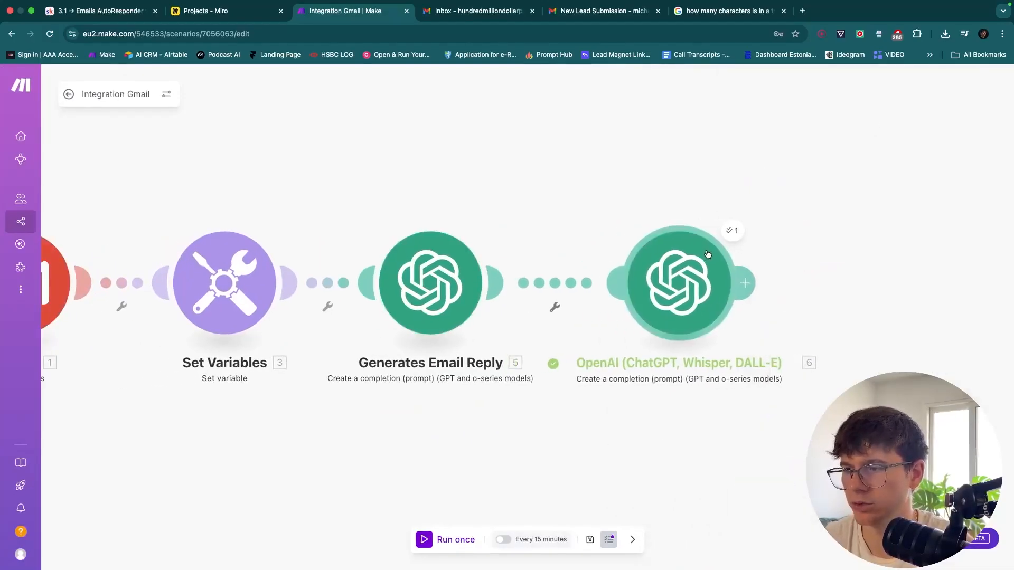
# Rename the extraction module to 'Extract Email'
pyautogui.rightClick(666, 289)
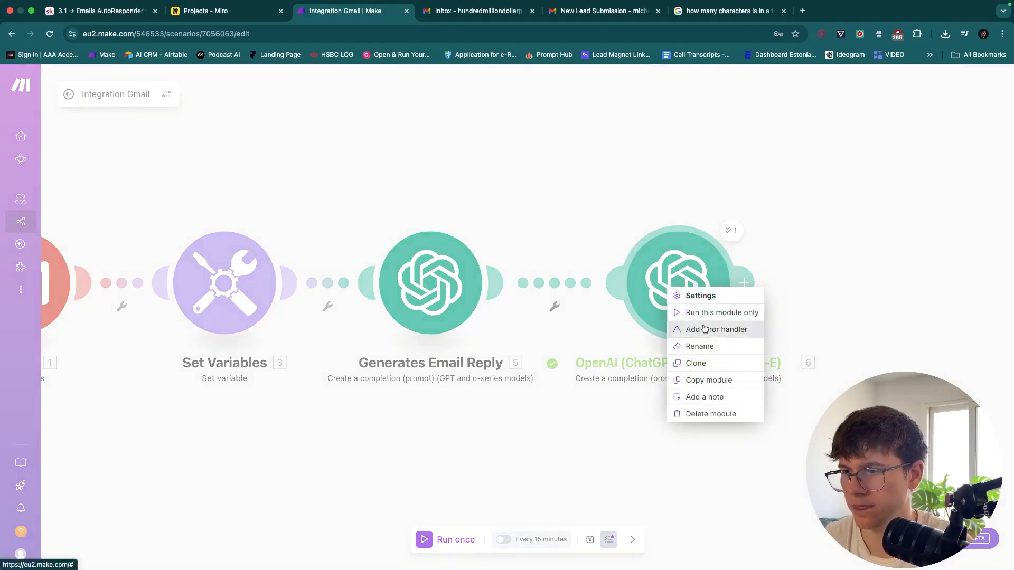
pyautogui.click(705, 347)
pyautogui.write('Extract Email')
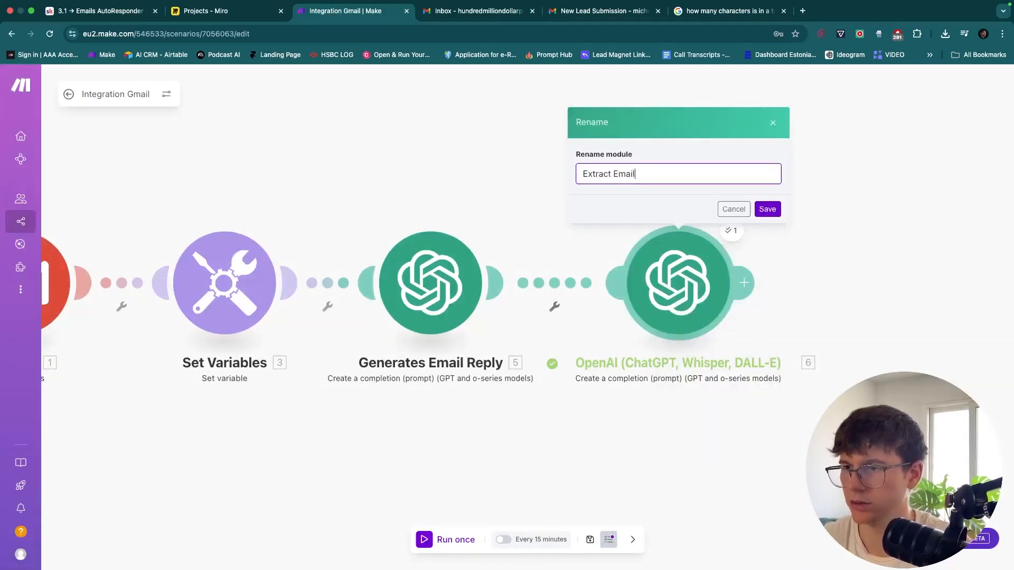
pyautogui.press('Return')
pyautogui.scroll(-3, 655, 190)
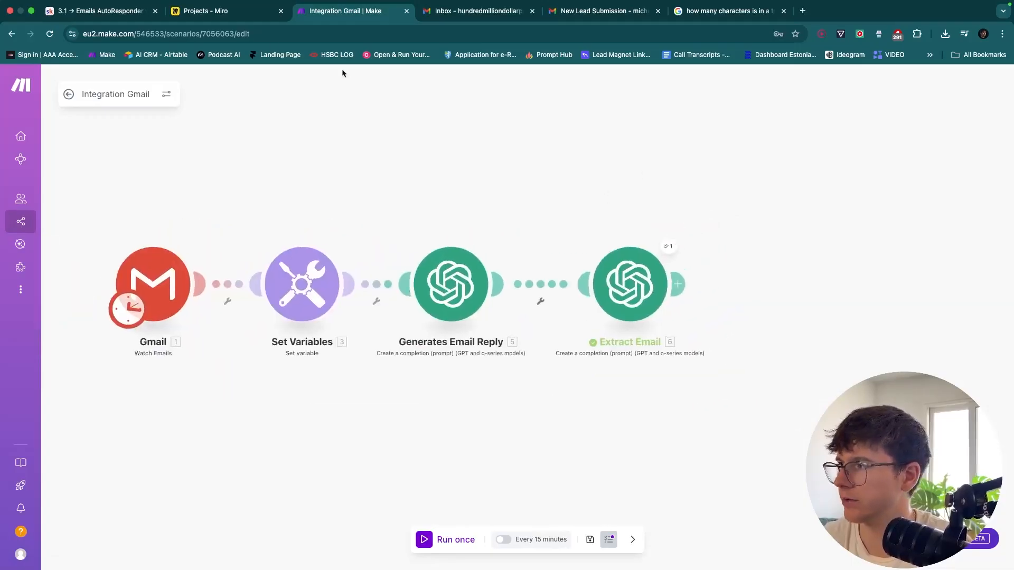
# Check the planned flow in Miro, then search 'gmail' for the module after Extract Email
pyautogui.click(220, 12)
pyautogui.hscroll(10, 593, 217)
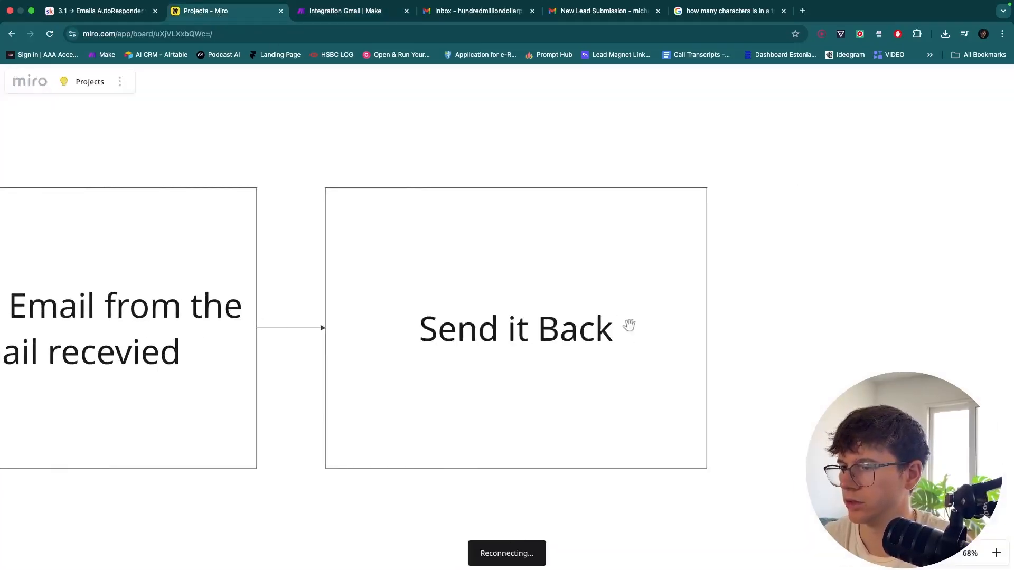
pyautogui.click(372, 15)
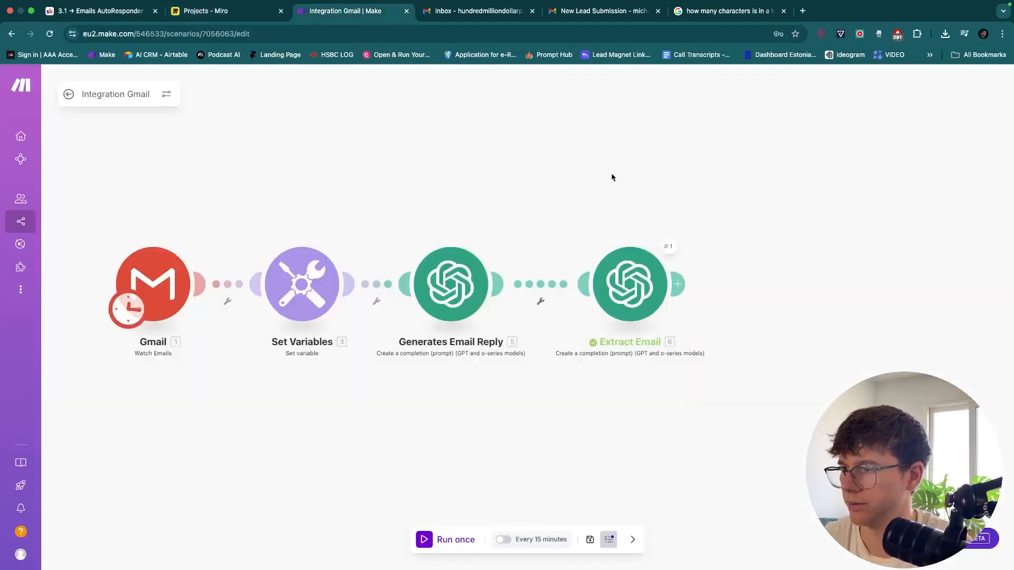
pyautogui.moveTo(611, 176); pyautogui.dragTo(519, 176)
pyautogui.click(584, 285)
pyautogui.write('gmail')
# Add a Gmail Send an Email module with the Extract Email result as recipient
pyautogui.click(789, 206)
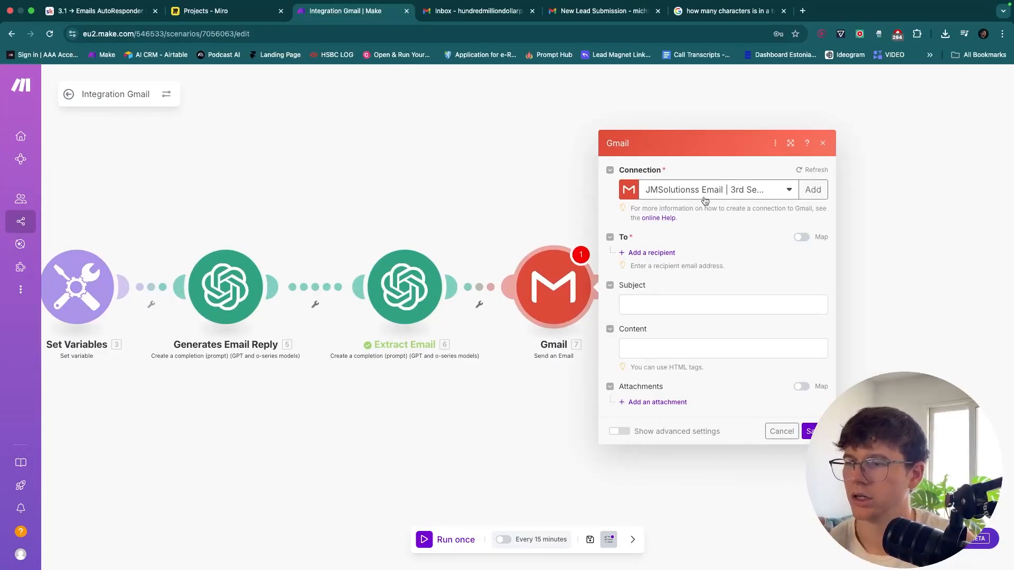
pyautogui.click(660, 252)
pyautogui.click(658, 251)
pyautogui.scroll(-5, 501, 383)
pyautogui.scroll(5, 501, 382)
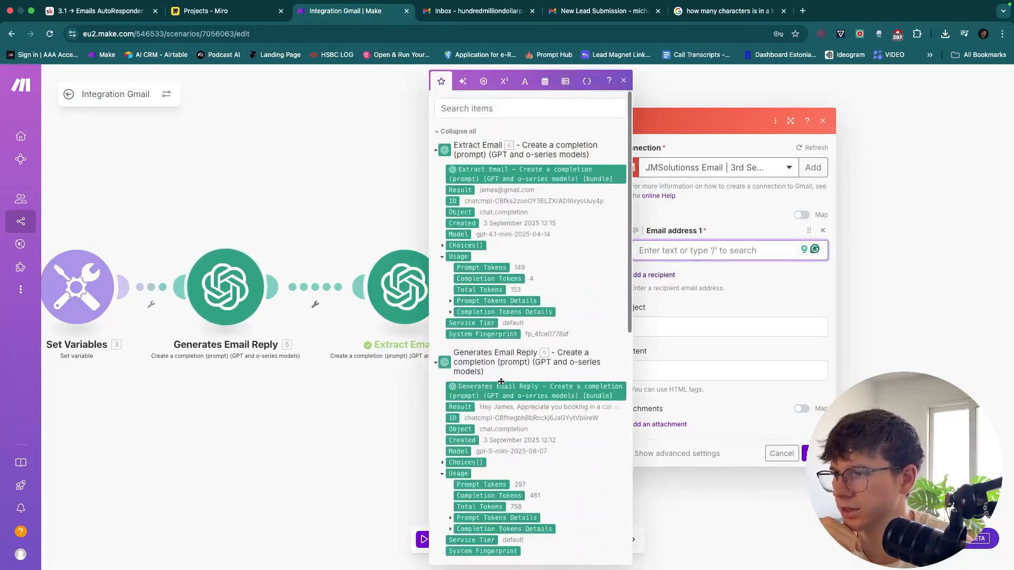
pyautogui.click(455, 190)
pyautogui.click(455, 190)
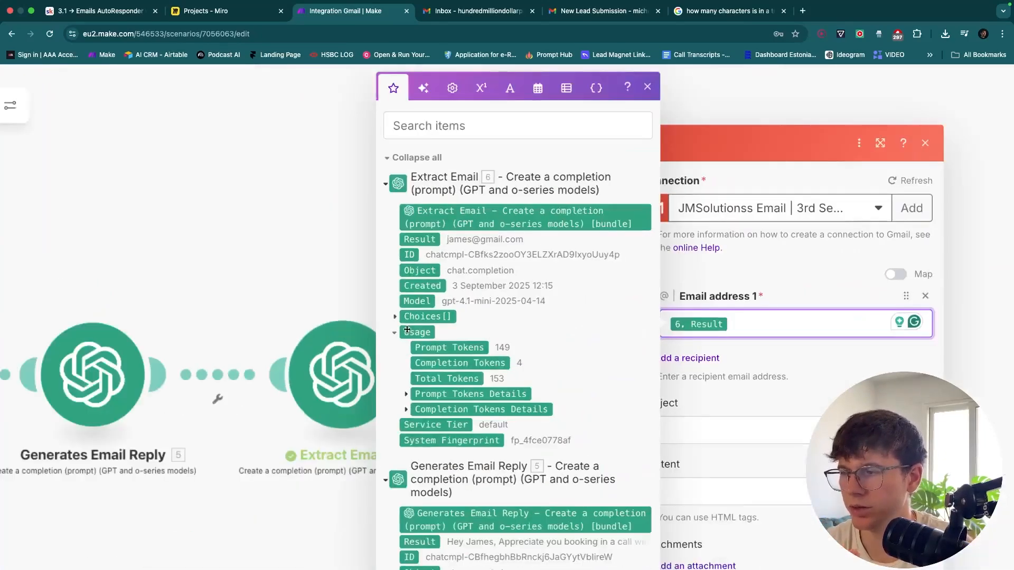
pyautogui.click(406, 331)
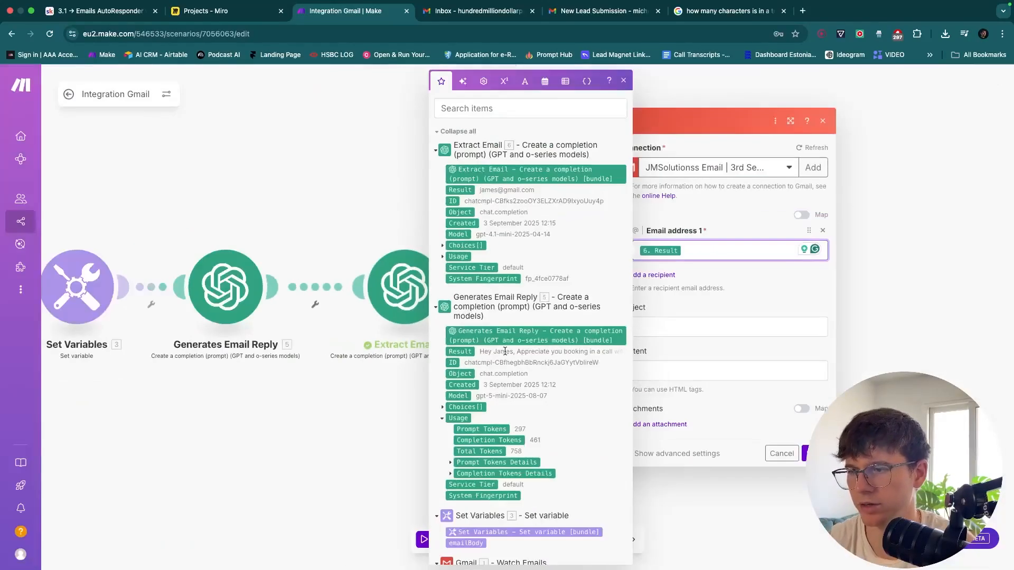
# Set subject 'Thanks for booking in a call!' and map Generates Email Reply's Result into Content
pyautogui.click(680, 330)
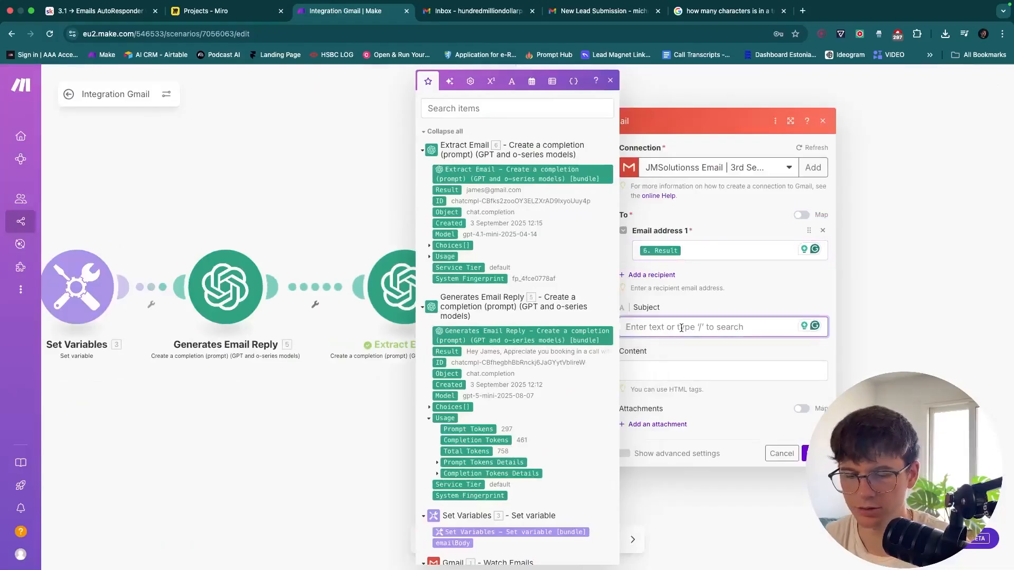
pyautogui.write('Thanks')
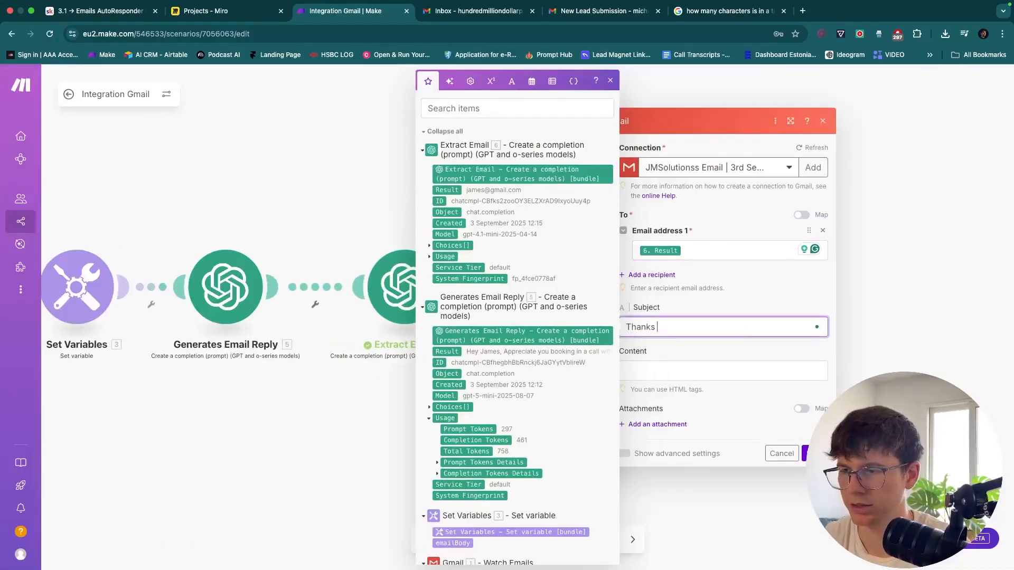
pyautogui.write(' for bookin in a call!')
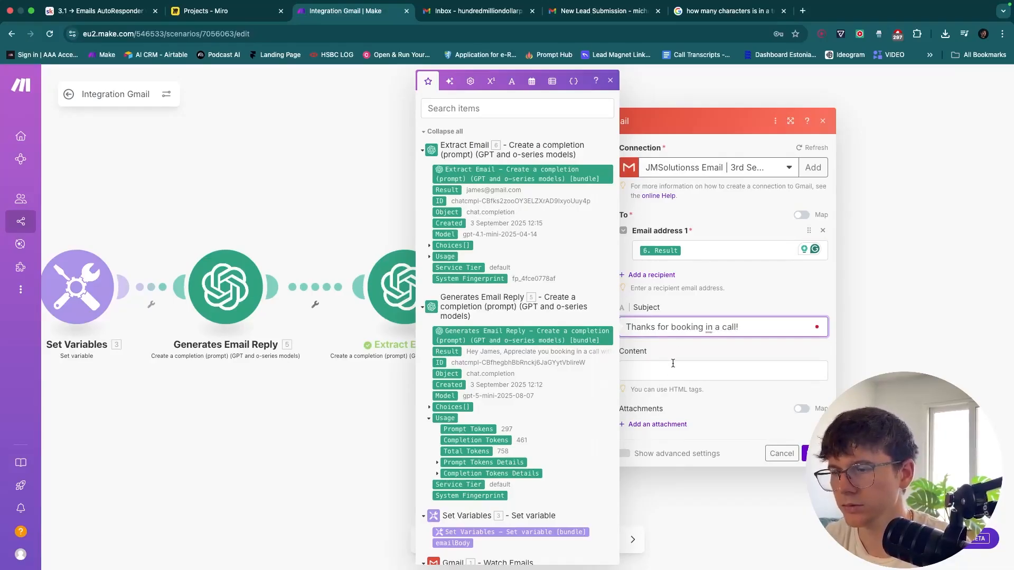
pyautogui.click(673, 363)
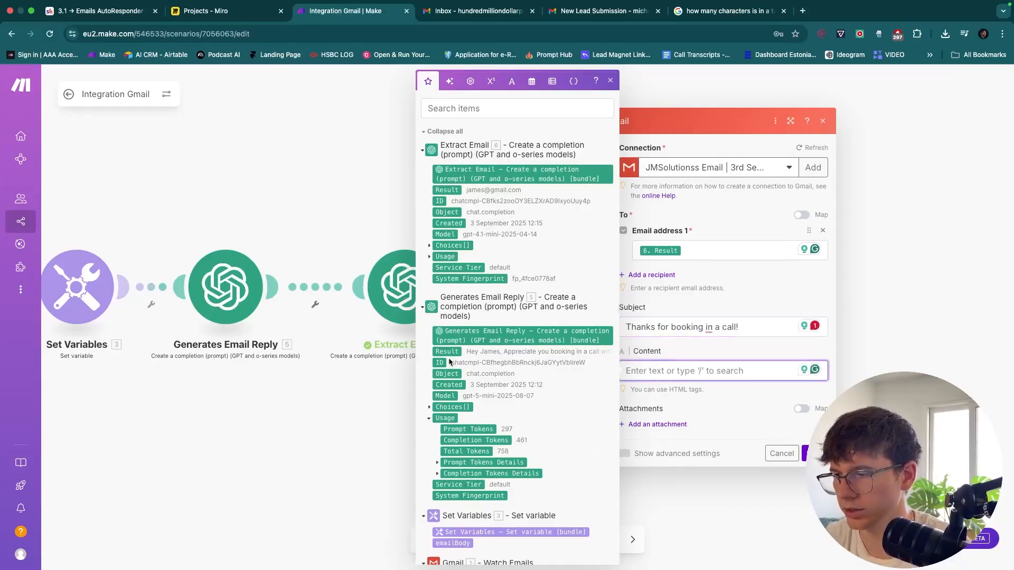
pyautogui.moveTo(447, 351); pyautogui.dragTo(702, 363)
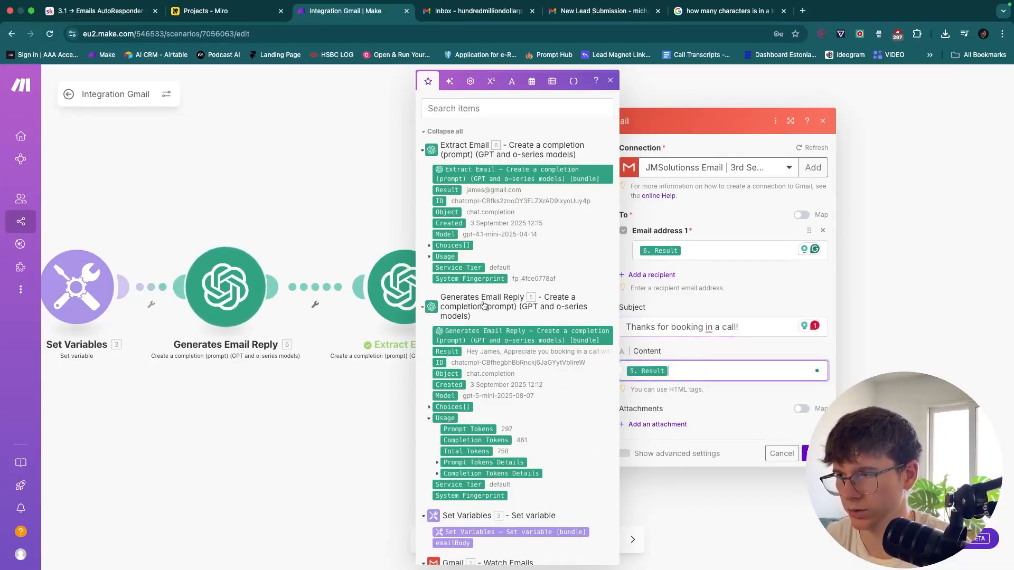
pyautogui.click(715, 395)
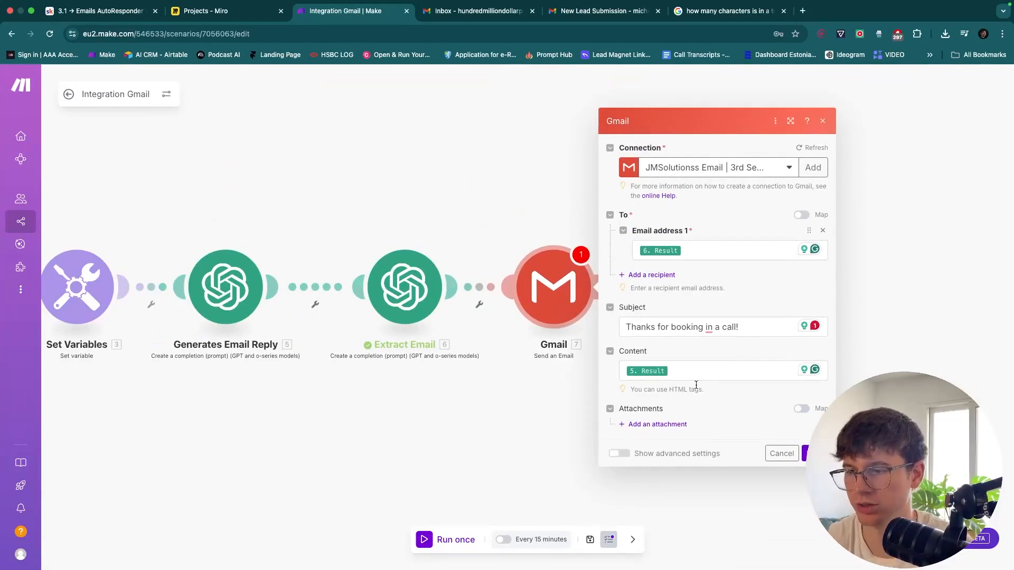
pyautogui.press('Escape')
# Run only the Gmail send module, focus its first Result input, and check the signed-in Gmail account
pyautogui.rightClick(554, 296)
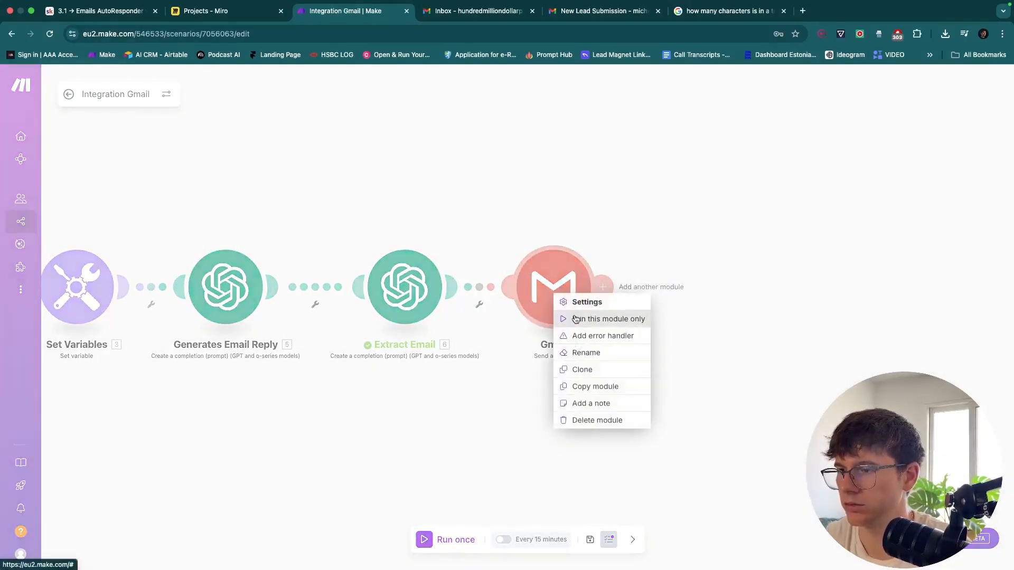
pyautogui.click(577, 319)
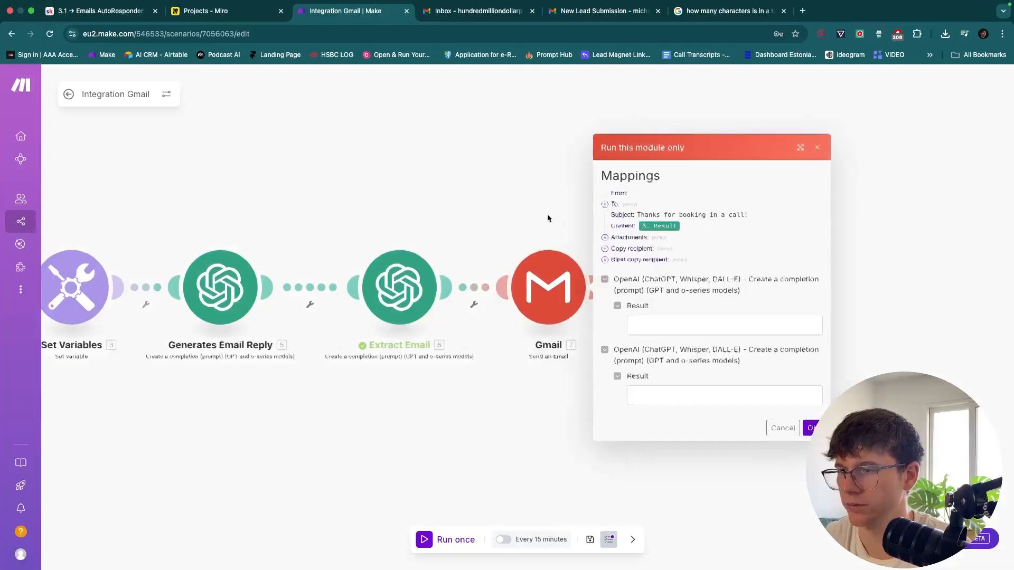
pyautogui.moveTo(511, 236); pyautogui.dragTo(680, 239)
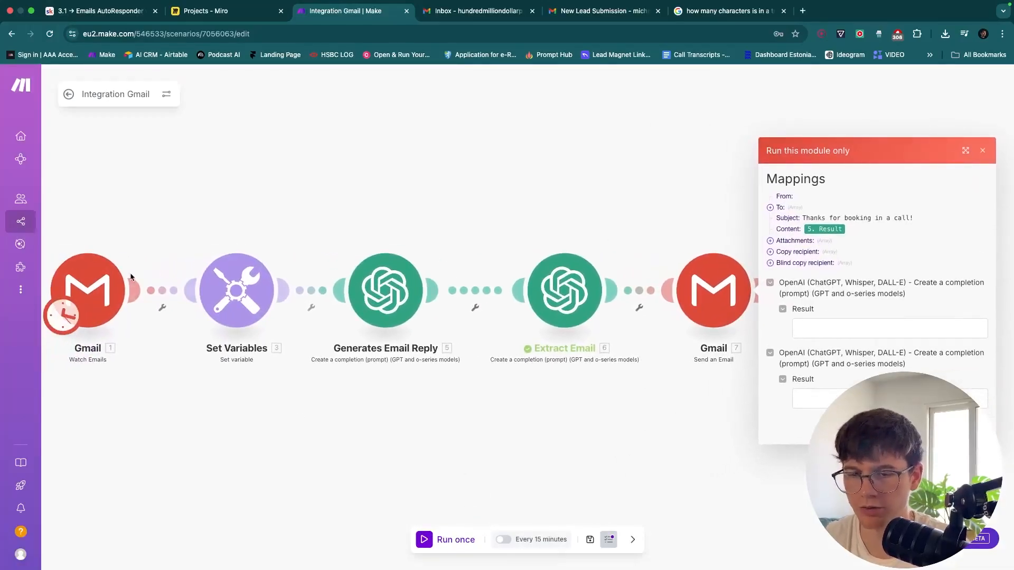
pyautogui.moveTo(629, 218); pyautogui.dragTo(414, 213)
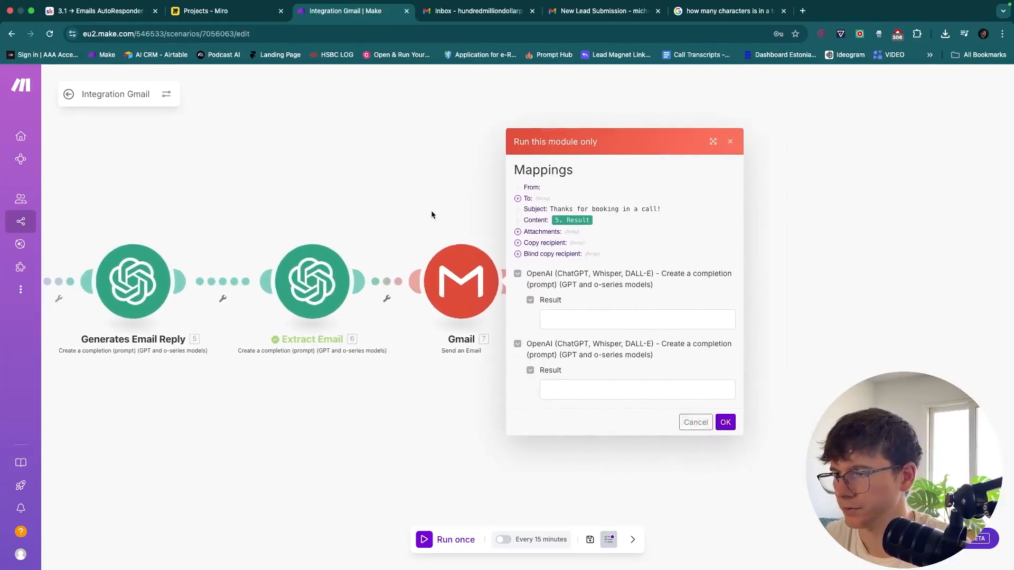
pyautogui.click(596, 315)
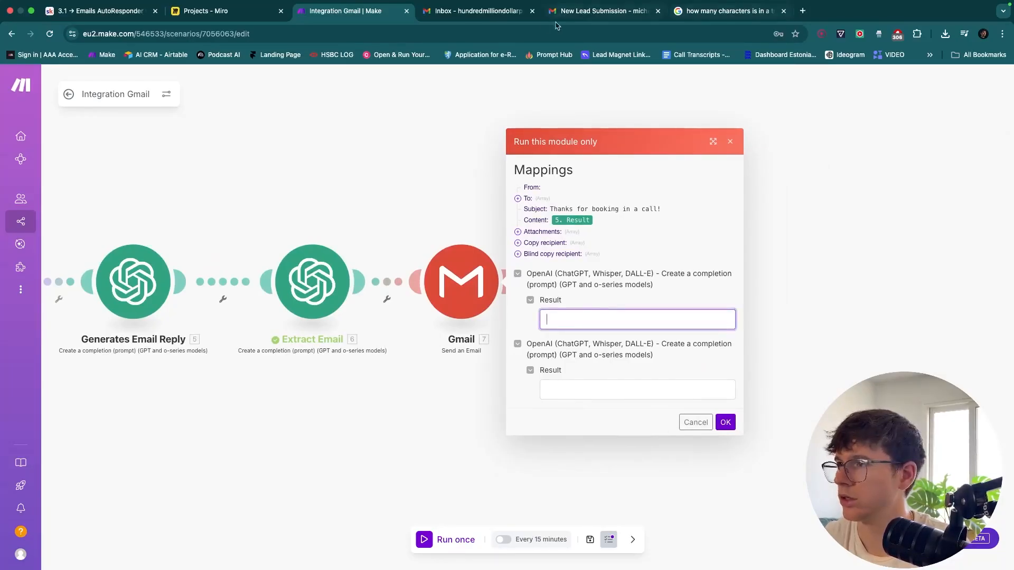
pyautogui.click(497, 14)
pyautogui.click(995, 82)
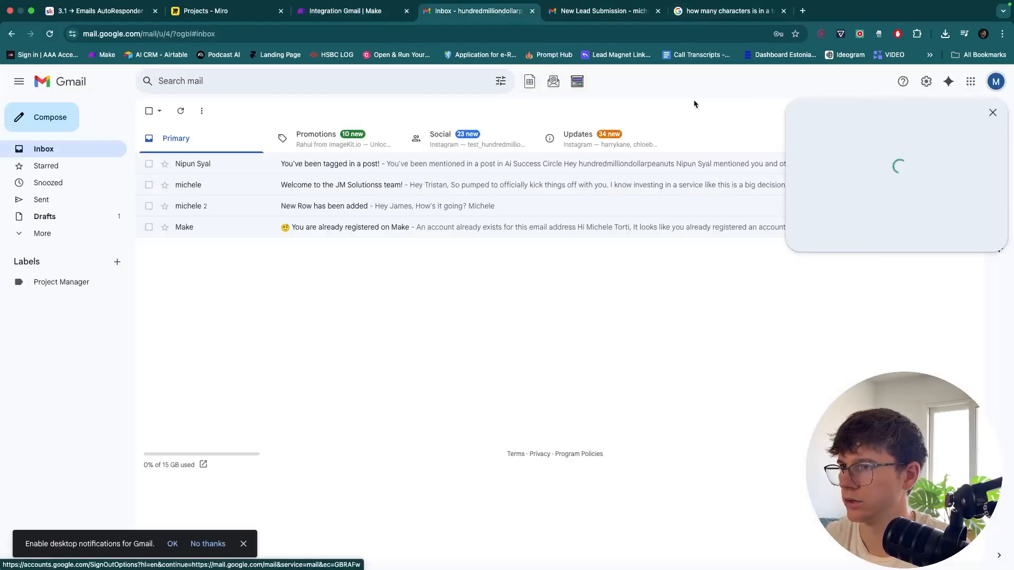
# Copy the recipient address from the 'Welcome to the JM Solutionss team!' email into the first Result field
pyautogui.click(637, 182)
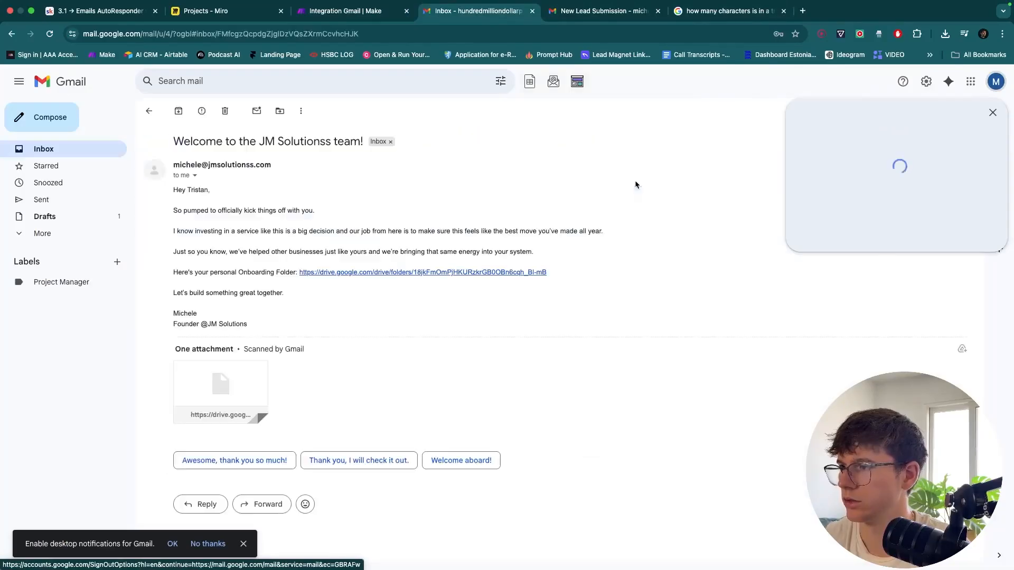
pyautogui.click(194, 175)
pyautogui.moveTo(383, 202); pyautogui.dragTo(246, 204)
pyautogui.hotkey('ctrl', 'c')
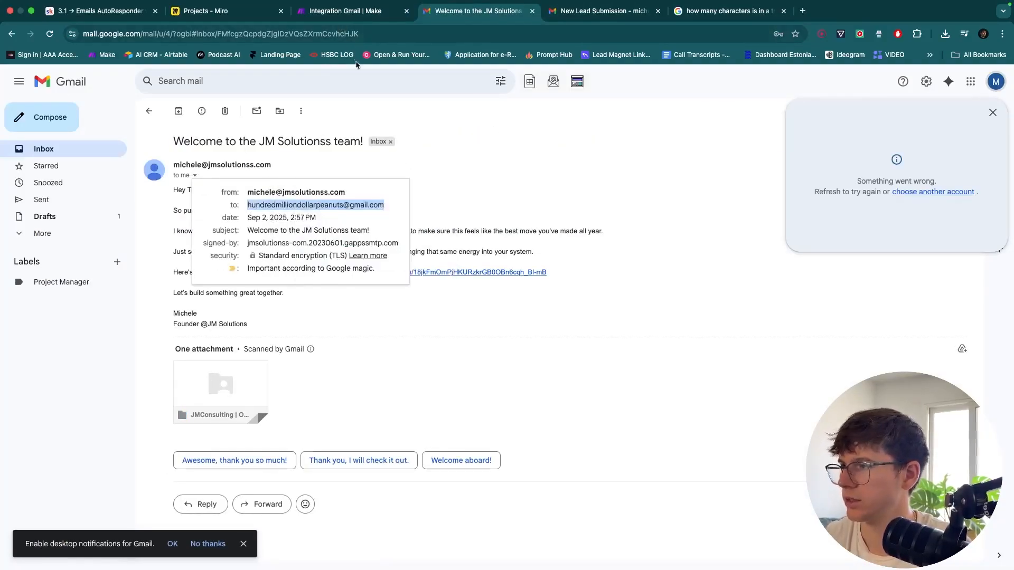
pyautogui.click(342, 11)
pyautogui.click(649, 320)
pyautogui.hotkey('ctrl', 'v')
# Enter 'Hey Michele' in the second Result field, then cancel the single-step test run
pyautogui.click(634, 381)
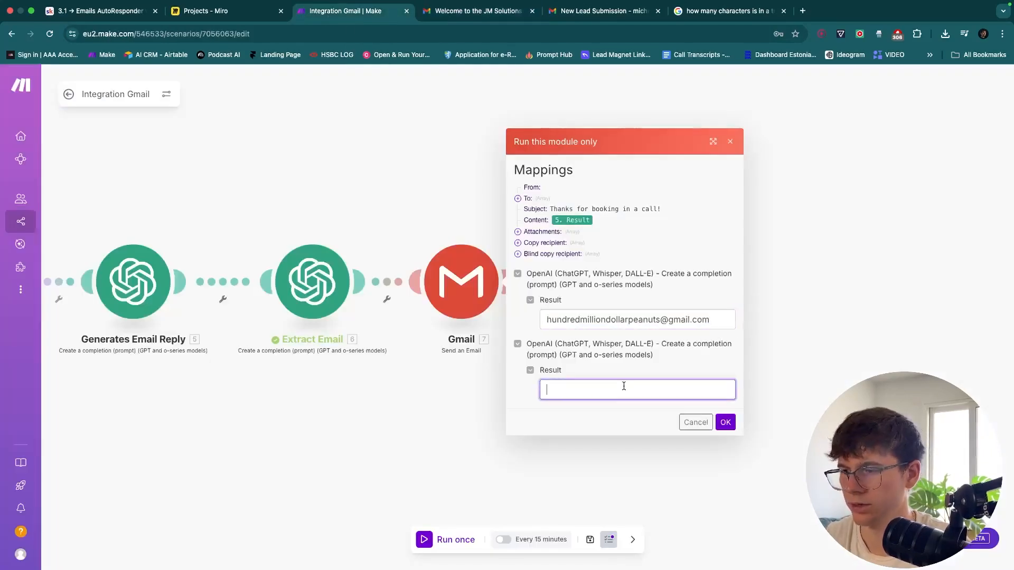
pyautogui.write('Hey Michele')
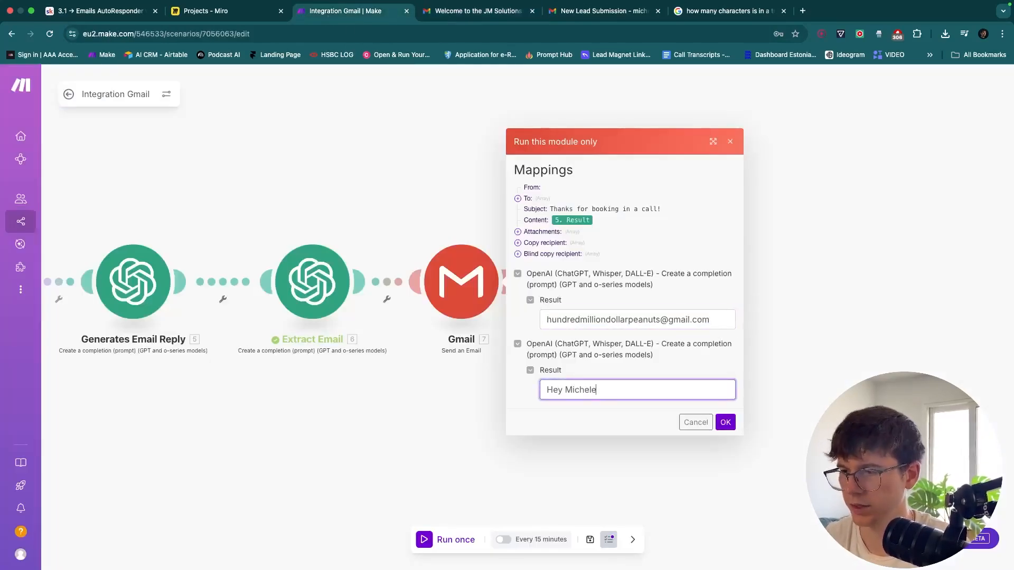
pyautogui.click(684, 422)
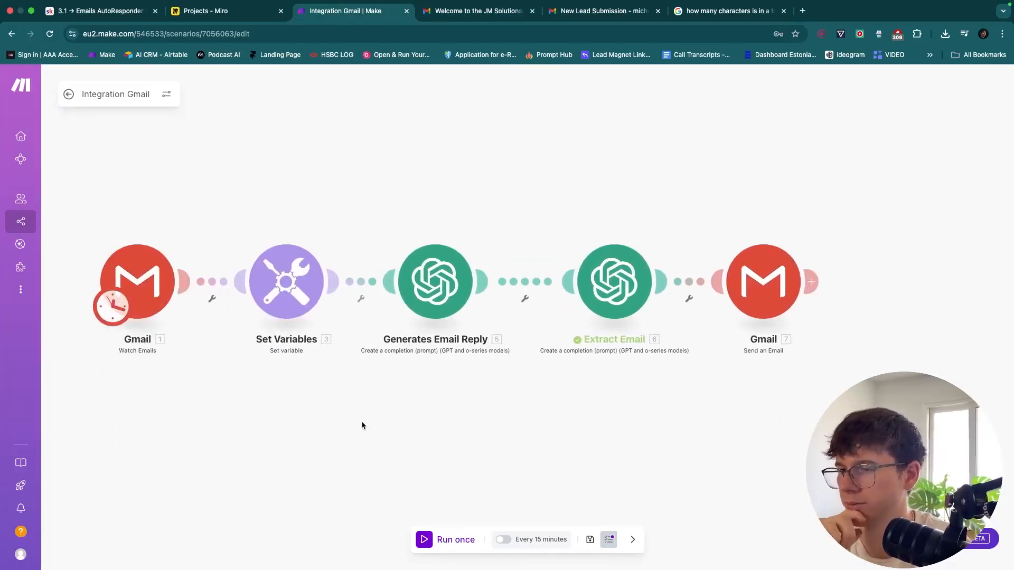
# Recentre the five-module scenario on the canvas and close the unused character-count tab
pyautogui.moveTo(455, 414); pyautogui.dragTo(406, 417)
pyautogui.moveTo(686, 370); pyautogui.dragTo(583, 369)
pyautogui.moveTo(559, 233); pyautogui.dragTo(674, 233)
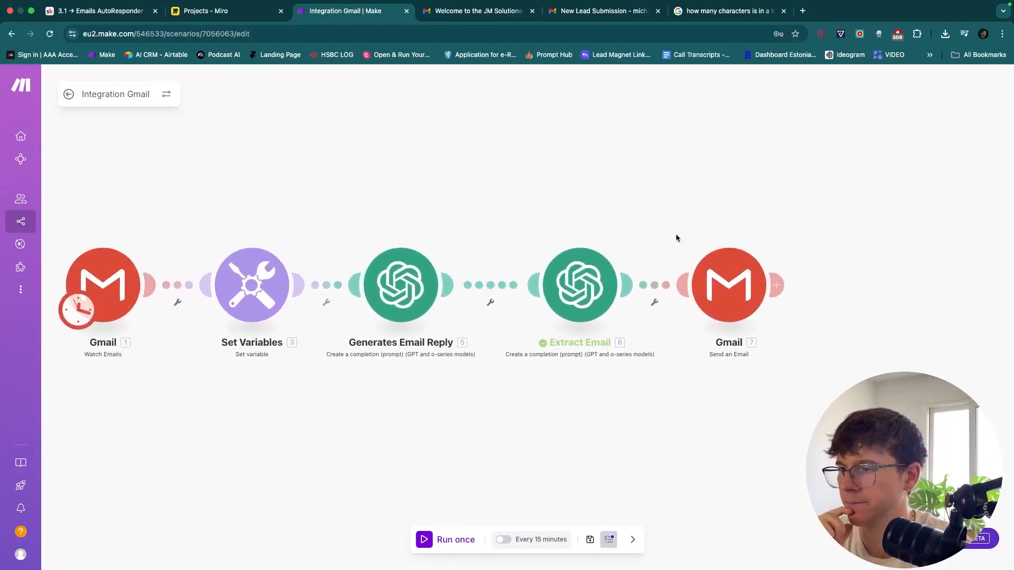
pyautogui.moveTo(581, 221); pyautogui.dragTo(629, 216)
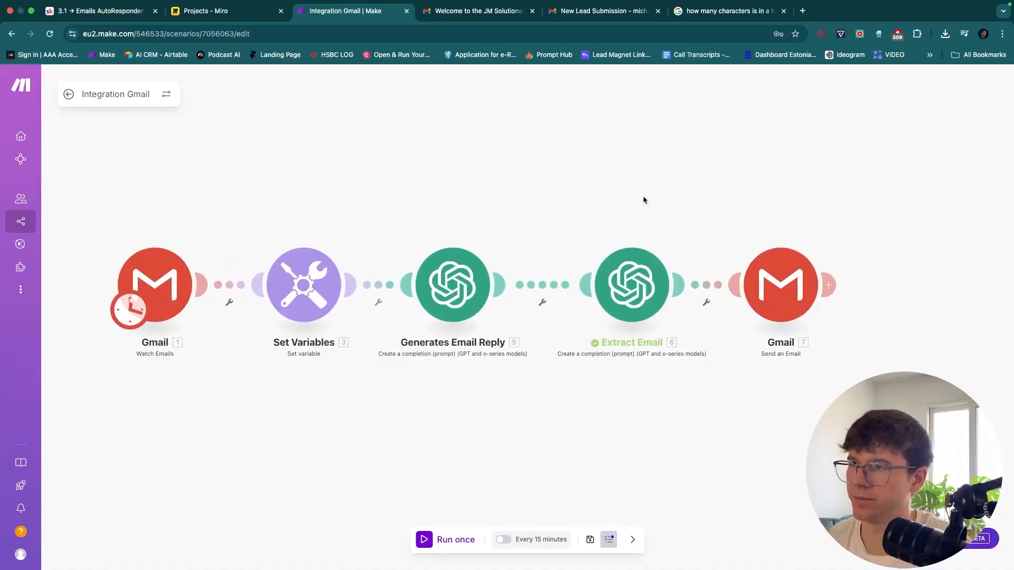
pyautogui.click(784, 11)
pyautogui.moveTo(435, 212); pyautogui.dragTo(531, 215)
pyautogui.moveTo(436, 211); pyautogui.dragTo(530, 214)
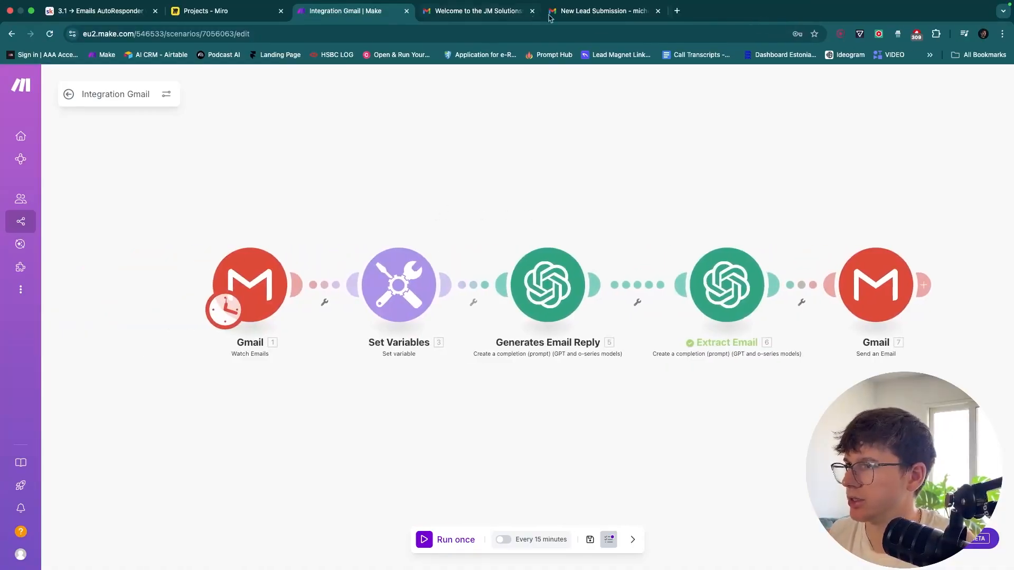
# Set the Gmail Watch Emails trigger to start from a specifically chosen email
pyautogui.rightClick(238, 272)
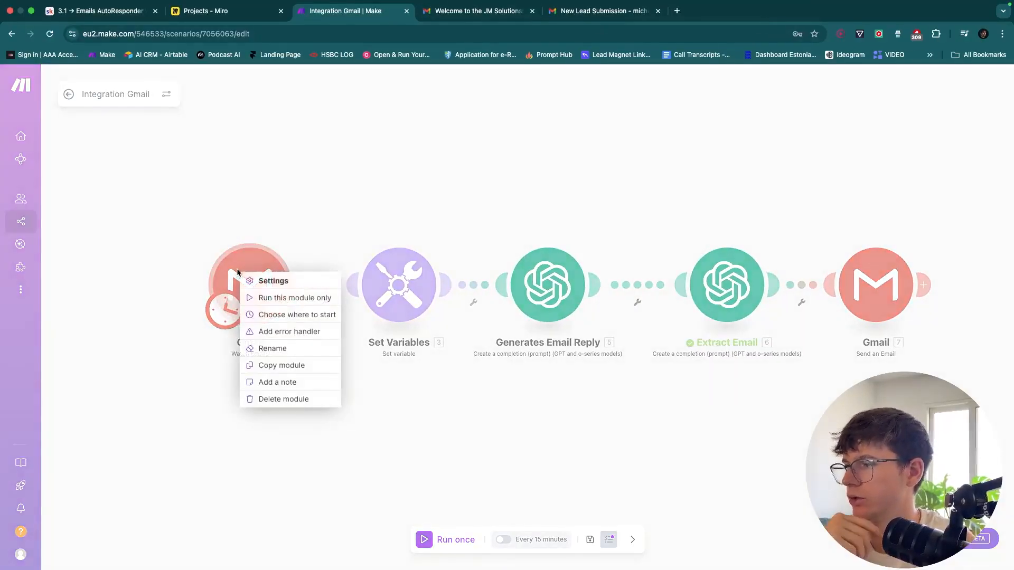
pyautogui.click(275, 313)
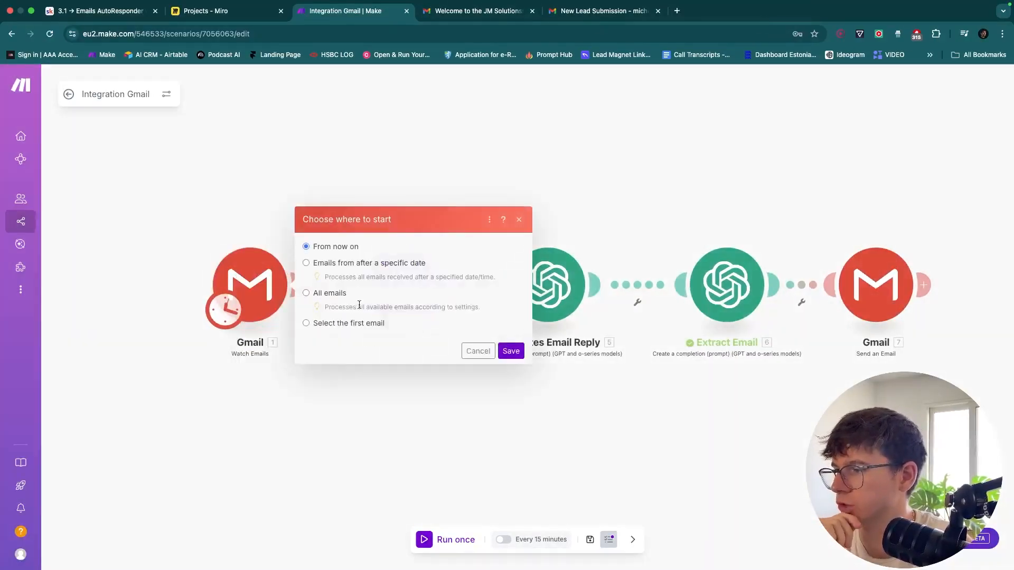
pyautogui.click(306, 323)
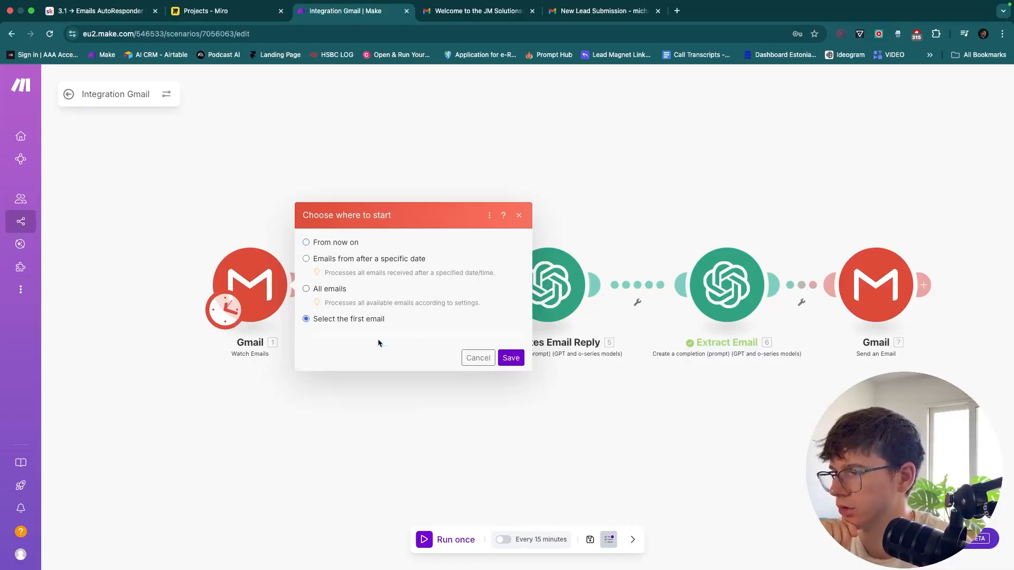
pyautogui.click(508, 373)
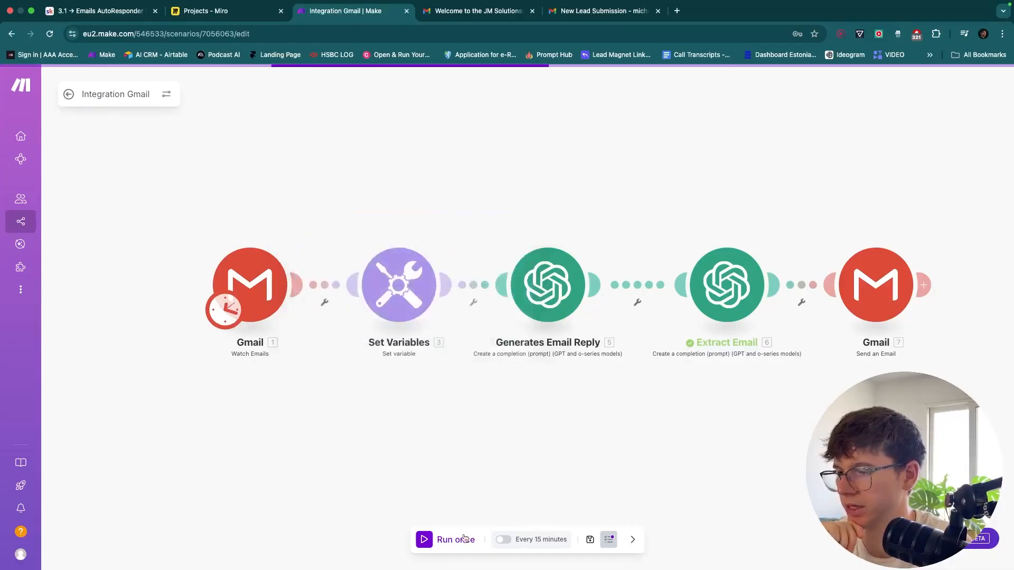
# Run the scenario once and inspect the fetched lead email and the later steps' output
pyautogui.click(449, 541)
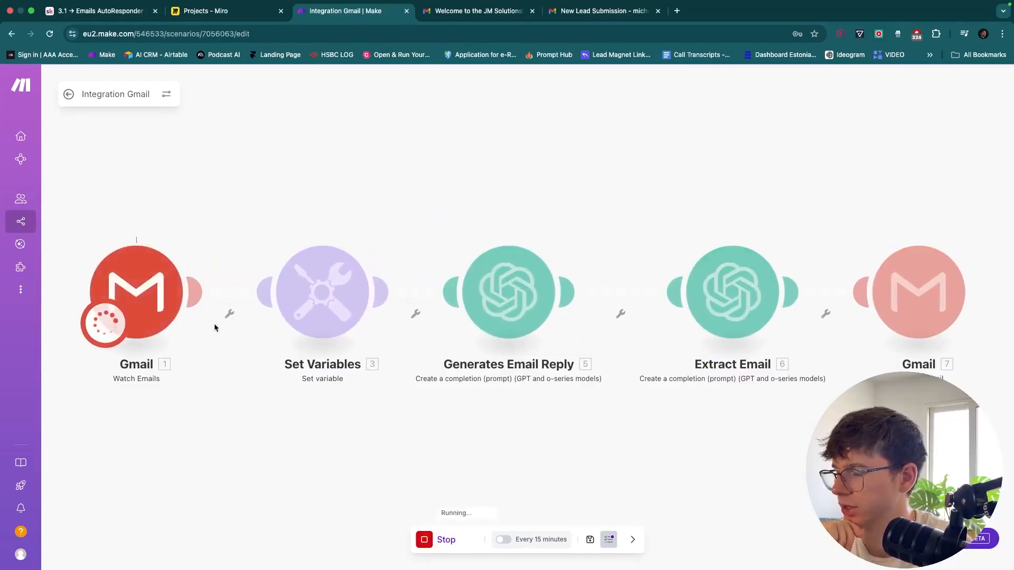
pyautogui.click(186, 244)
pyautogui.scroll(-3, 328, 417)
pyautogui.moveTo(329, 416); pyautogui.dragTo(302, 326)
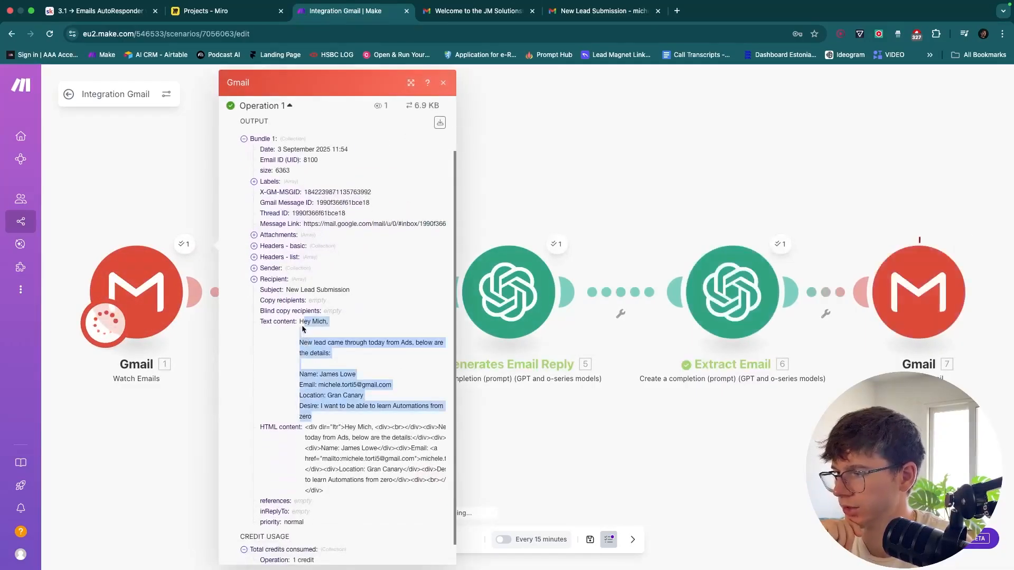
pyautogui.moveTo(532, 396); pyautogui.dragTo(401, 400)
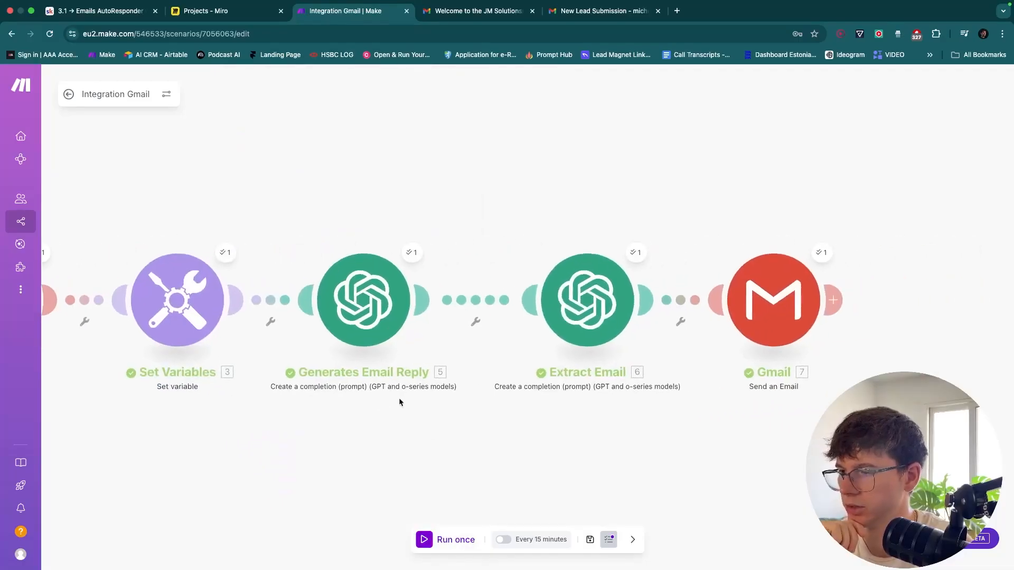
pyautogui.moveTo(606, 427); pyautogui.dragTo(458, 429)
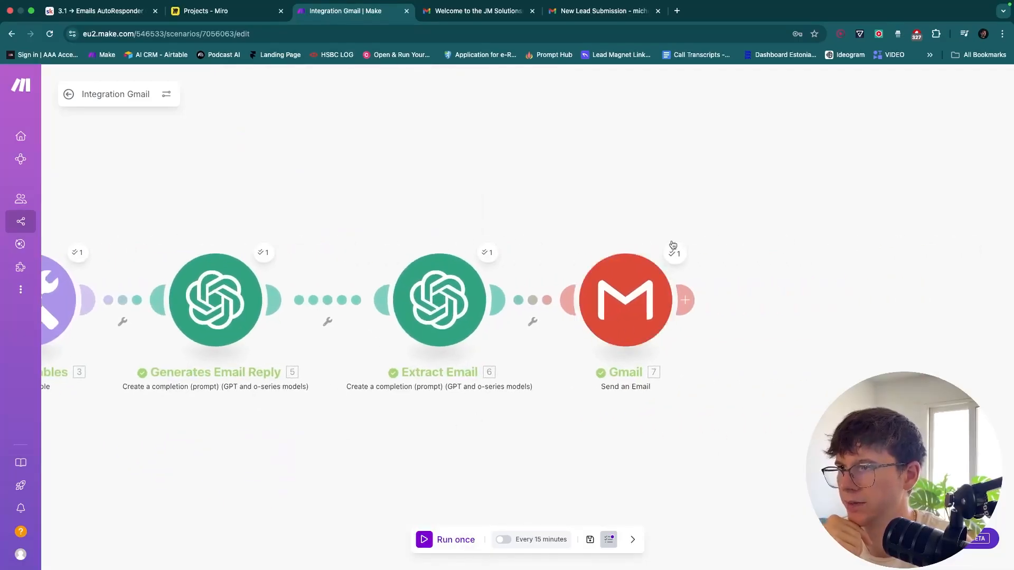
# Open the Gmail inbox in a new browser tab
pyautogui.click(677, 11)
pyautogui.write('gm')
pyautogui.press('Return')
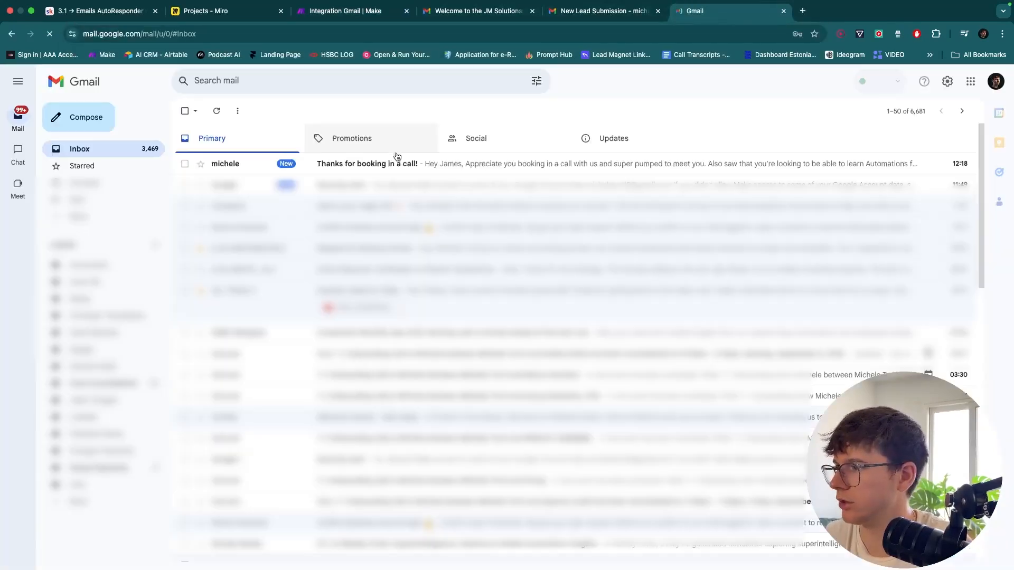
# Read the 'Thanks for booking in a call!' reply, note its run-on formatting, and return to Make
pyautogui.click(381, 163)
pyautogui.scroll(3, 299, 191)
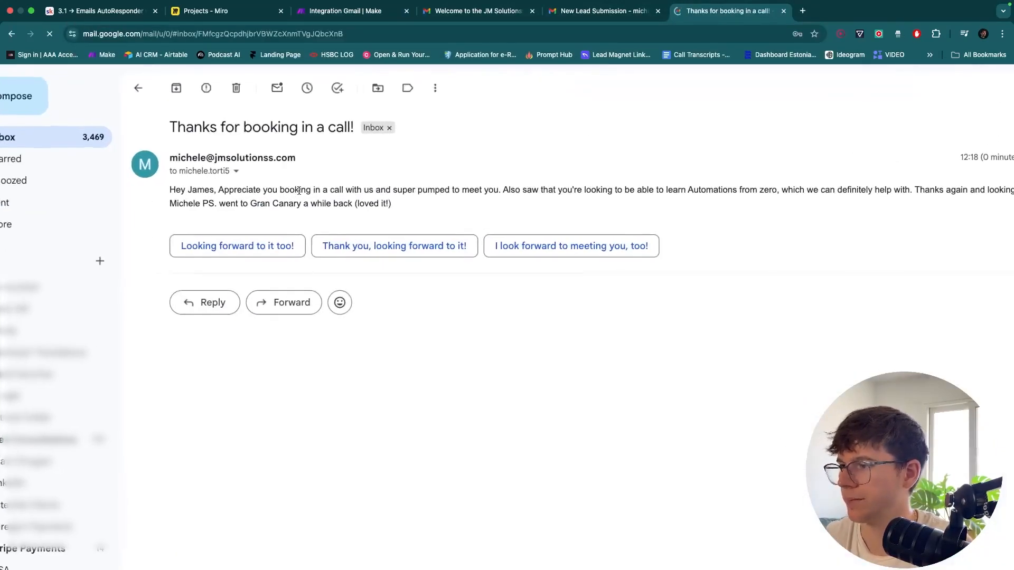
pyautogui.hscroll(1, 299, 191)
pyautogui.scroll(-3, 298, 191)
pyautogui.moveTo(381, 200); pyautogui.dragTo(210, 189)
pyautogui.click(211, 189)
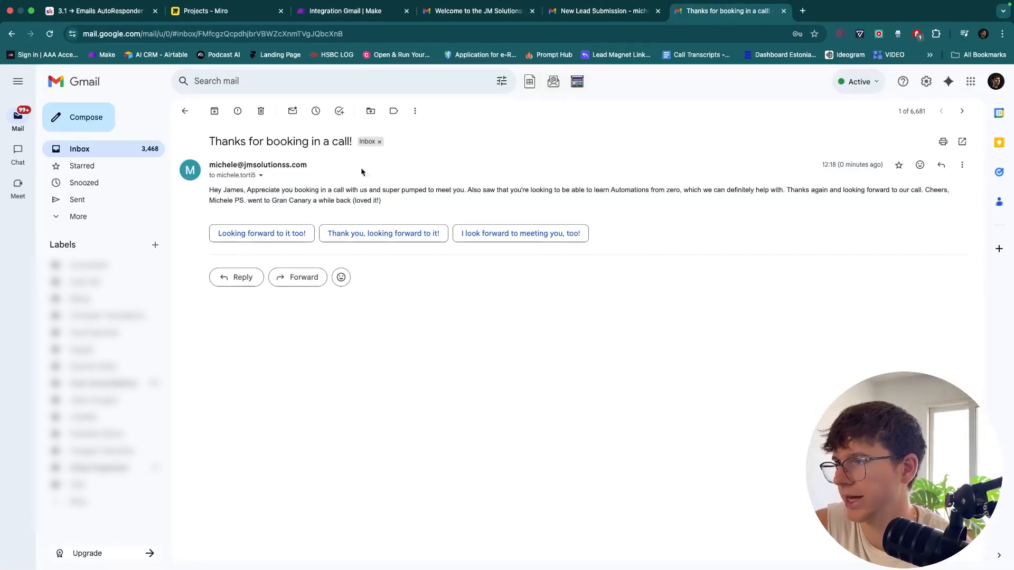
pyautogui.click(368, 11)
# Close the Gmail Send settings unchanged and bring up the Generates Email Reply module's prompts
pyautogui.hscroll(3, 538, 144)
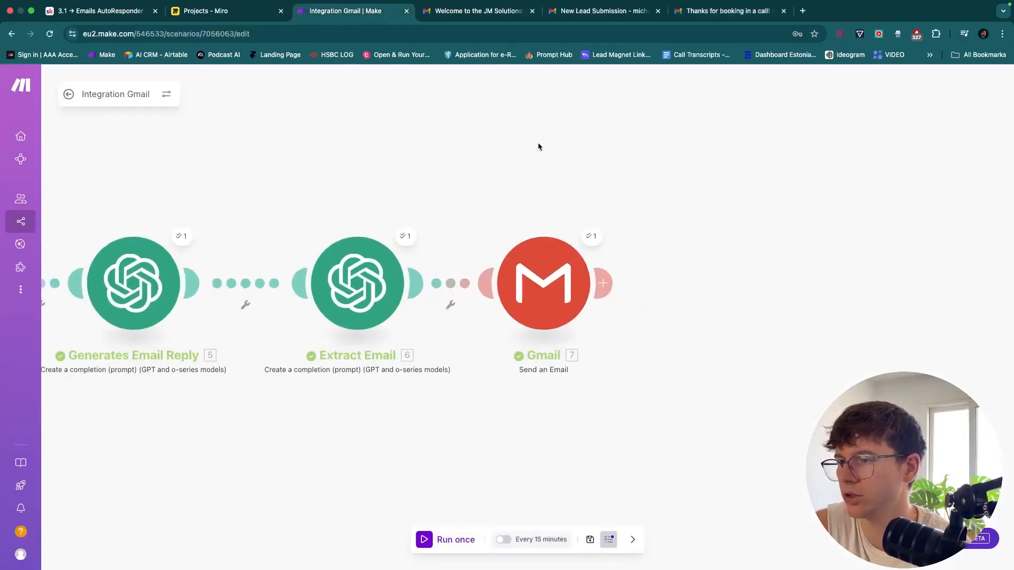
pyautogui.click(533, 263)
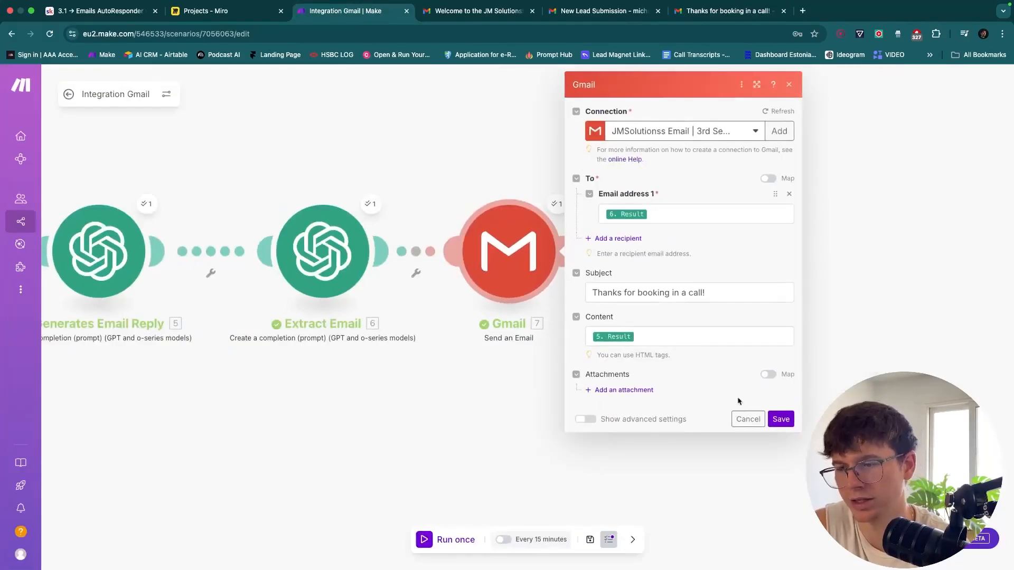
pyautogui.click(742, 417)
pyautogui.click(392, 257)
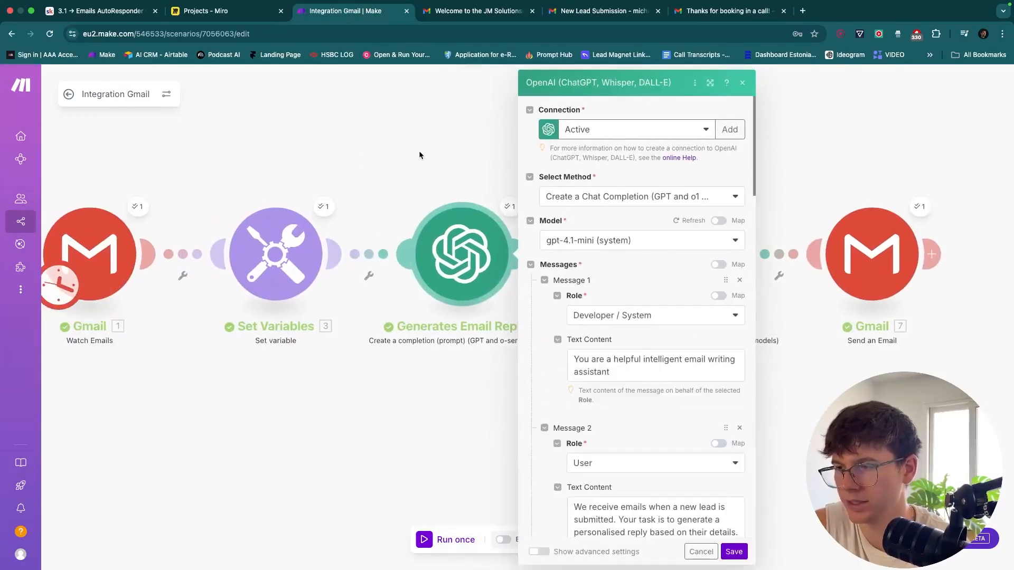
# Append '. You need to use html tags' to the Message 2 prompt
pyautogui.scroll(-5, 654, 284)
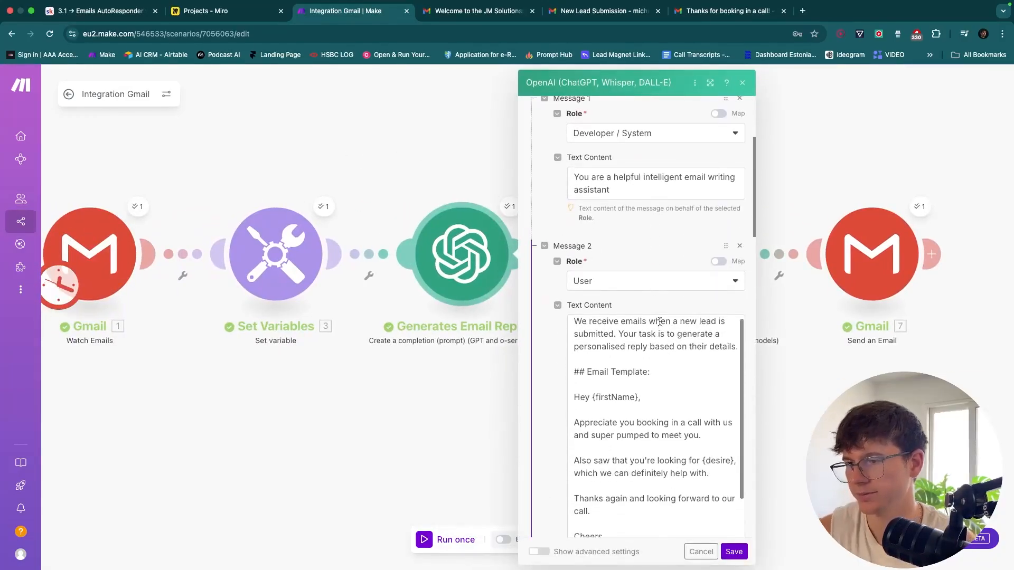
pyautogui.click(722, 350)
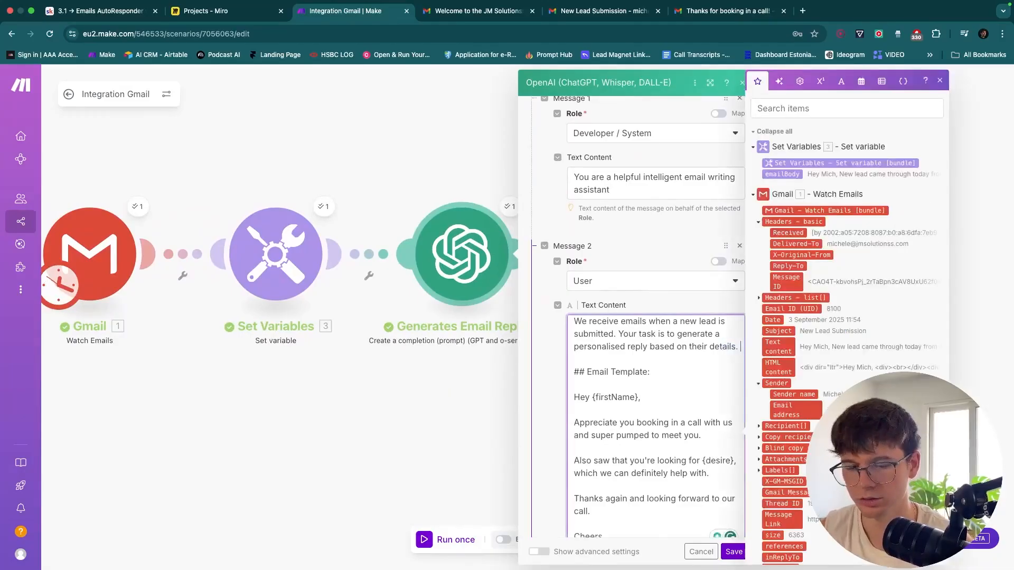
pyautogui.write('. You need to use html tags')
# Add a <br><br> line below 'Hey {firstName},' in the reply template
pyautogui.click(609, 421)
pyautogui.scroll(-1, 610, 421)
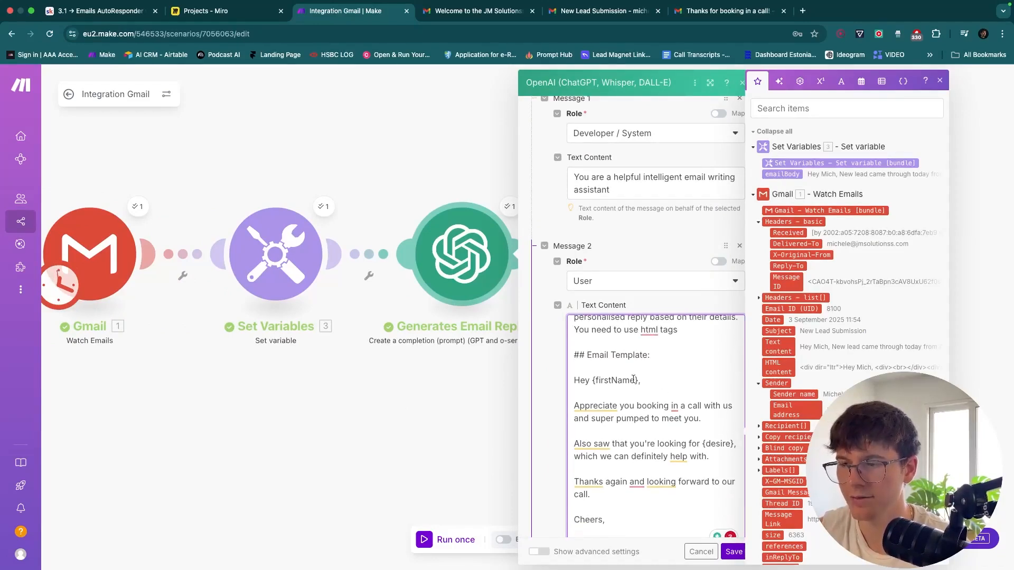
pyautogui.scroll(-1, 648, 394)
pyautogui.scroll(1, 648, 394)
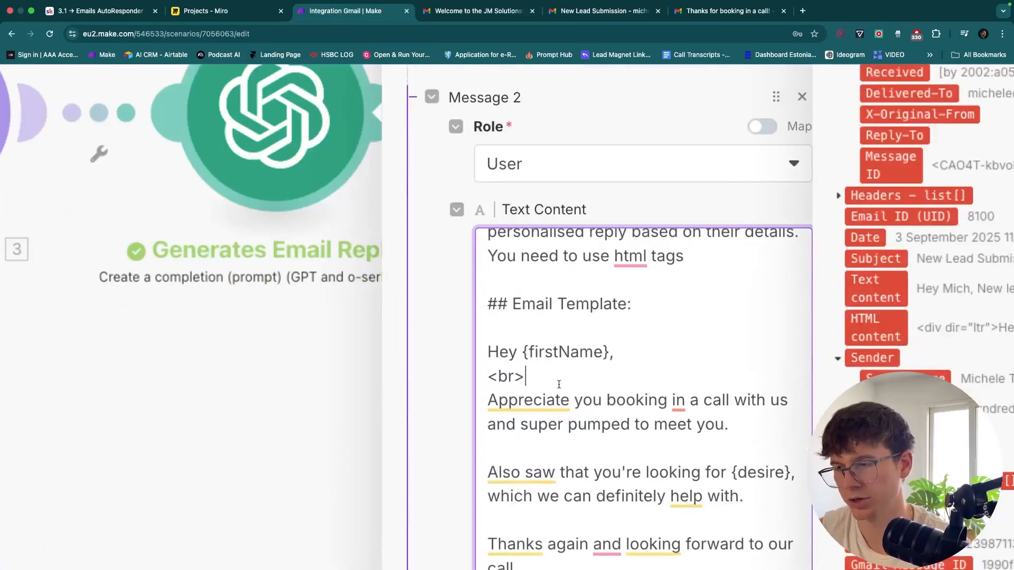
pyautogui.write('eak')
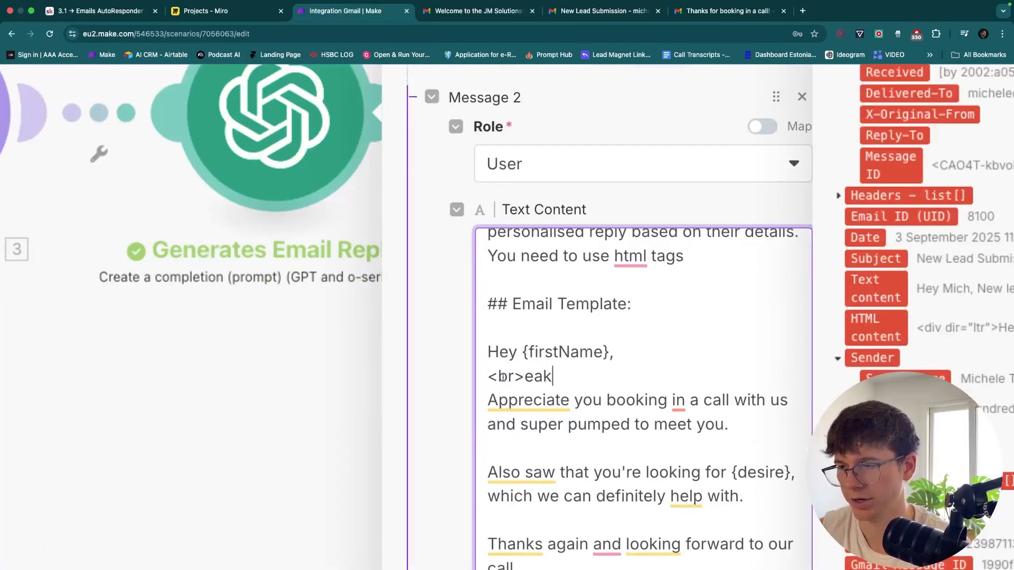
pyautogui.press('BackSpace')
pyautogui.press('BackSpace')
pyautogui.press('BackSpace')
pyautogui.press('super+shift+Left')
pyautogui.press('super+c')
pyautogui.press('Right')
pyautogui.press('super+v')
# Insert <br><br> before 'Also saw that', 'Thanks again', 'Cheers,' and the PS, with one <br> under Cheers
pyautogui.scroll(-5, 536, 374)
pyautogui.press('super+shift+Left')
pyautogui.press('super+c')
pyautogui.click(587, 391)
pyautogui.press('super+v')
pyautogui.click(585, 425)
pyautogui.press('super+v')
pyautogui.click(586, 464)
pyautogui.press('super+v')
pyautogui.click(589, 489)
pyautogui.press('super+v')
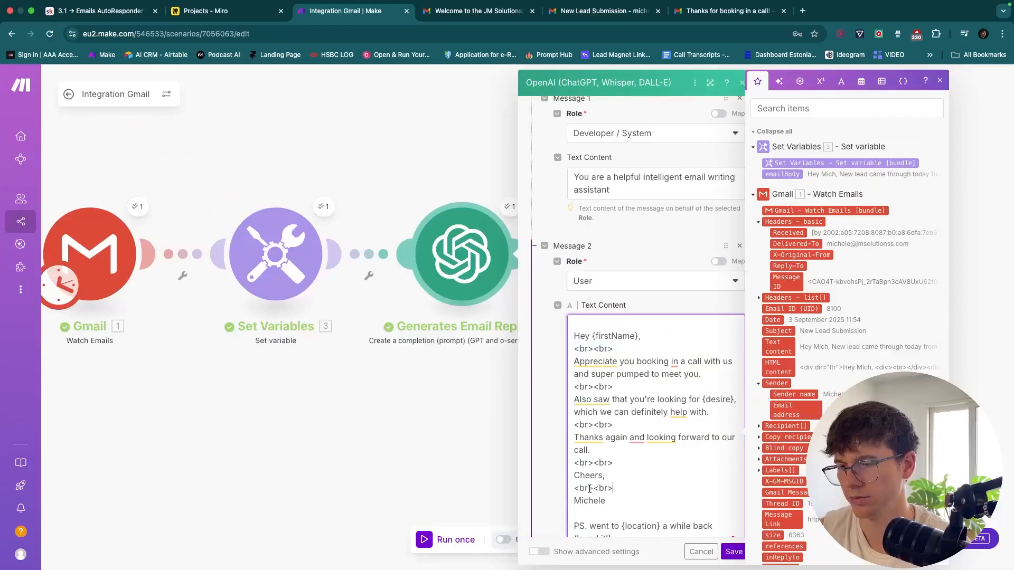
pyautogui.press('BackSpace')
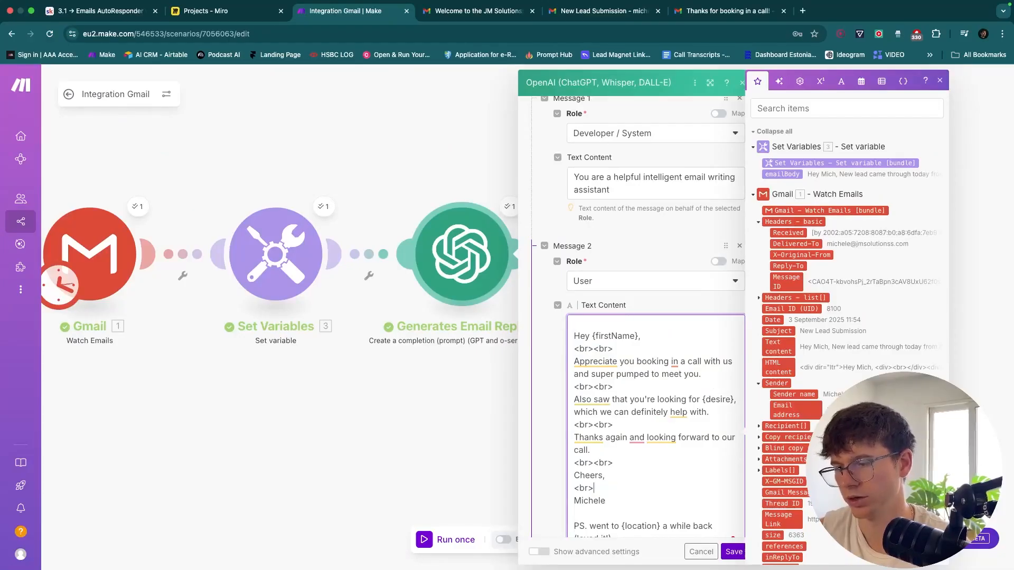
pyautogui.scroll(-1, 594, 489)
pyautogui.click(593, 481)
pyautogui.press('super+v')
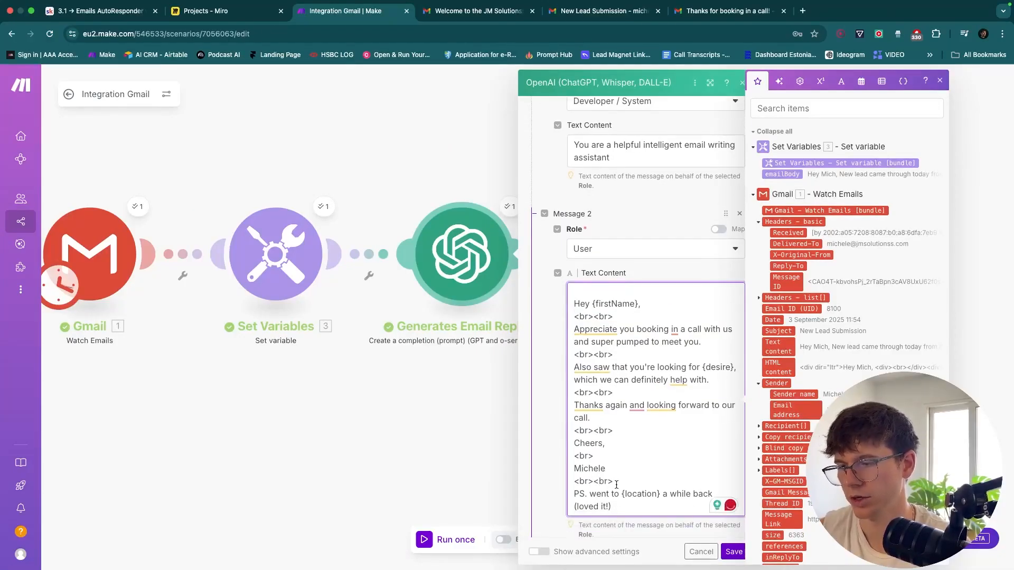
# Add the same <br><br> breaks throughout the Message 4 example reply, with a single <br> under Cheers
pyautogui.scroll(-5, 618, 485)
pyautogui.scroll(5, 616, 485)
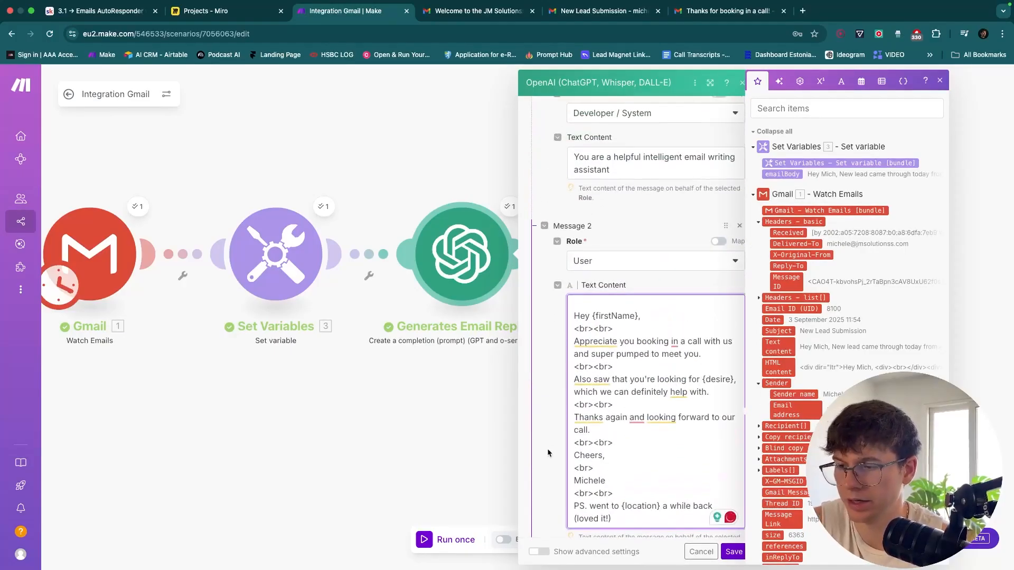
pyautogui.scroll(-1, 547, 452)
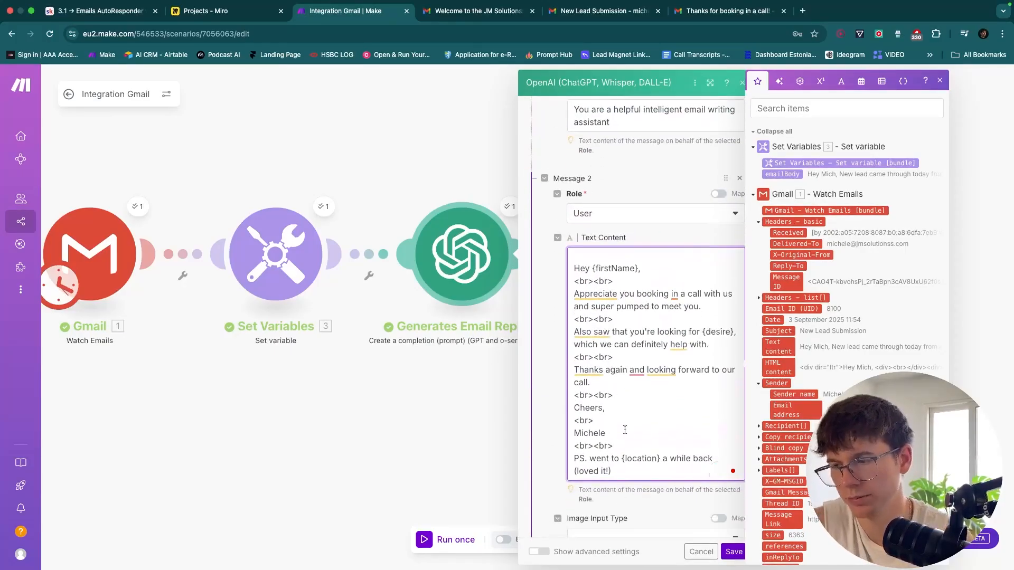
pyautogui.scroll(-5, 557, 470)
pyautogui.scroll(-8, 552, 480)
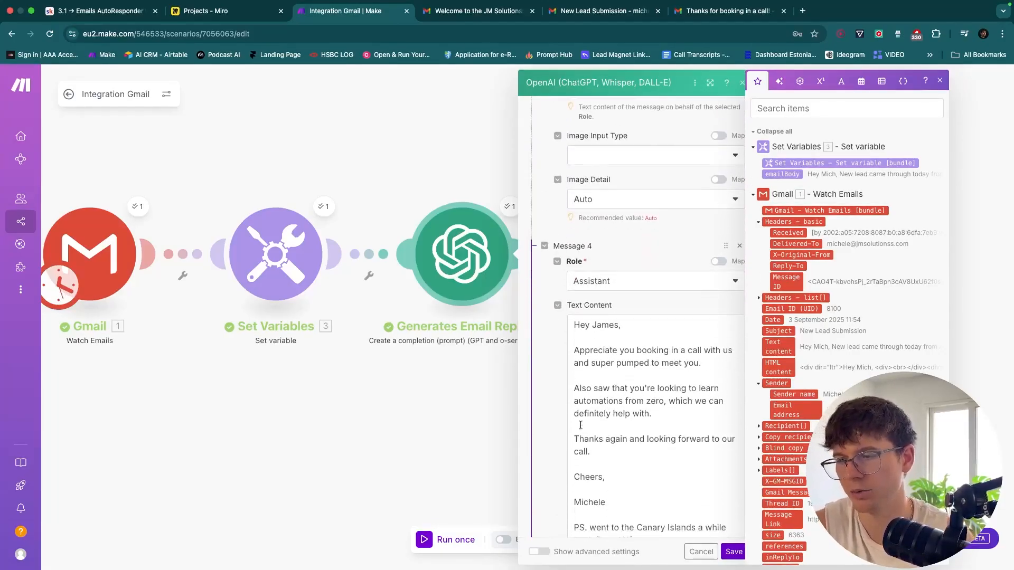
pyautogui.click(599, 336)
pyautogui.hotkey('ctrl', 'v')
pyautogui.click(598, 373)
pyautogui.hotkey('ctrl', 'v')
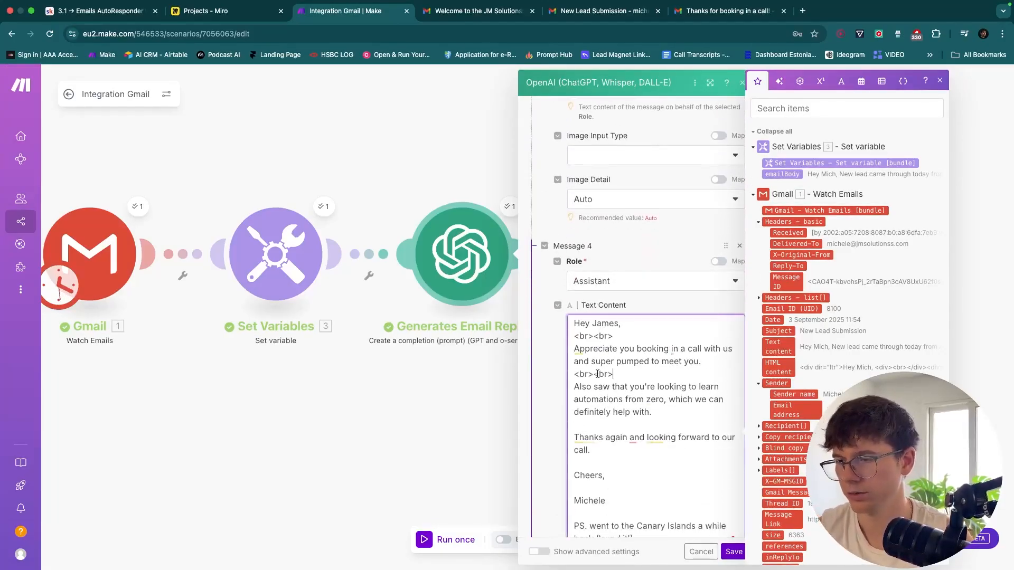
pyautogui.click(593, 424)
pyautogui.hotkey('ctrl', 'v')
pyautogui.click(588, 465)
pyautogui.hotkey('ctrl', 'v')
pyautogui.click(592, 489)
pyautogui.hotkey('ctrl', 'v')
pyautogui.hotkey('shift', 'Left')
pyautogui.hotkey('shift', 'Left')
pyautogui.hotkey('shift', 'Left')
pyautogui.hotkey('shift', 'Left')
pyautogui.press('BackSpace')
pyautogui.click(592, 513)
pyautogui.hotkey('ctrl', 'v')
# Check the inserted breaks and save the Generates Email Reply settings
pyautogui.click(550, 503)
pyautogui.scroll(-5, 601, 391)
pyautogui.scroll(-2, 600, 392)
pyautogui.scroll(3, 550, 385)
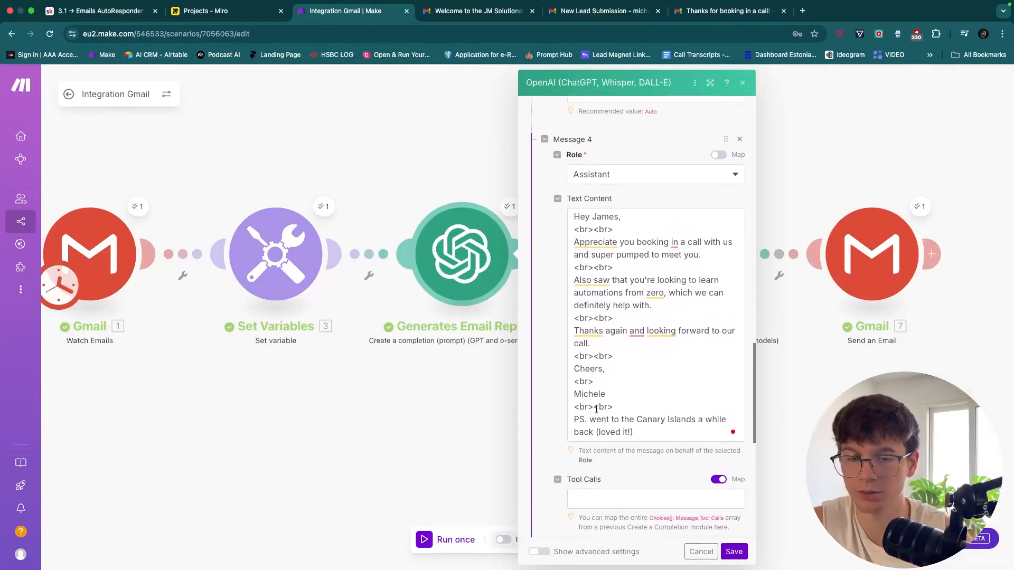
pyautogui.moveTo(616, 357); pyautogui.dragTo(575, 356)
pyautogui.click(607, 358)
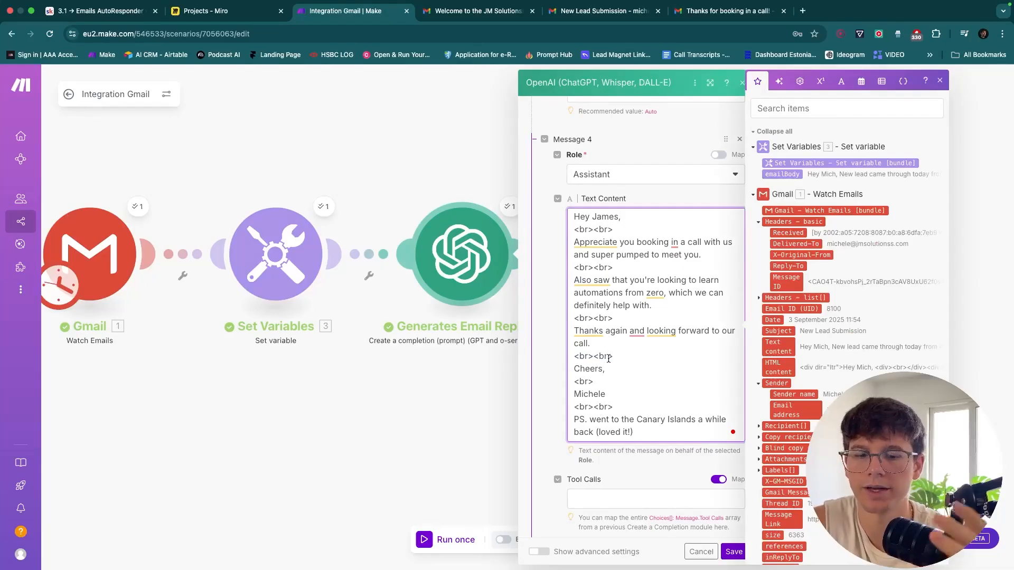
pyautogui.click(649, 465)
pyautogui.click(734, 551)
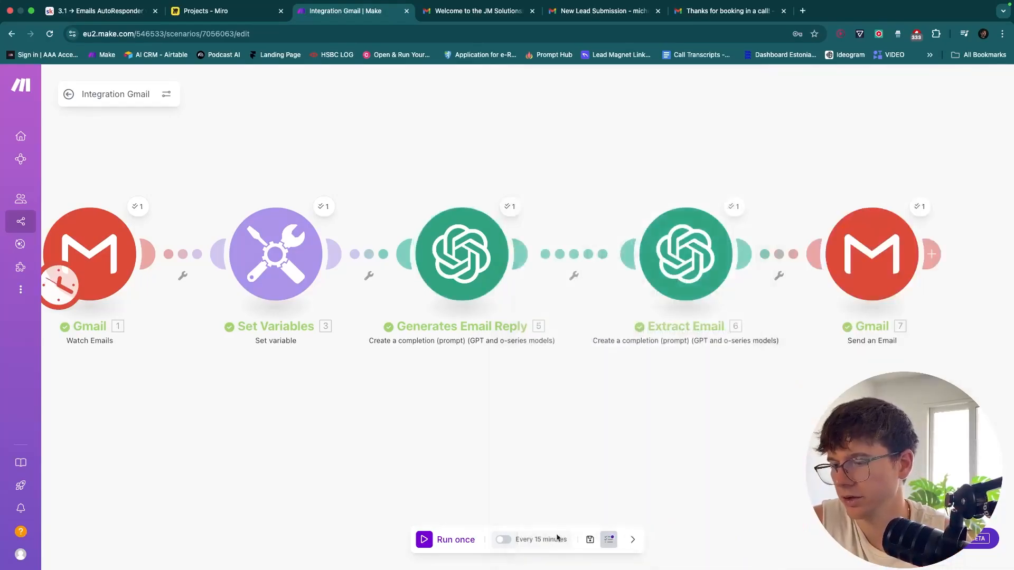
# Save the scenario and set the Gmail trigger to start from the first lead email
pyautogui.click(590, 539)
pyautogui.hscroll(-2, 451, 393)
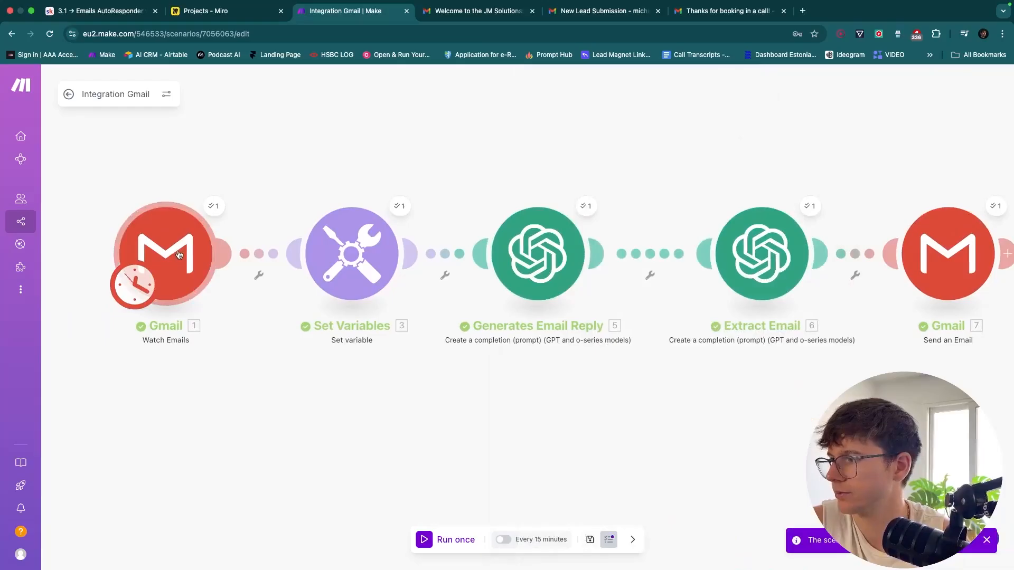
pyautogui.rightClick(181, 255)
pyautogui.click(205, 296)
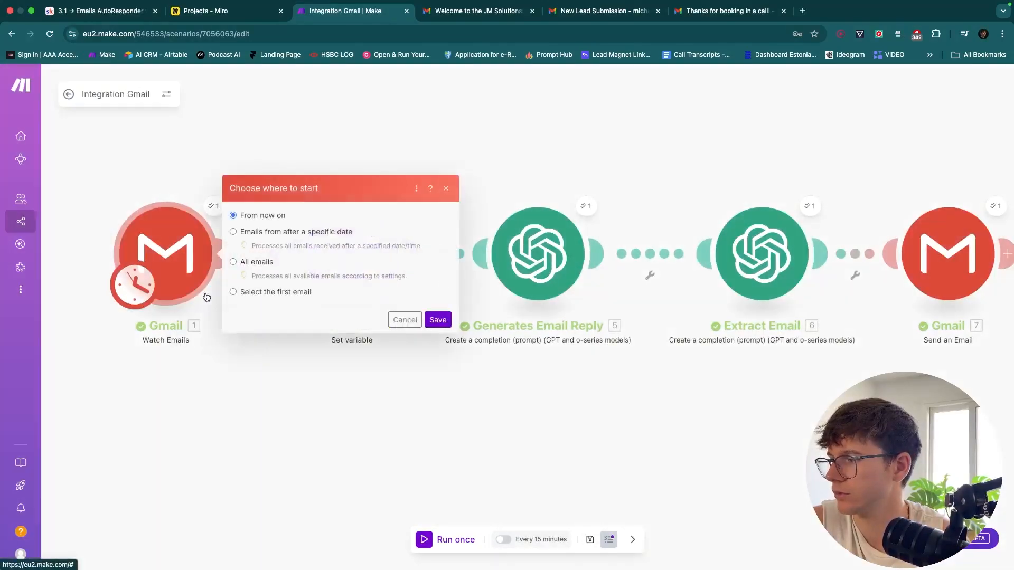
pyautogui.click(234, 292)
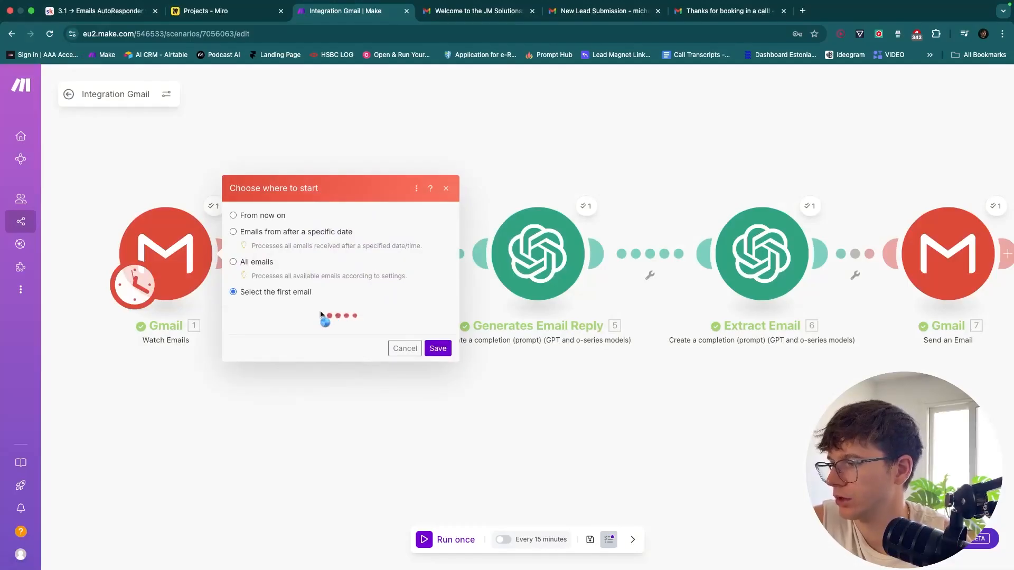
pyautogui.click(438, 342)
# Run the scenario once, confirm <br> tags in the generated reply, and switch to Gmail
pyautogui.click(444, 536)
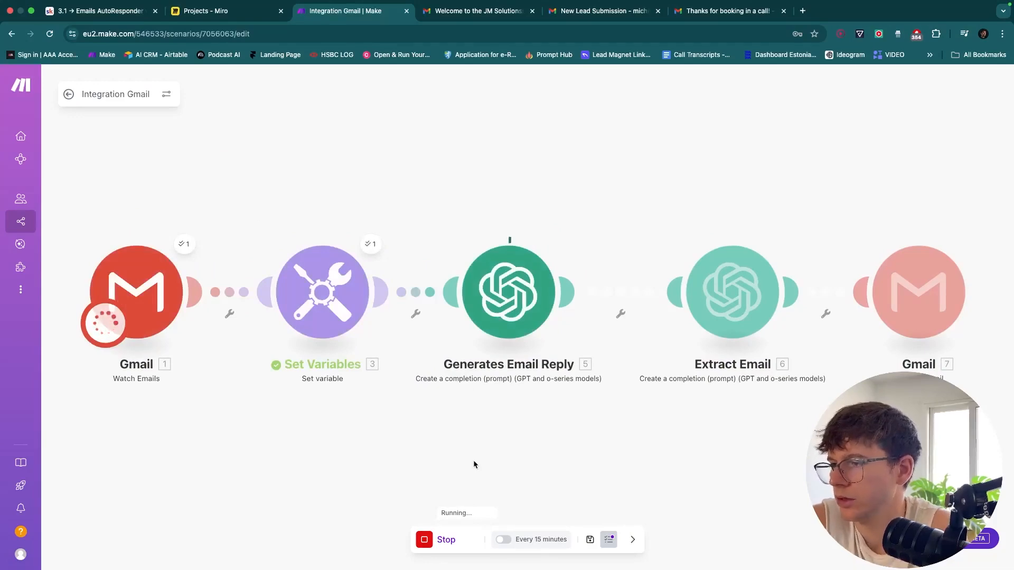
pyautogui.click(554, 242)
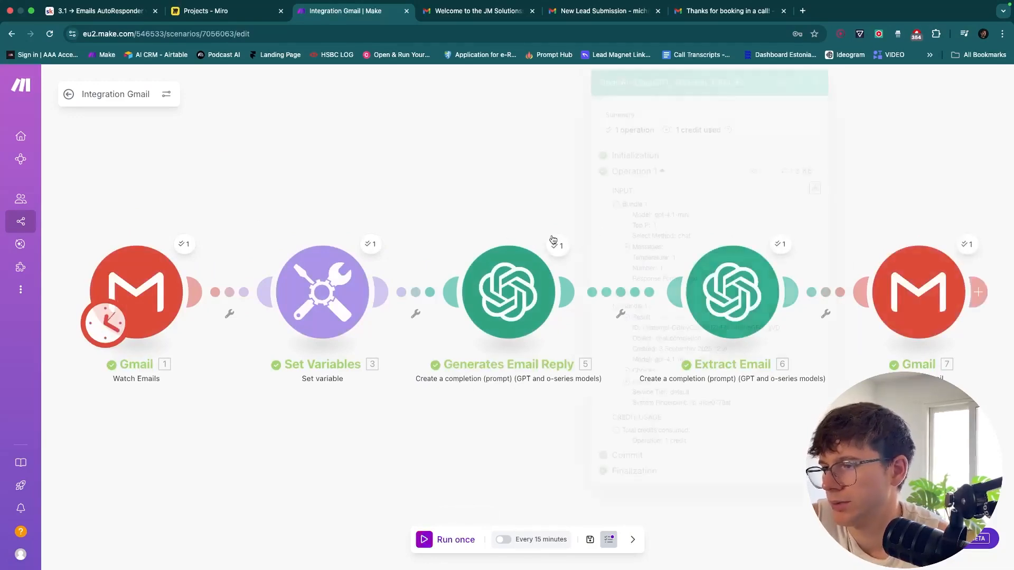
pyautogui.click(639, 317)
pyautogui.scroll(5, 712, 376)
pyautogui.moveTo(585, 282); pyautogui.dragTo(548, 281)
pyautogui.scroll(-5, 540, 396)
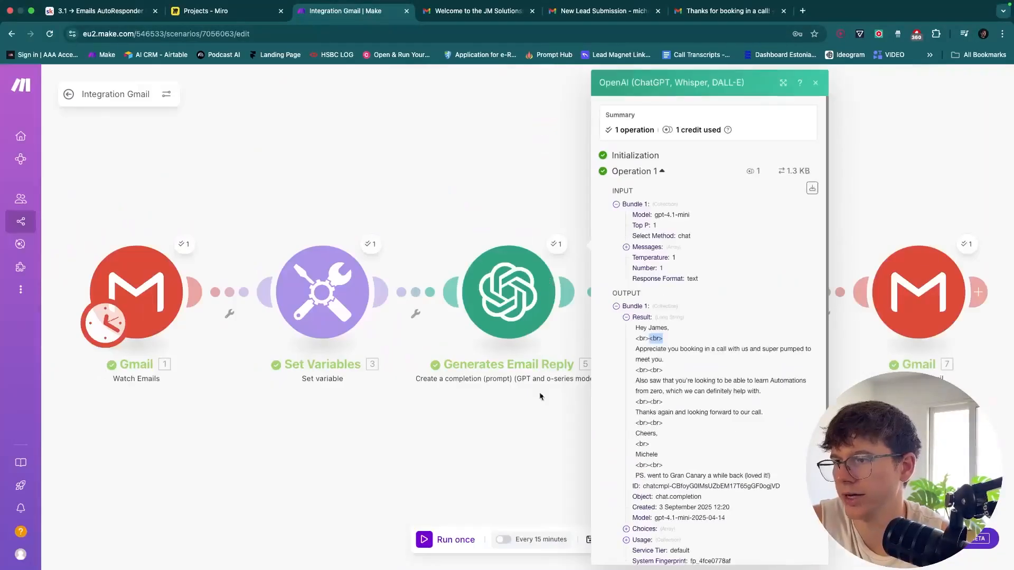
pyautogui.click(718, 12)
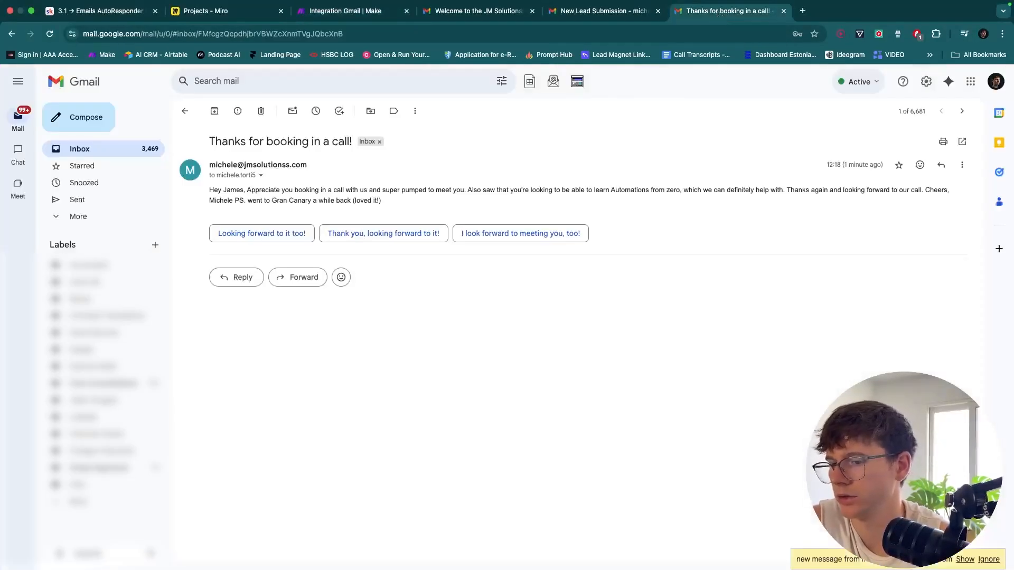
# Open the newest reply in the thread and confirm it shows separate paragraphs
pyautogui.click(964, 558)
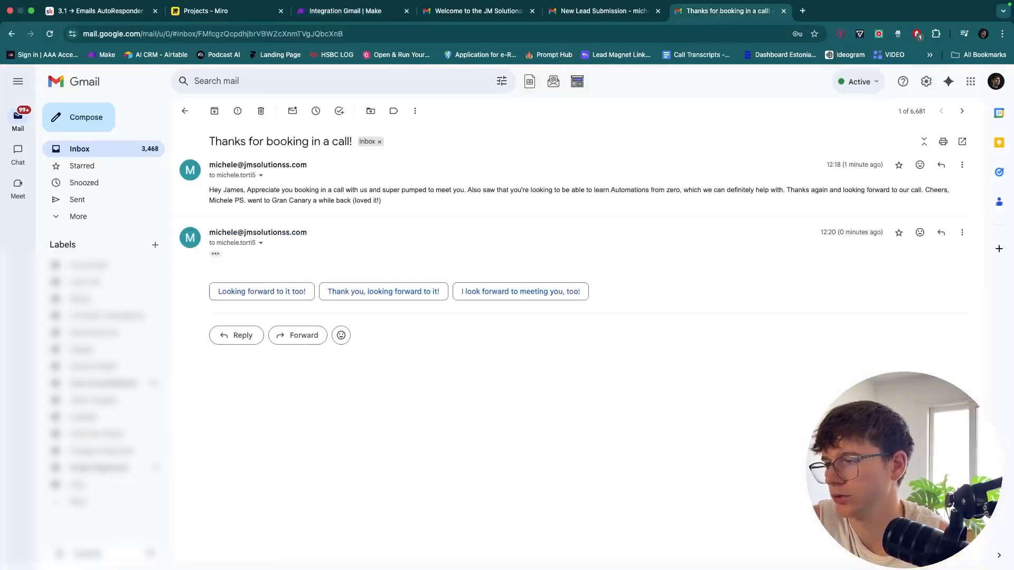
pyautogui.click(217, 258)
pyautogui.scroll(5, 220, 270)
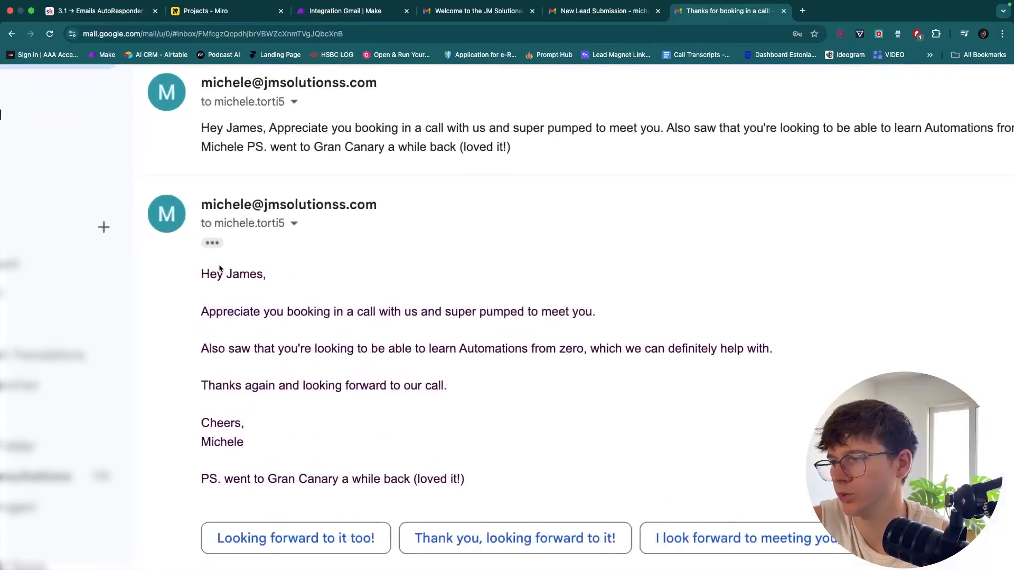
pyautogui.scroll(-5, 219, 269)
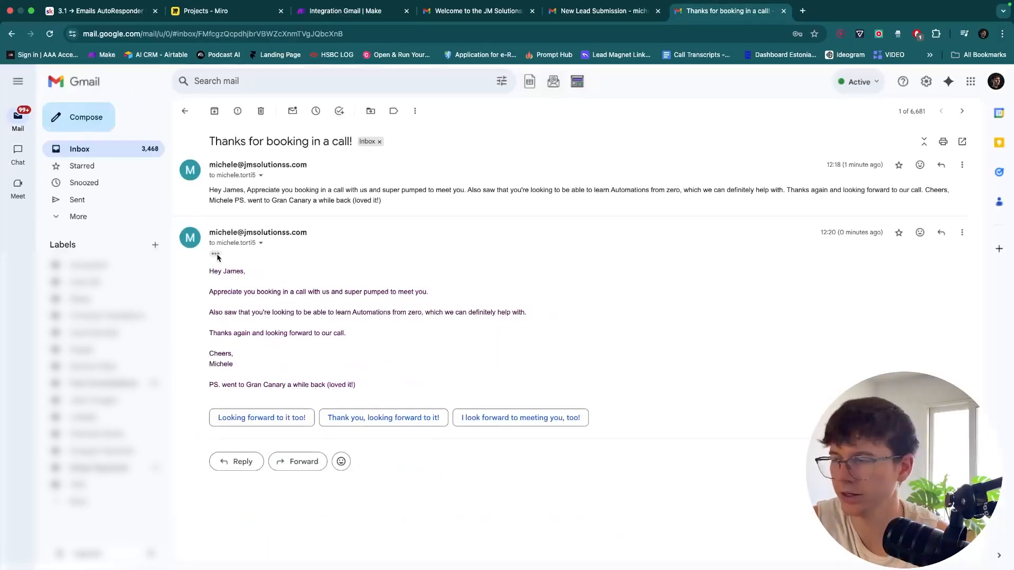
pyautogui.scroll(5, 216, 258)
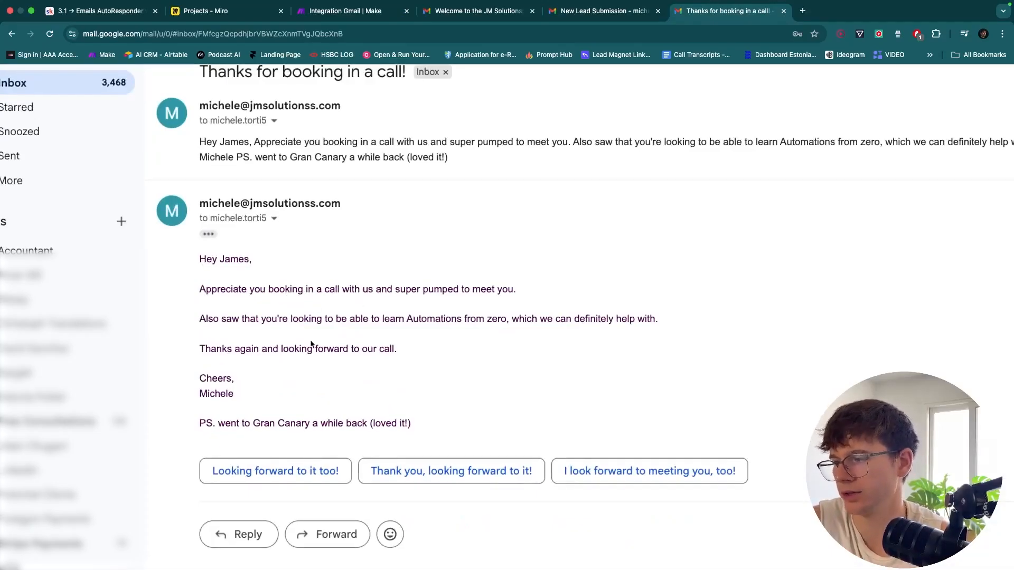
pyautogui.scroll(-5, 311, 344)
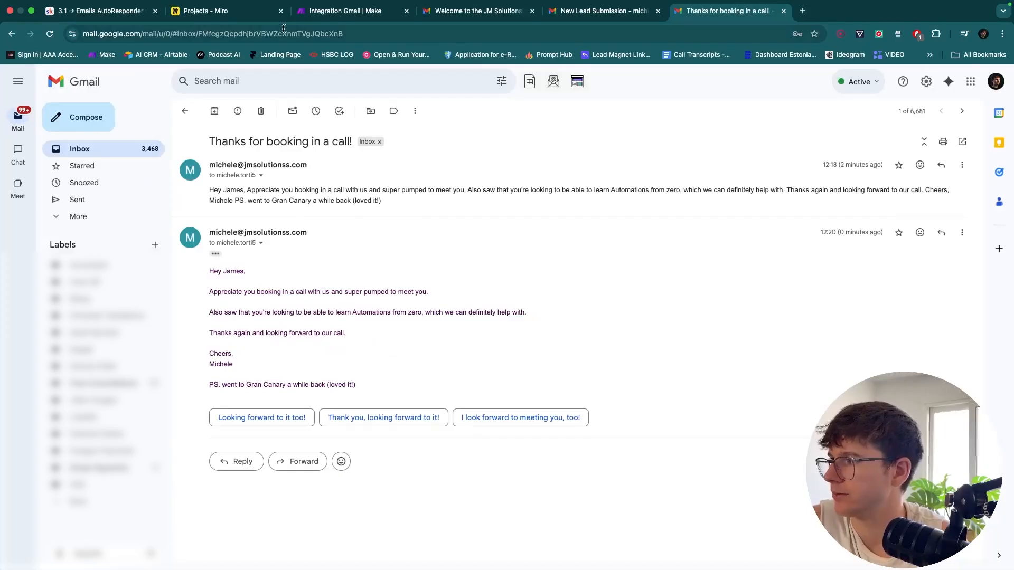
# Close the module output details, save the Make scenario, and return to the Gmail thread
pyautogui.click(341, 15)
pyautogui.click(468, 186)
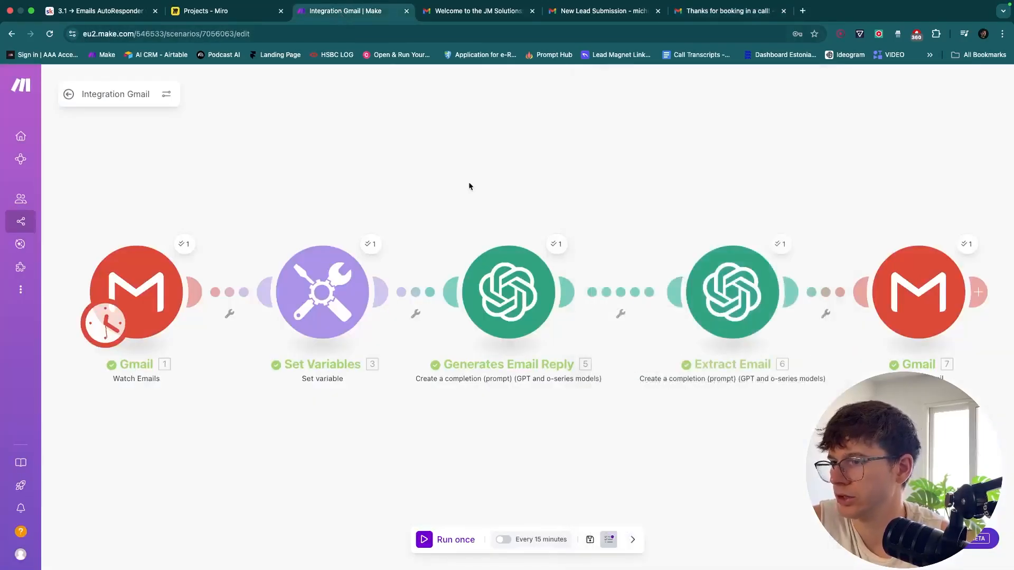
pyautogui.click(590, 539)
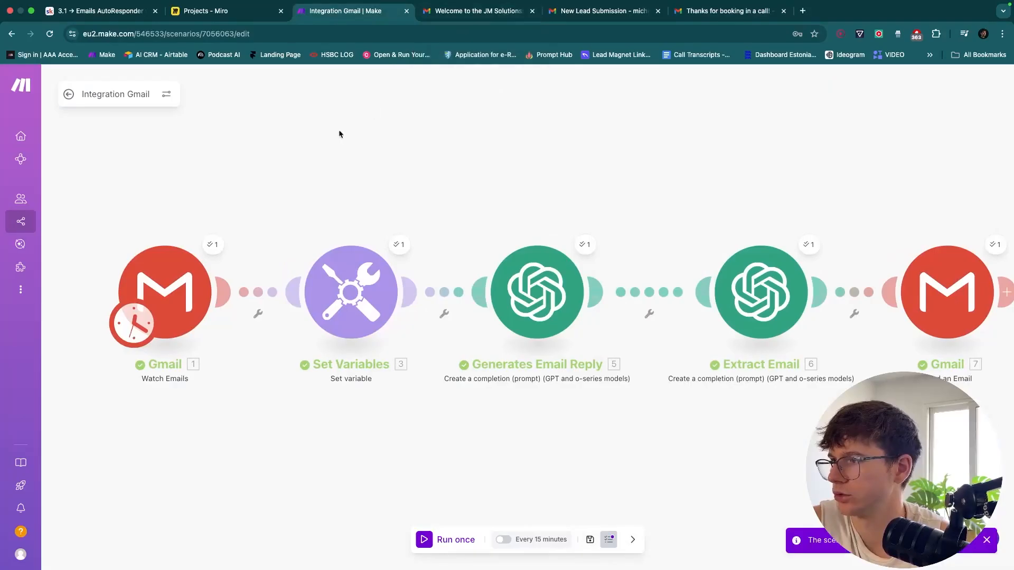
pyautogui.click(734, 15)
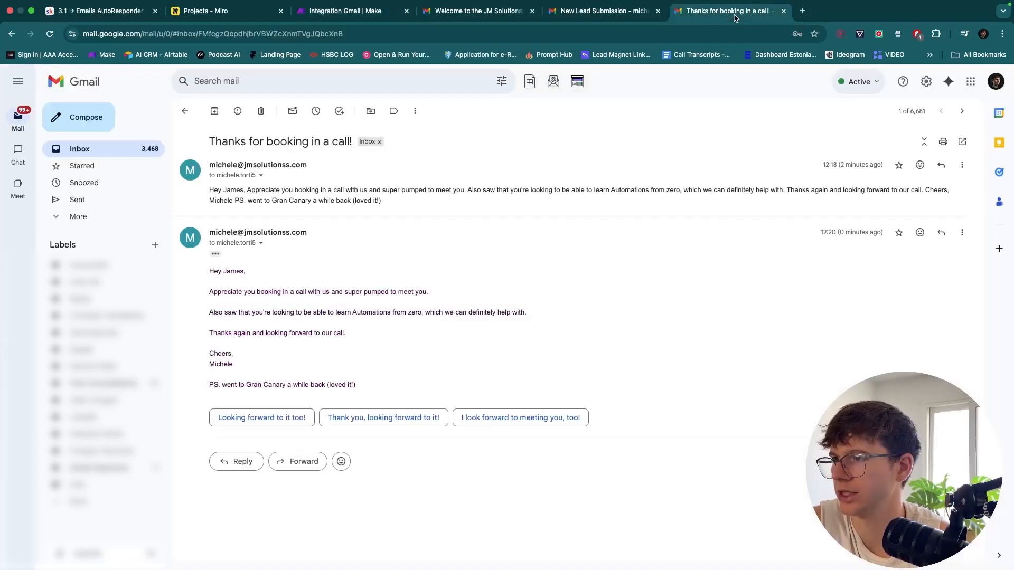
# Start a 'New Lead Submission' email to the chosen contact and paste the copied lead details
pyautogui.click(82, 121)
pyautogui.write('mich')
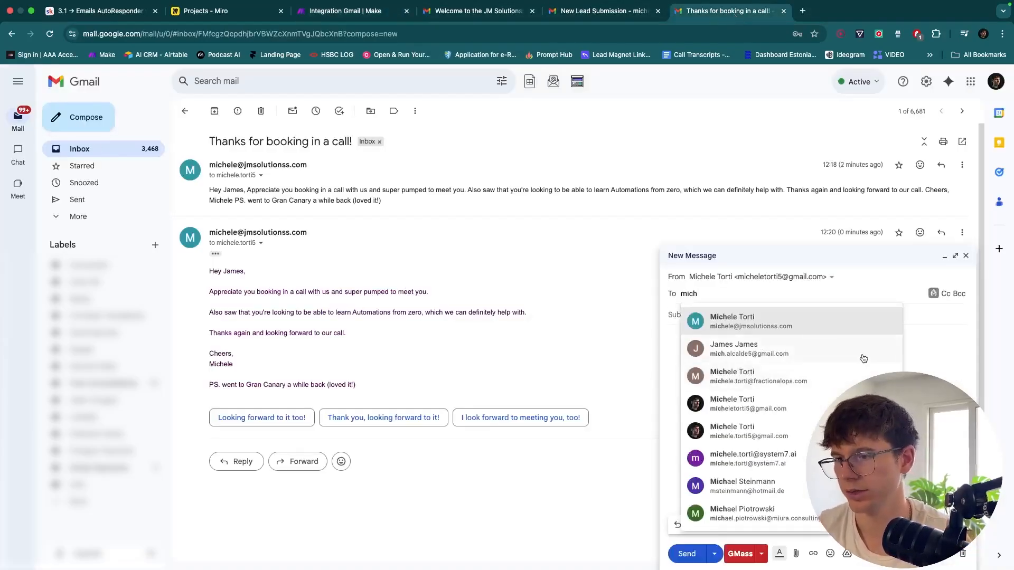
pyautogui.click(807, 326)
pyautogui.click(712, 327)
pyautogui.write('New')
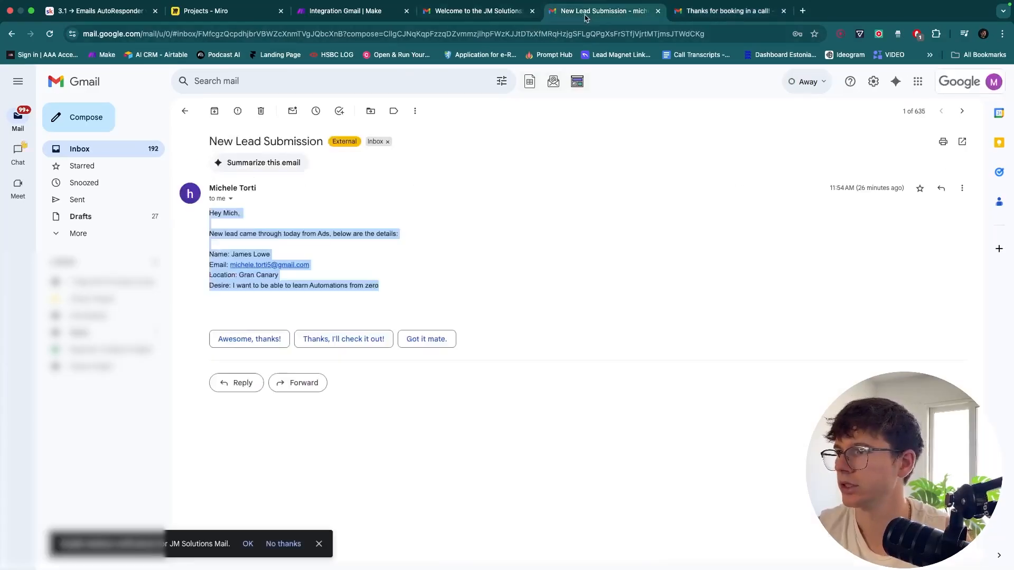
pyautogui.click(602, 11)
pyautogui.click(724, 15)
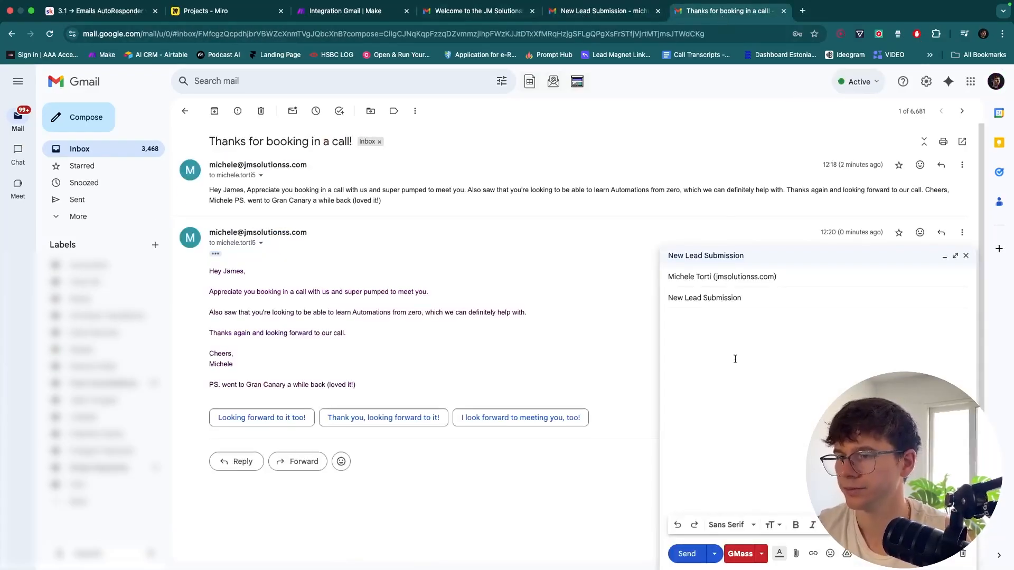
pyautogui.hotkey('ctrl', 'v')
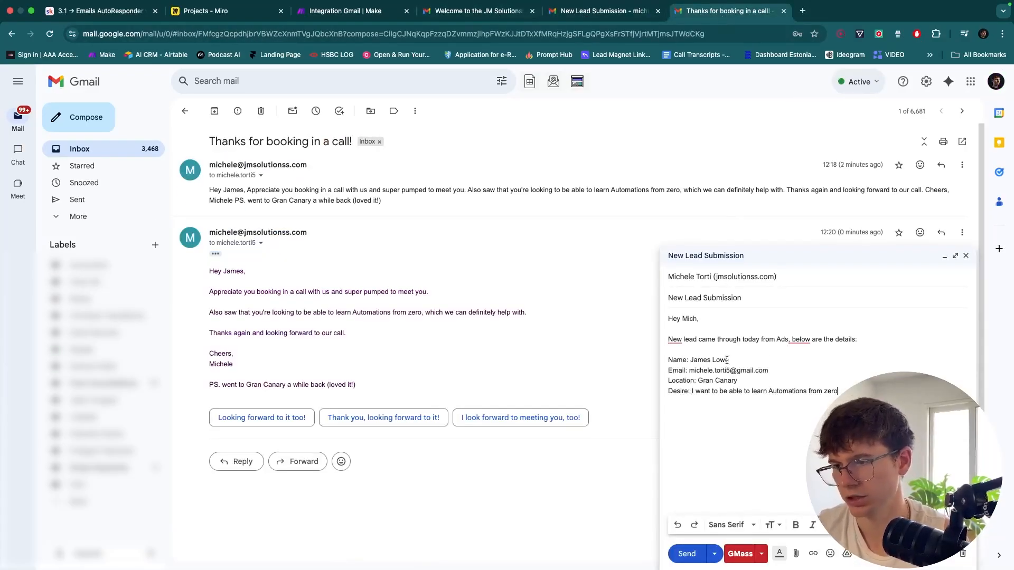
# Replace the lead's name and e-mail address with a new name and address
pyautogui.moveTo(735, 360); pyautogui.dragTo(696, 360)
pyautogui.press('BackSpace')
pyautogui.press('BackSpace')
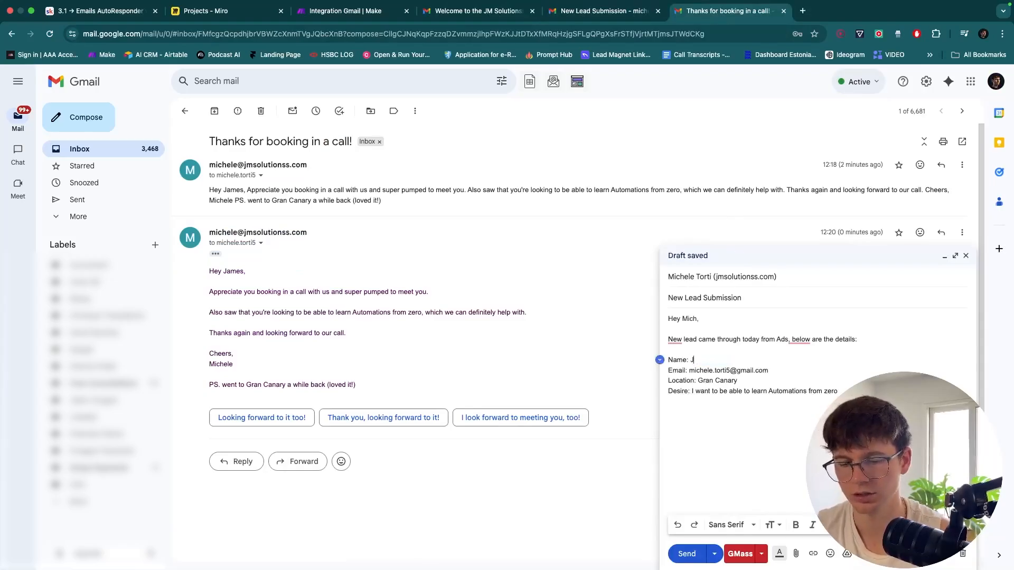
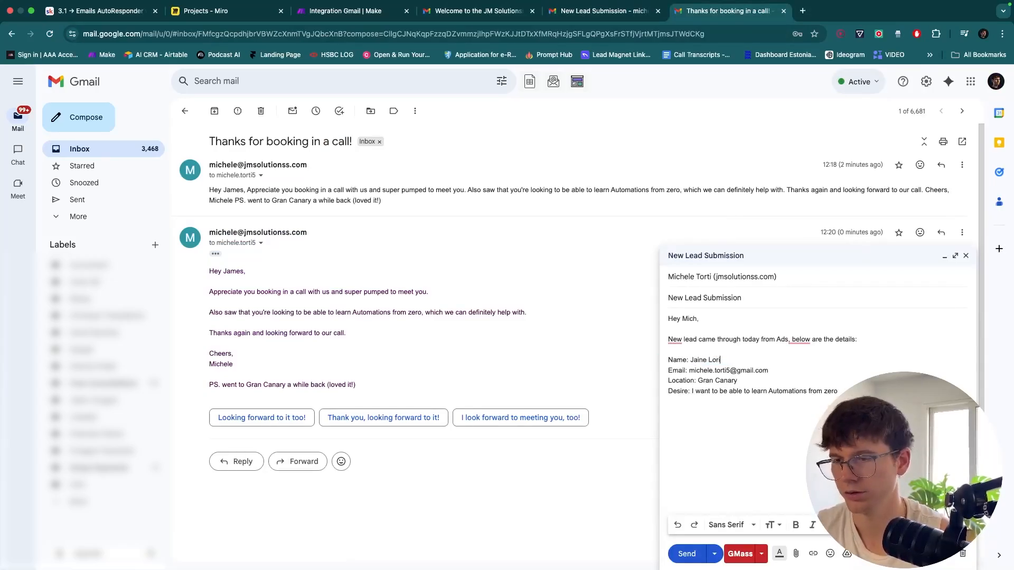
pyautogui.moveTo(766, 370); pyautogui.dragTo(694, 372)
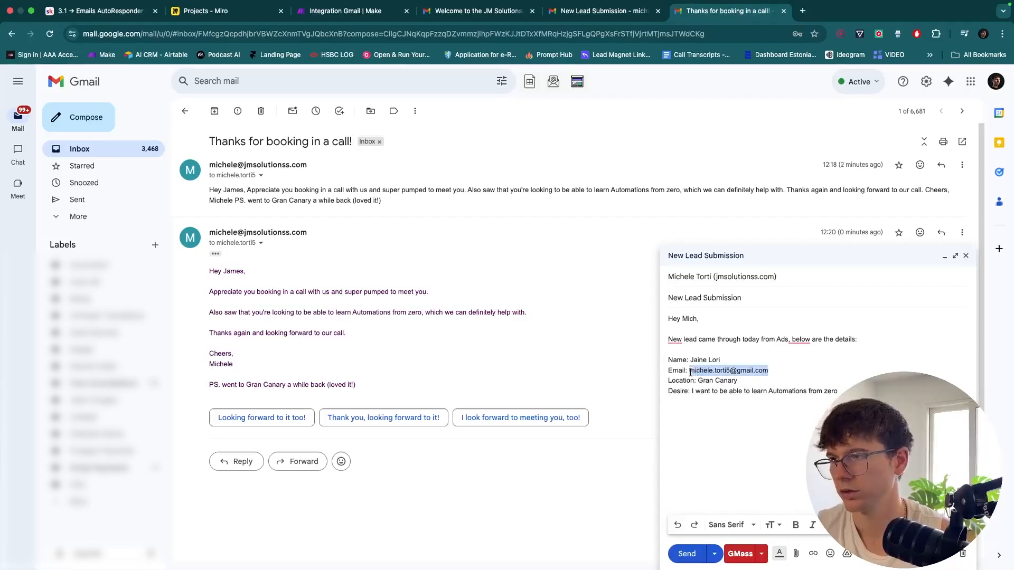
pyautogui.press('BackSpace')
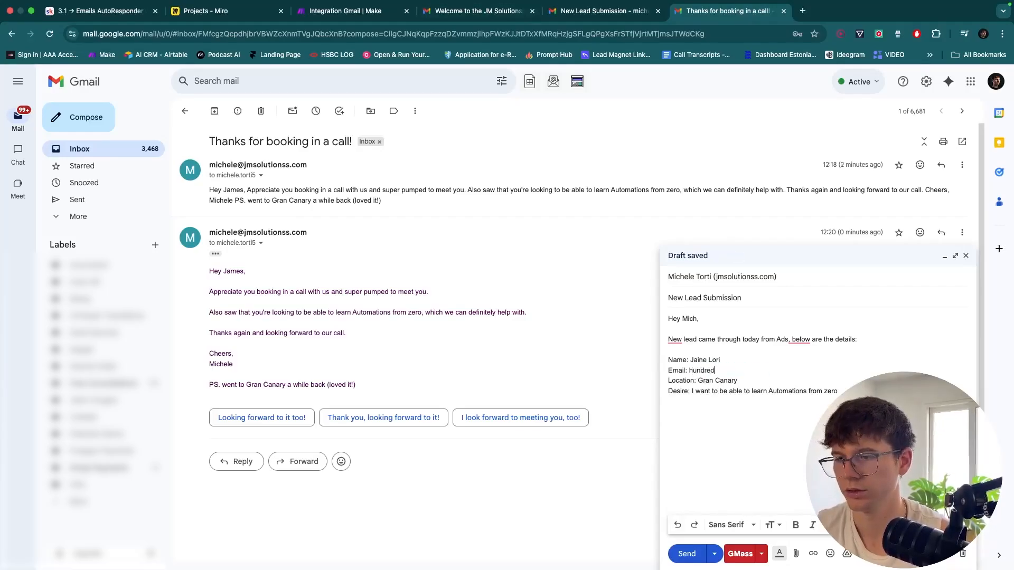
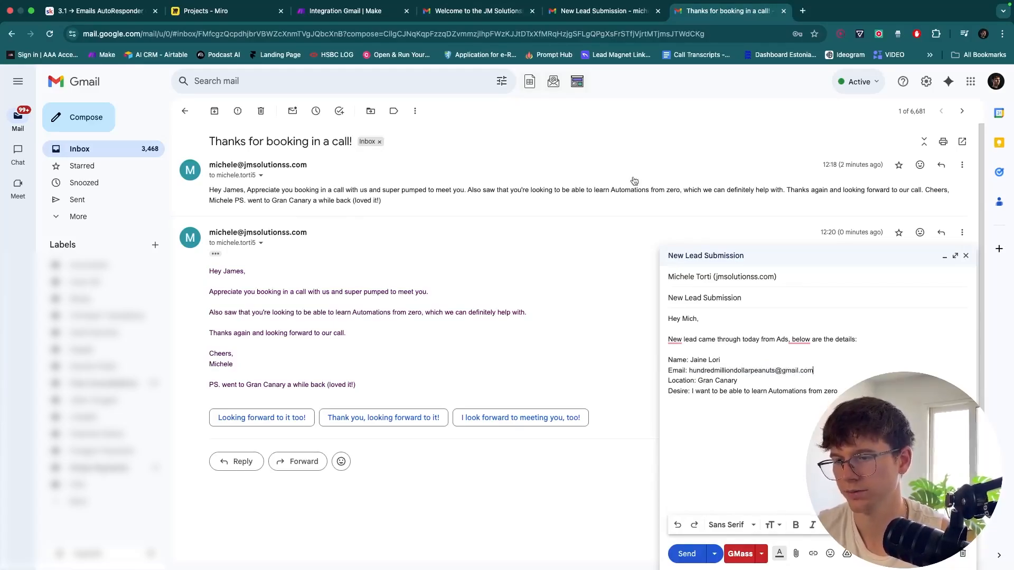
# Change the Location line to London and the Desire line to building a business with AI
pyautogui.moveTo(747, 381); pyautogui.dragTo(699, 381)
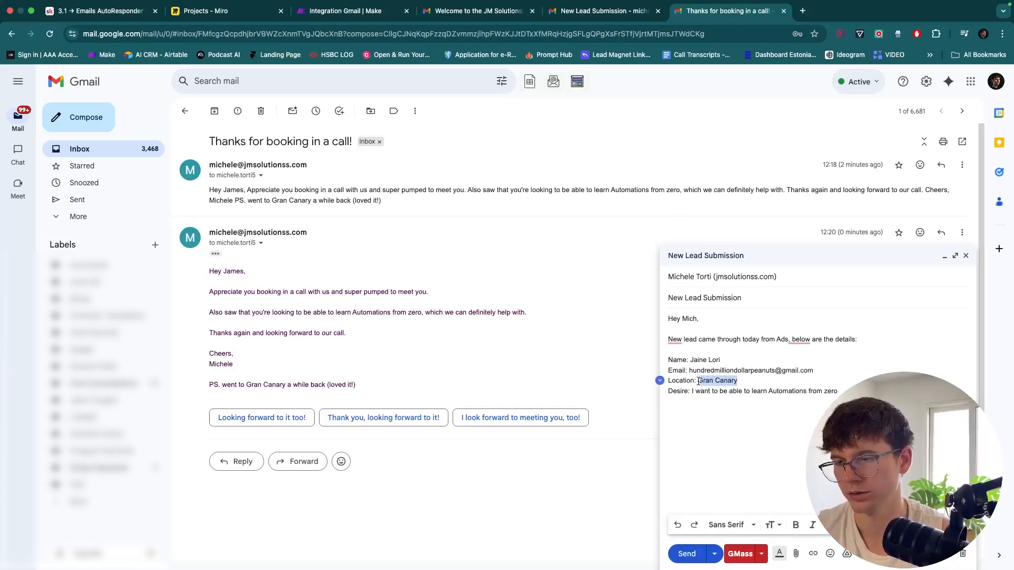
pyautogui.write('London')
pyautogui.press('BackSpace')
pyautogui.press('BackSpace')
pyautogui.write('ndon')
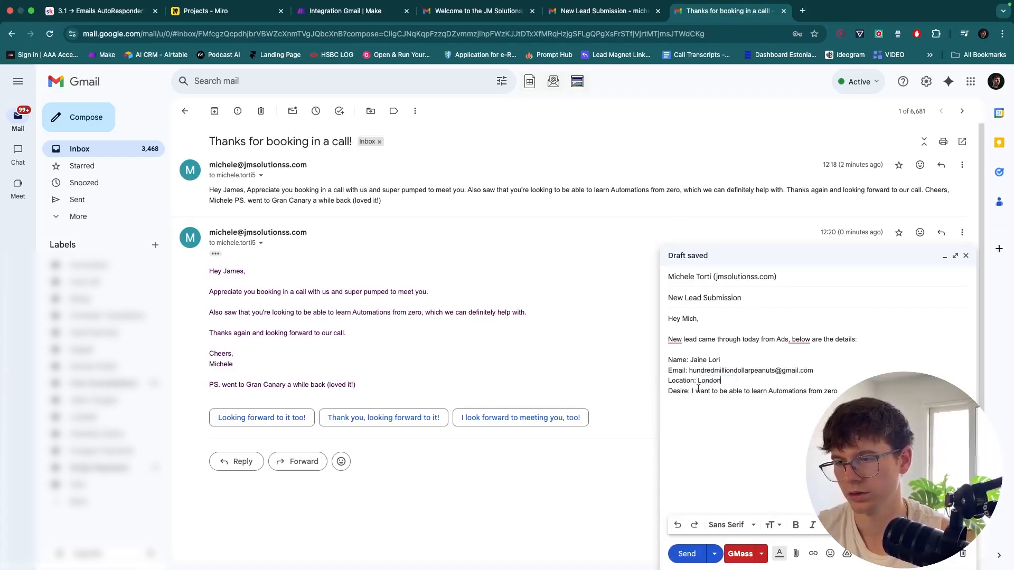
pyautogui.moveTo(719, 390); pyautogui.dragTo(818, 390)
pyautogui.write('buio')
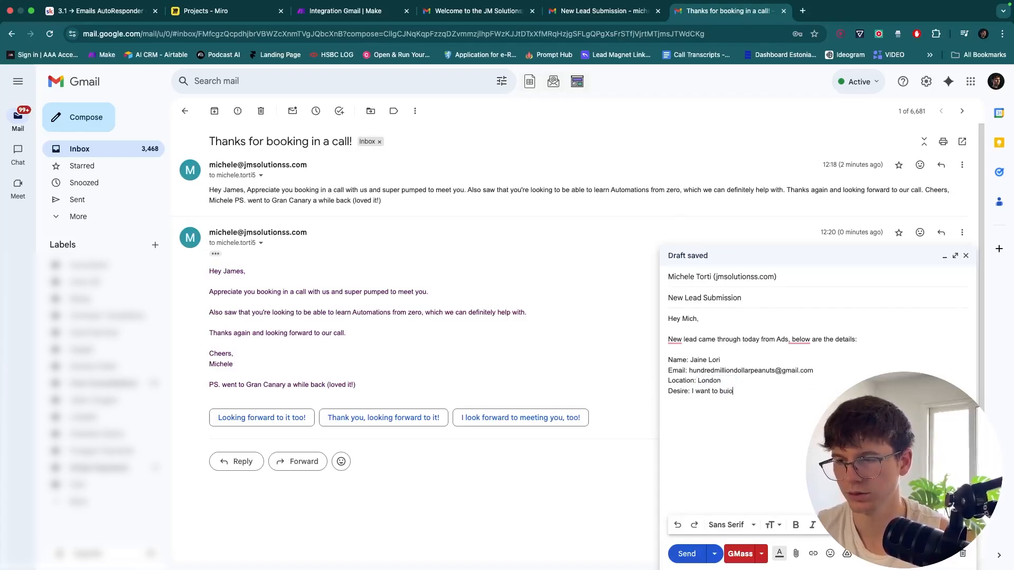
pyautogui.press('BackSpace')
pyautogui.write('a business with AI')
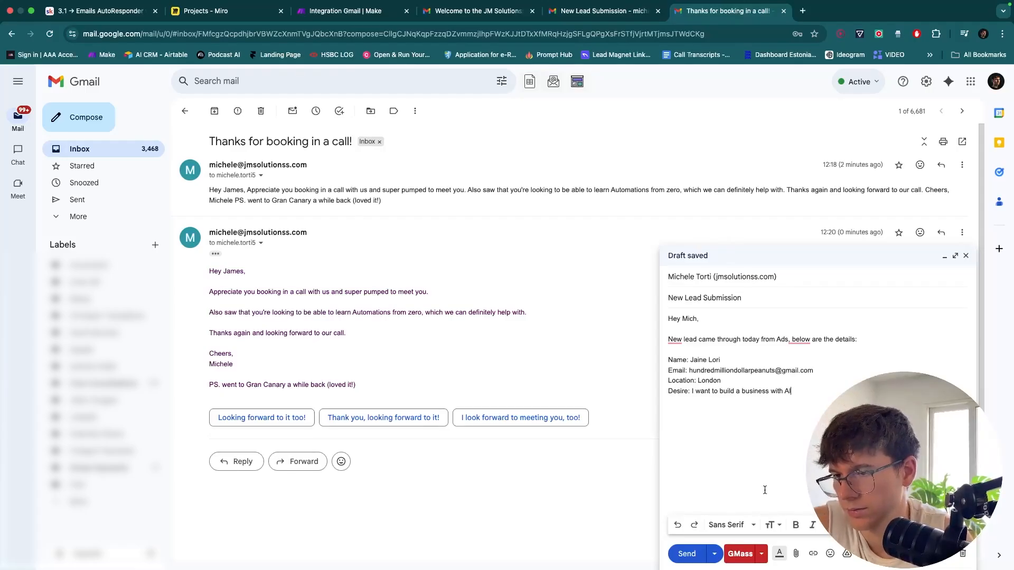
# Send the London lead test email and switch to the lead-receiving account's inbox list
pyautogui.click(697, 554)
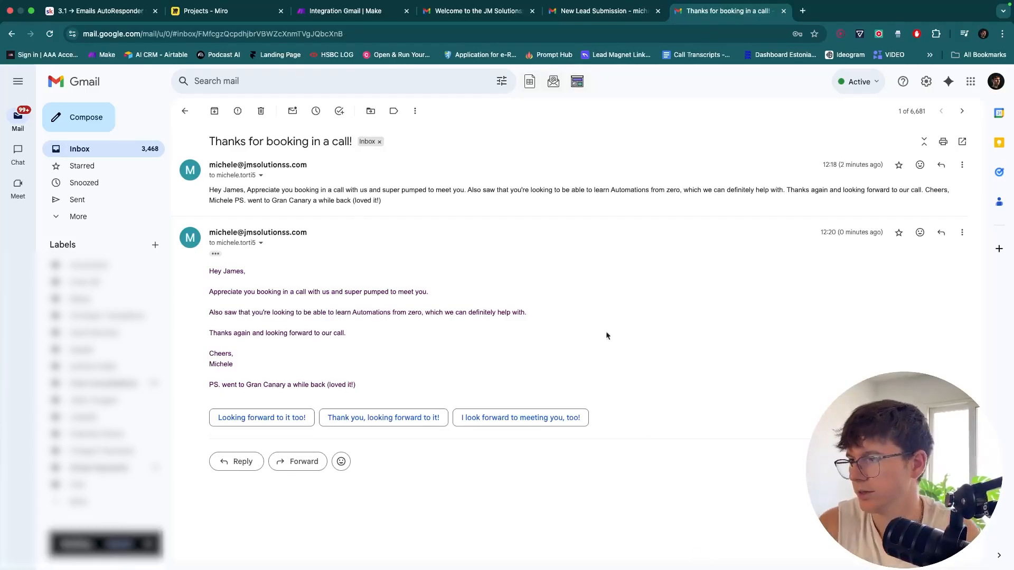
pyautogui.click(503, 21)
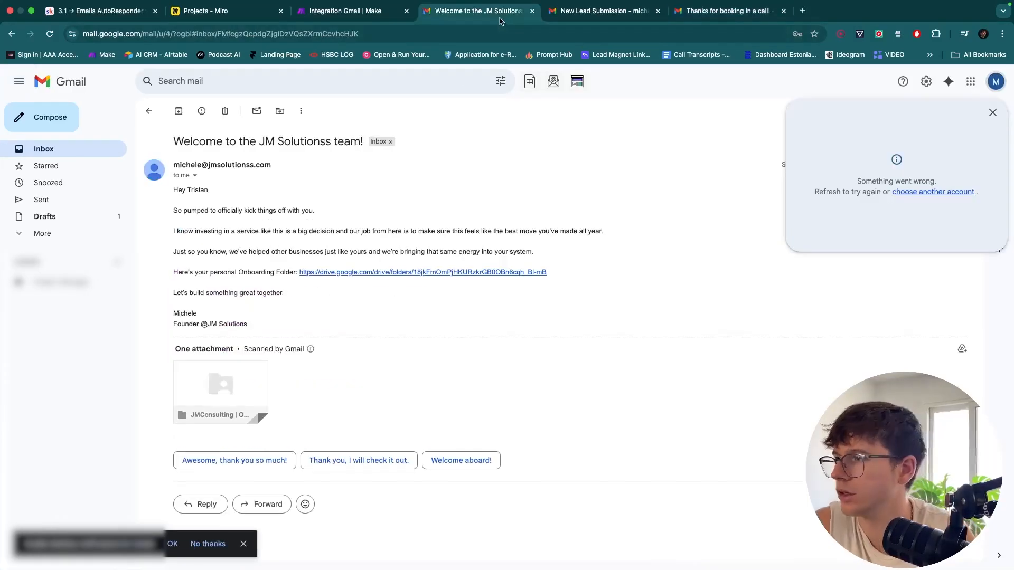
pyautogui.click(582, 12)
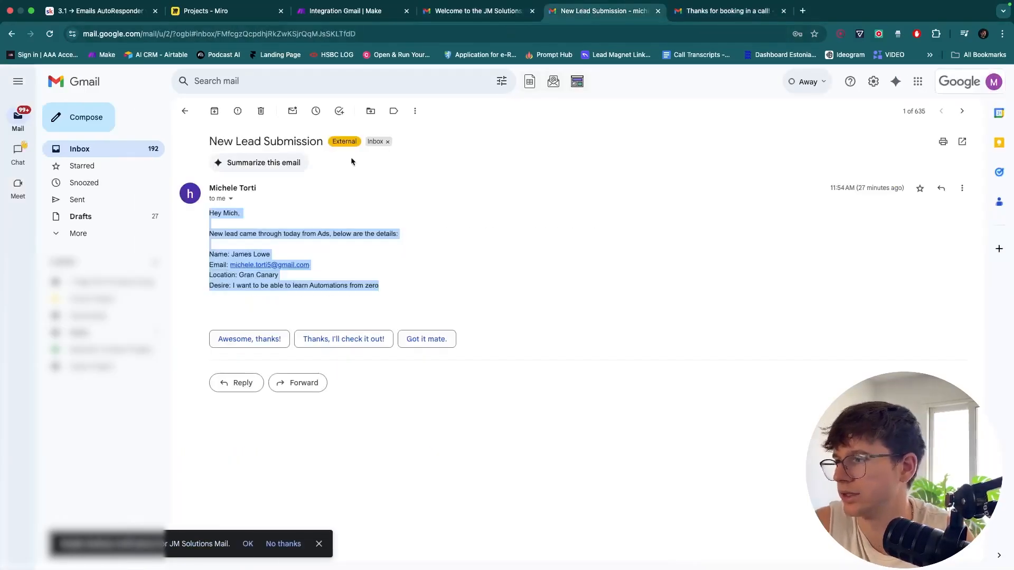
pyautogui.click(184, 111)
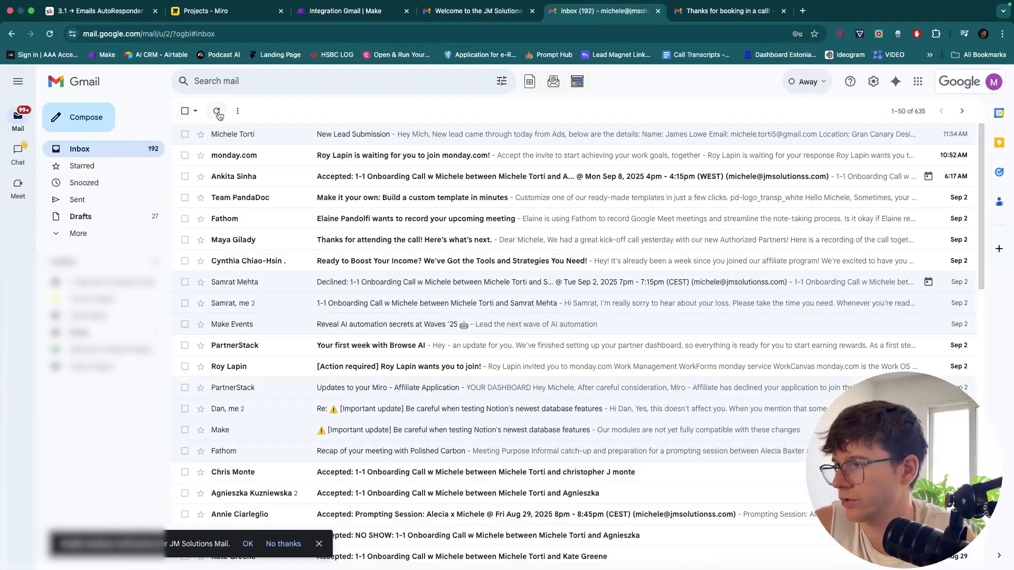
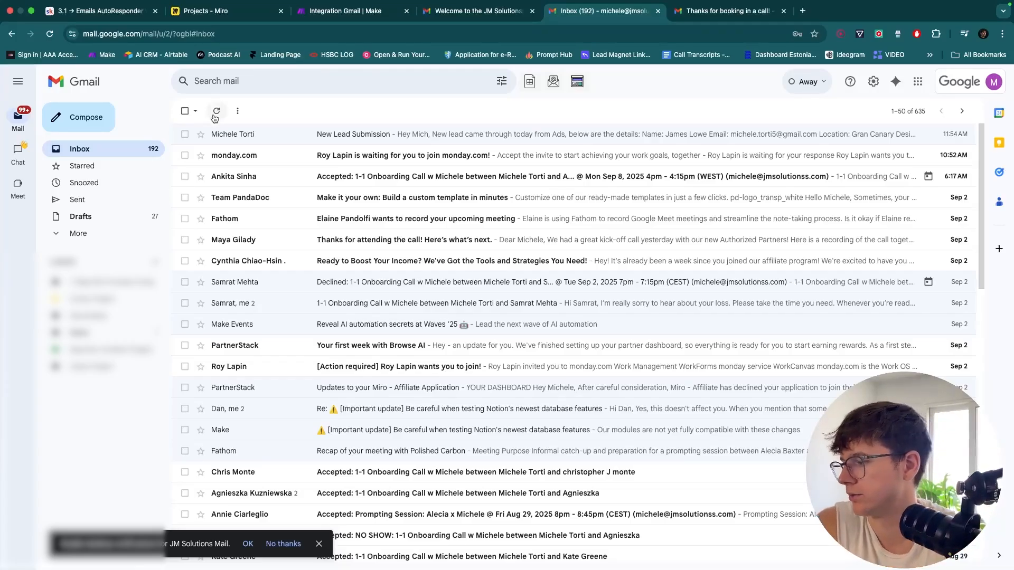
# Refresh the inbox and inspect the sent New Lead Submission email's sender and recipient details
pyautogui.click(50, 35)
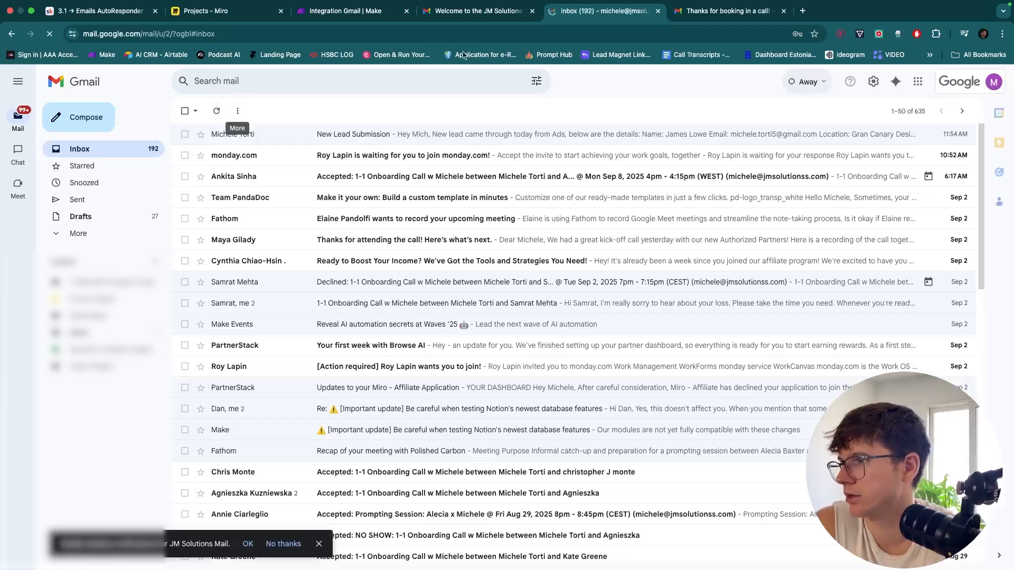
pyautogui.click(487, 20)
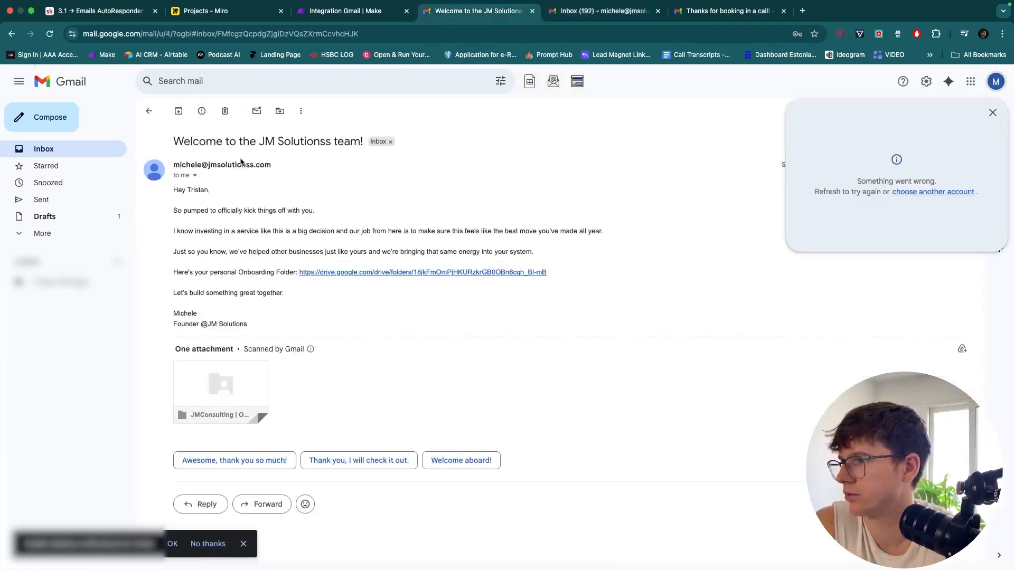
pyautogui.click(712, 20)
pyautogui.click(104, 205)
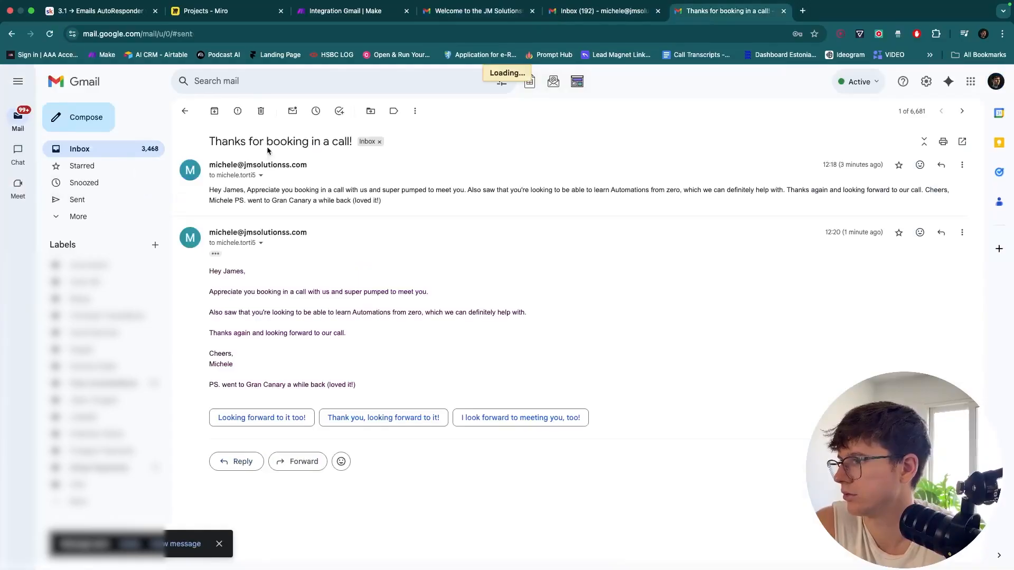
pyautogui.click(275, 162)
pyautogui.click(244, 175)
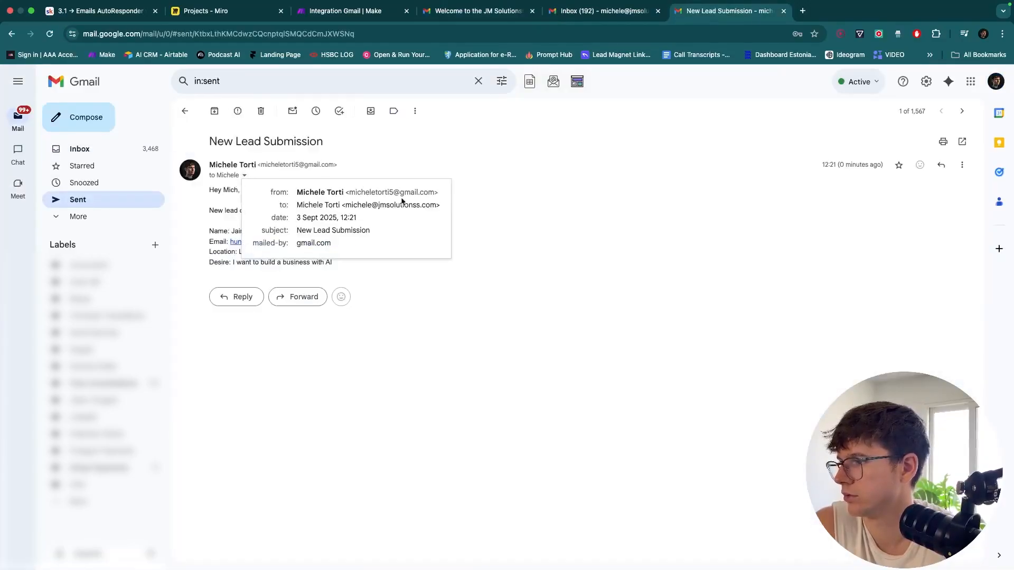
# Open the newly arrived New Lead Submission email in the business inbox
pyautogui.click(478, 10)
pyautogui.press('super+w')
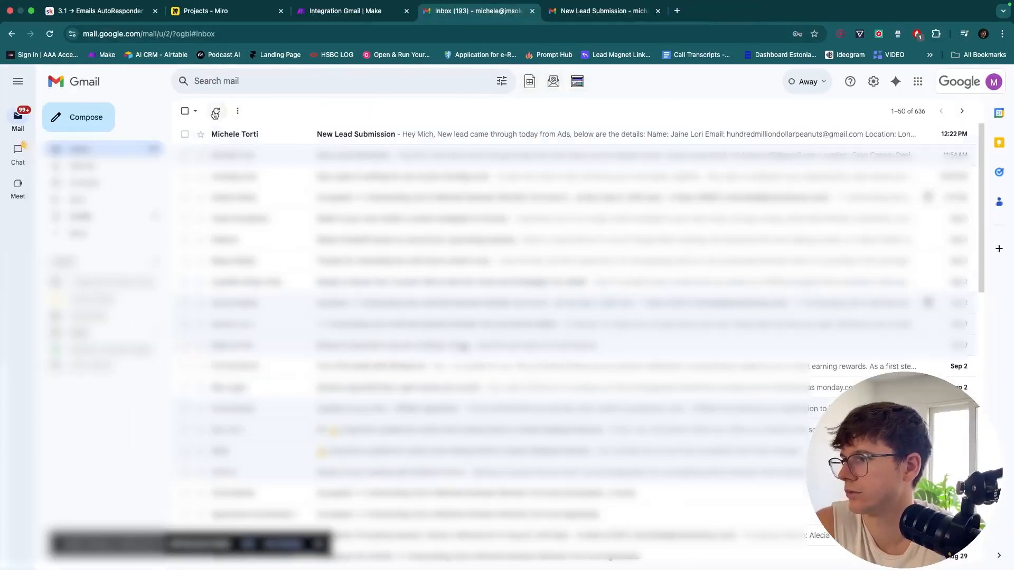
pyautogui.click(392, 135)
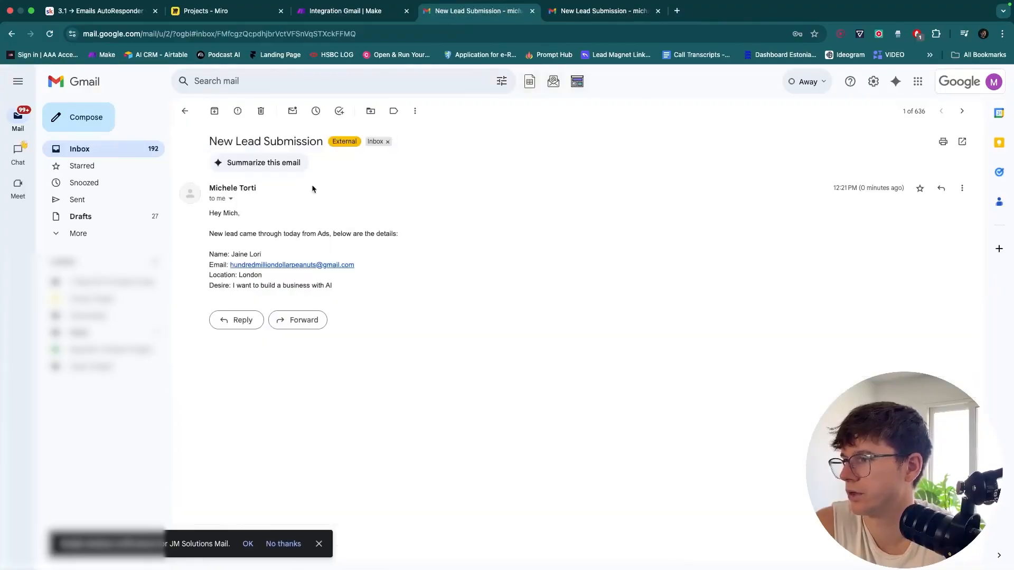
pyautogui.scroll(5, 241, 212)
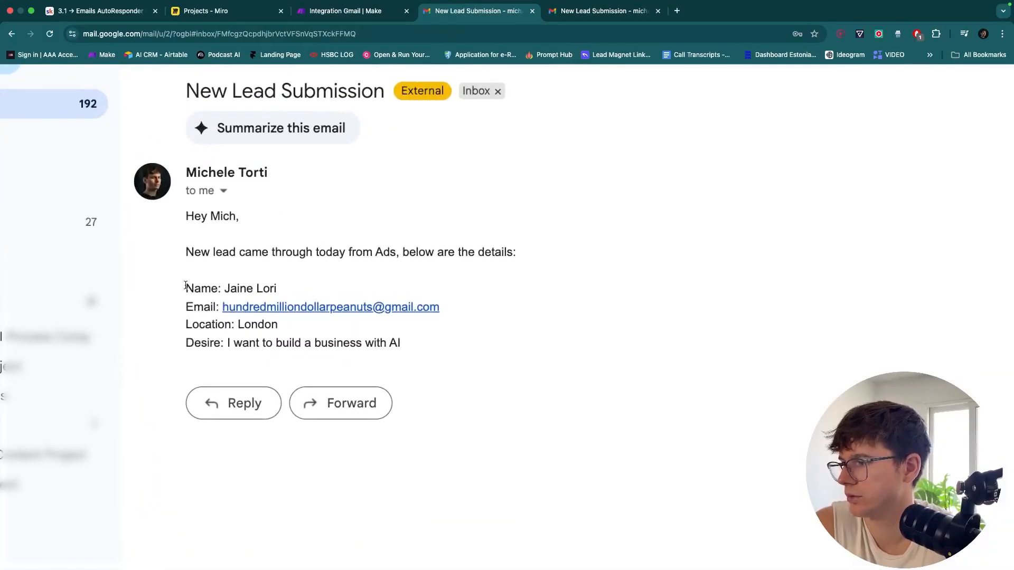
pyautogui.scroll(-5, 414, 360)
# Set the Gmail watch trigger to start from now on and run the scenario once
pyautogui.hotkey('ctrl', 'shift', 'Tab')
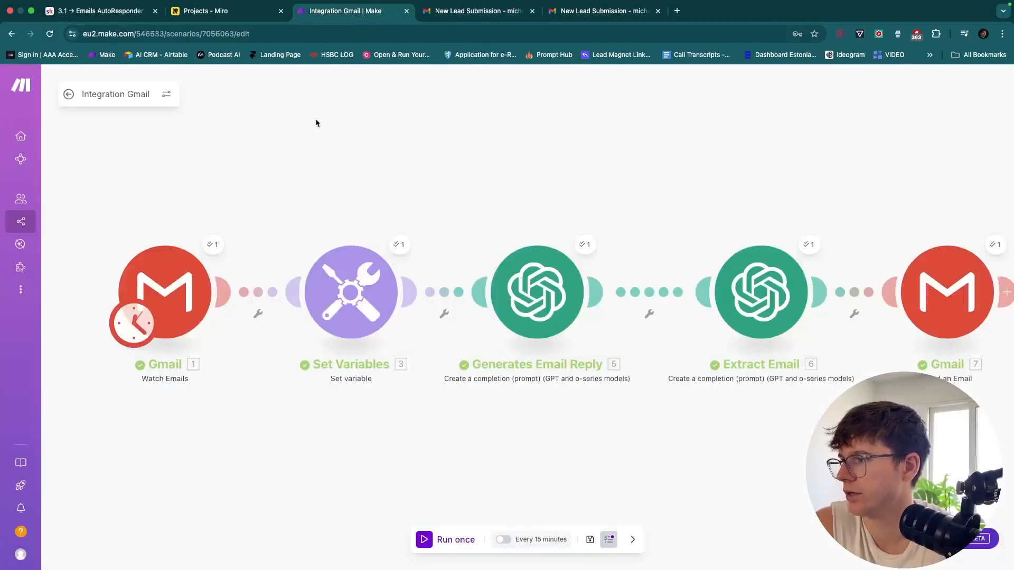
pyautogui.rightClick(176, 292)
pyautogui.click(227, 333)
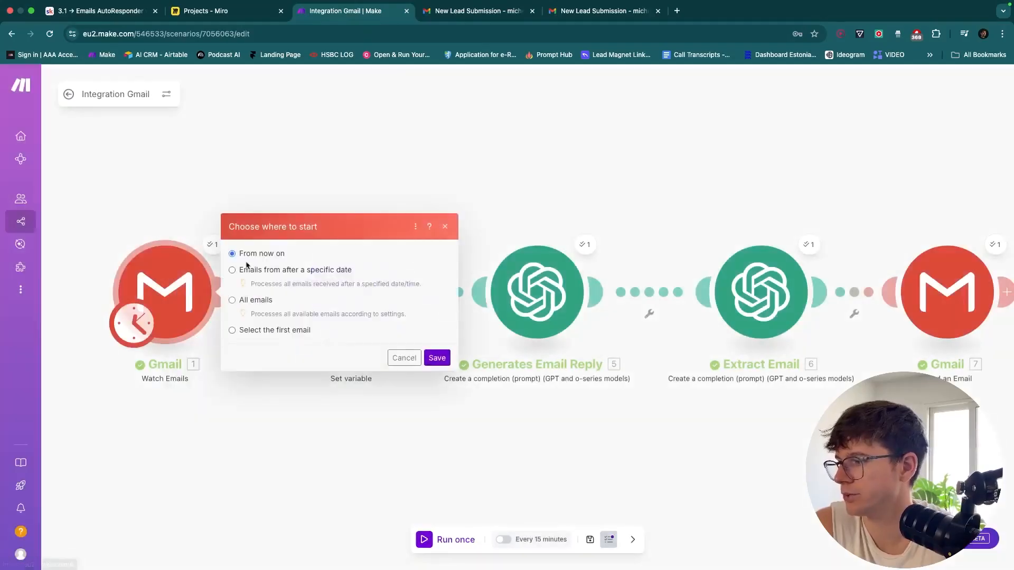
pyautogui.click(437, 357)
pyautogui.click(453, 541)
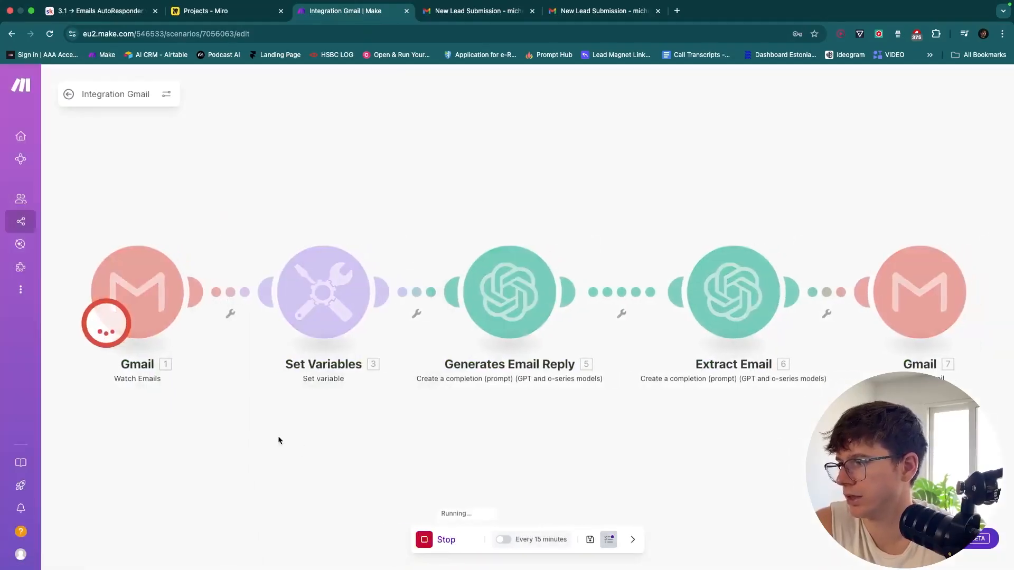
# Check the Gmail trigger's output bundle for the lead's name and review the Set Variables settings
pyautogui.click(185, 247)
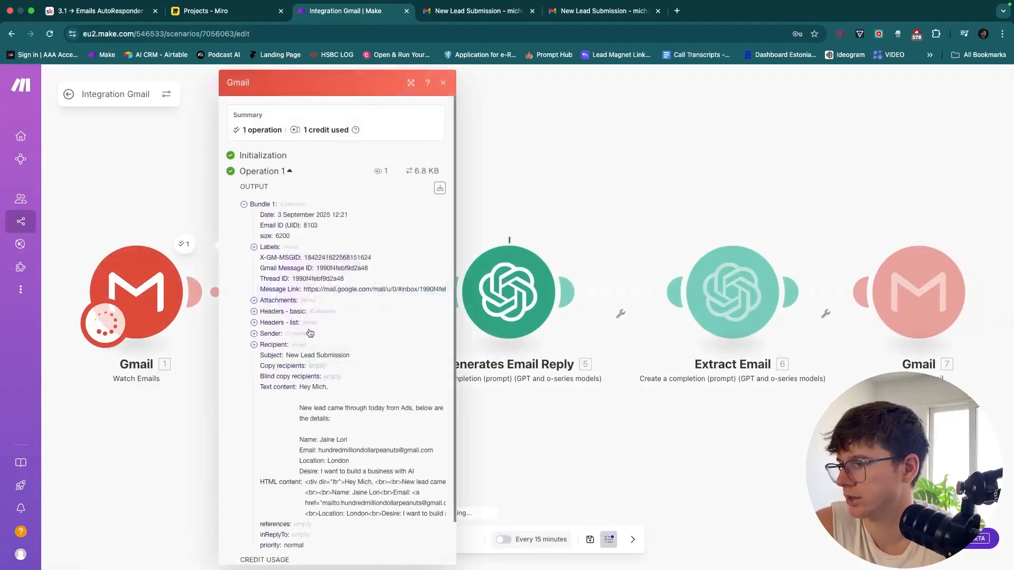
pyautogui.scroll(-1, 338, 407)
pyautogui.scroll(5, 337, 409)
pyautogui.moveTo(366, 375); pyautogui.dragTo(311, 373)
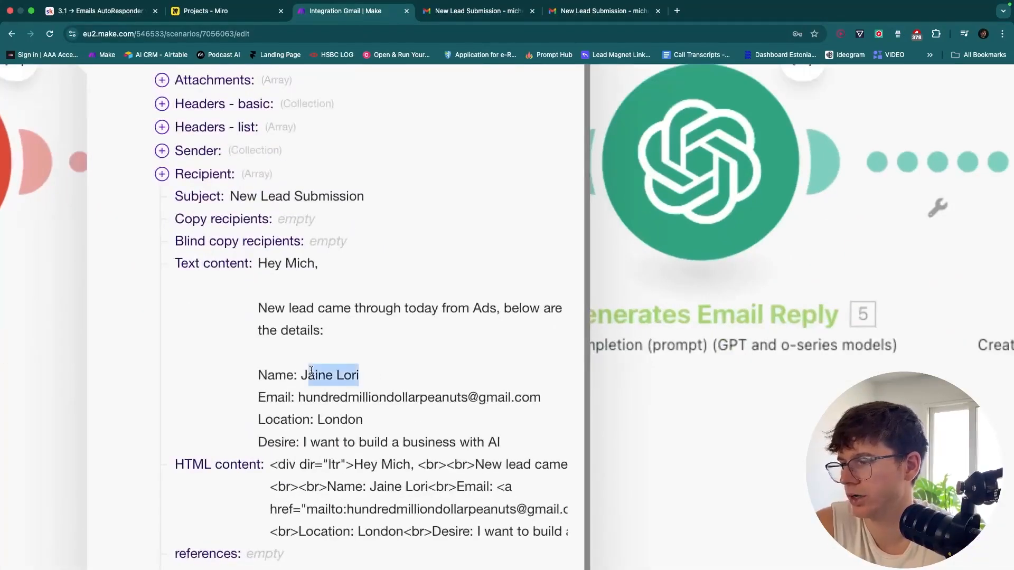
pyautogui.press('Escape')
pyautogui.scroll(-5, 340, 392)
pyautogui.click(338, 349)
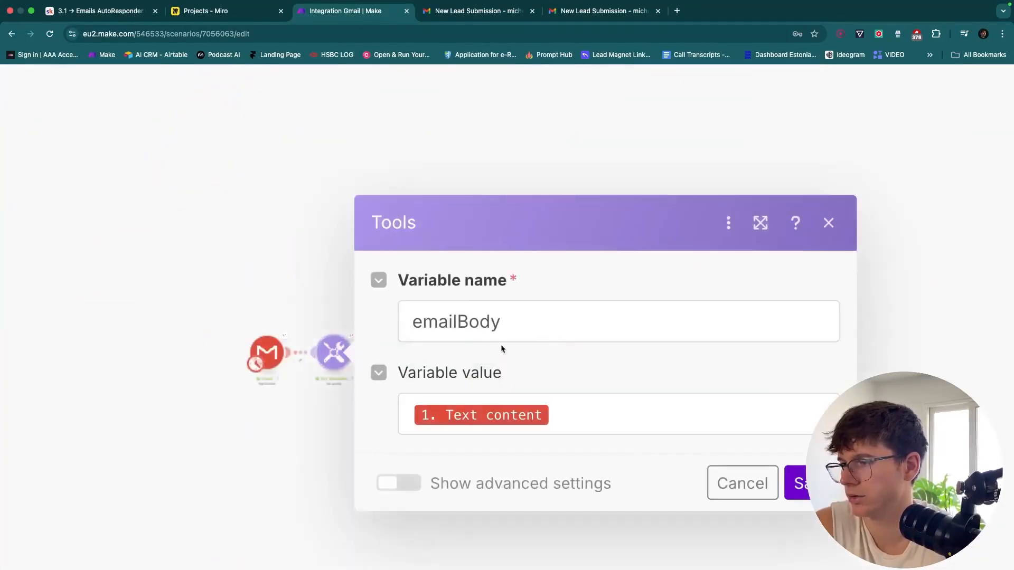
pyautogui.scroll(-5, 502, 349)
pyautogui.click(355, 444)
pyautogui.scroll(5, 473, 387)
pyautogui.moveTo(473, 387); pyautogui.dragTo(588, 430)
# Switch to the lead's Gmail account and read the 'Thanks for booking in a call!' reply mentioning London and AI
pyautogui.click(479, 17)
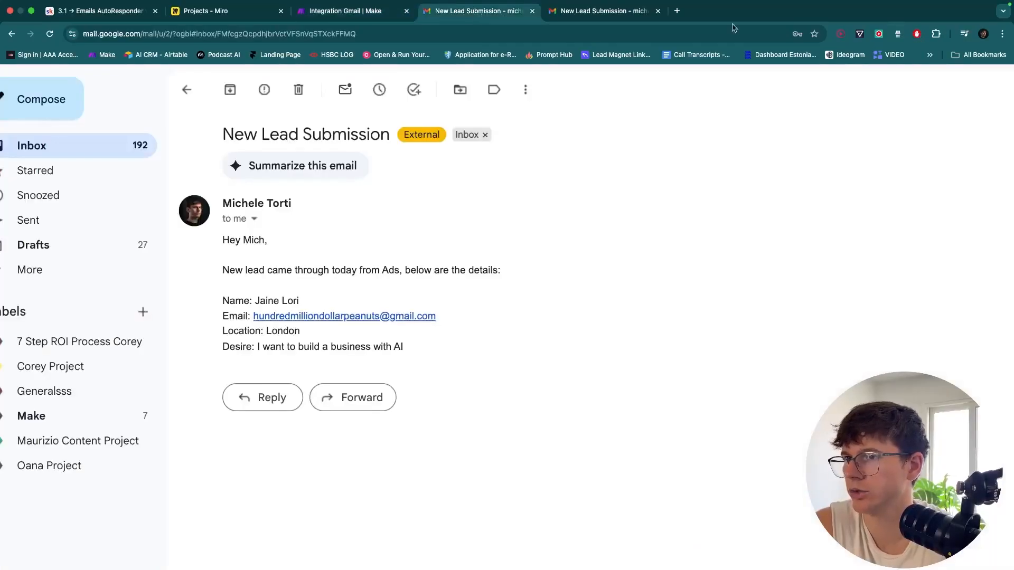
pyautogui.click(992, 82)
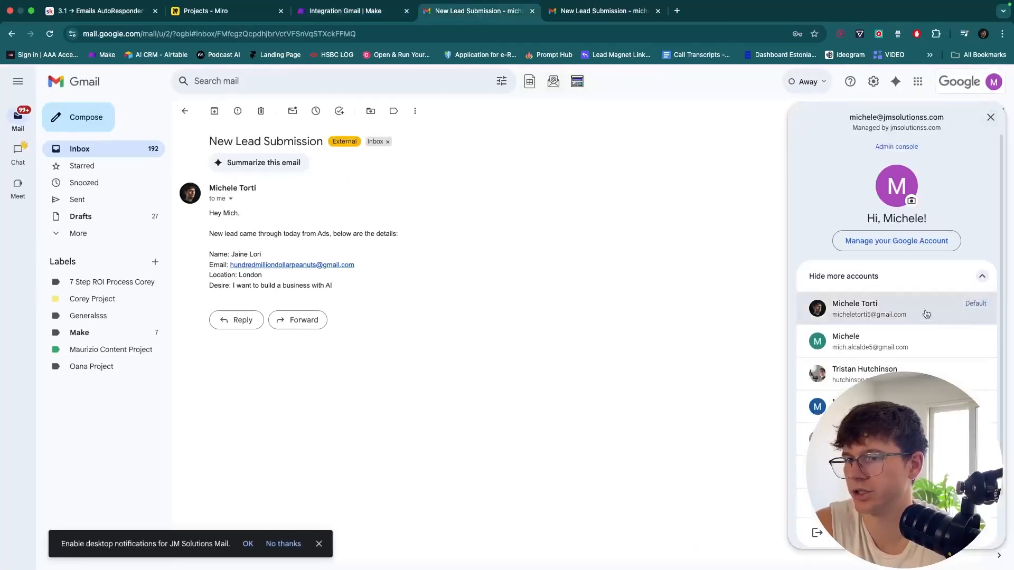
pyautogui.click(871, 406)
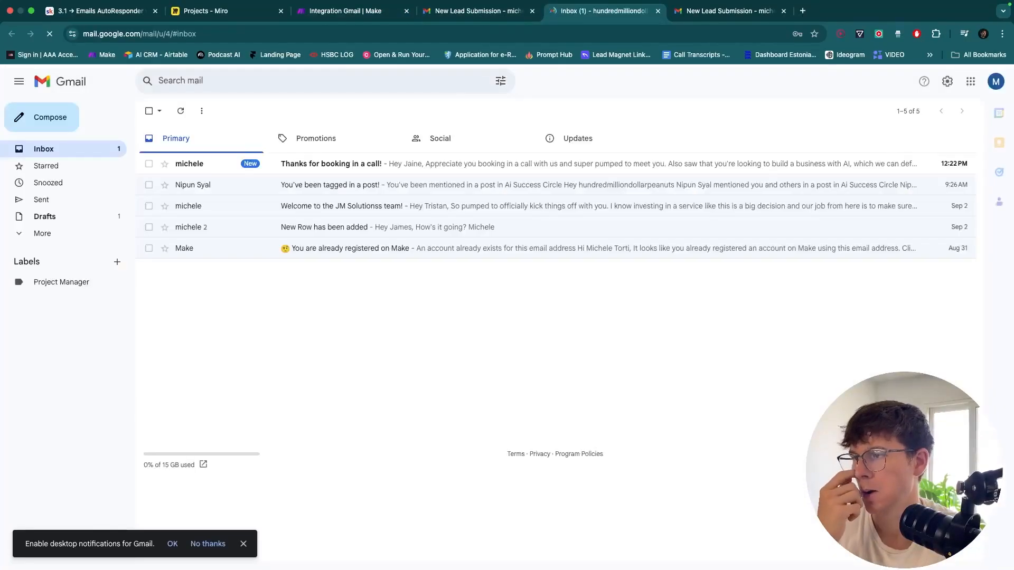
pyautogui.click(463, 164)
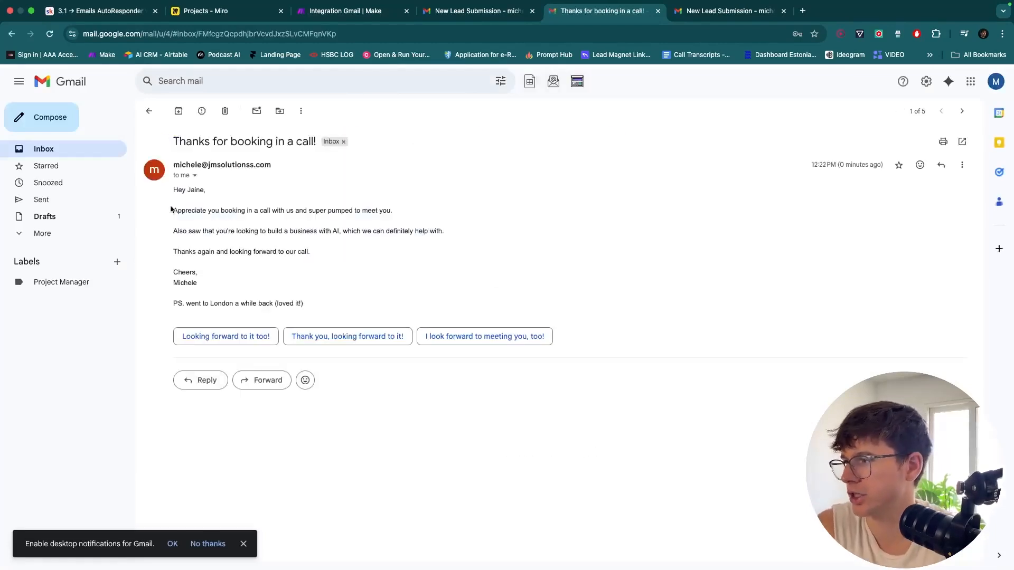
pyautogui.scroll(5, 170, 209)
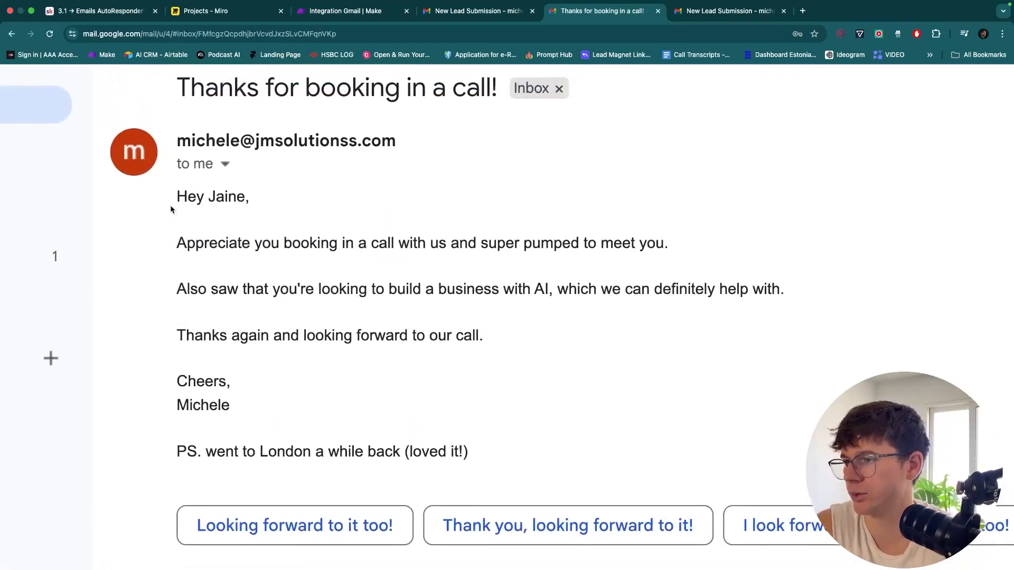
pyautogui.hscroll(-2, 170, 209)
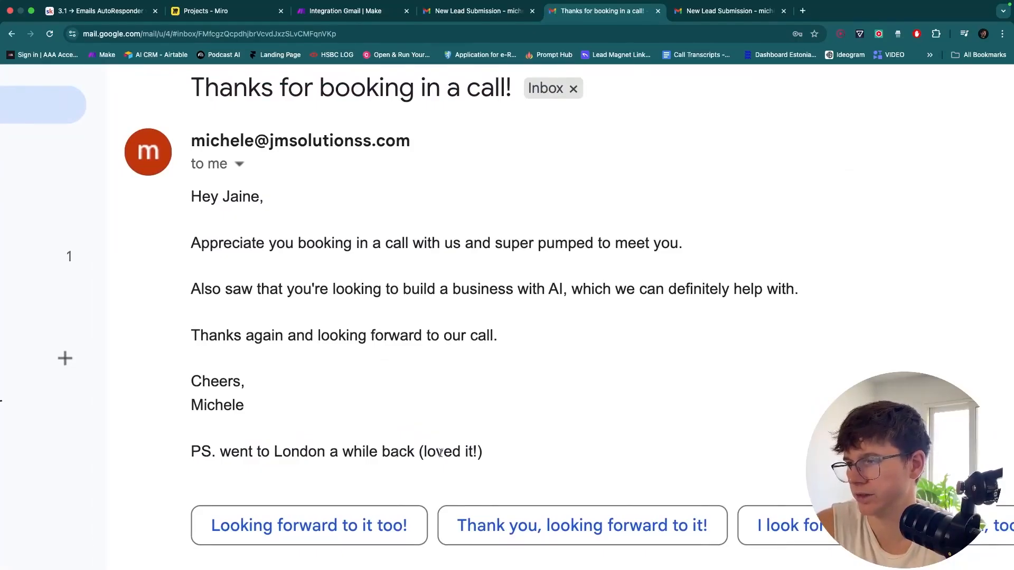
pyautogui.scroll(-5, 440, 453)
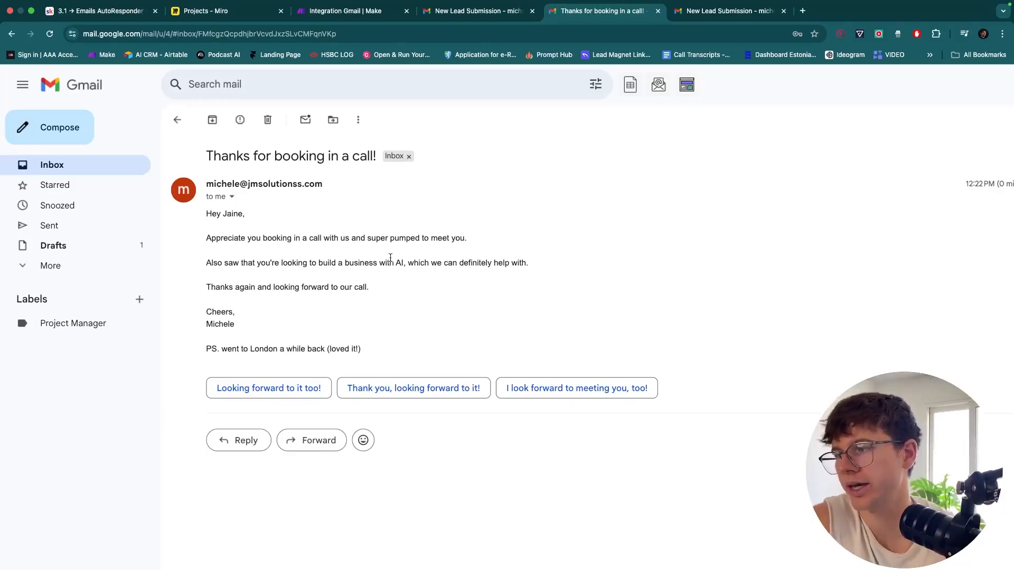
pyautogui.moveTo(406, 262); pyautogui.dragTo(314, 259)
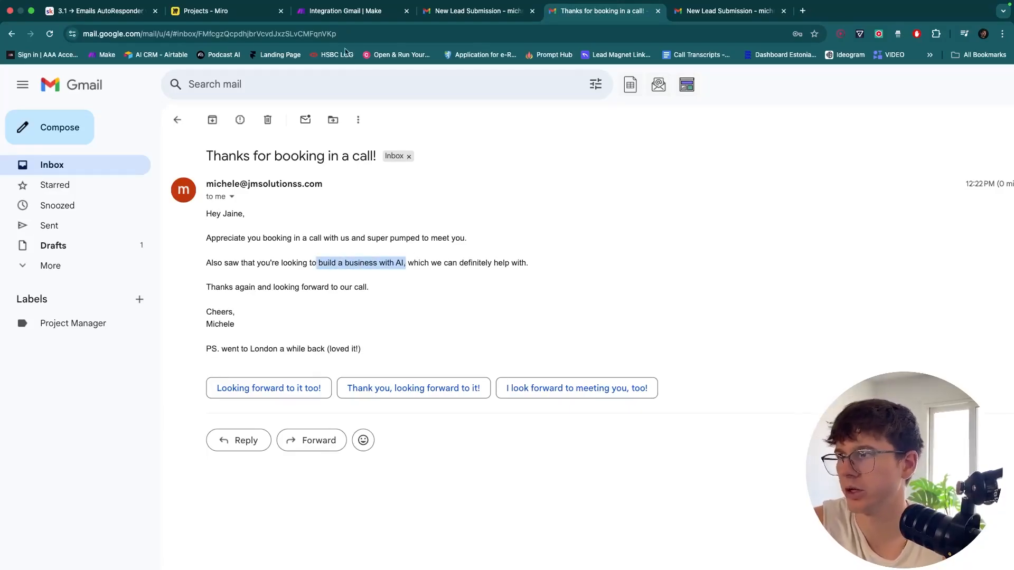
# Move the Gmail Send an Email module right and bring up the Extract Email–Gmail connector options
pyautogui.click(333, 13)
pyautogui.hscroll(-5, 569, 202)
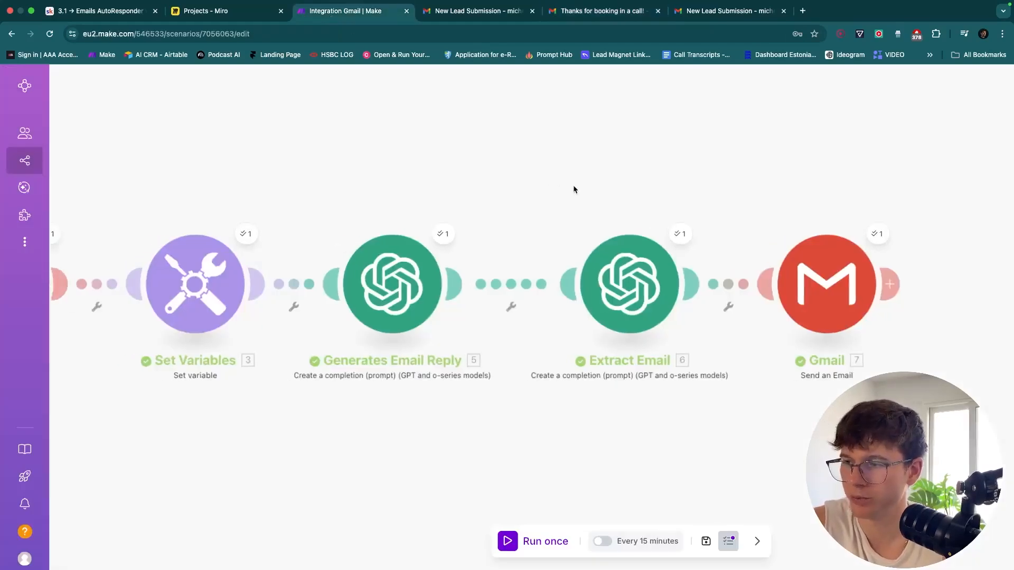
pyautogui.moveTo(633, 193); pyautogui.dragTo(697, 193)
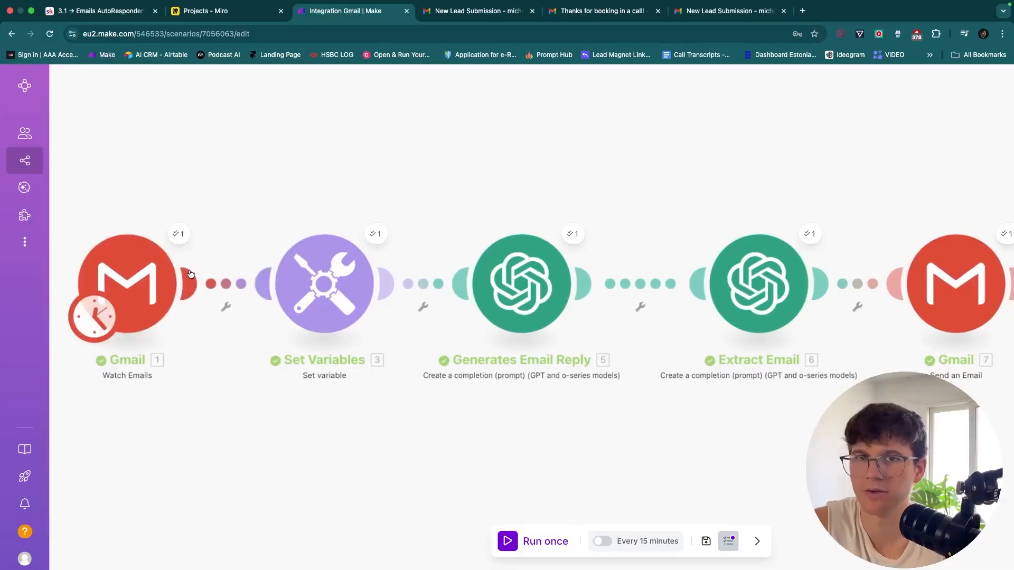
pyautogui.hscroll(5, 760, 199)
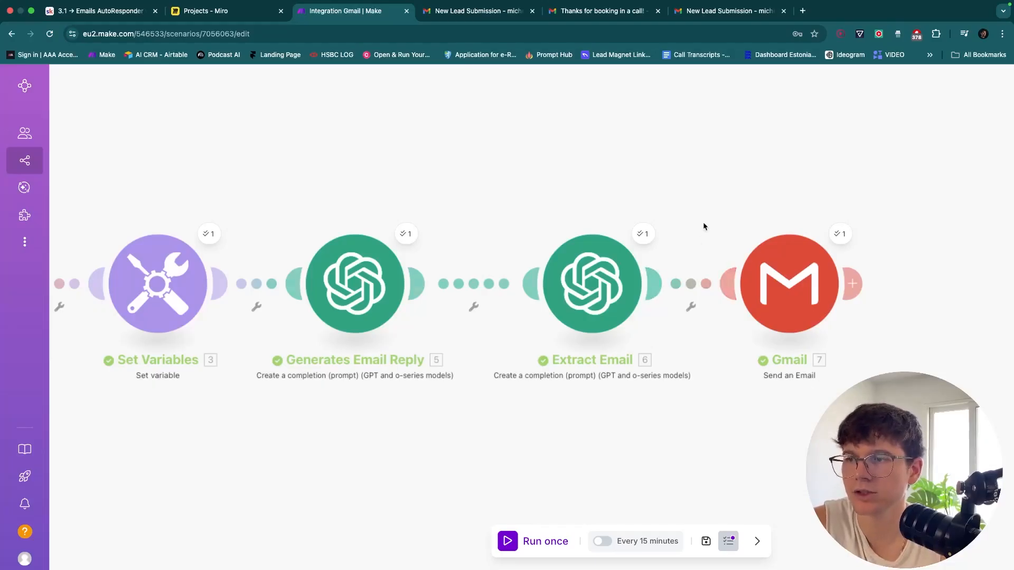
pyautogui.moveTo(704, 226); pyautogui.dragTo(604, 226)
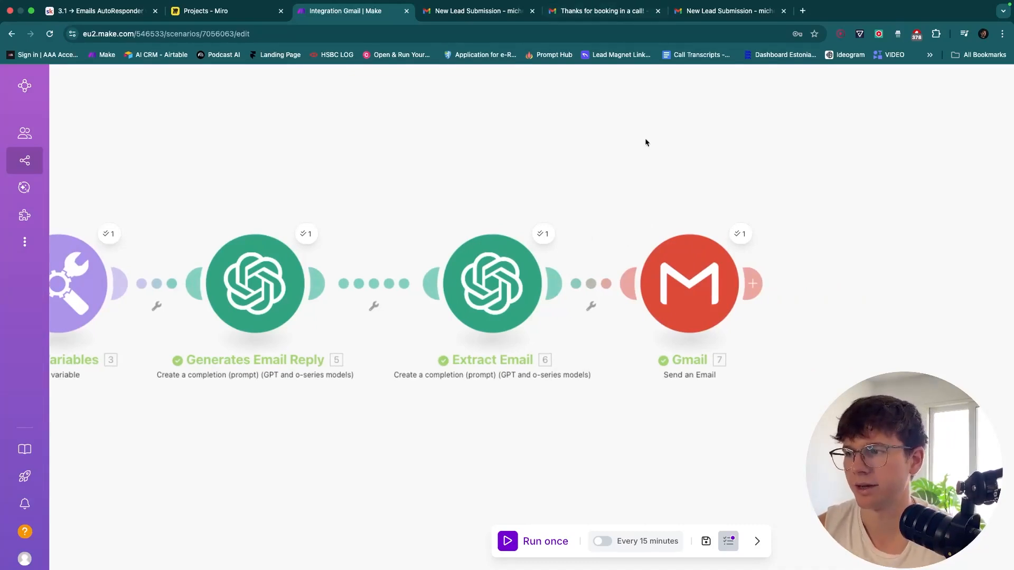
pyautogui.moveTo(713, 309); pyautogui.dragTo(831, 308)
pyautogui.hscroll(2, 689, 199)
pyautogui.hscroll(2, 689, 200)
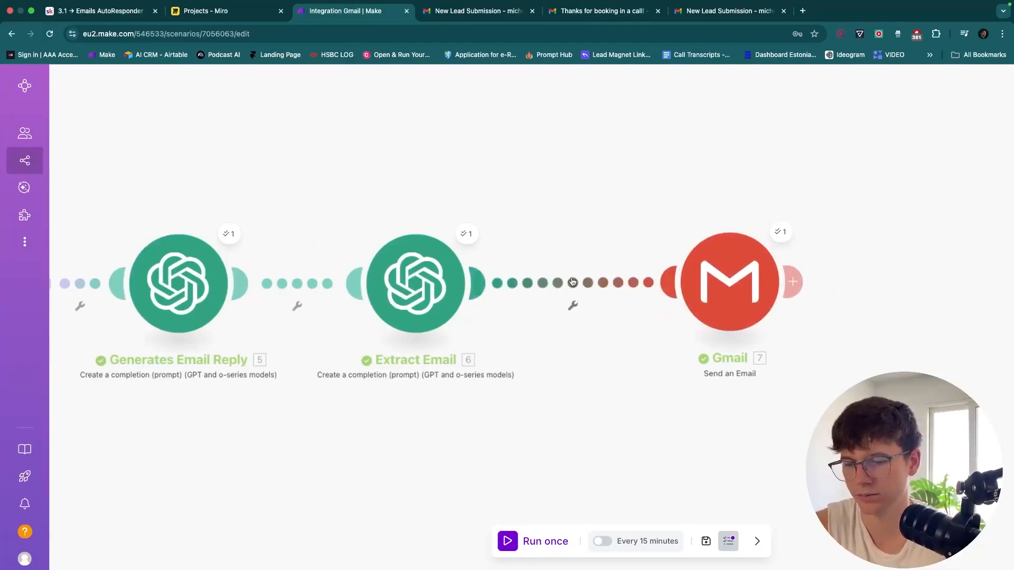
pyautogui.rightClick(586, 288)
# Insert a Tools Sleep module between Extract Email and the Gmail send
pyautogui.click(601, 371)
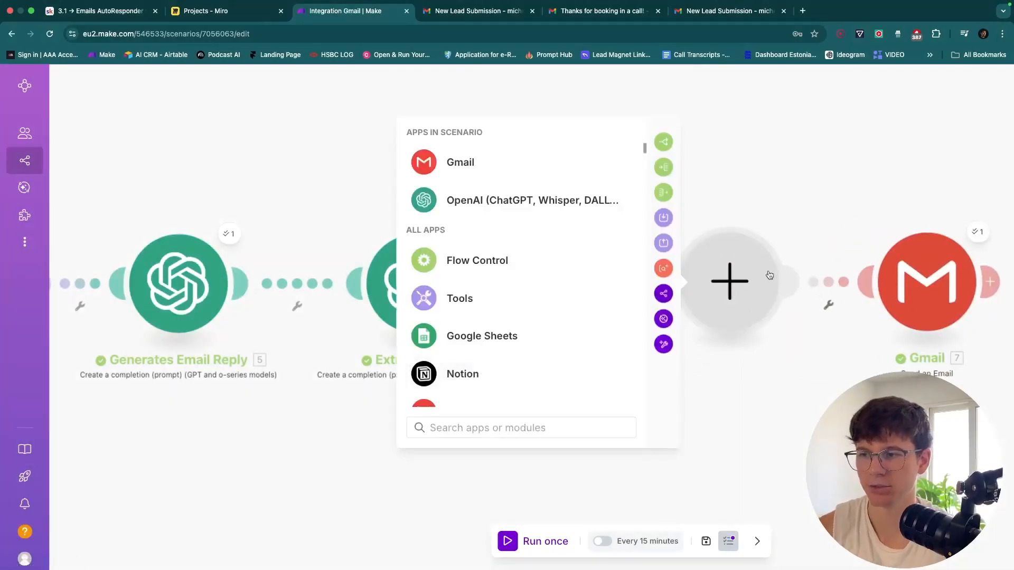
pyautogui.write('sleep')
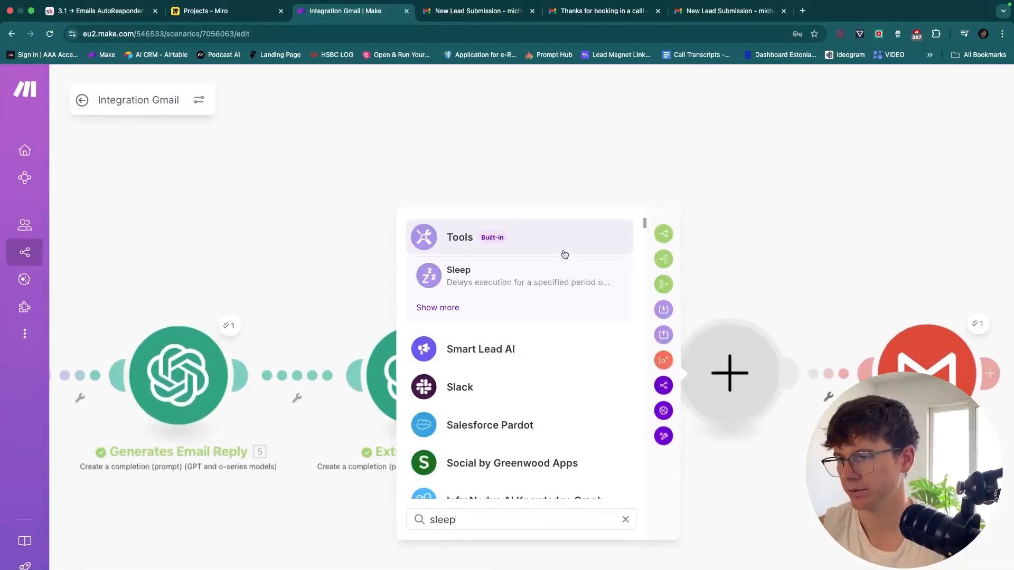
pyautogui.click(559, 268)
pyautogui.scroll(-2, 846, 369)
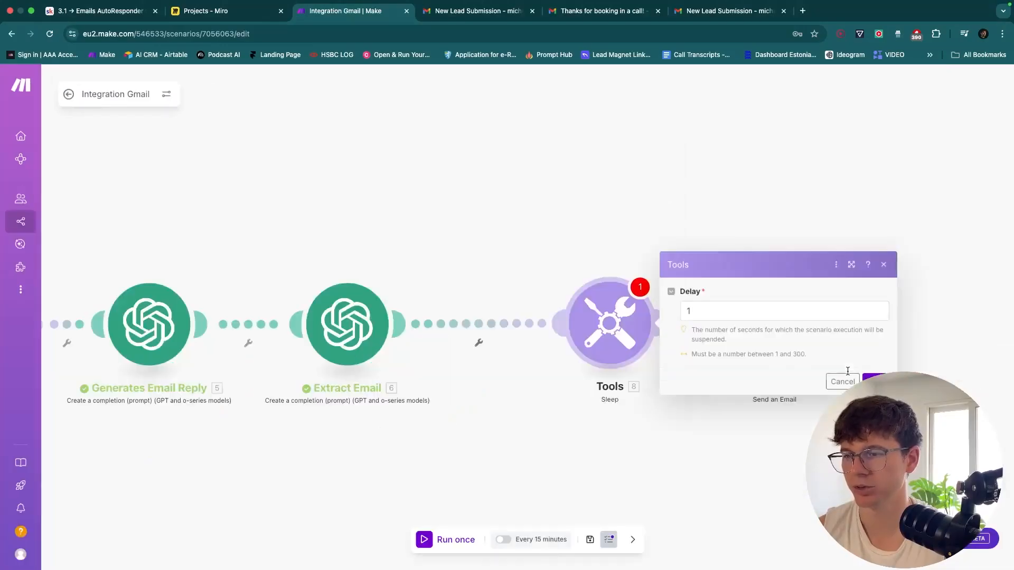
pyautogui.click(642, 421)
pyautogui.moveTo(588, 294); pyautogui.dragTo(515, 295)
pyautogui.moveTo(435, 218); pyautogui.dragTo(631, 217)
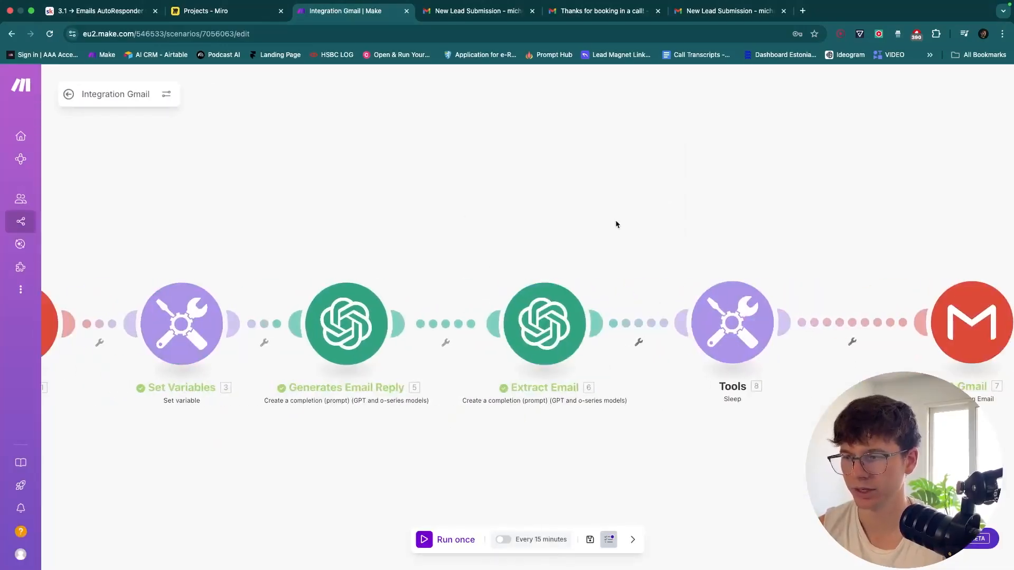
pyautogui.moveTo(696, 194); pyautogui.dragTo(509, 196)
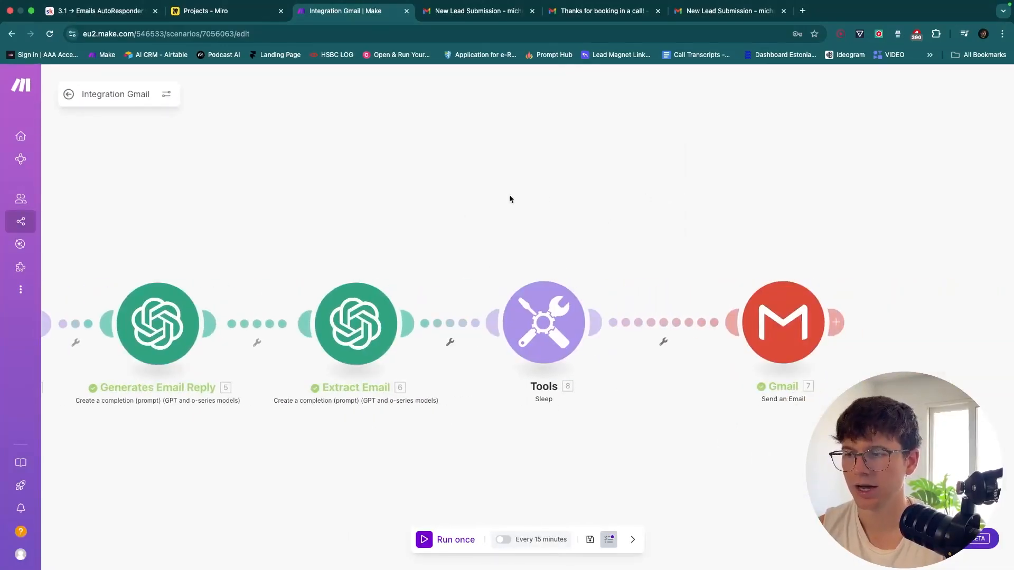
# Set the Sleep module's Delay to 90 seconds
pyautogui.click(550, 318)
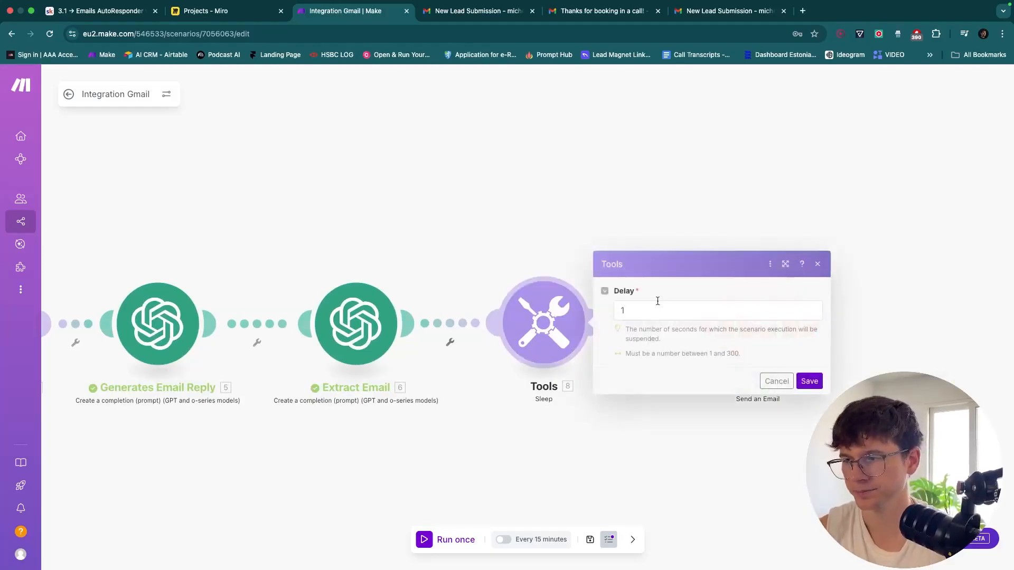
pyautogui.click(662, 306)
pyautogui.press('BackSpace')
pyautogui.click(709, 348)
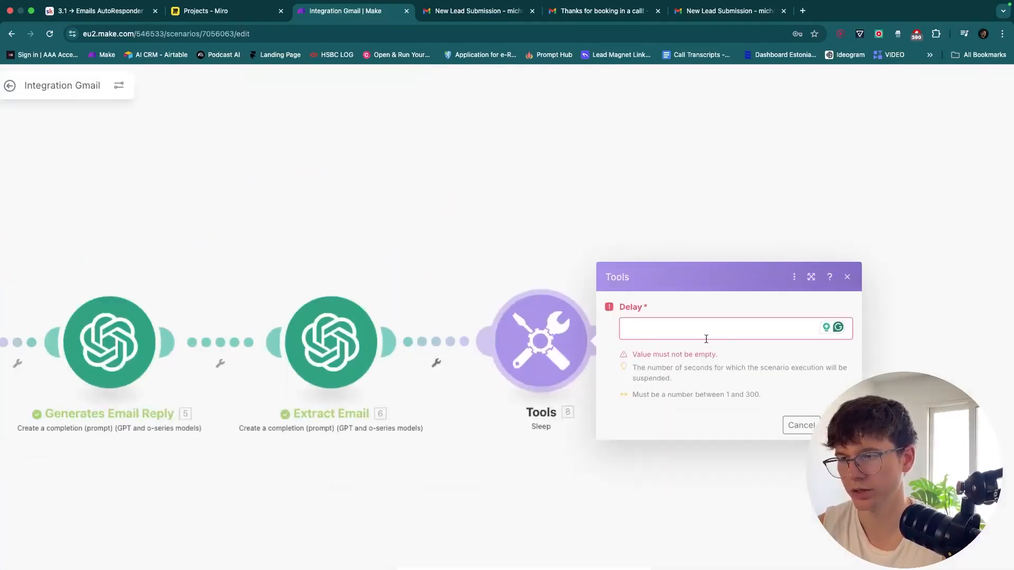
pyautogui.click(702, 326)
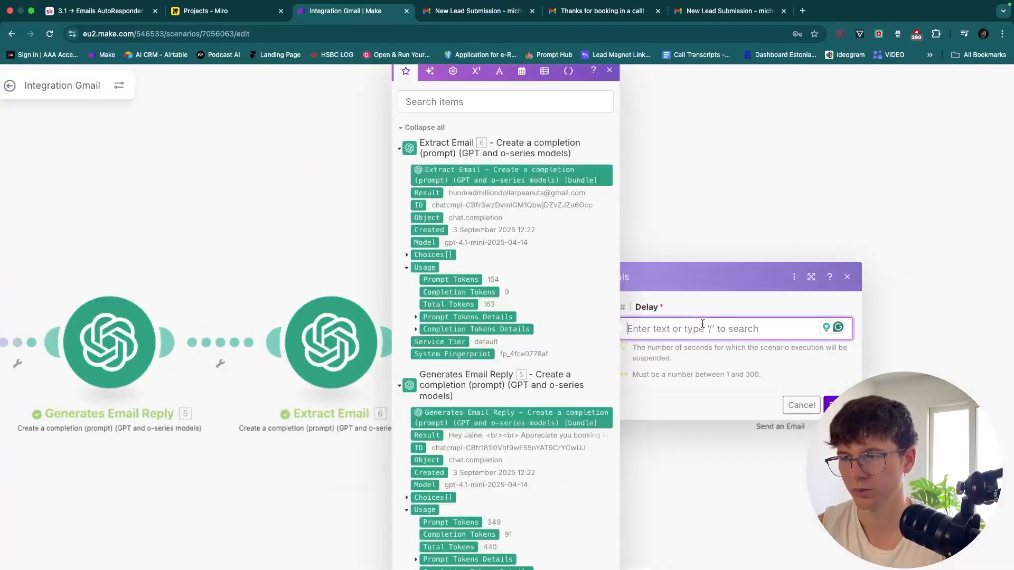
pyautogui.write('90')
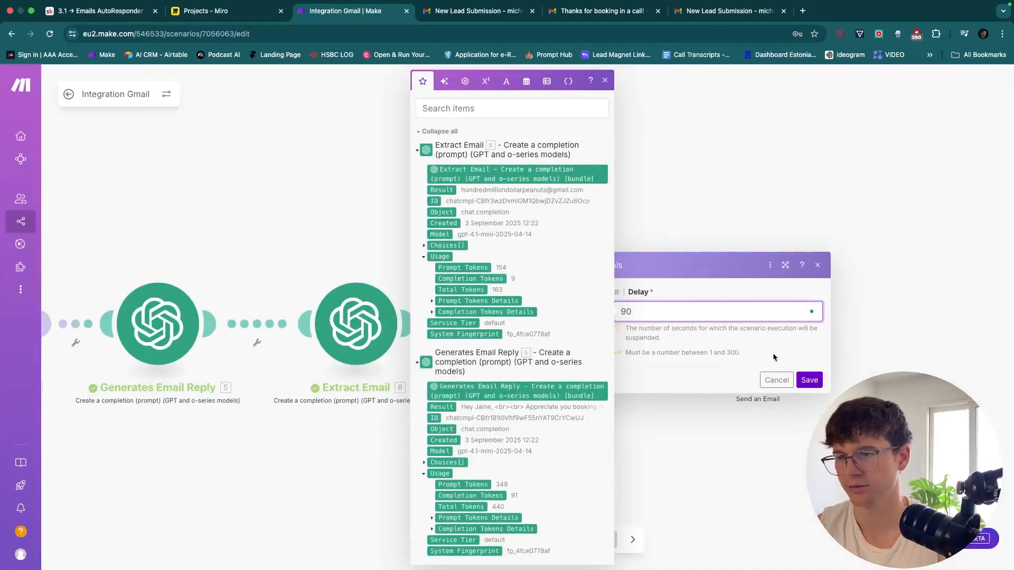
pyautogui.click(773, 358)
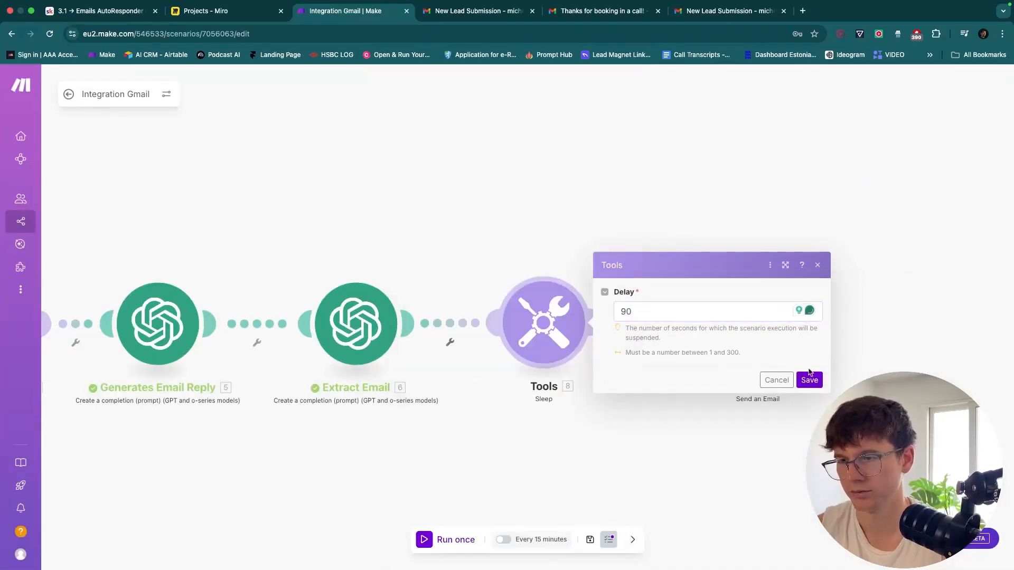
pyautogui.click(809, 379)
# Save the scenario and auto-align all modules into a neat row
pyautogui.click(591, 542)
pyautogui.moveTo(536, 472); pyautogui.dragTo(662, 429)
pyautogui.scroll(-5, 603, 455)
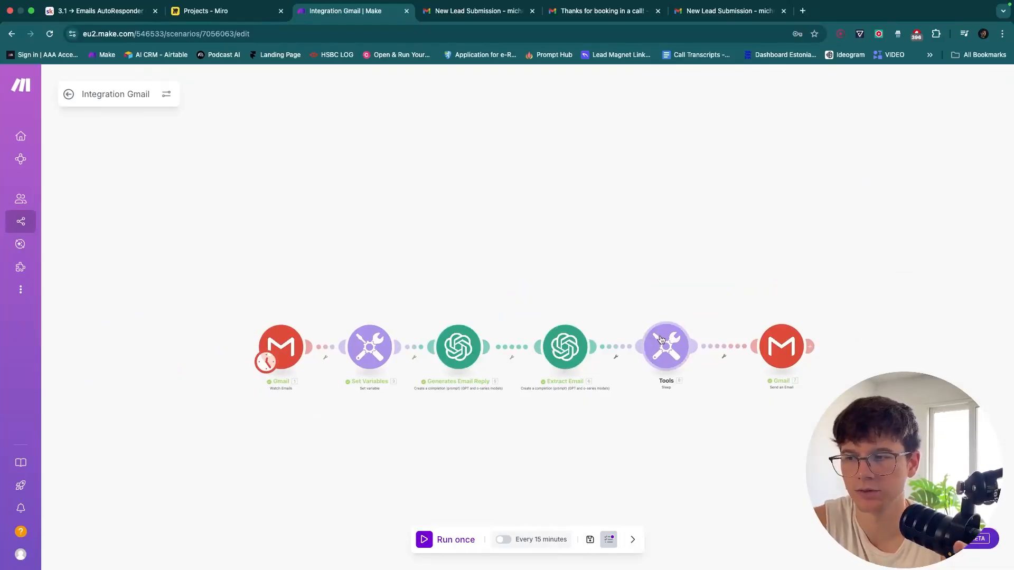
pyautogui.click(632, 539)
pyautogui.click(564, 539)
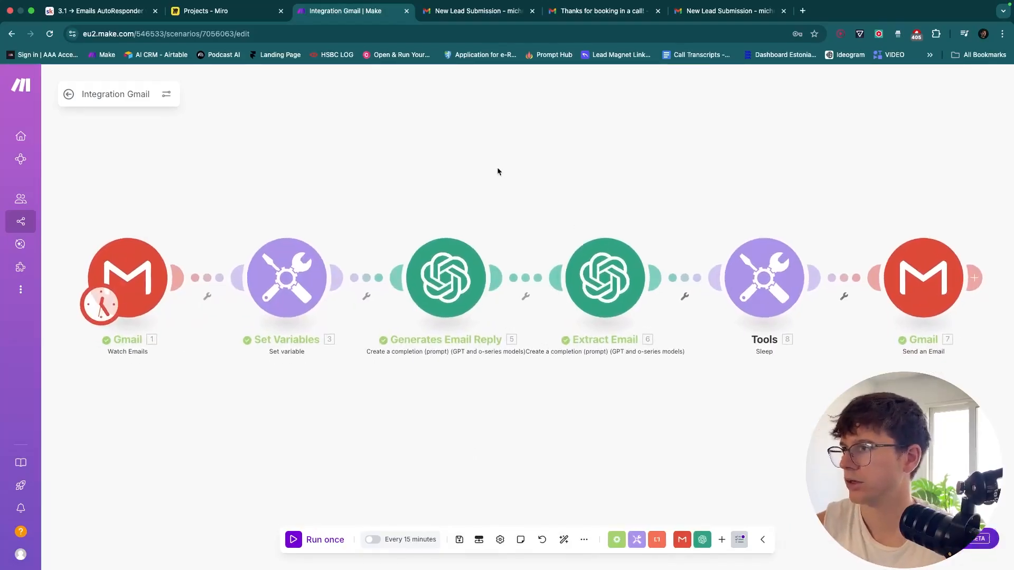
# Look over the Miro email flow diagram
pyautogui.click(232, 12)
pyautogui.scroll(-3, 493, 229)
pyautogui.hscroll(-5, 495, 233)
pyautogui.scroll(-4, 495, 232)
pyautogui.hscroll(3, 498, 239)
pyautogui.scroll(2, 498, 242)
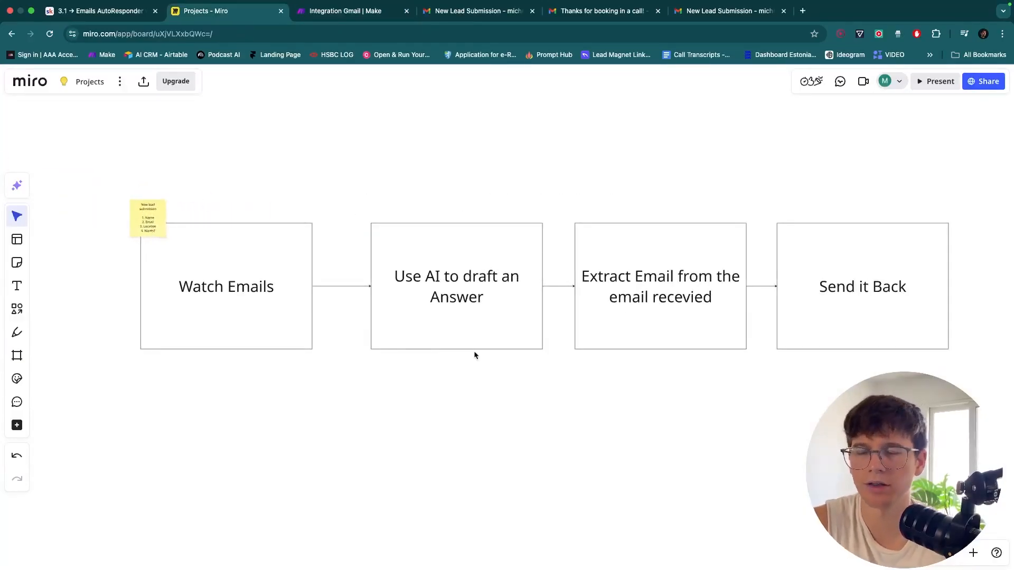
# Return from the Miro board to the Integration Gmail | Make tab
pyautogui.click(372, 12)
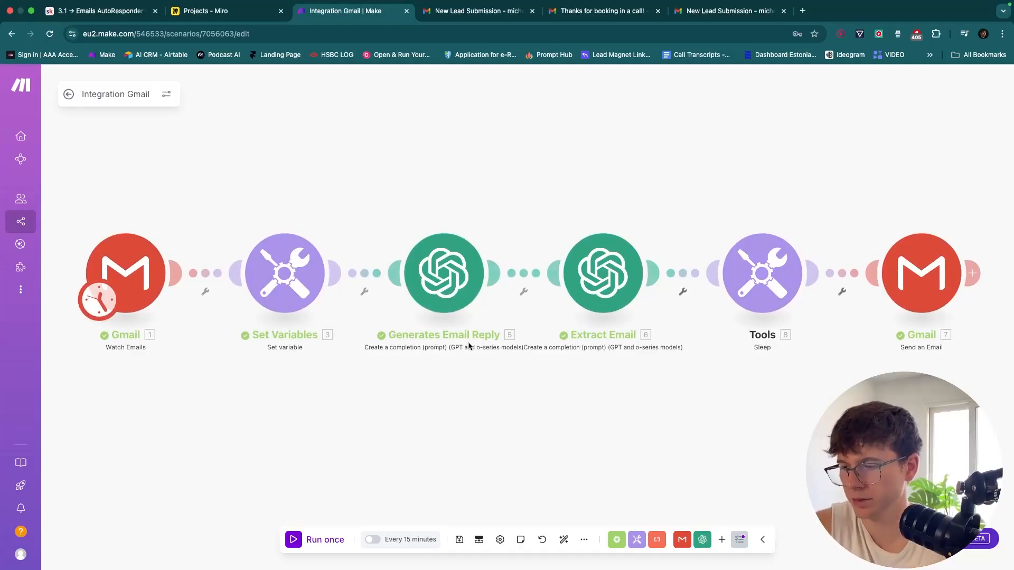
# Save the scenario and review the Every 15 minutes schedule settings, discarding any changes
pyautogui.click(459, 540)
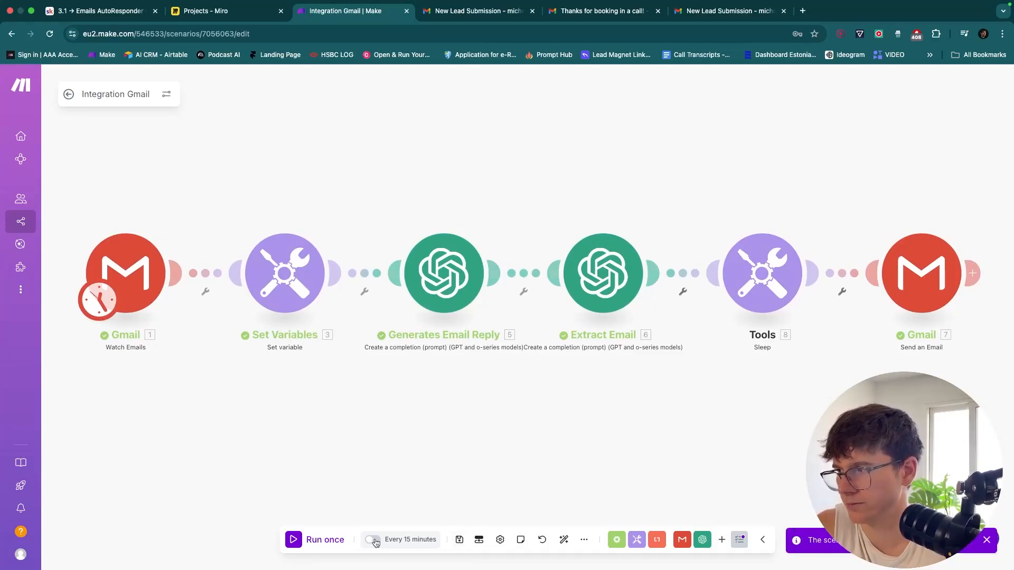
pyautogui.moveTo(185, 326); pyautogui.dragTo(292, 330)
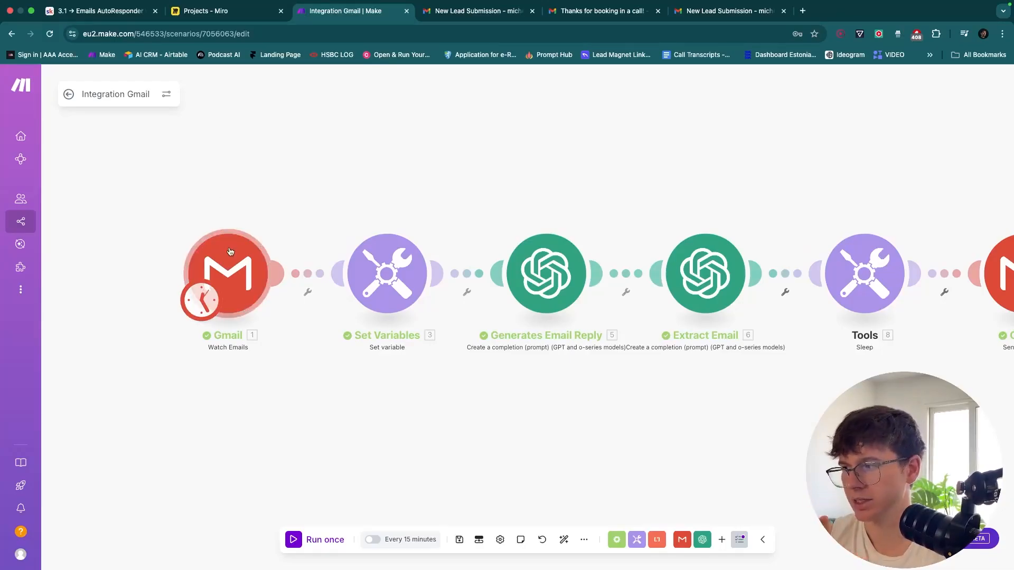
pyautogui.click(402, 539)
pyautogui.click(281, 278)
pyautogui.press('BackSpace')
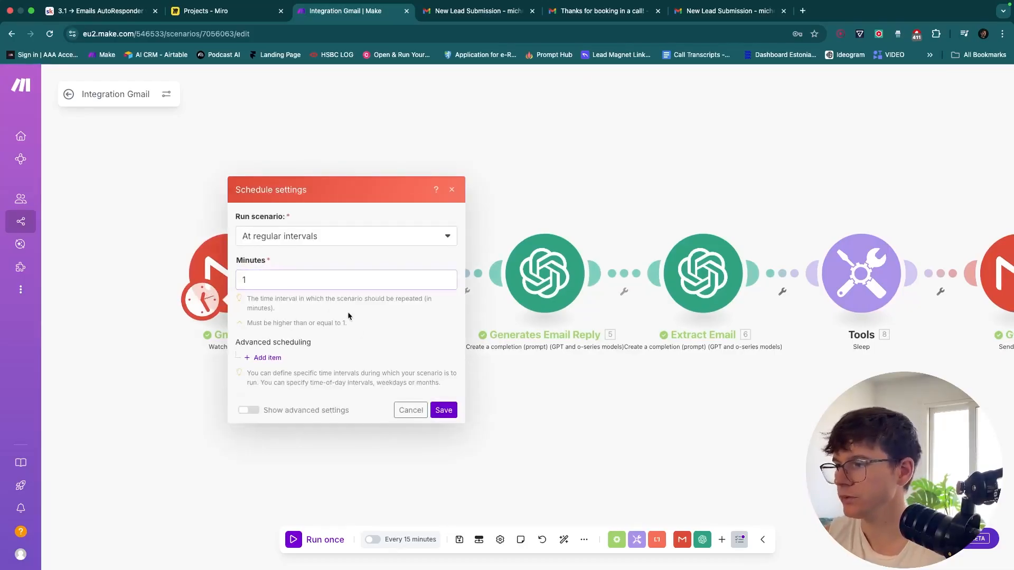
pyautogui.click(406, 410)
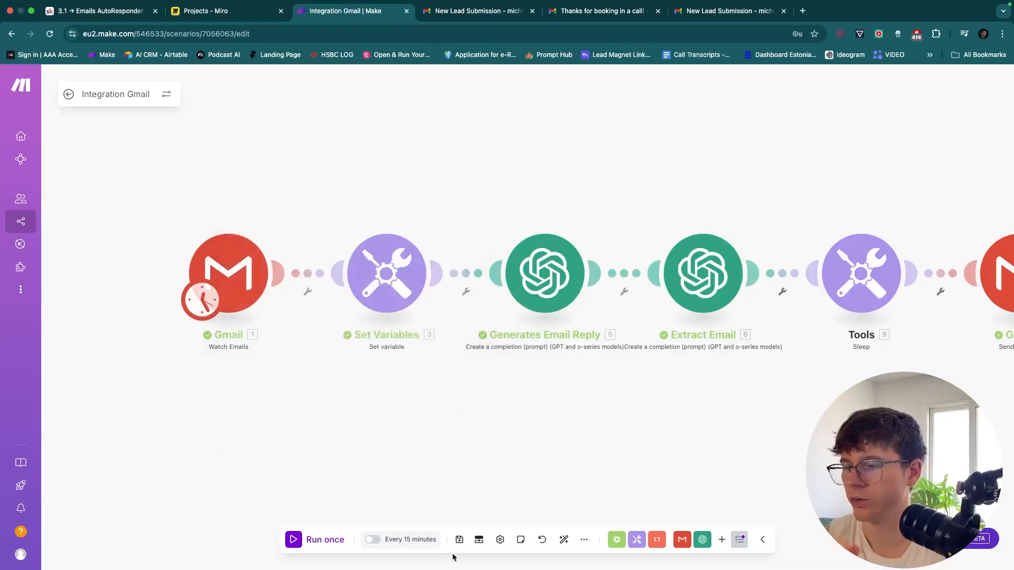
# Switch on scheduled running so the scenario runs every 15 minutes
pyautogui.moveTo(500, 473); pyautogui.dragTo(429, 473)
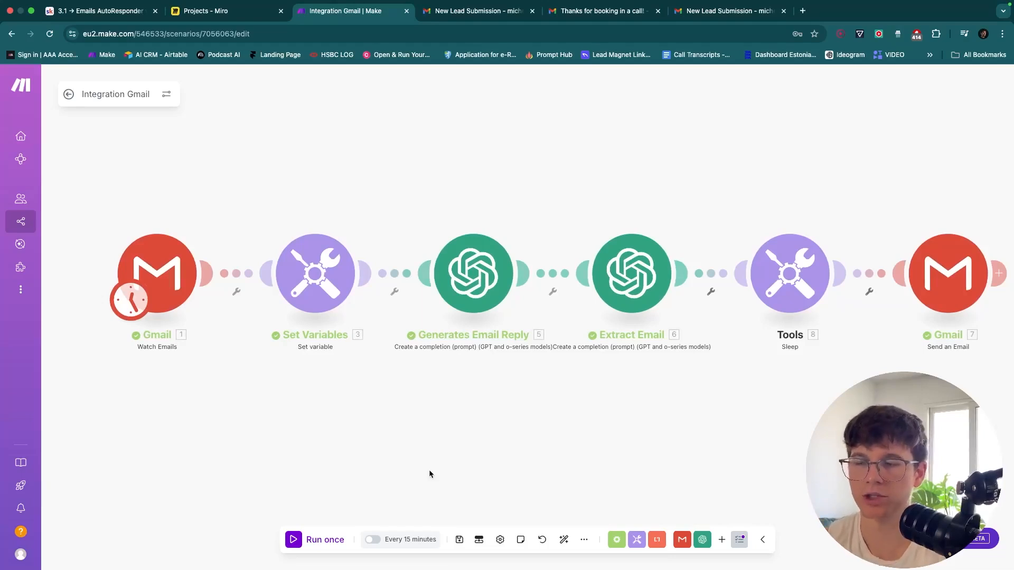
pyautogui.moveTo(430, 473); pyautogui.dragTo(440, 473)
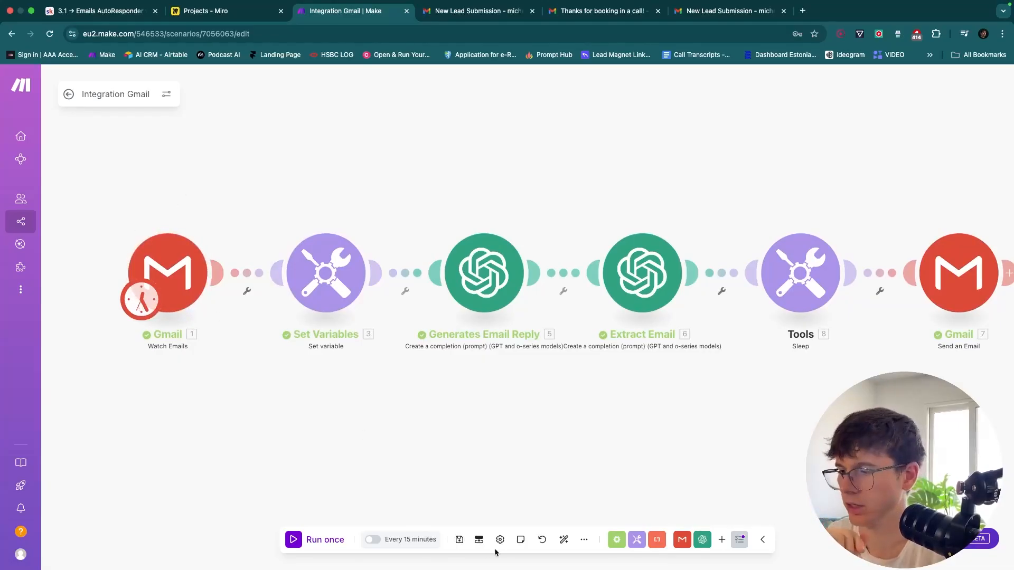
pyautogui.click(373, 540)
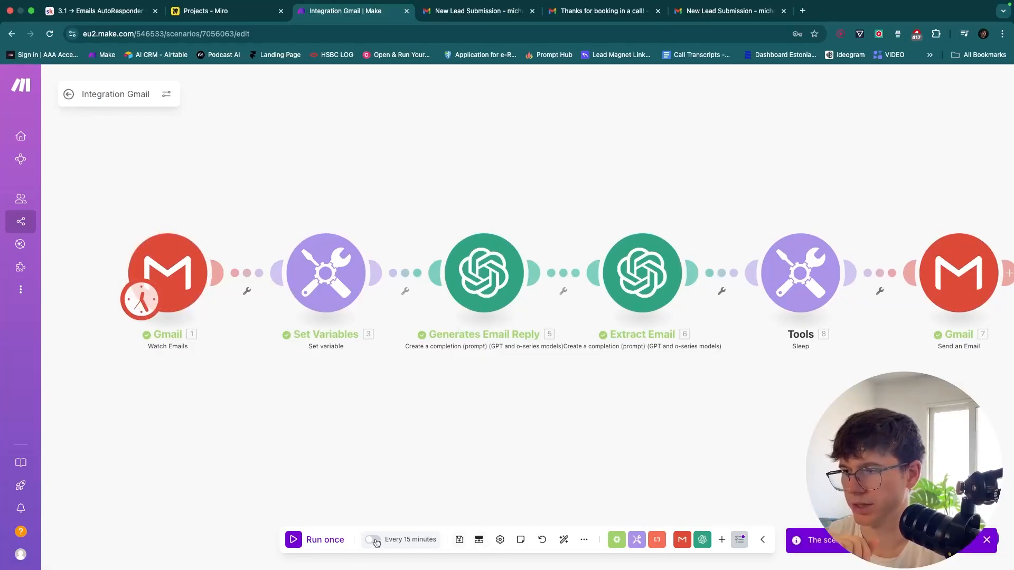